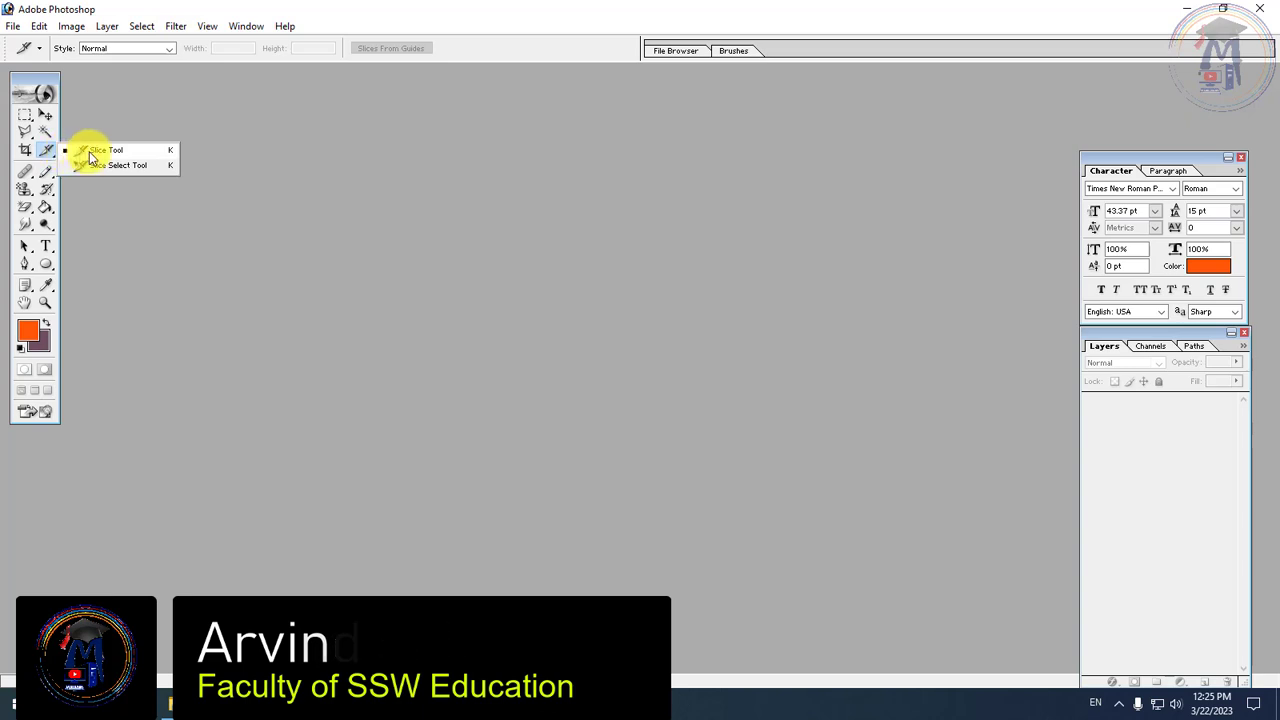
Examine the tool variants in the Slice, Healing Brush, Stamp, Eraser and Smudge tool groups
left_click(80, 151)
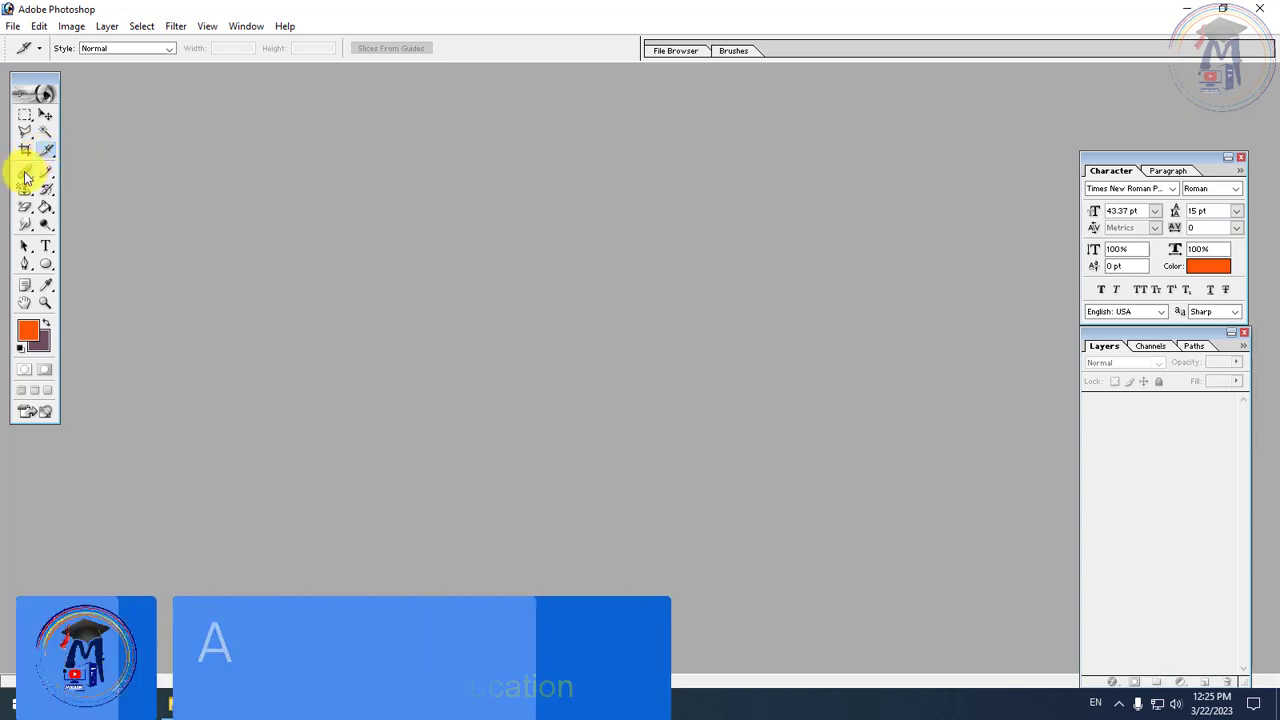
left_click(27, 178)
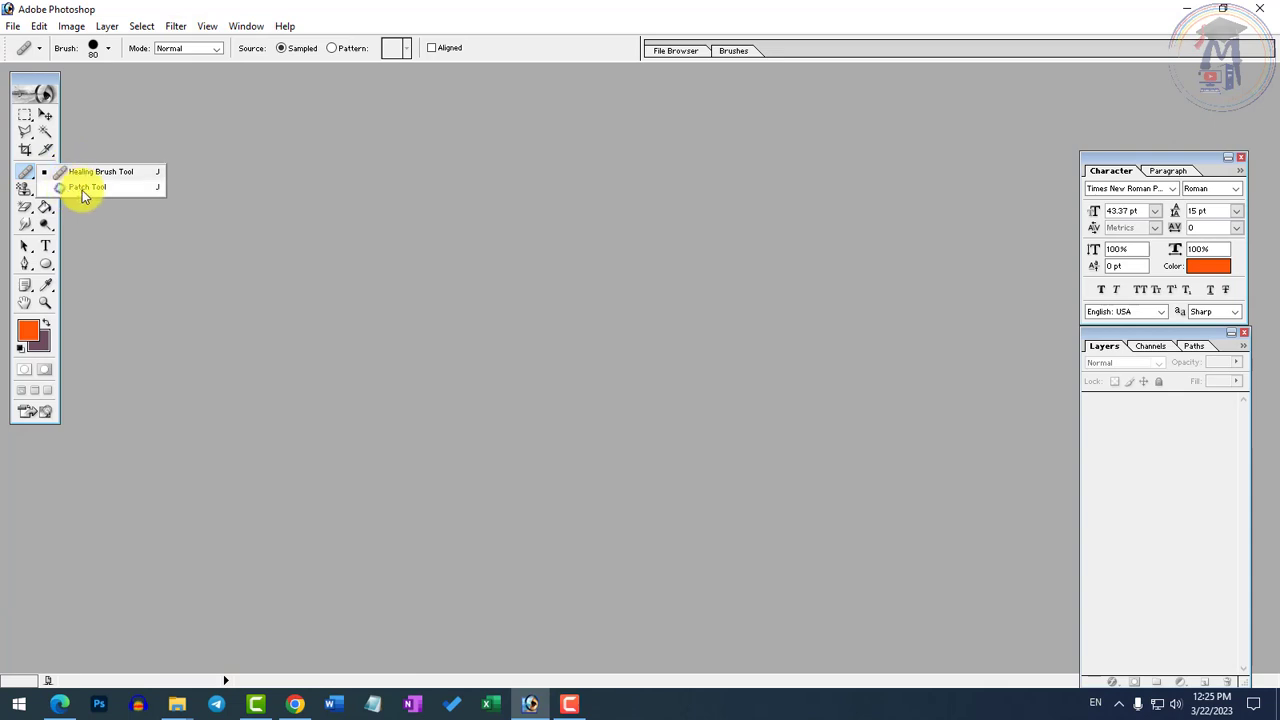
left_click(25, 193)
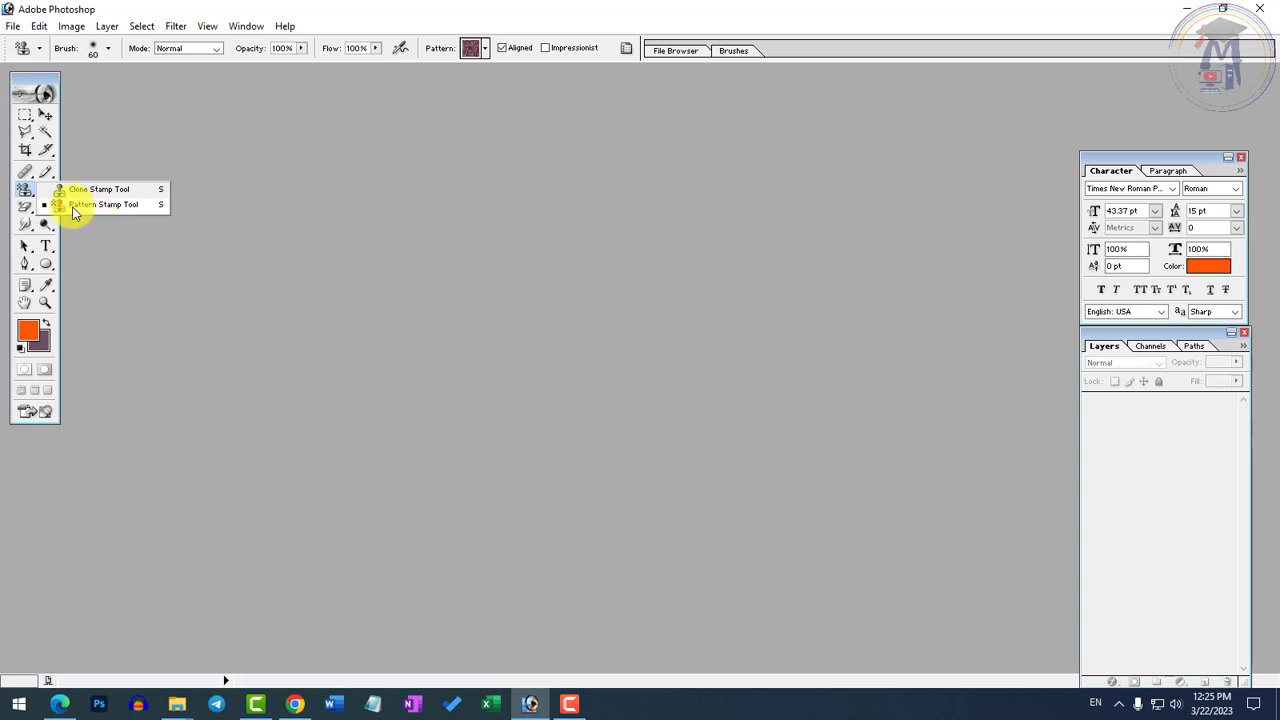
left_click(25, 212)
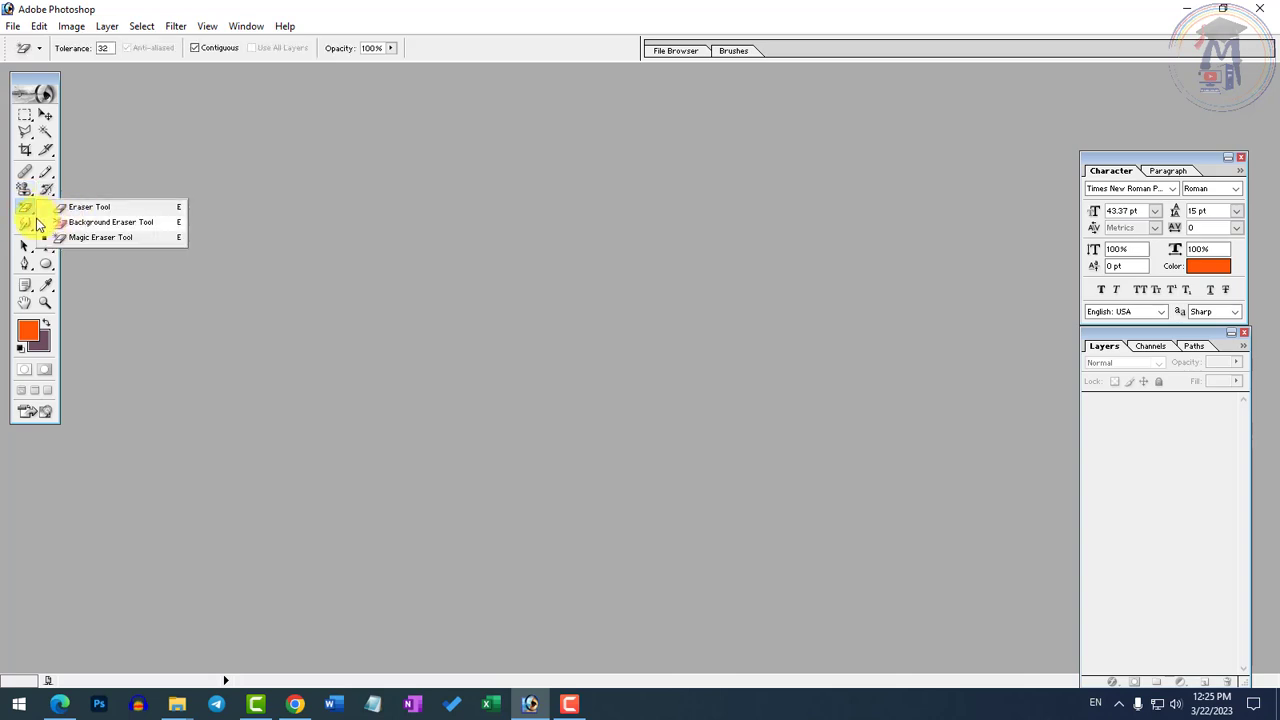
left_click(28, 222)
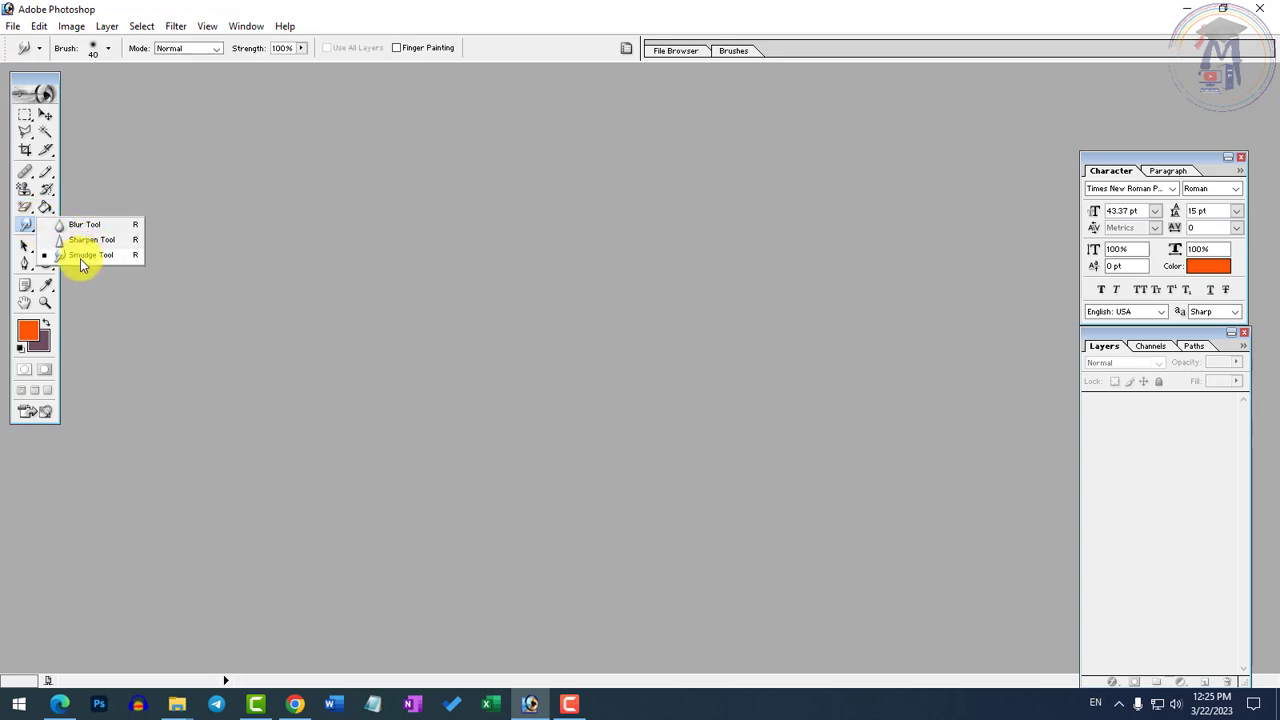
left_click(23, 226)
Examine the tool variants in the Pencil, History Brush, Paint Bucket and Dodge tool groups
left_click(47, 172)
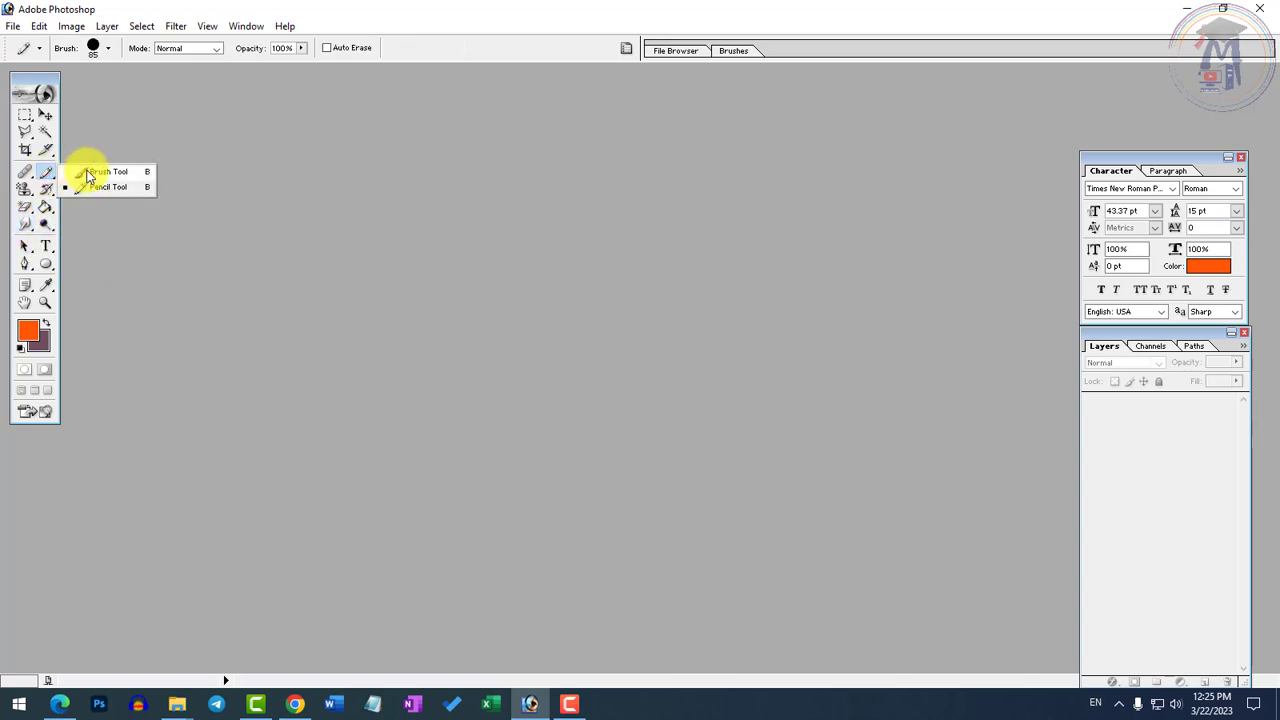
left_click(47, 189)
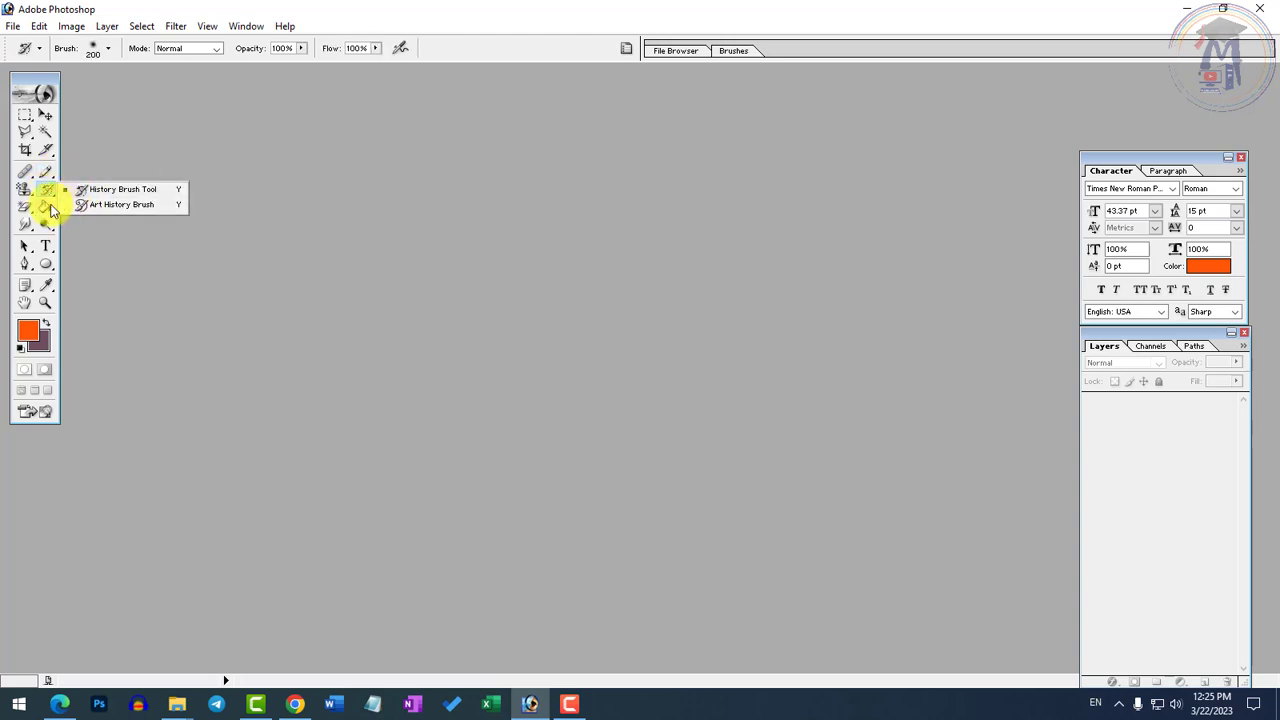
left_click(45, 206)
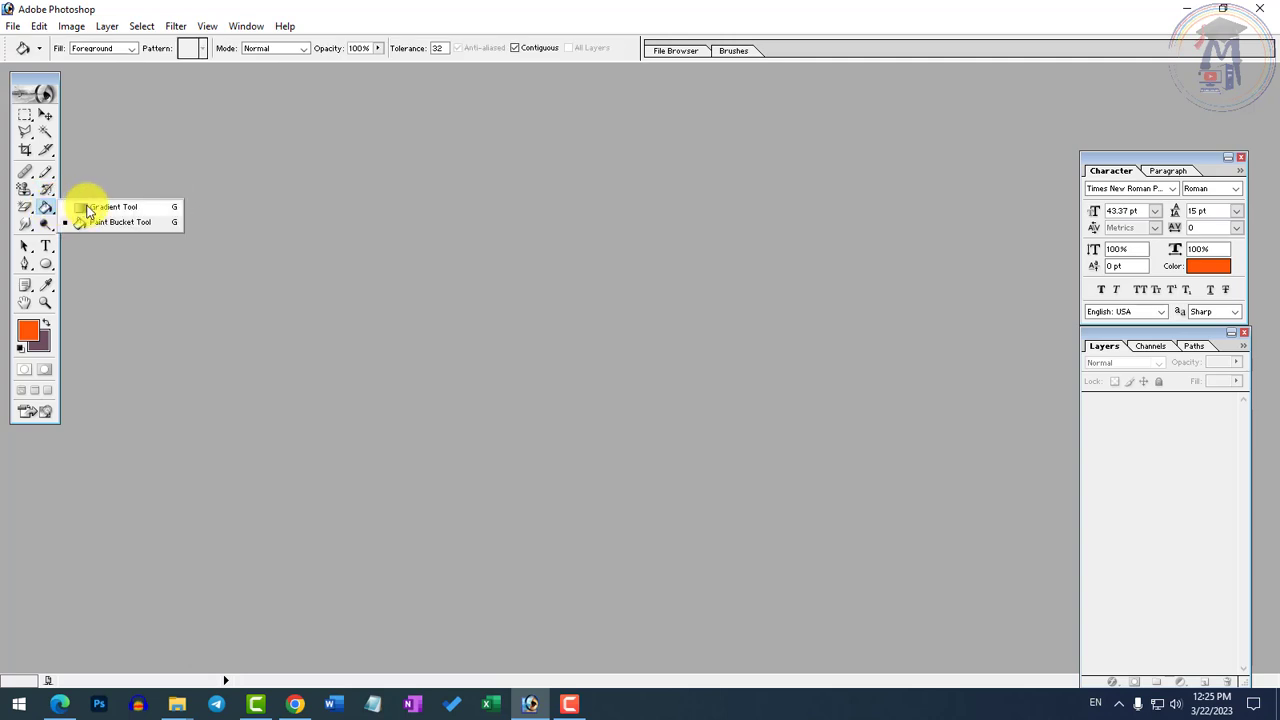
left_click(45, 224)
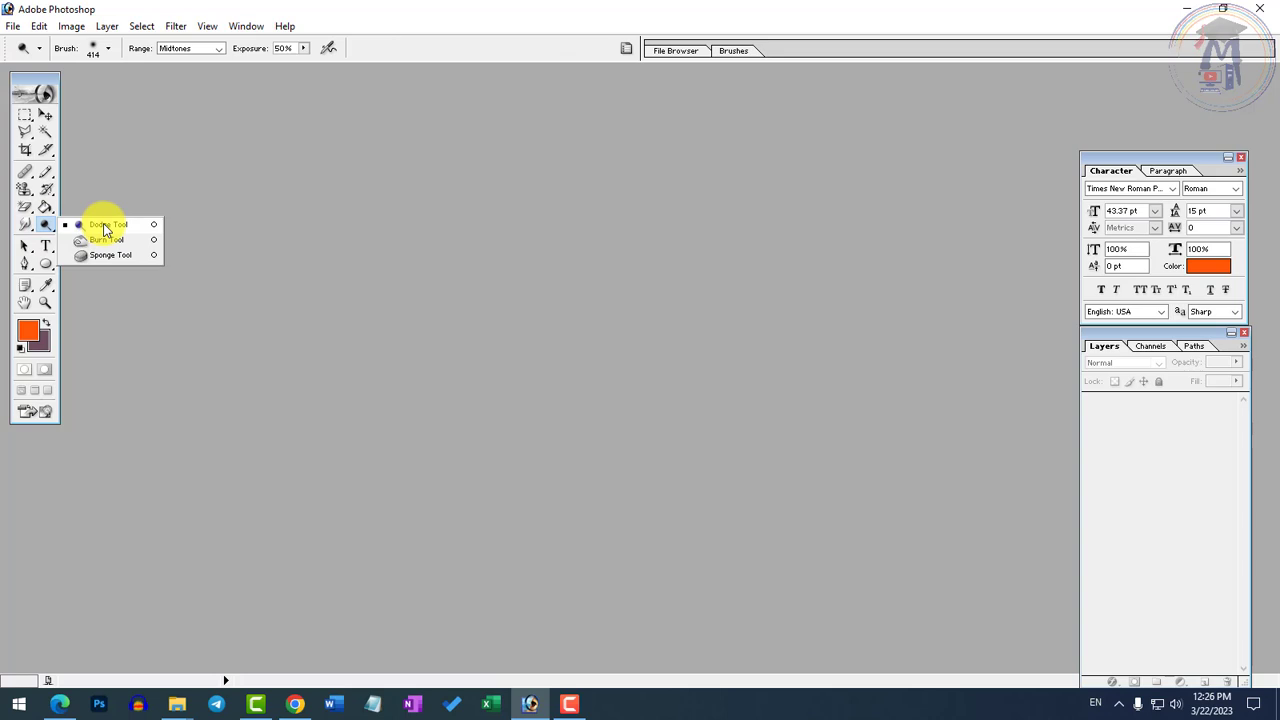
Examine the tool variants in the Type and Pen tool groups
left_click(47, 249)
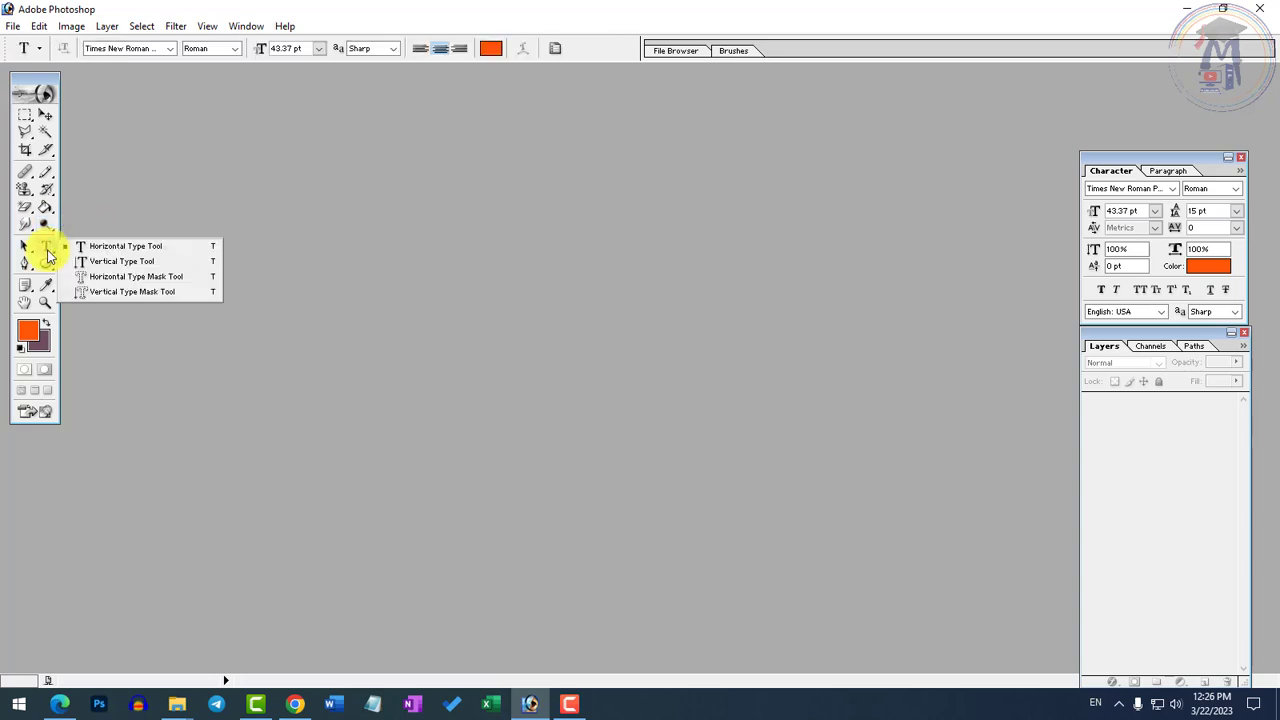
left_click(47, 249)
left_click(36, 264)
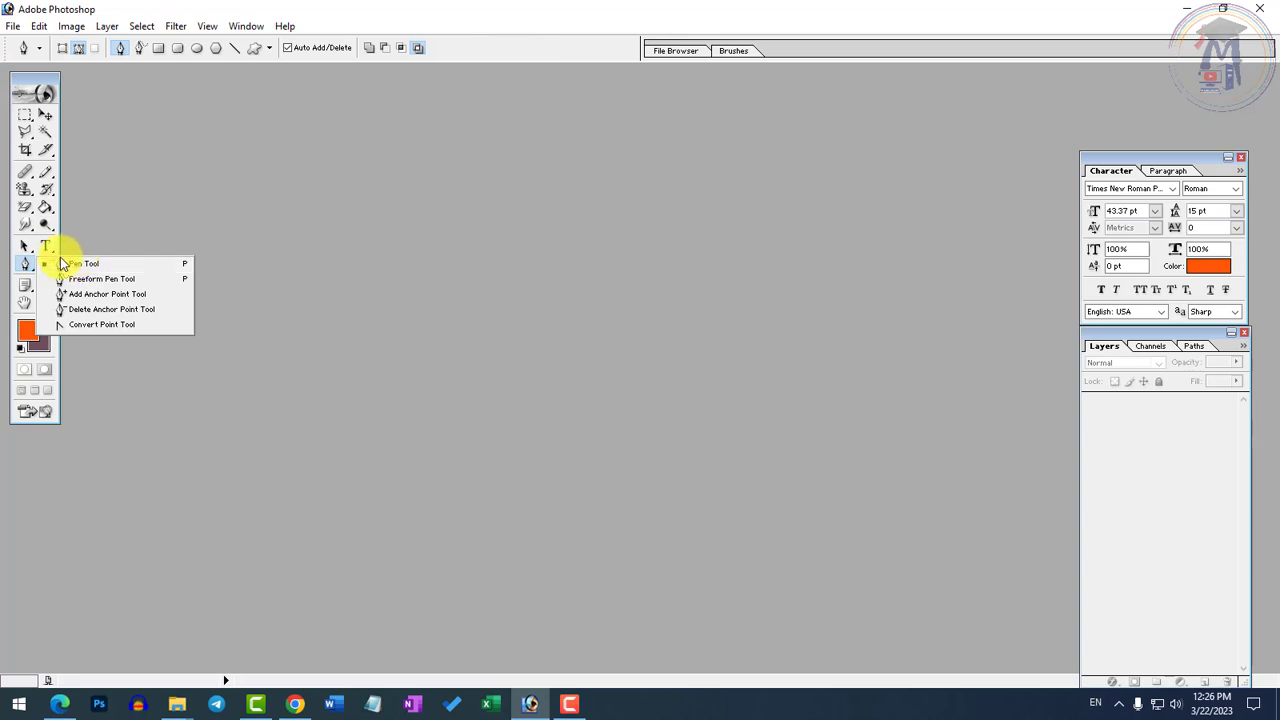
Activate the Custom Shape tool and open its library of preset shapes
left_click(49, 266)
left_click(50, 266)
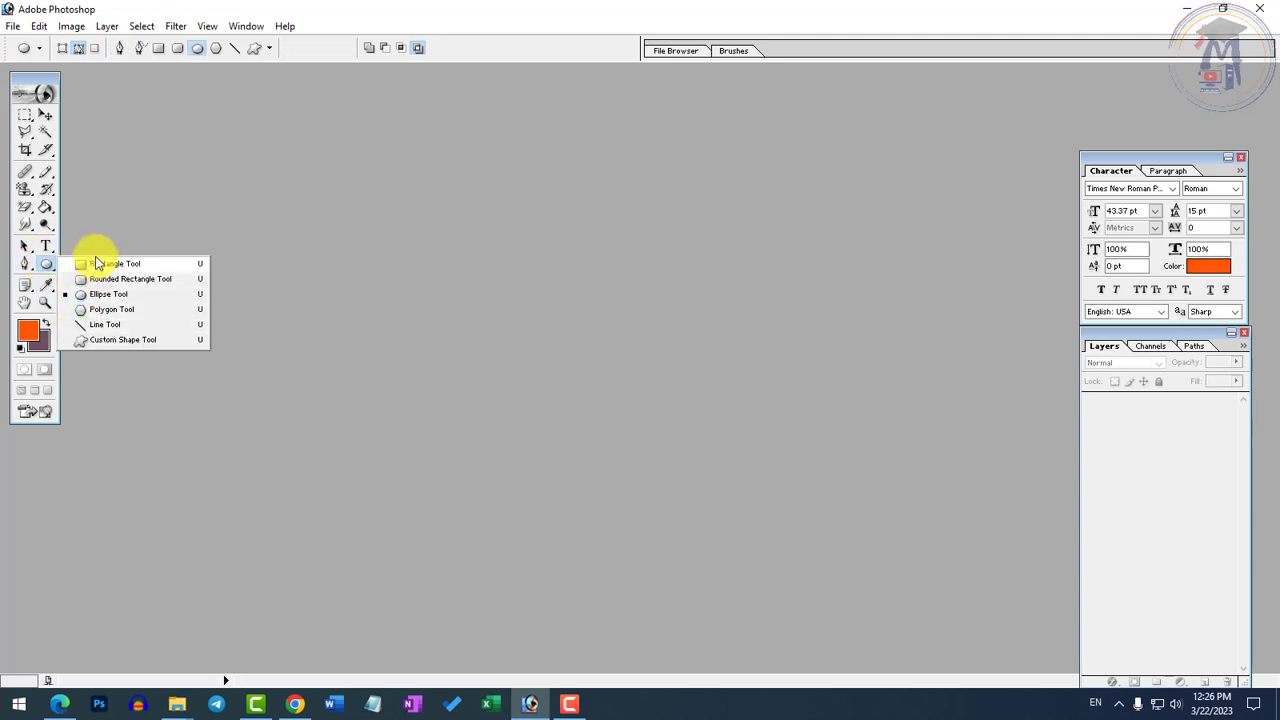
left_click(105, 340)
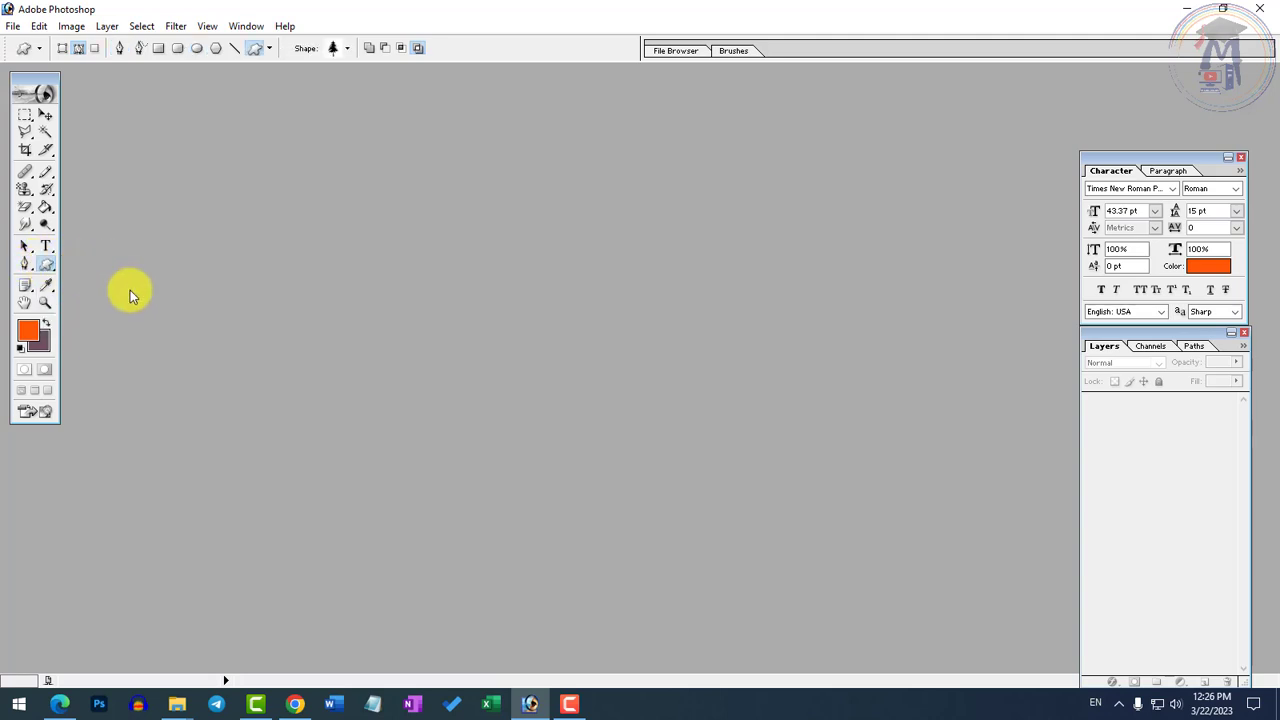
left_click(346, 50)
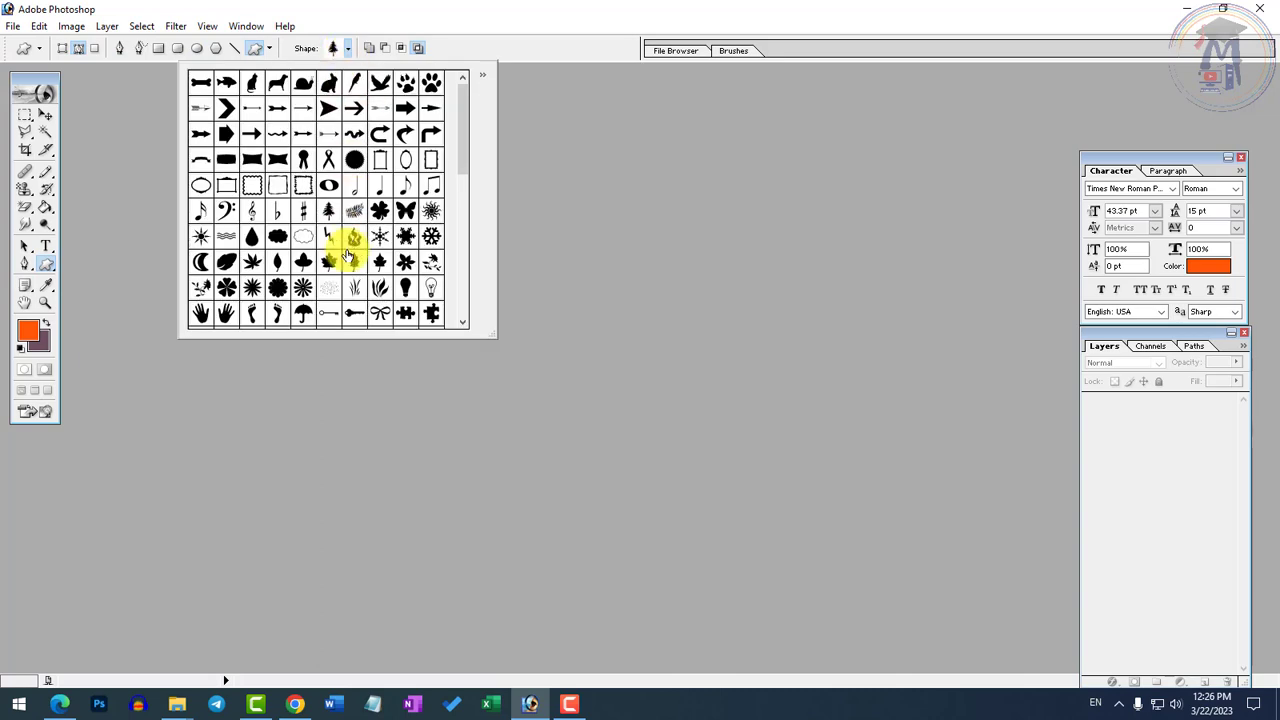
Look through the Notes, Eyedropper, Hand and Zoom tools and return to the Healing Brush tool group
left_click(26, 291)
left_click(46, 290)
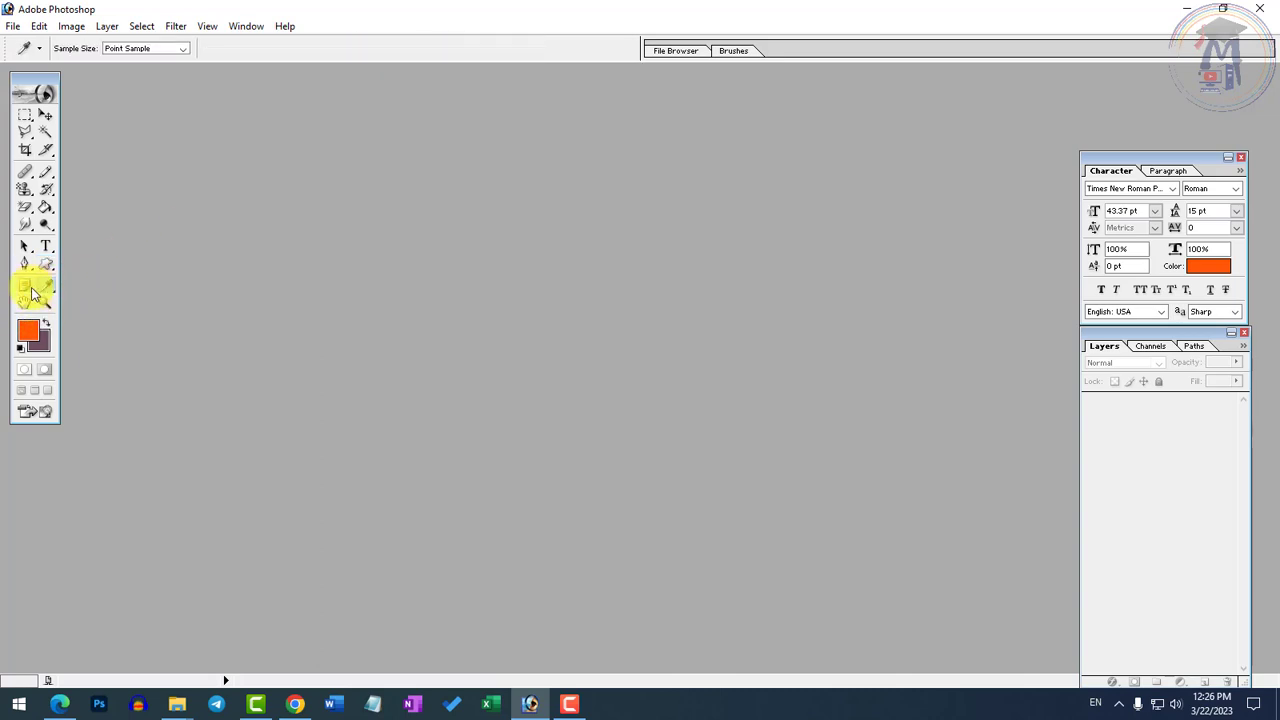
left_click(27, 287)
left_click(27, 305)
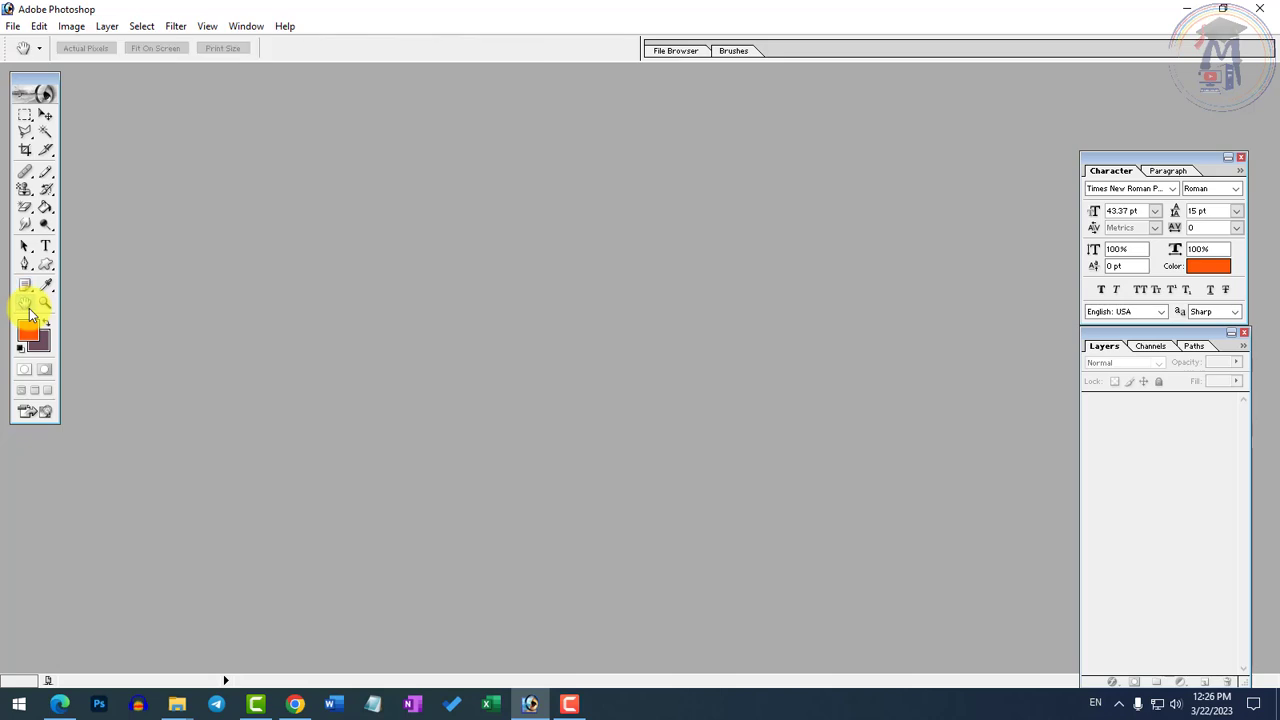
left_click(46, 304)
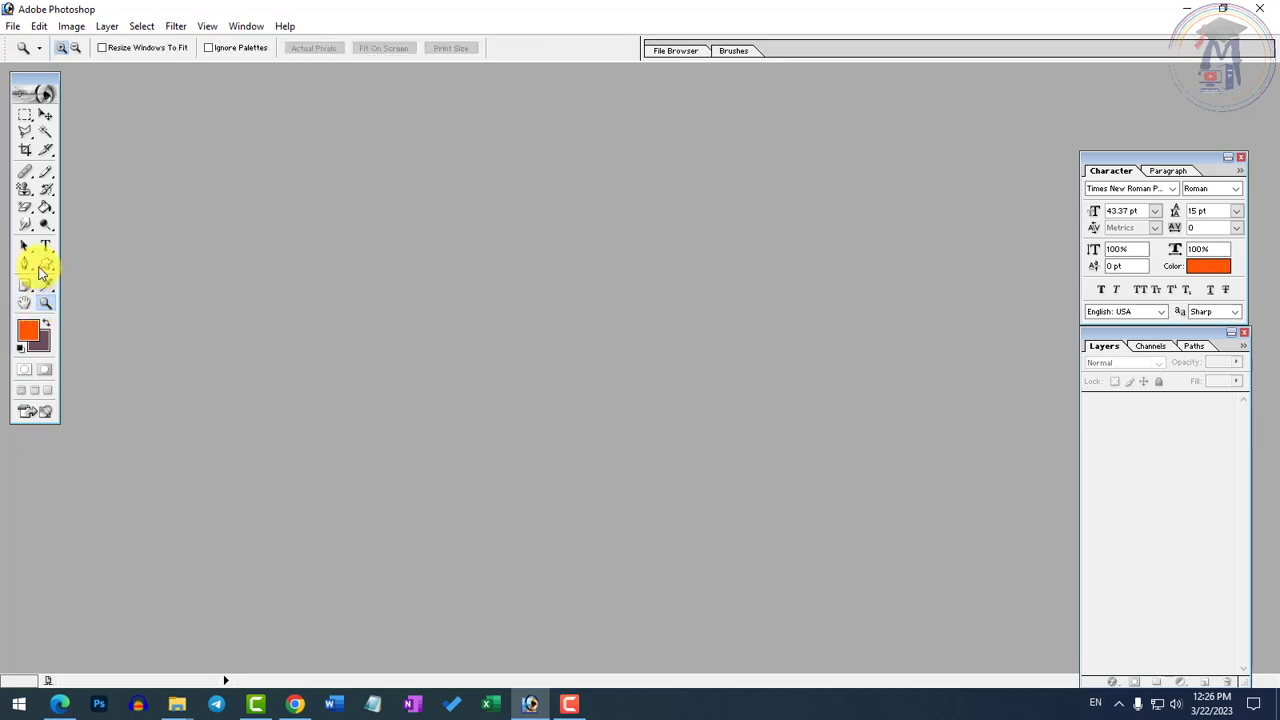
left_click(27, 178)
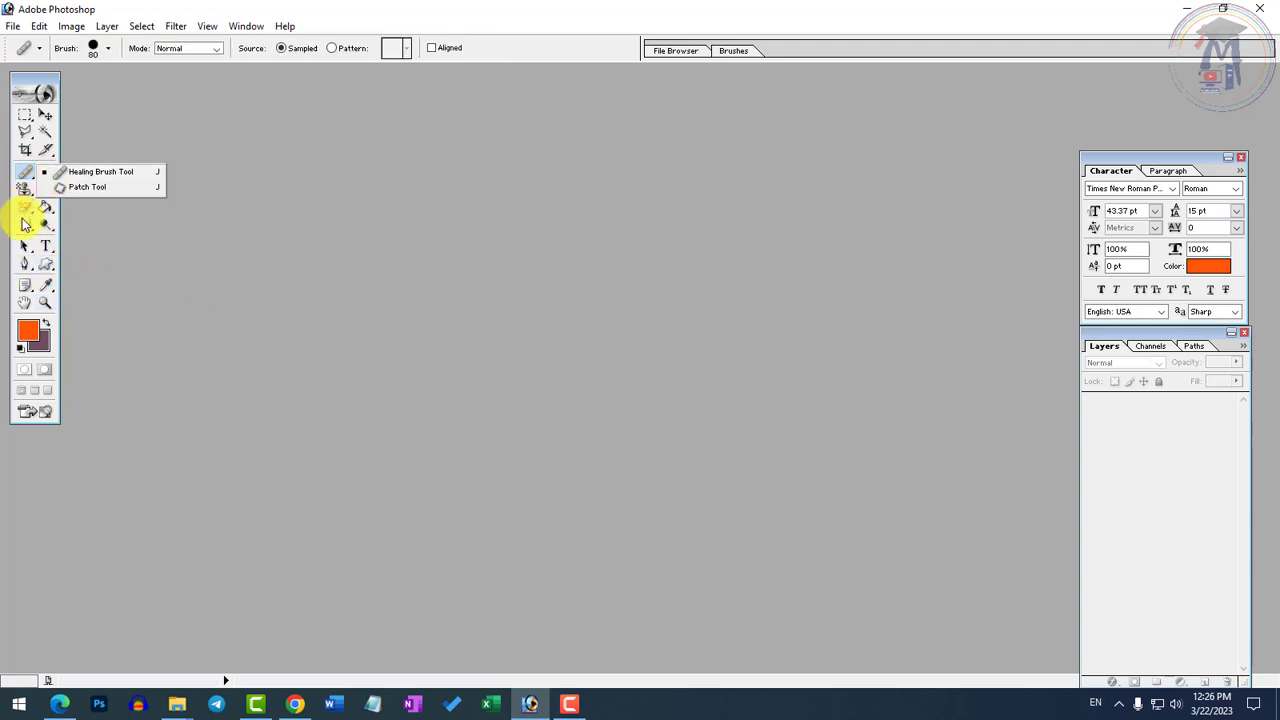
double_click(418, 290)
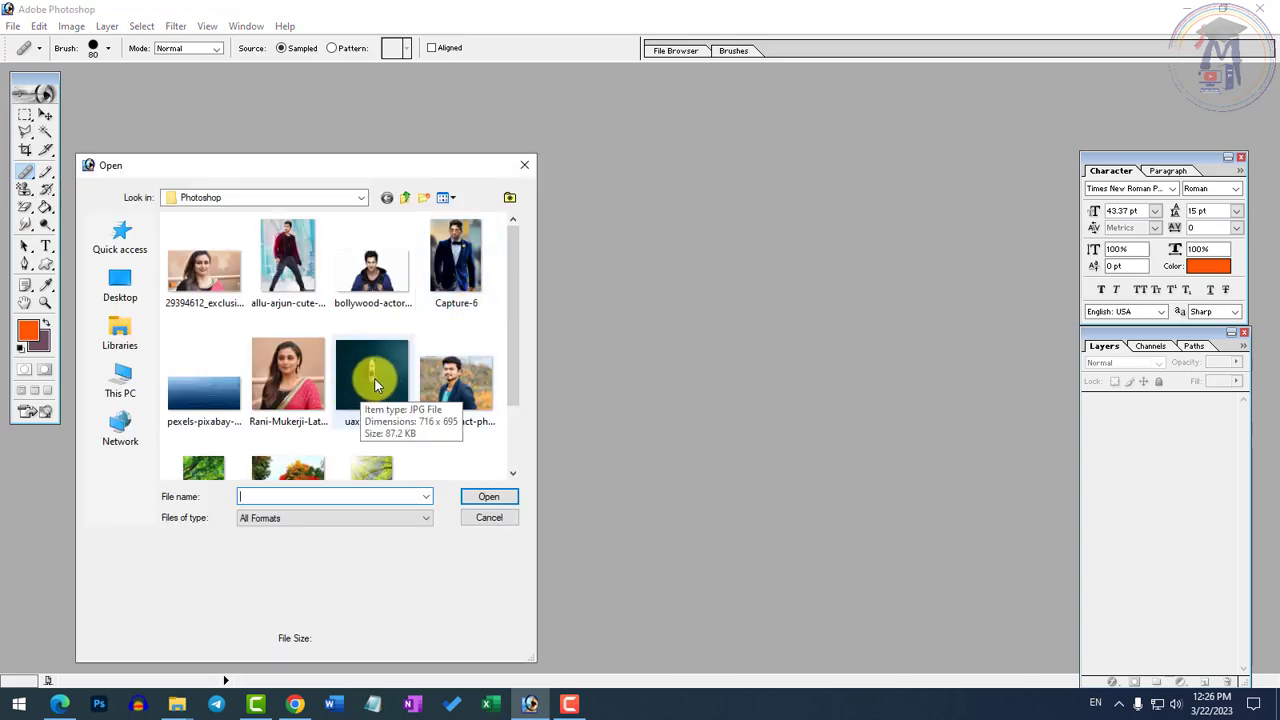
double_click(372, 377)
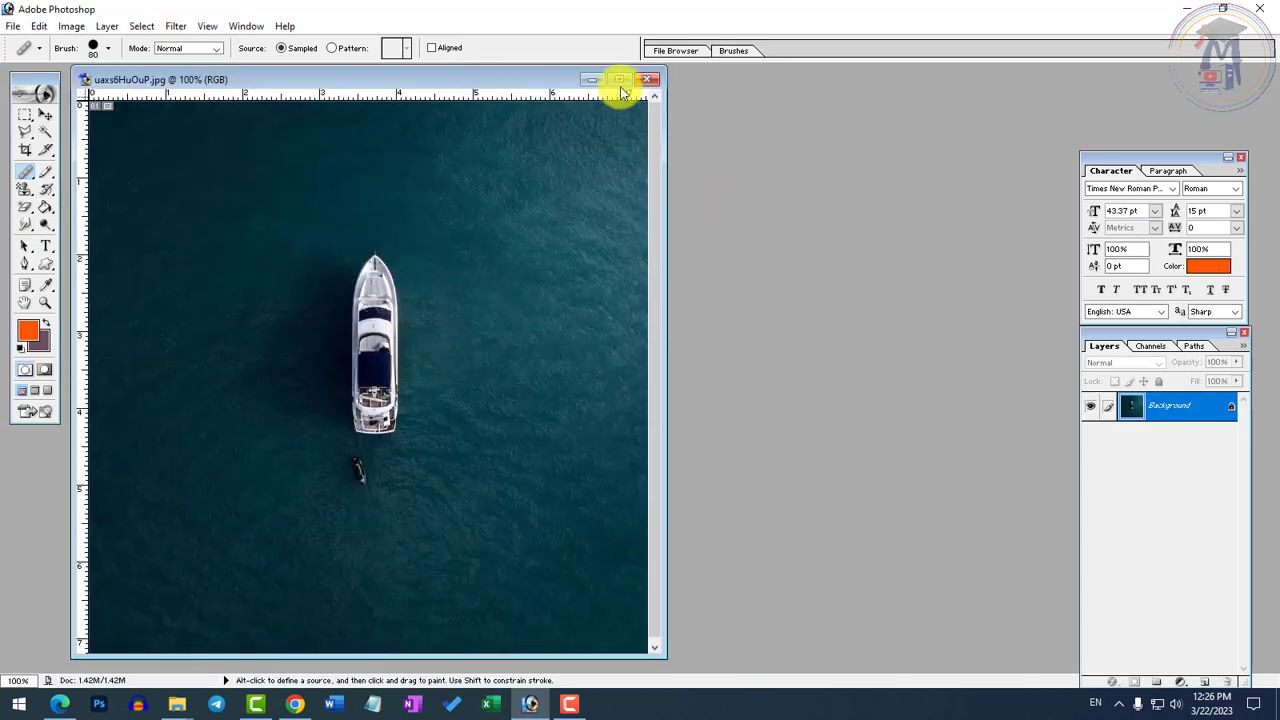
left_click_drag(665, 391, 802, 390)
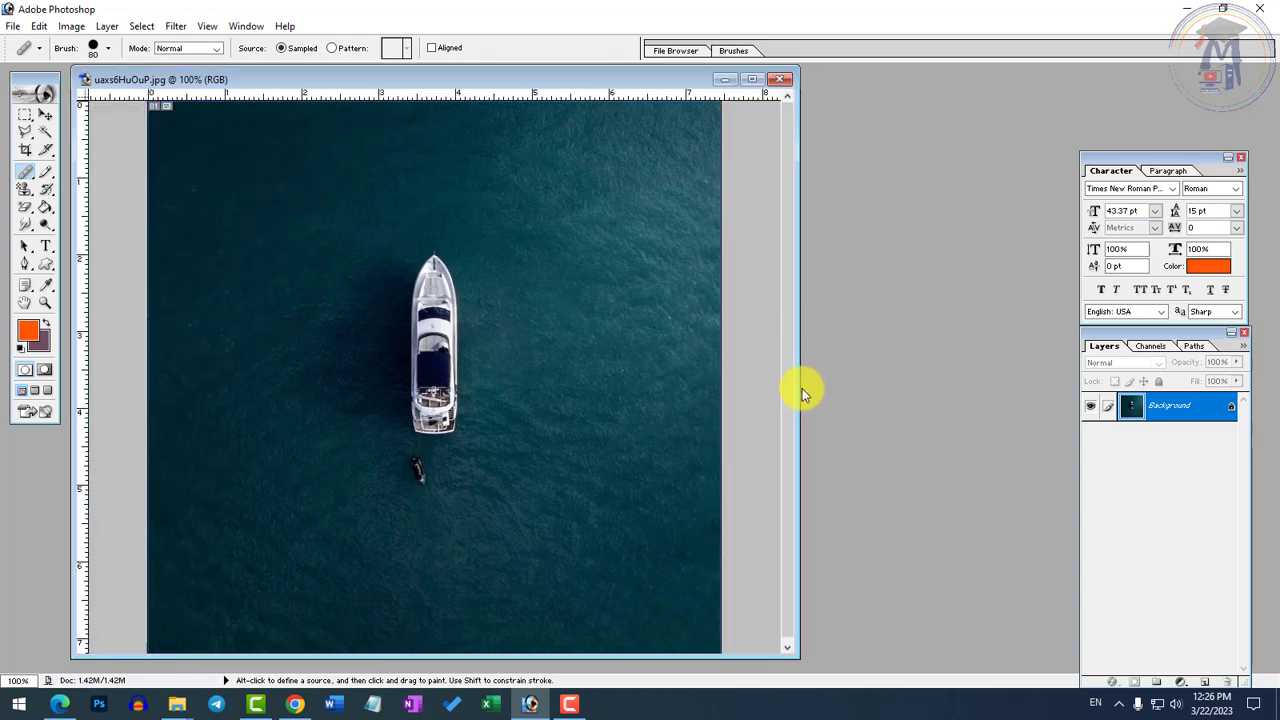
left_click(779, 79)
double_click(579, 281)
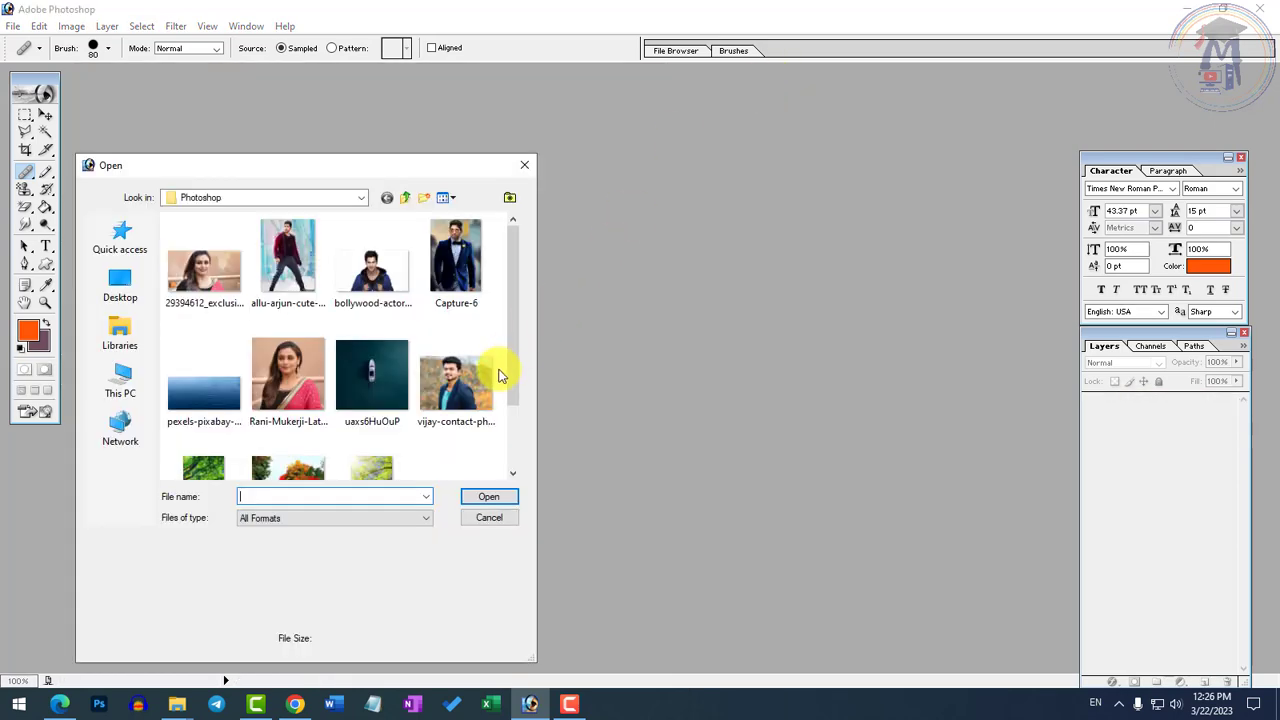
left_click(489, 517)
Switch to Chrome and open google.com in a new tab
left_click(295, 704)
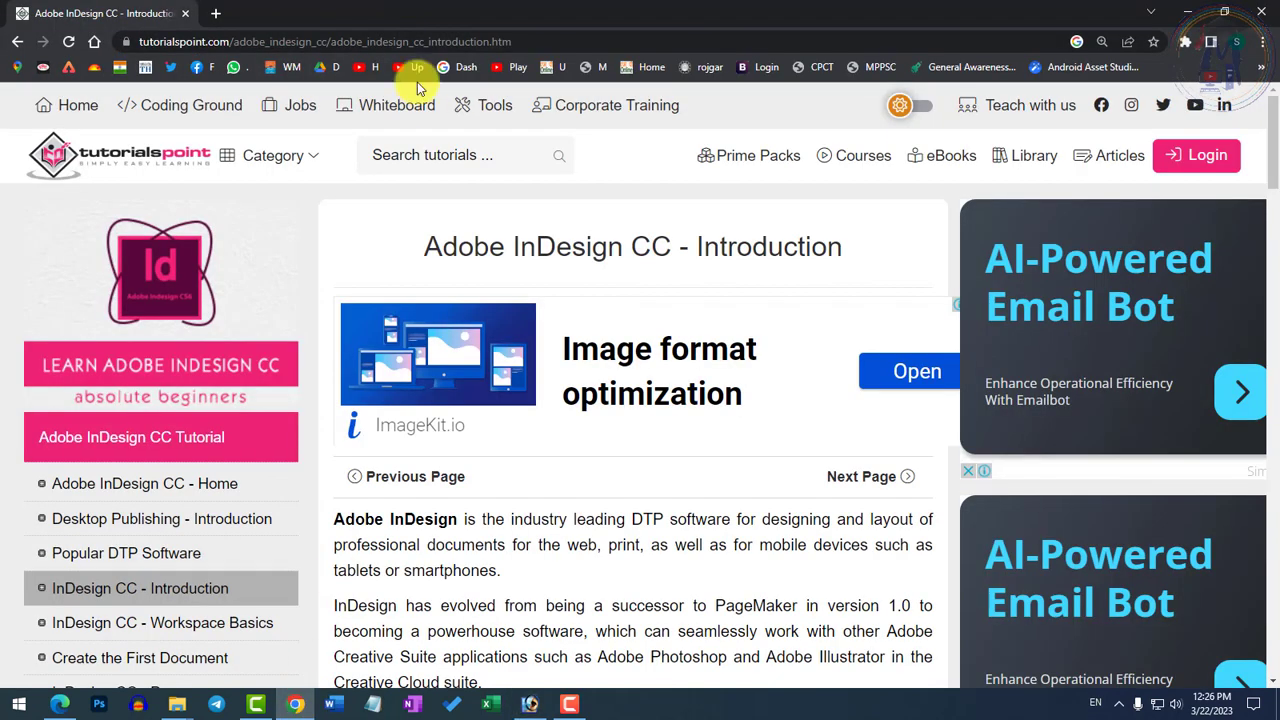
left_click(214, 13)
type("go")
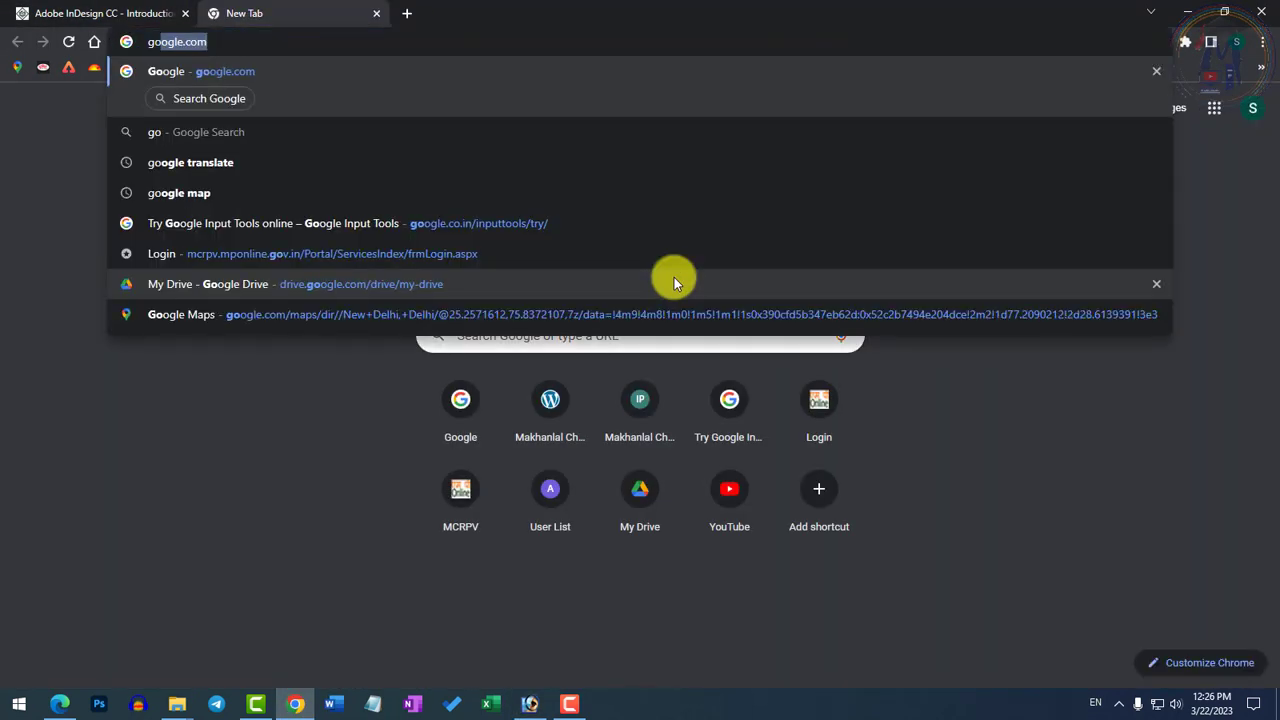
key("Return")
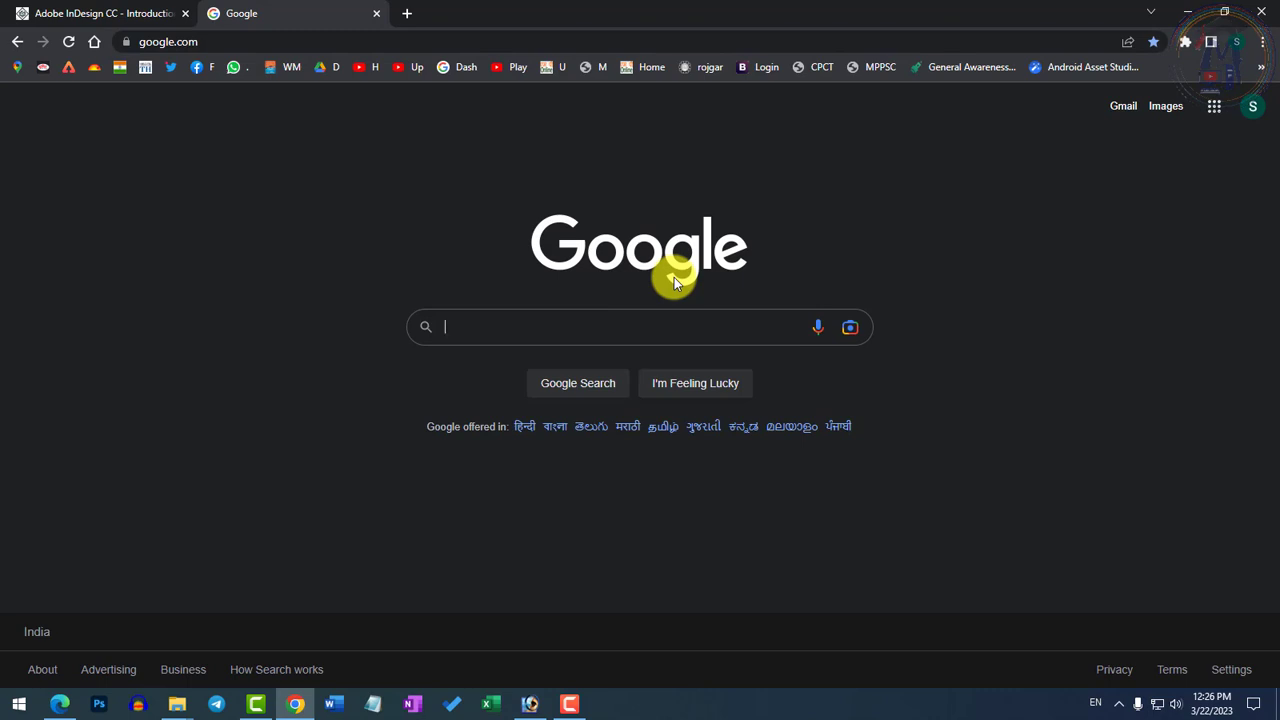
Search Google Images for "ntr"
type("ntr")
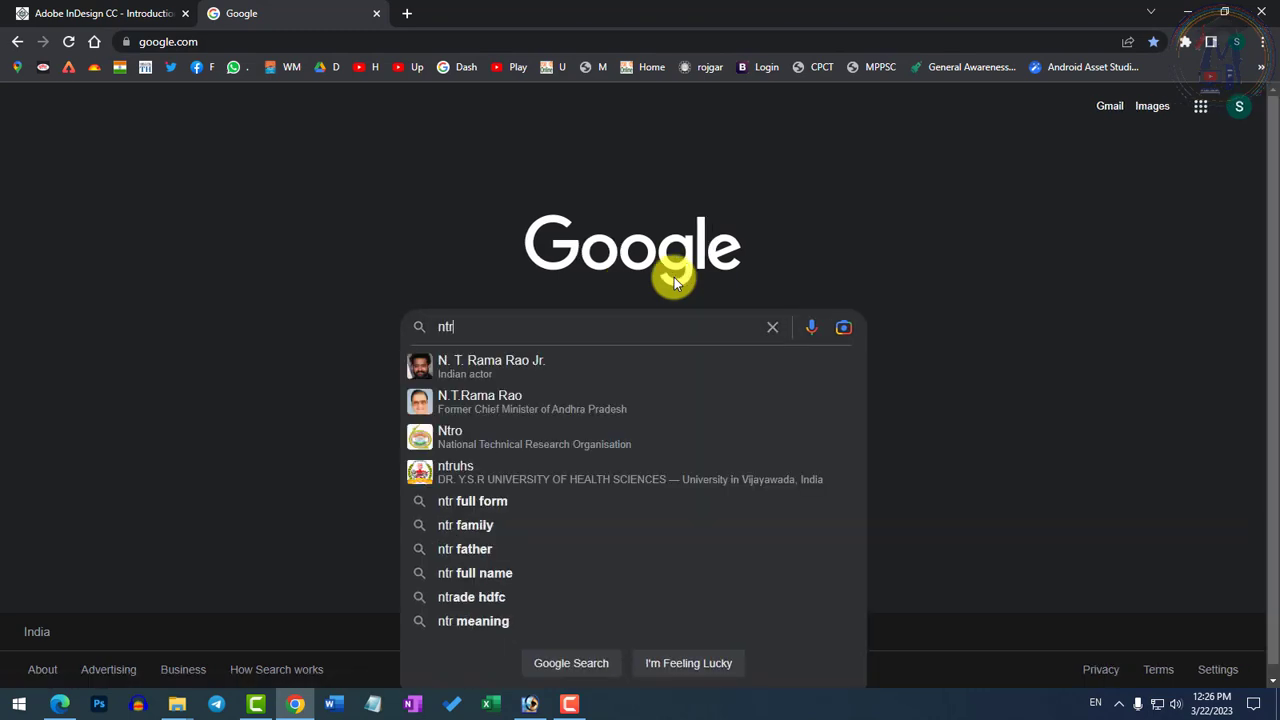
key("Return")
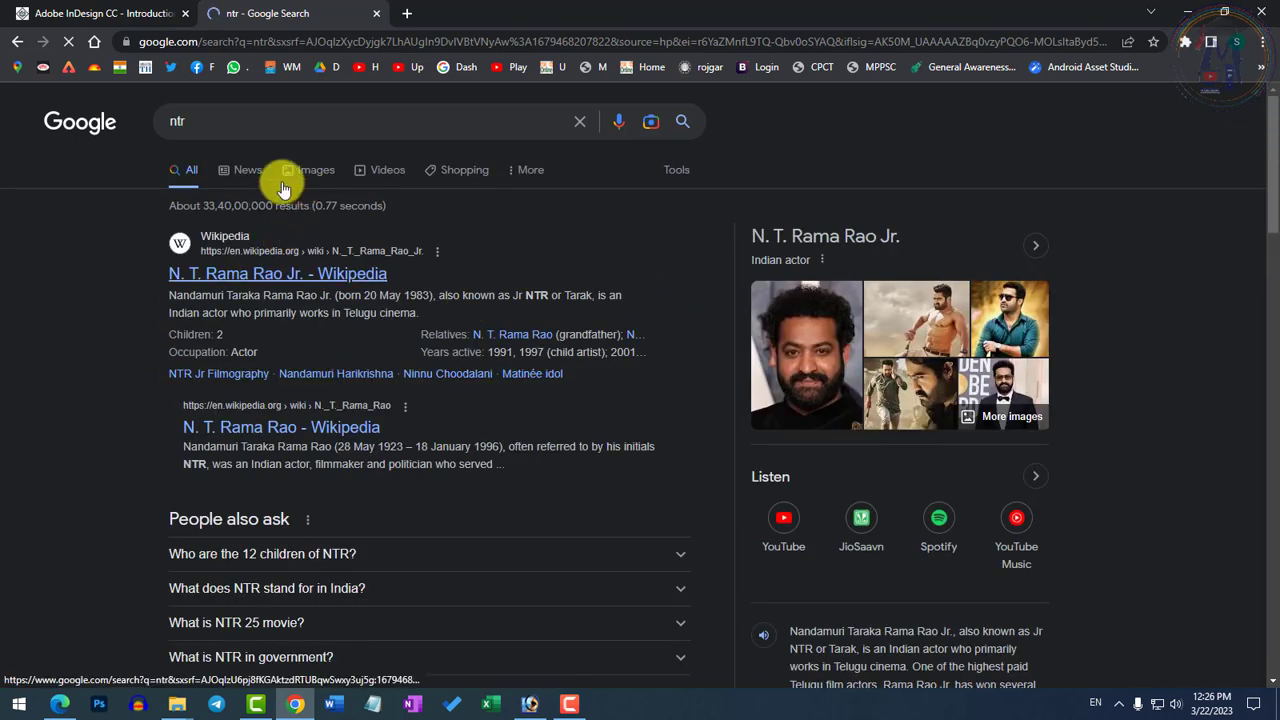
left_click(320, 167)
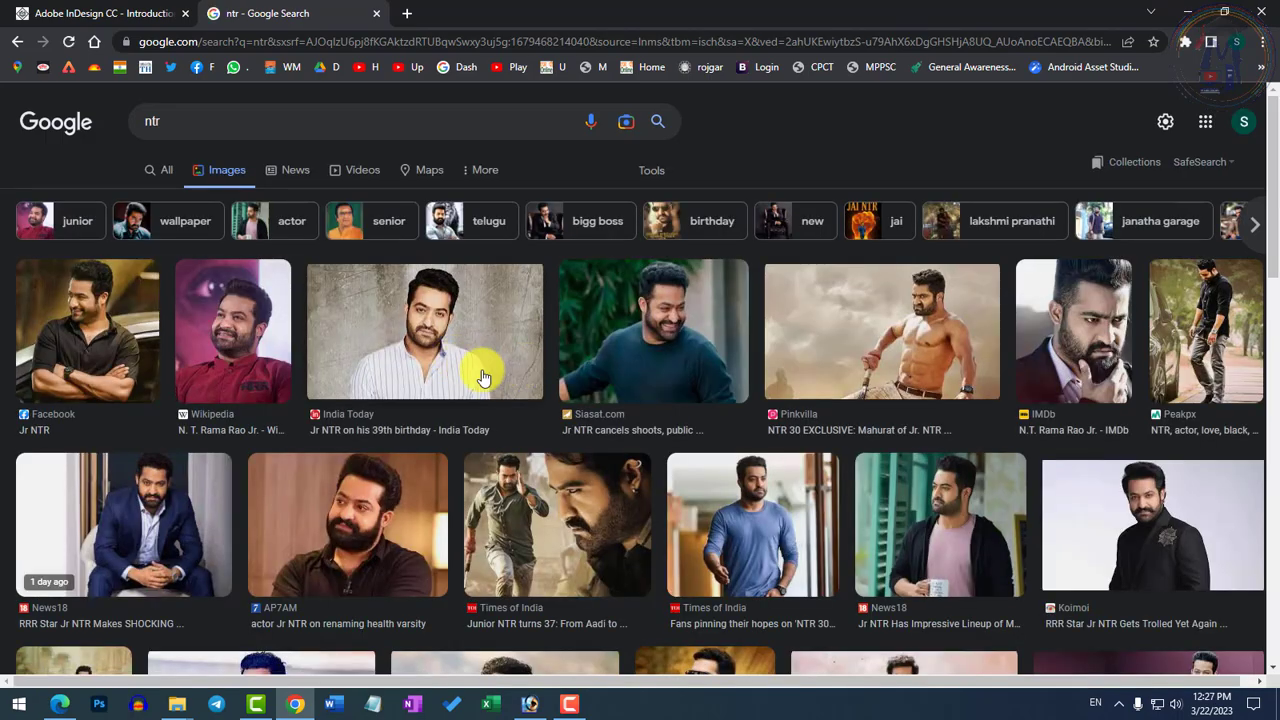
Browse the image results and open the preview of the India Today portrait of Jr NTR in a striped shirt
scroll(814, 400, "down", 5)
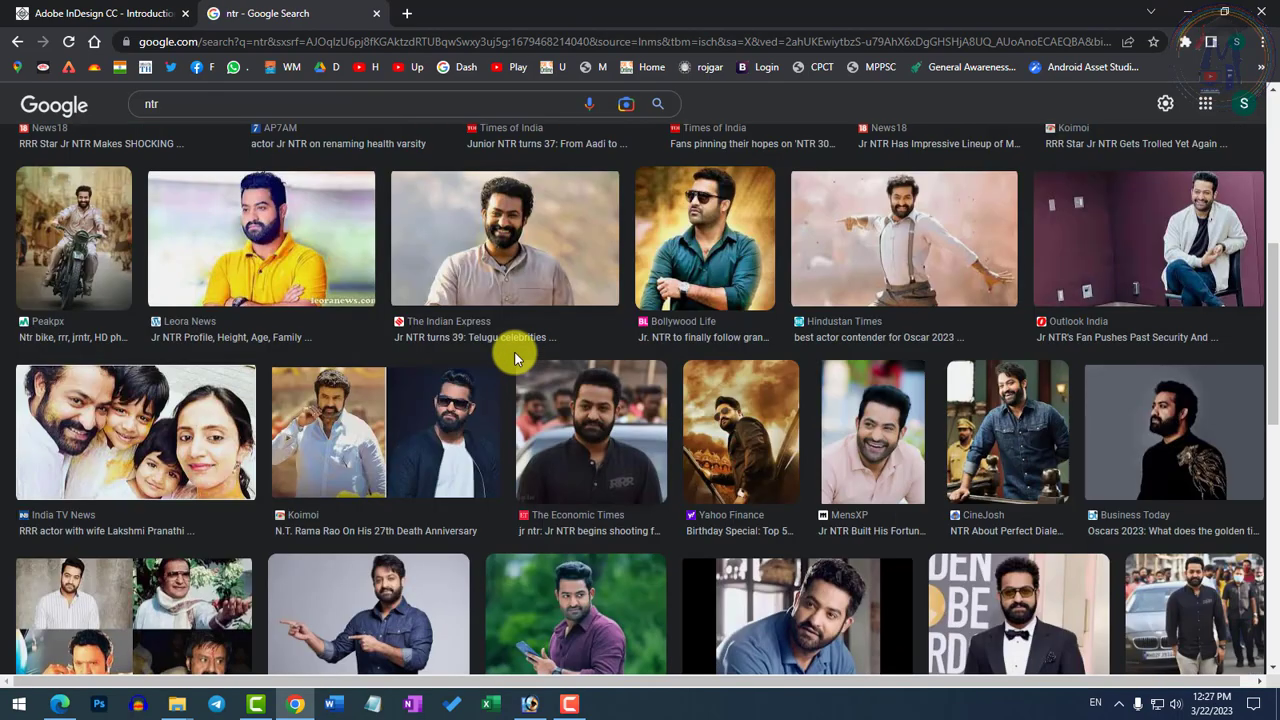
scroll(363, 329, "up", 2)
scroll(400, 400, "down", 6)
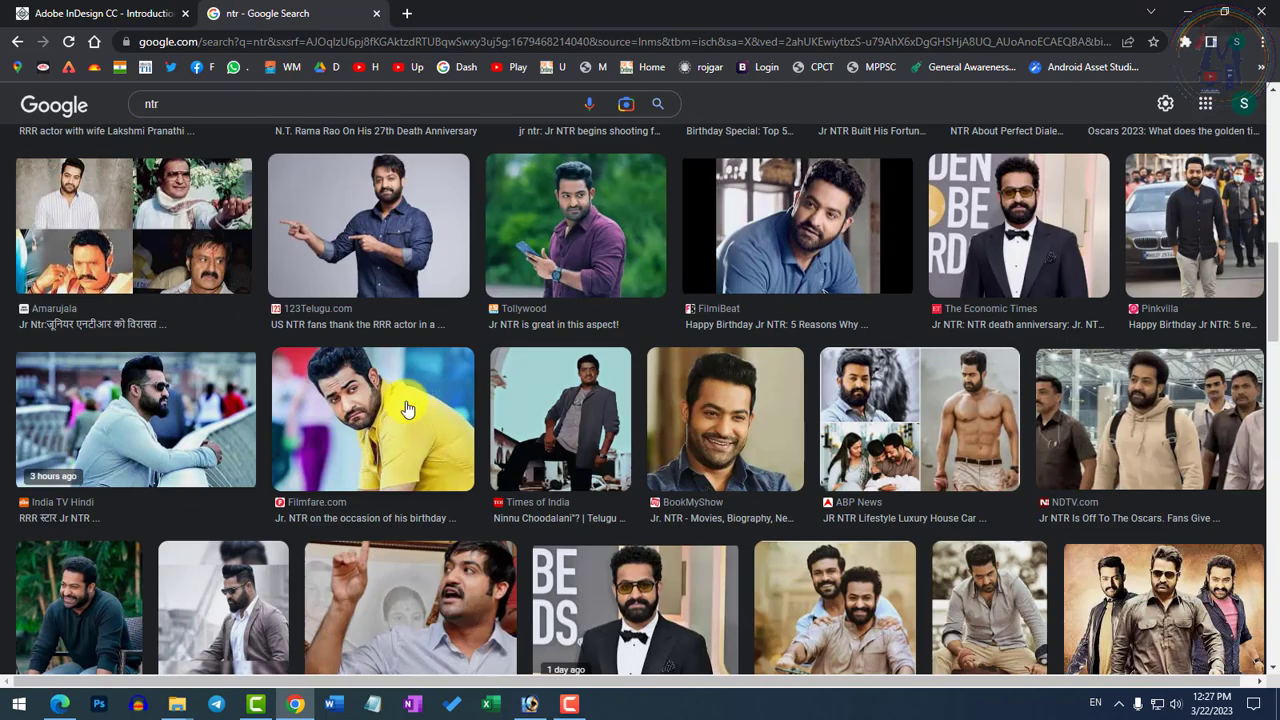
scroll(449, 389, "down", 3)
scroll(505, 405, "up", 5)
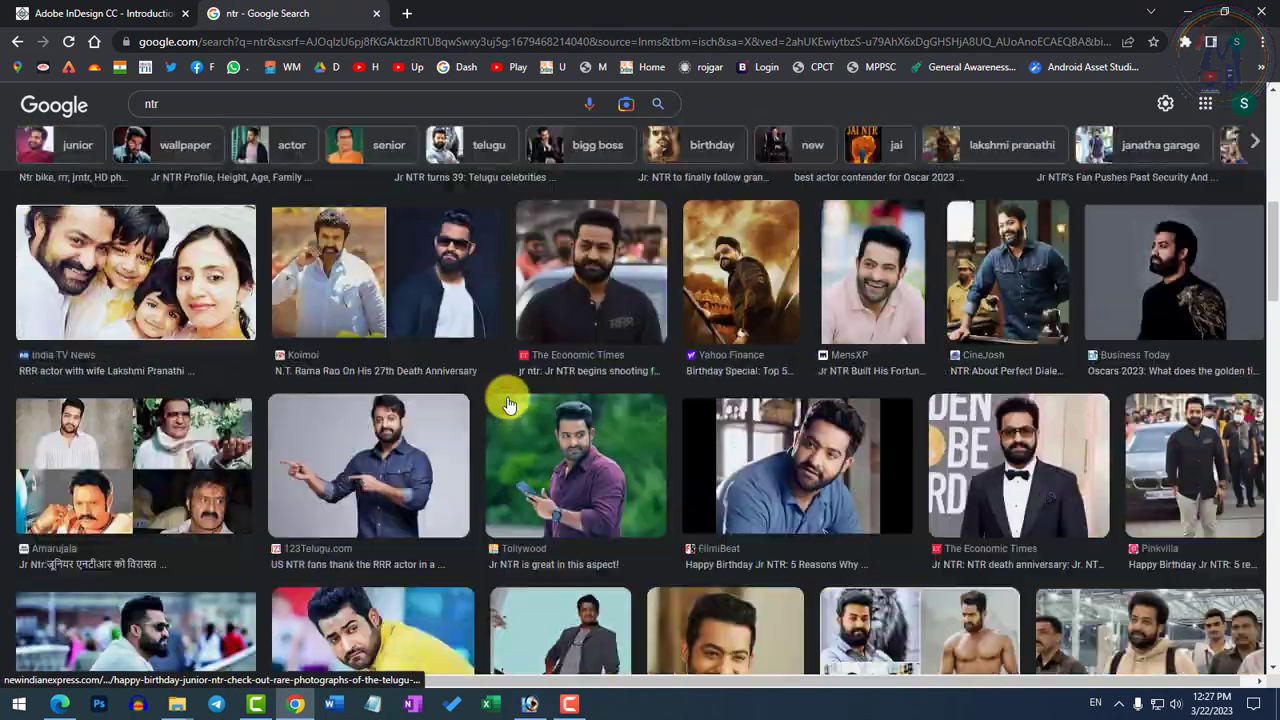
scroll(507, 405, "up", 5)
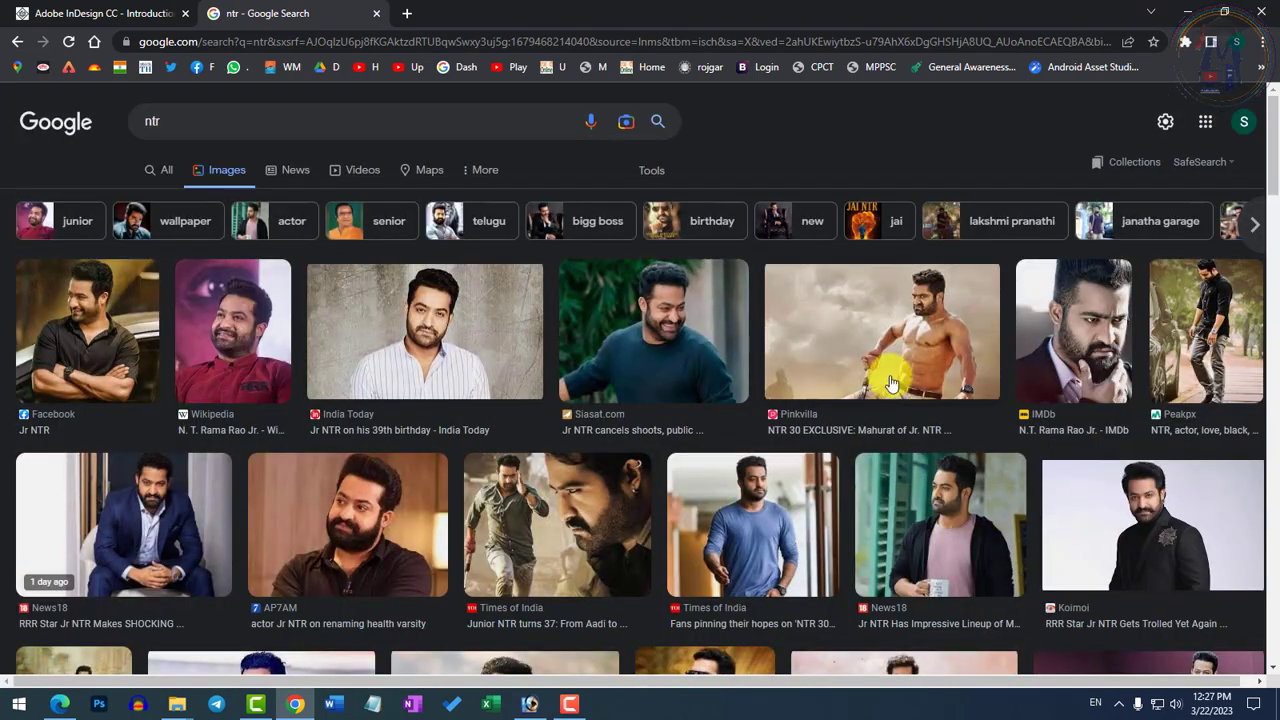
left_click(473, 348)
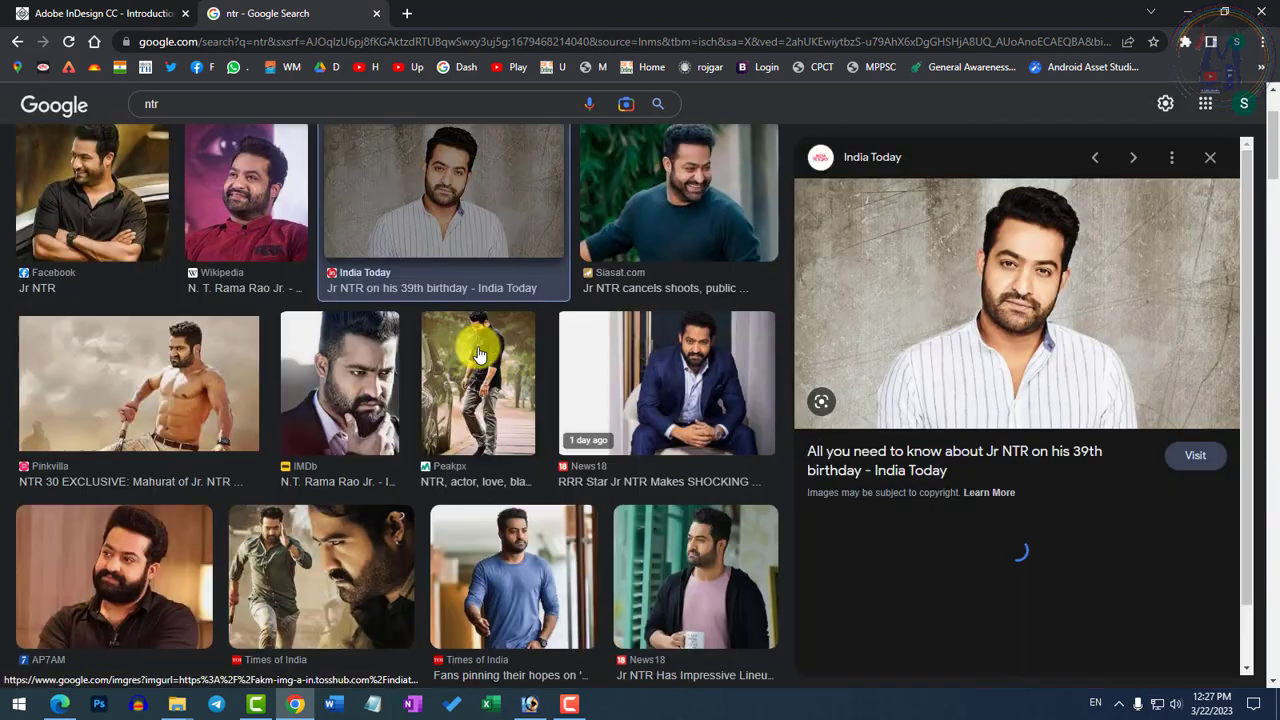
Save the previewed India Today portrait as a WEBP file in the Photoshop folder on the Desktop
scroll(478, 354, "down", 3)
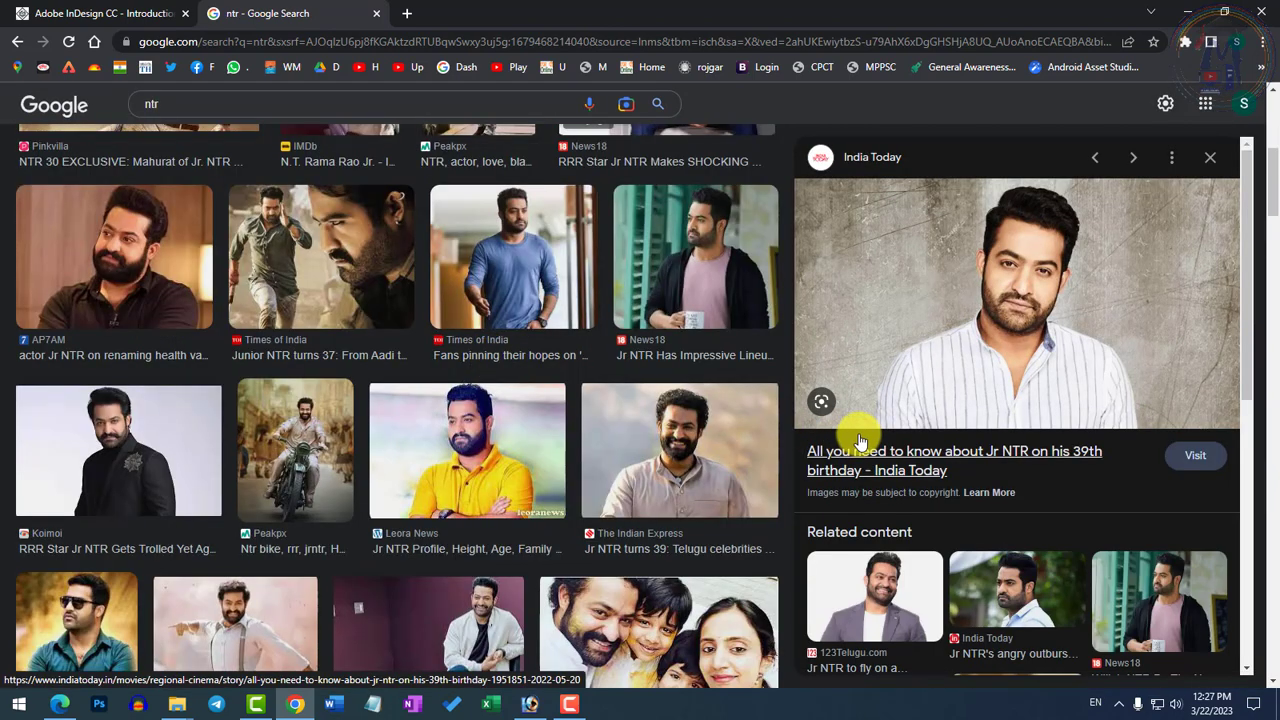
scroll(860, 442, "down", 2)
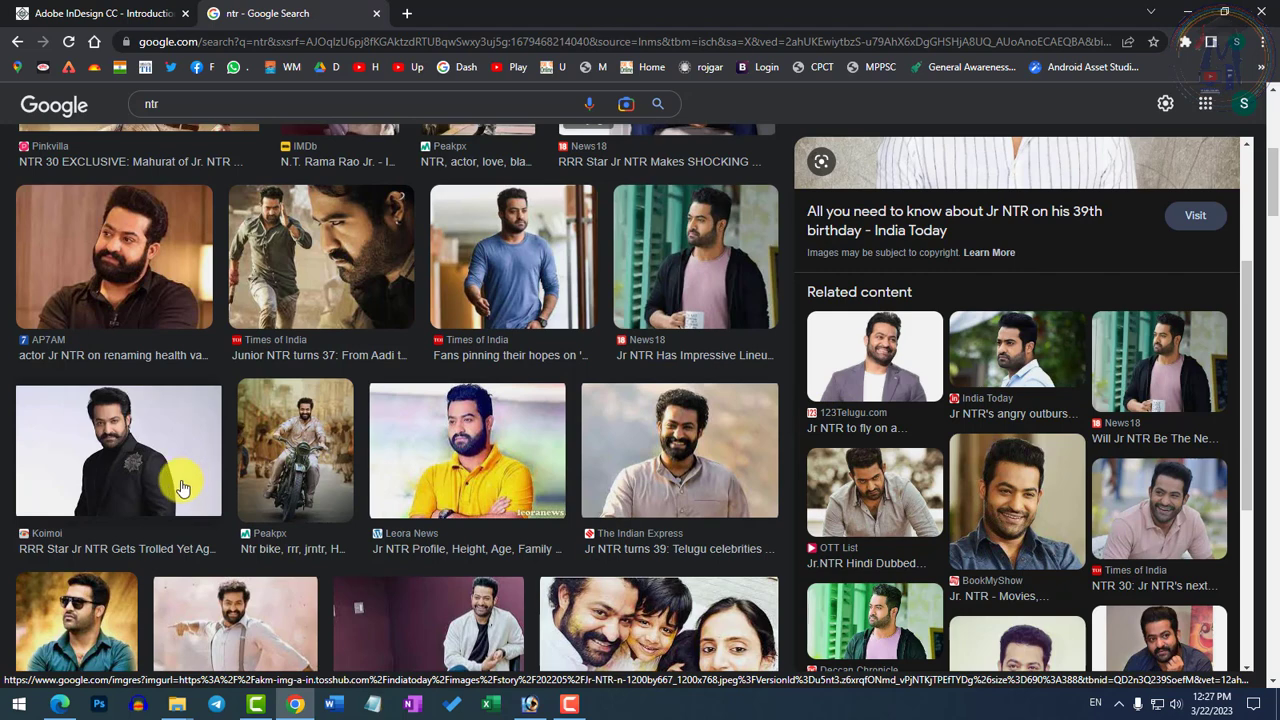
scroll(300, 470, "down", 2)
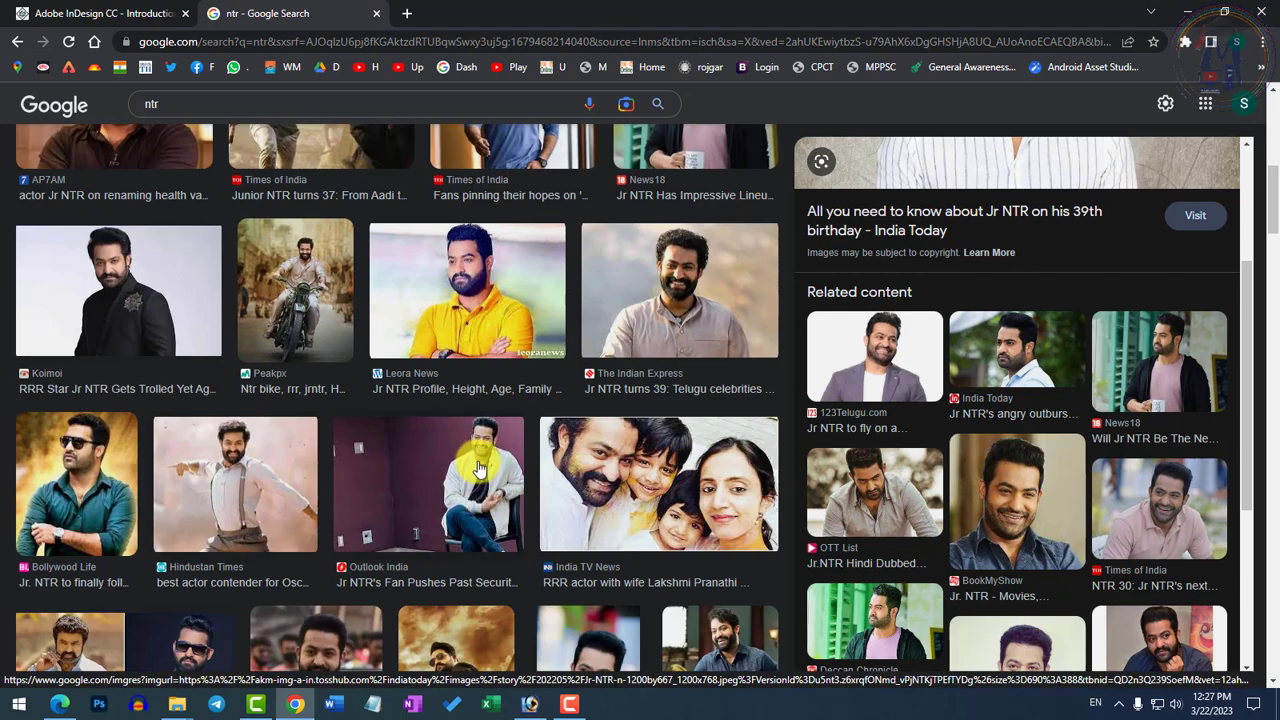
scroll(206, 334, "up", 5)
scroll(985, 365, "up", 3)
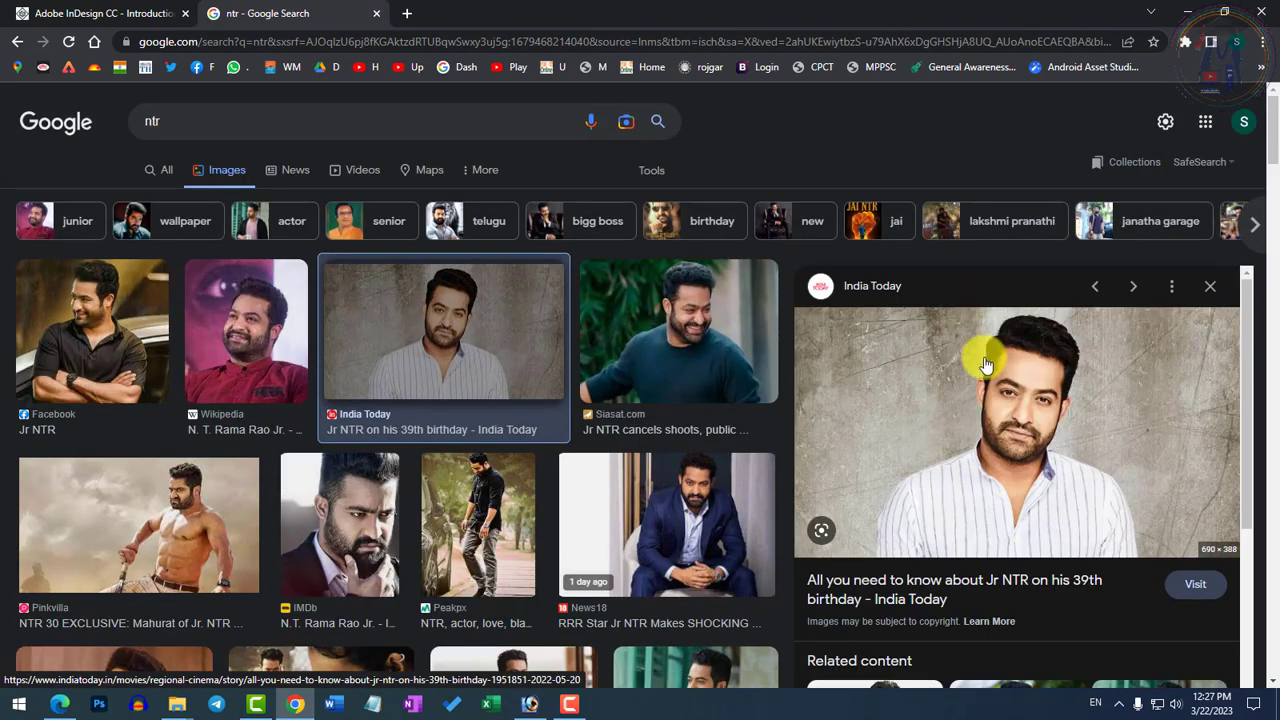
right_click(1008, 432)
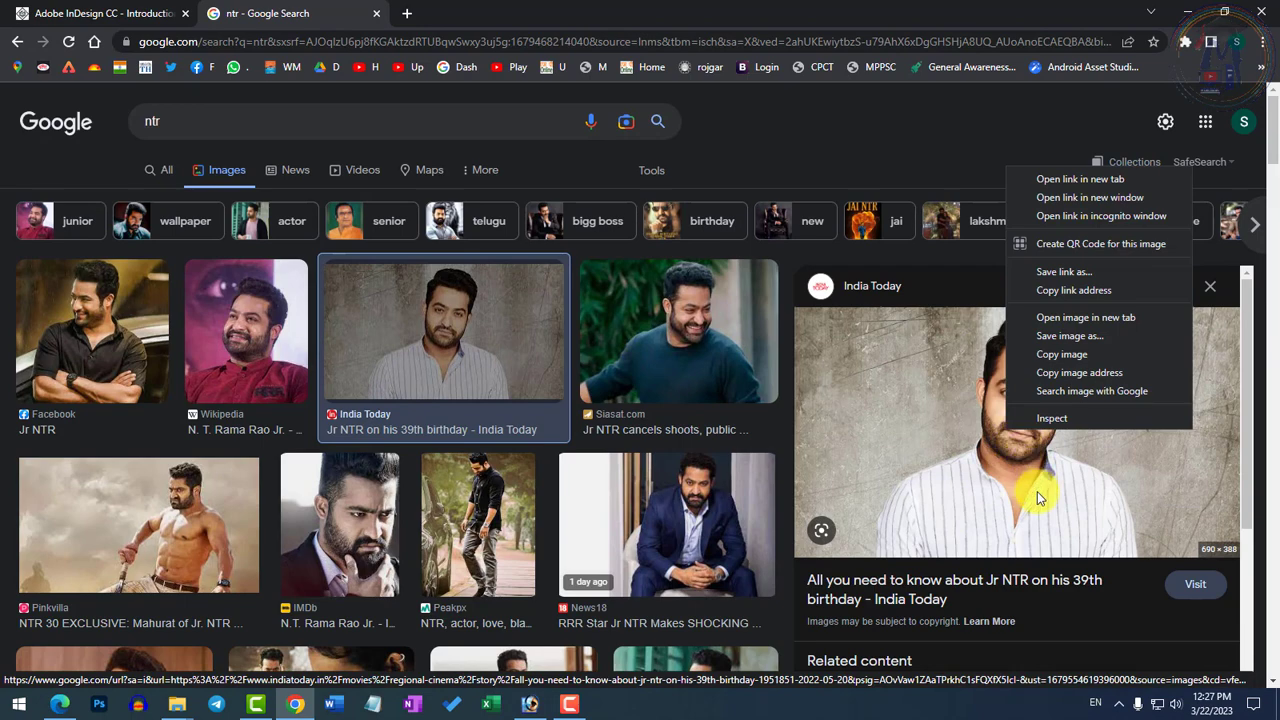
left_click(1070, 336)
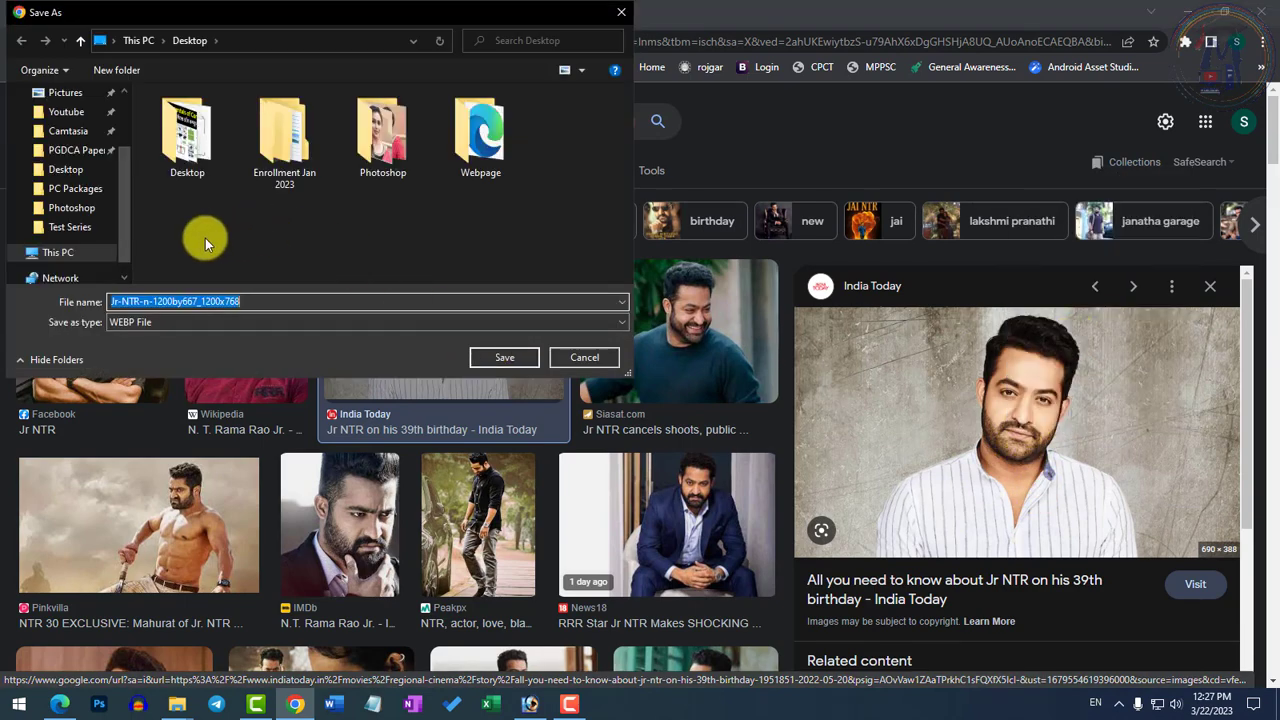
double_click(382, 135)
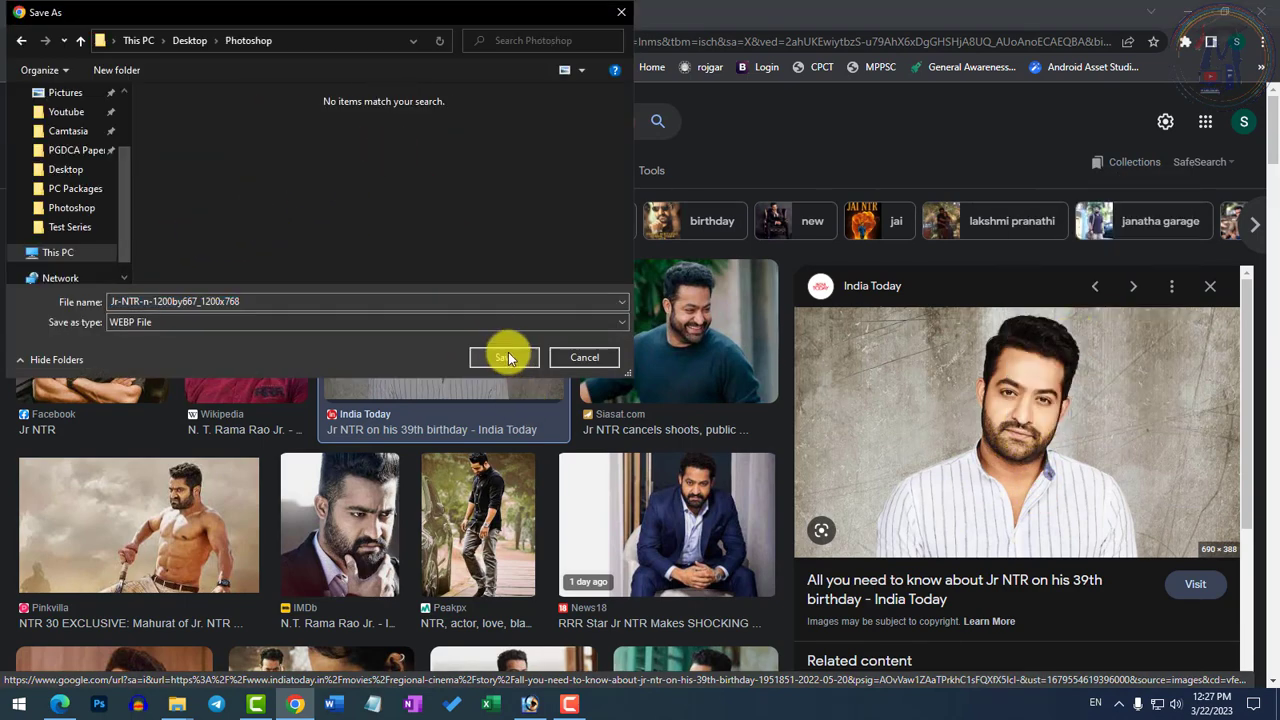
left_click(504, 357)
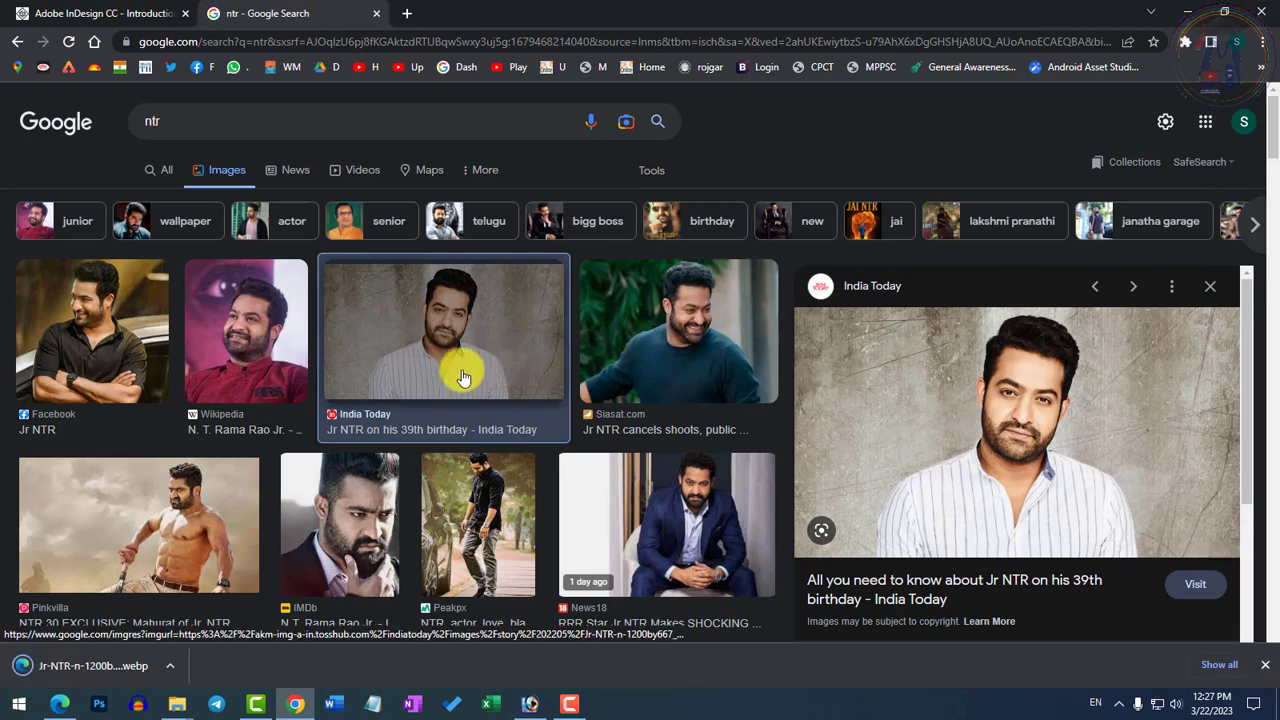
Open the downloaded WEBP portrait in Edge and enlarge it to 150%
left_click(115, 667)
left_click(703, 541)
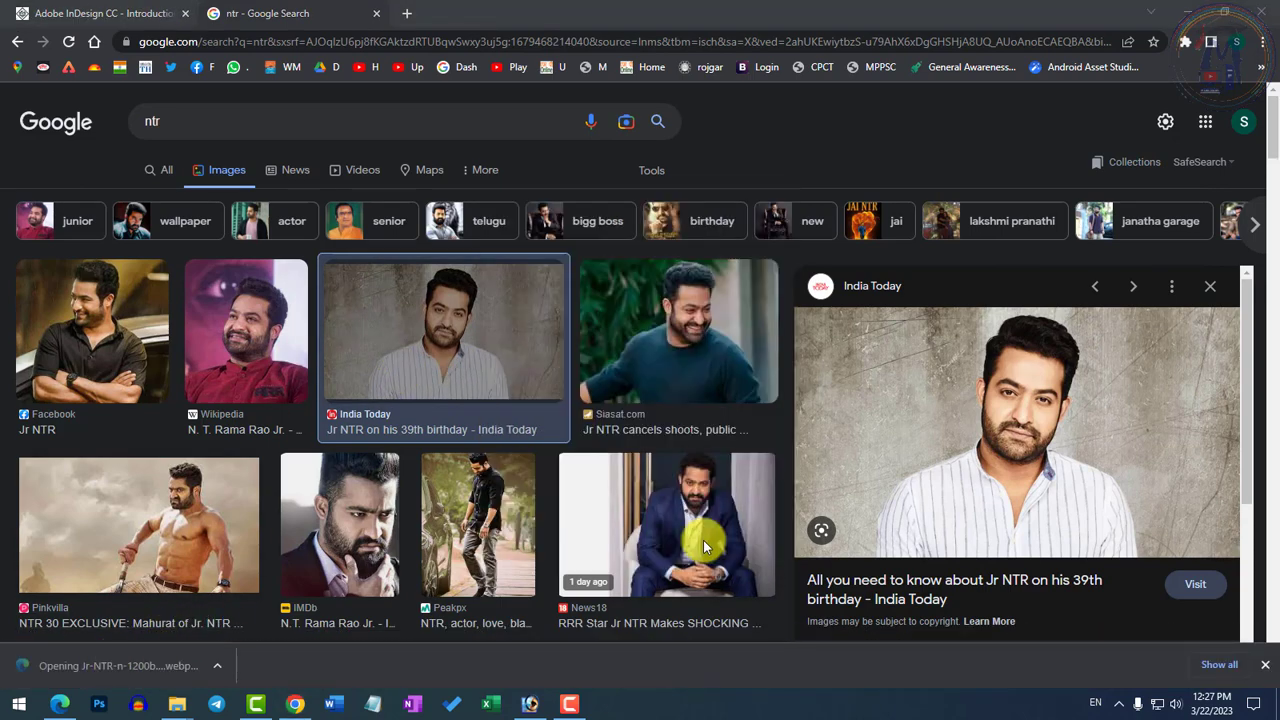
key("ctrl+plus")
key("ctrl+plus")
key("ctrl+plus")
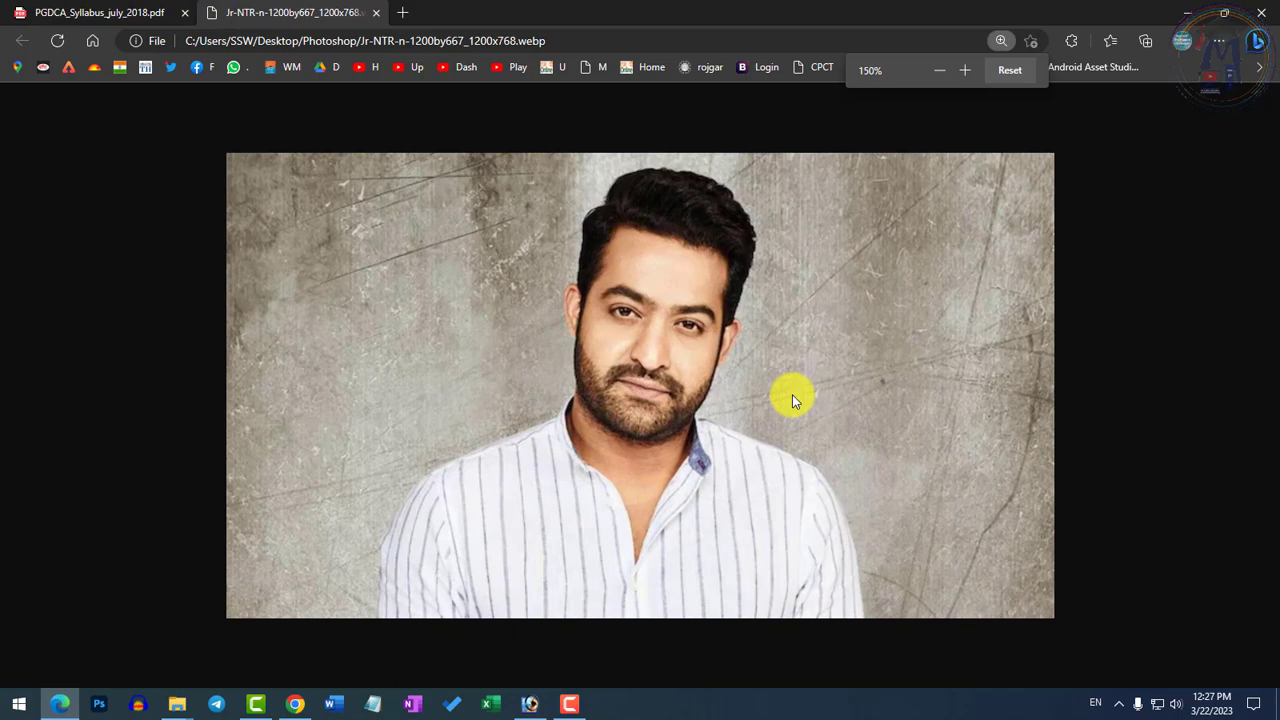
Capture the portrait area as a screenshot, save it as the JPG file ntr in the Photoshop folder, and close the Photos viewer
key("ctrl+Print")
left_click_drag(235, 154, 1028, 616)
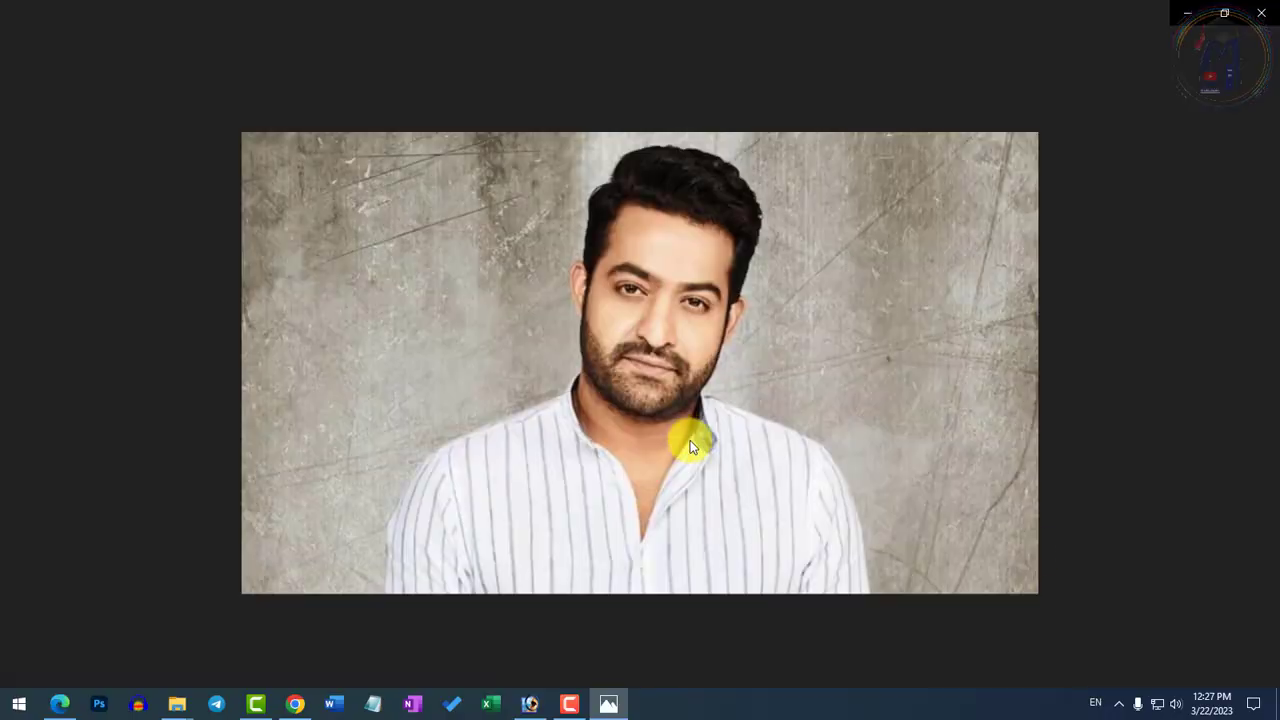
right_click(493, 310)
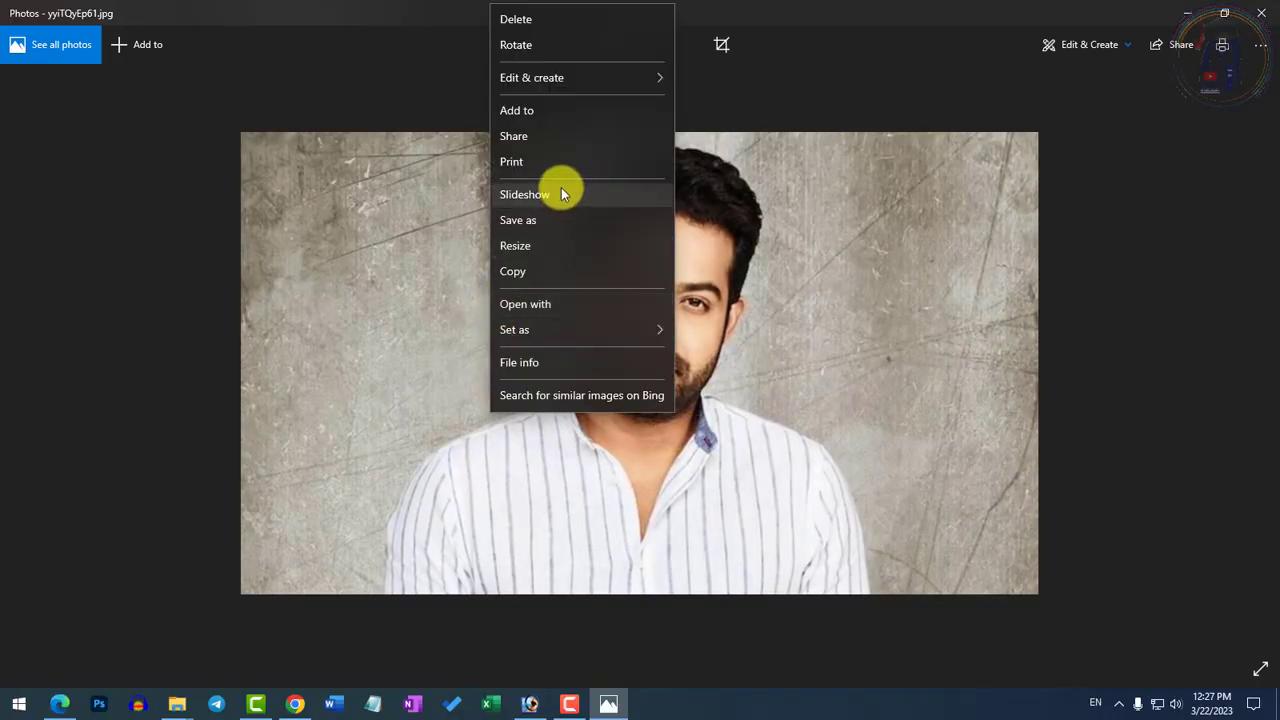
left_click(552, 227)
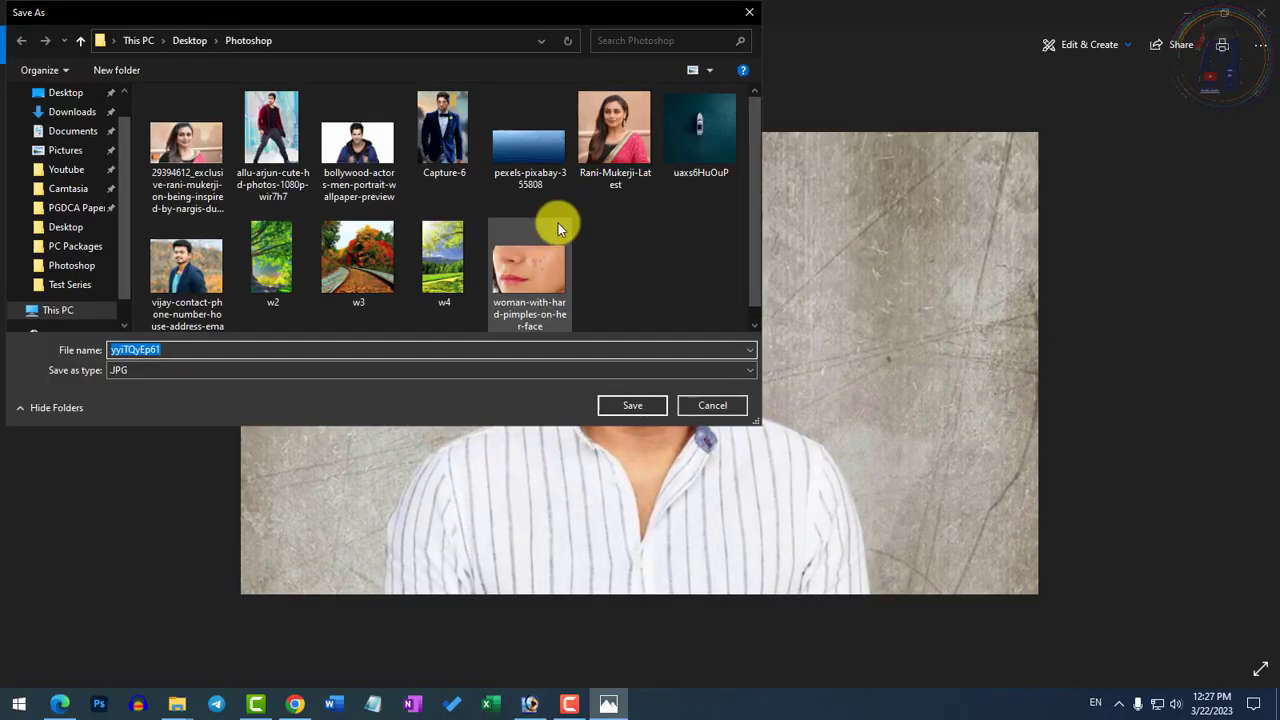
key("Return")
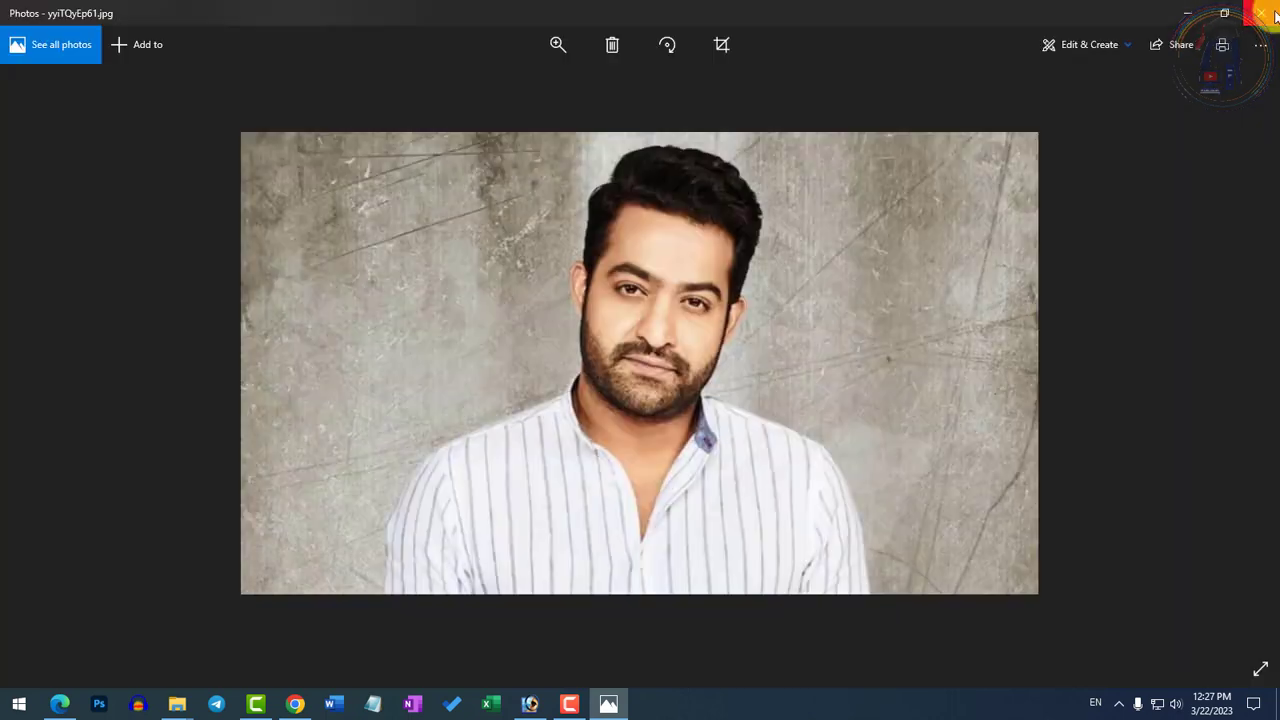
left_click(1262, 12)
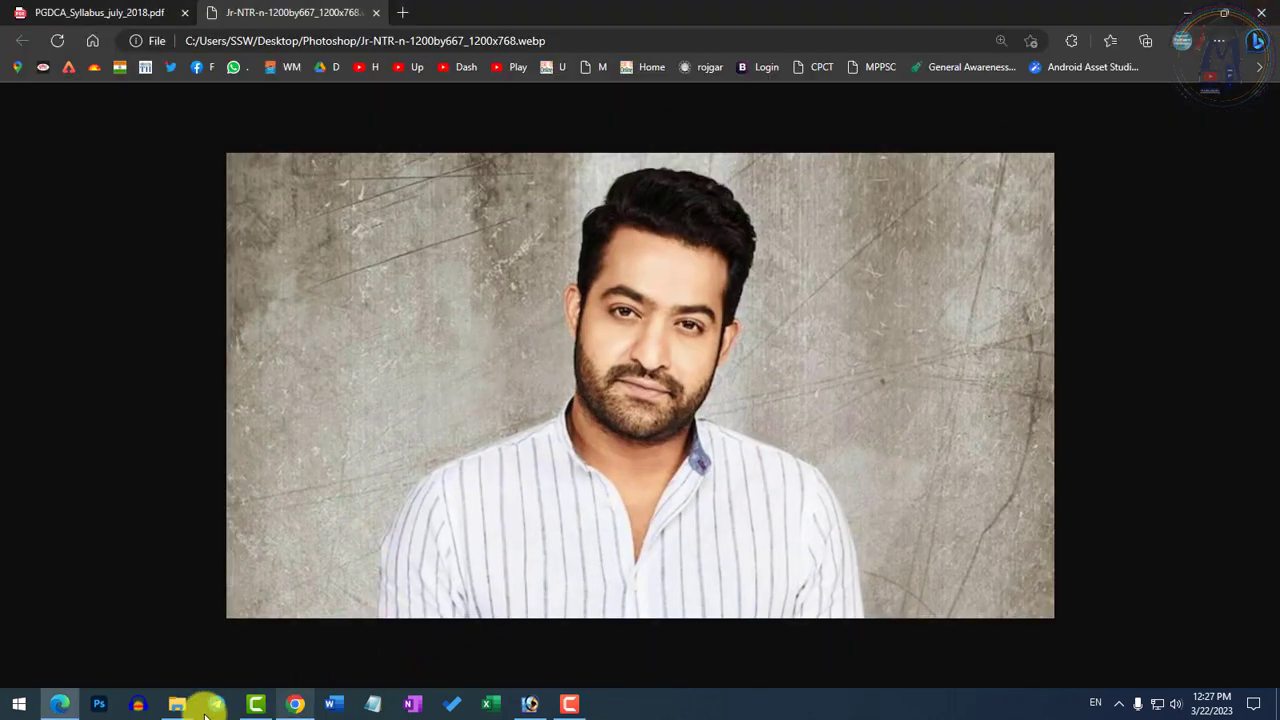
Switch to Photoshop and open ntr.jpg from the Photoshop folder
left_click(540, 703)
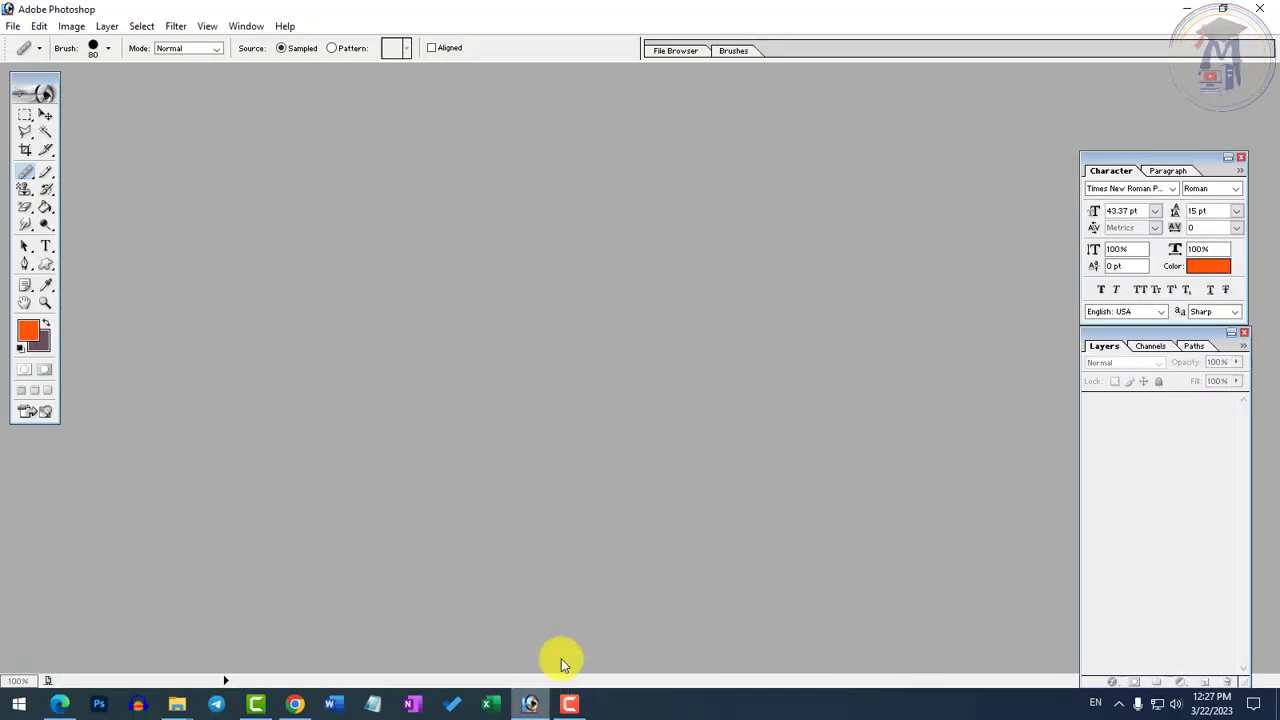
double_click(614, 367)
double_click(200, 375)
Open the water image pexels-pixabay-355808.jpg and display it at 50%
double_click(780, 634)
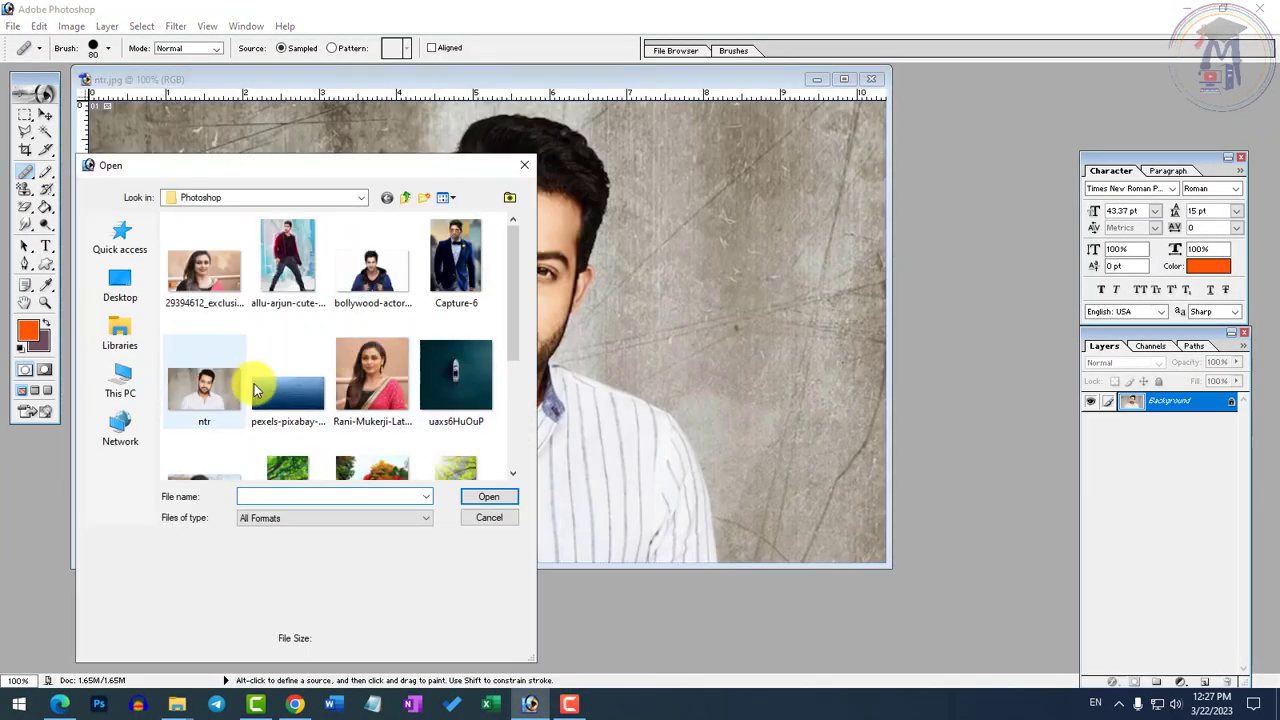
left_click(283, 400)
double_click(283, 400)
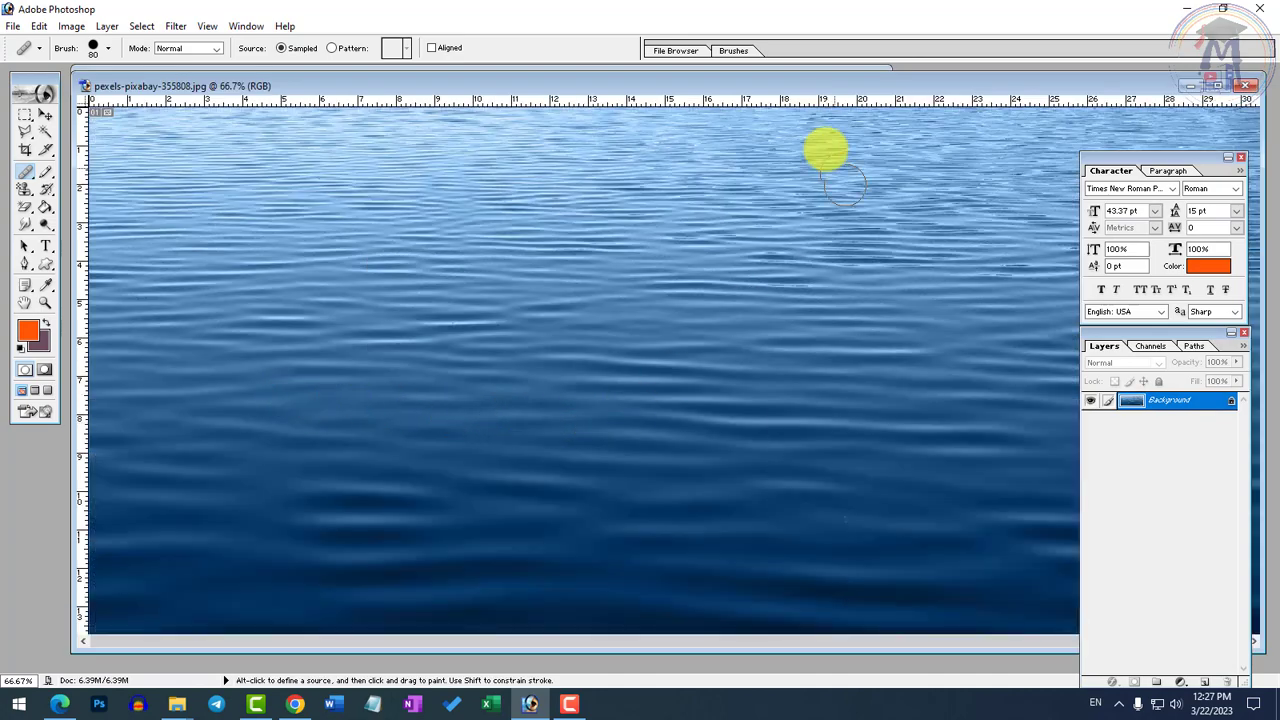
left_click(782, 229, "ctrl+alt")
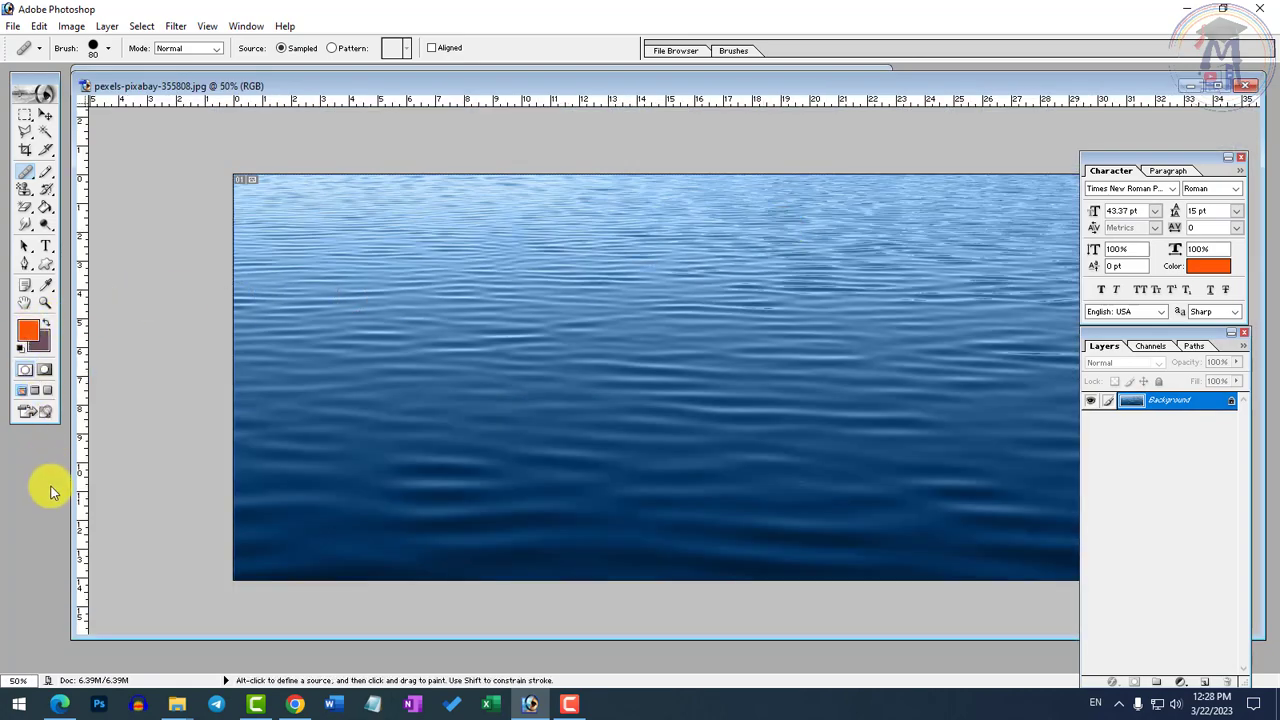
Bring ntr.jpg to the front at 66.7% and activate the Healing Brush tool
key("ctrl+Tab")
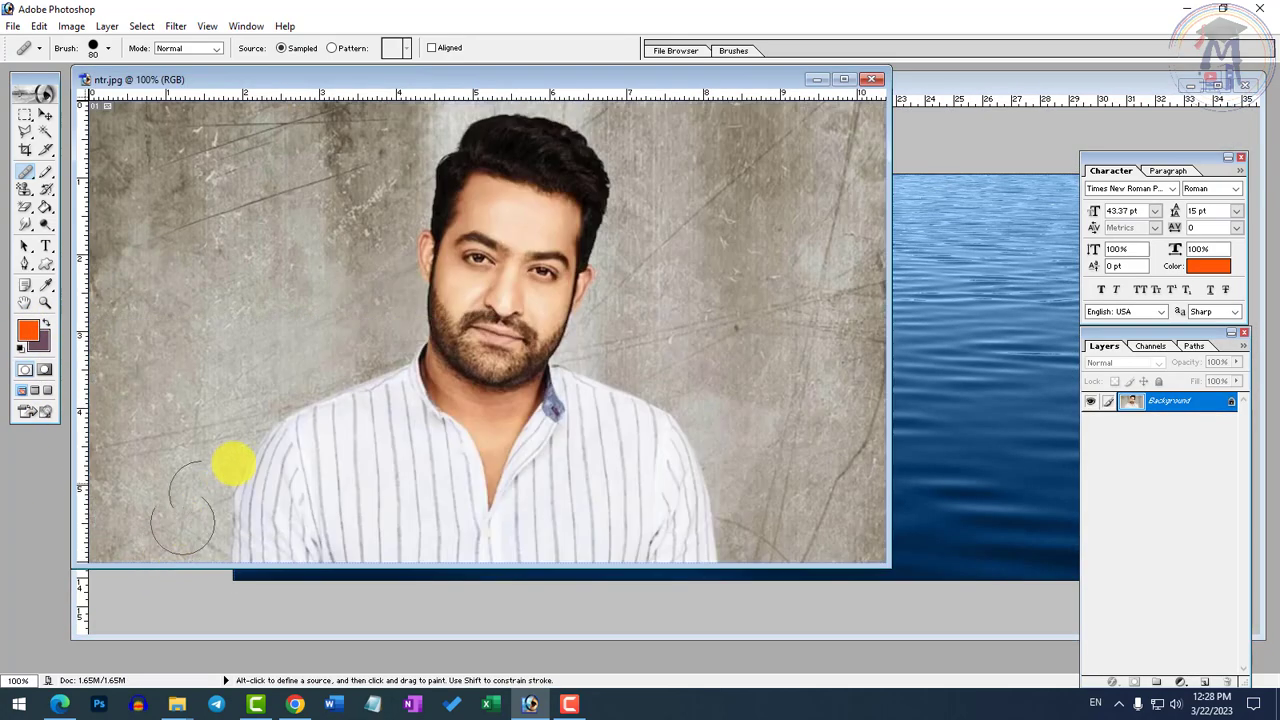
left_click(491, 250, "ctrl+alt")
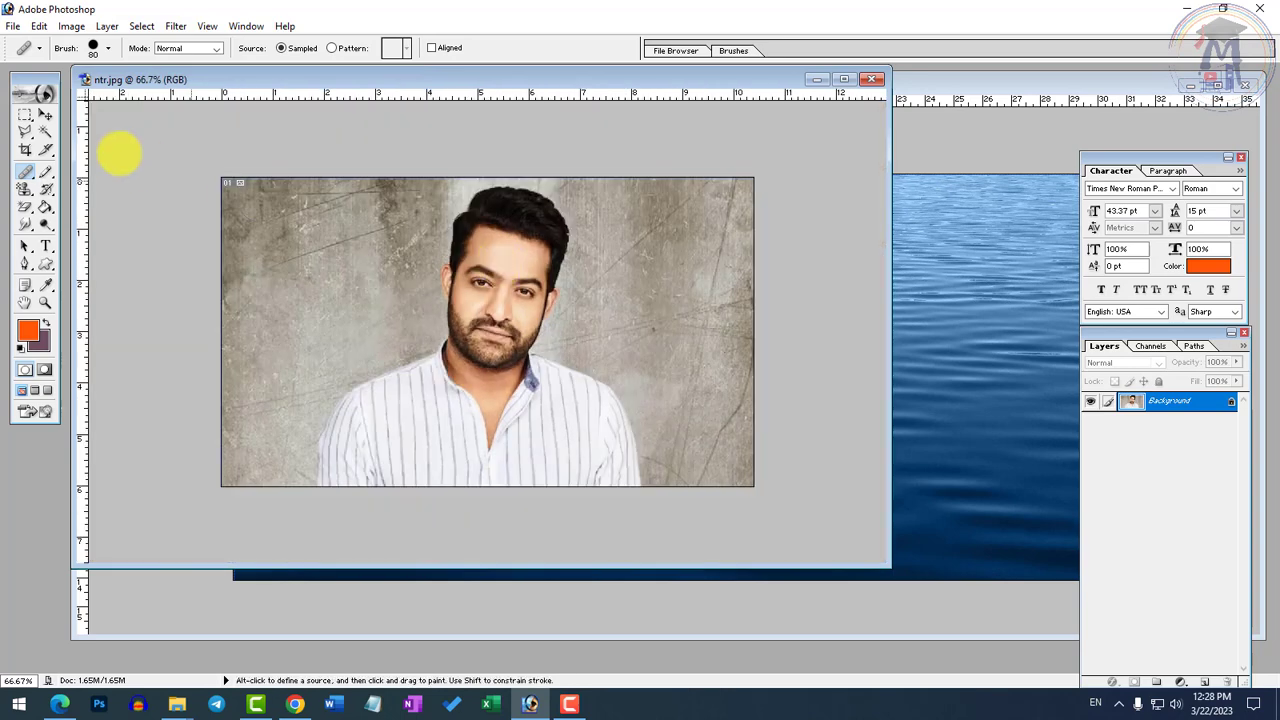
left_click_drag(25, 171, 95, 173)
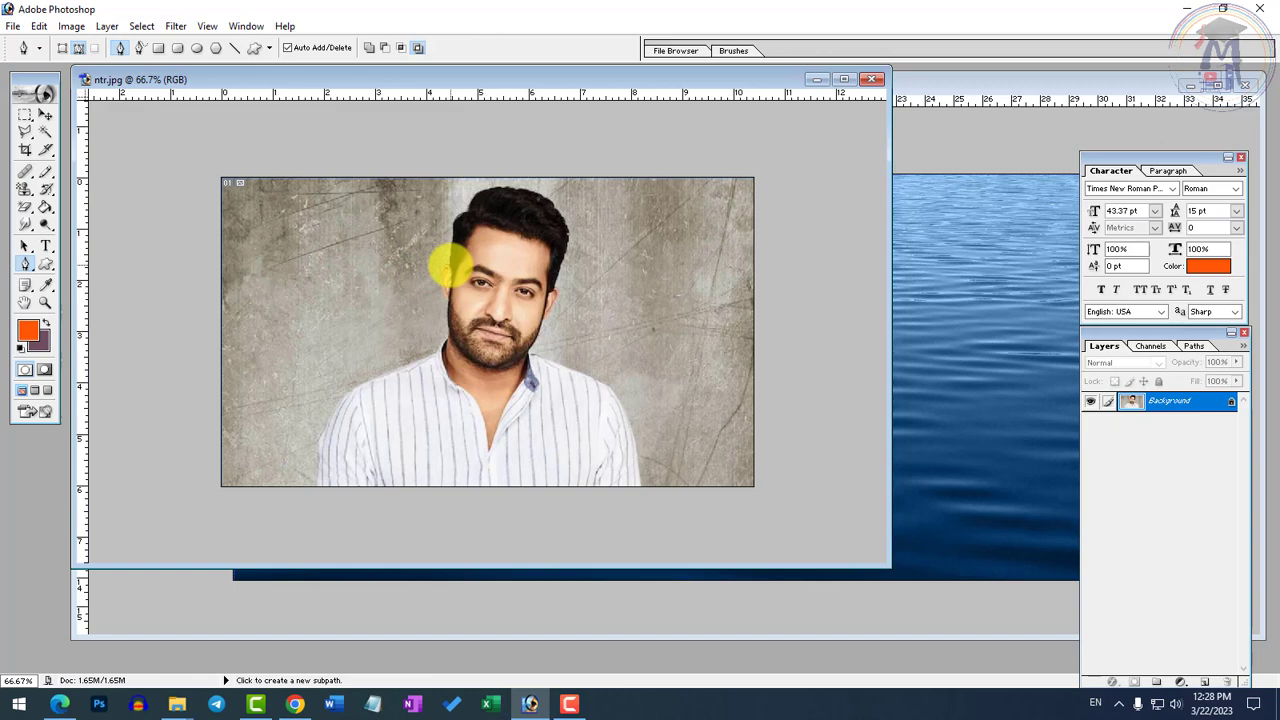
left_click(28, 173)
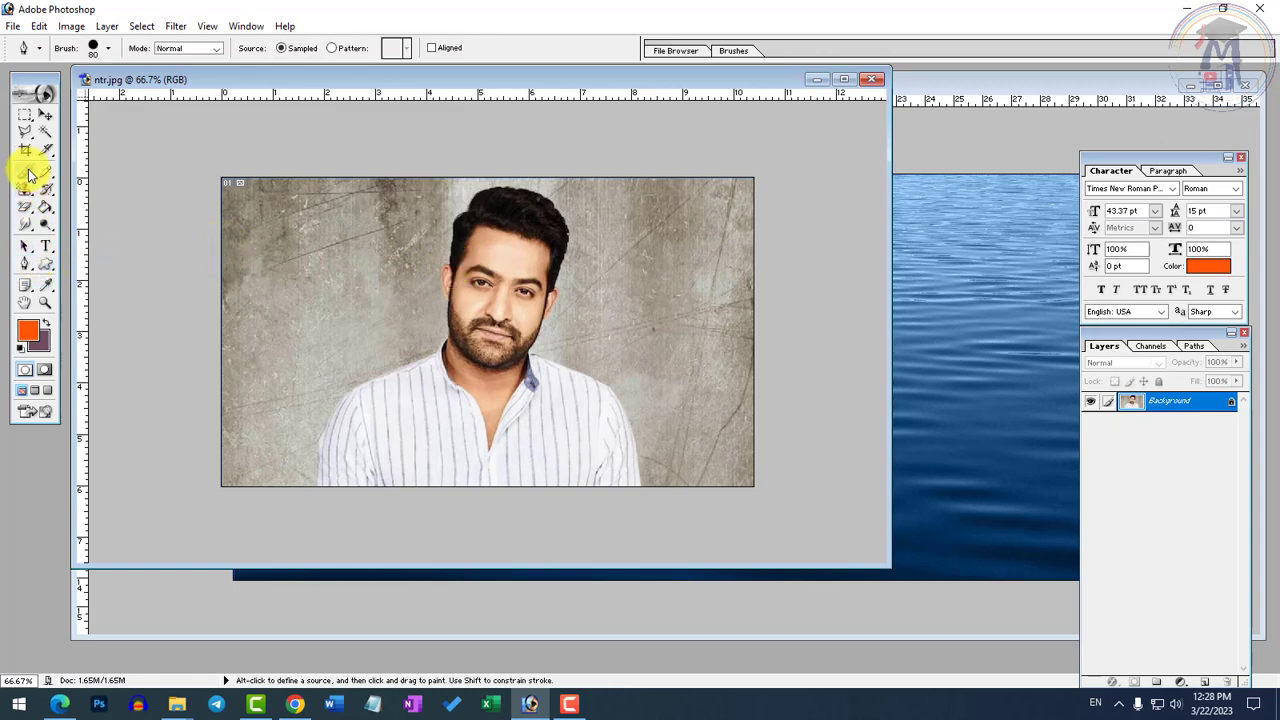
left_click_drag(28, 173, 75, 172)
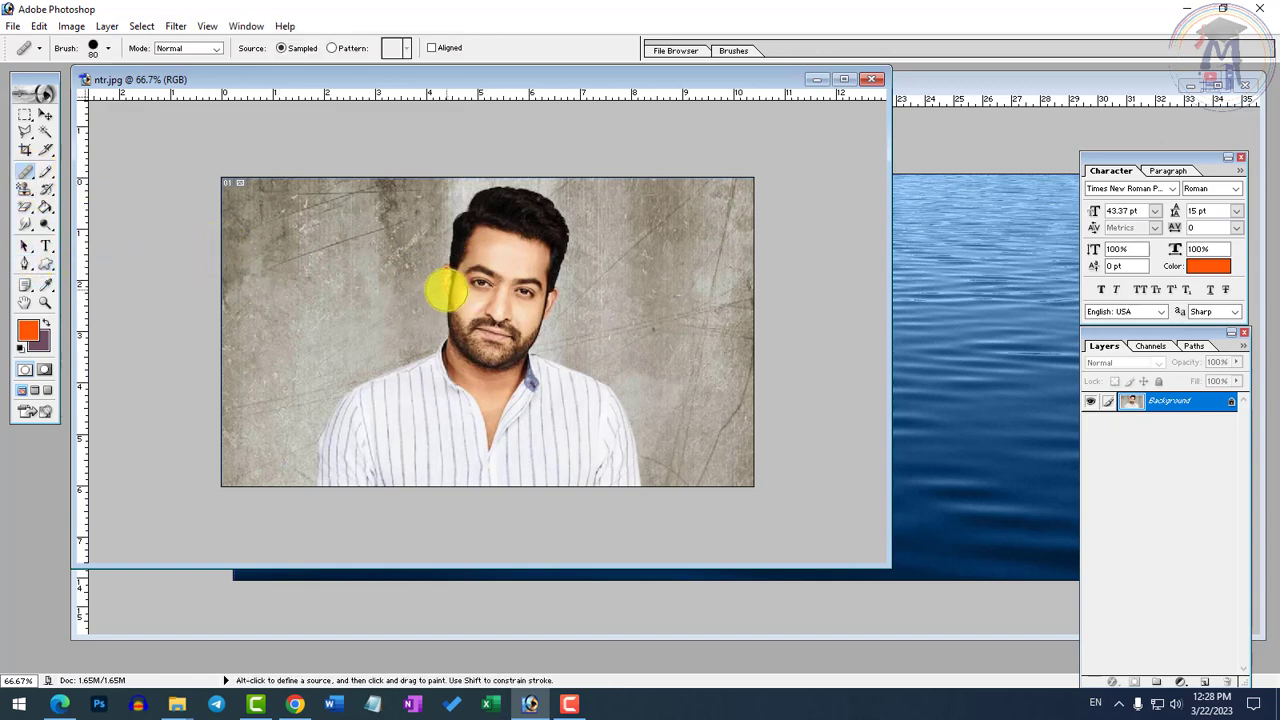
Try painting the sampled ntr.jpg portrait onto the water image with the Healing Brush at size 400, and undo it
key("bracketright")
key("bracketright")
key("bracketright")
key("bracketright")
key("bracketright")
key("bracketright")
key("bracketright")
key("bracketright")
key("bracketright")
key("bracketright")
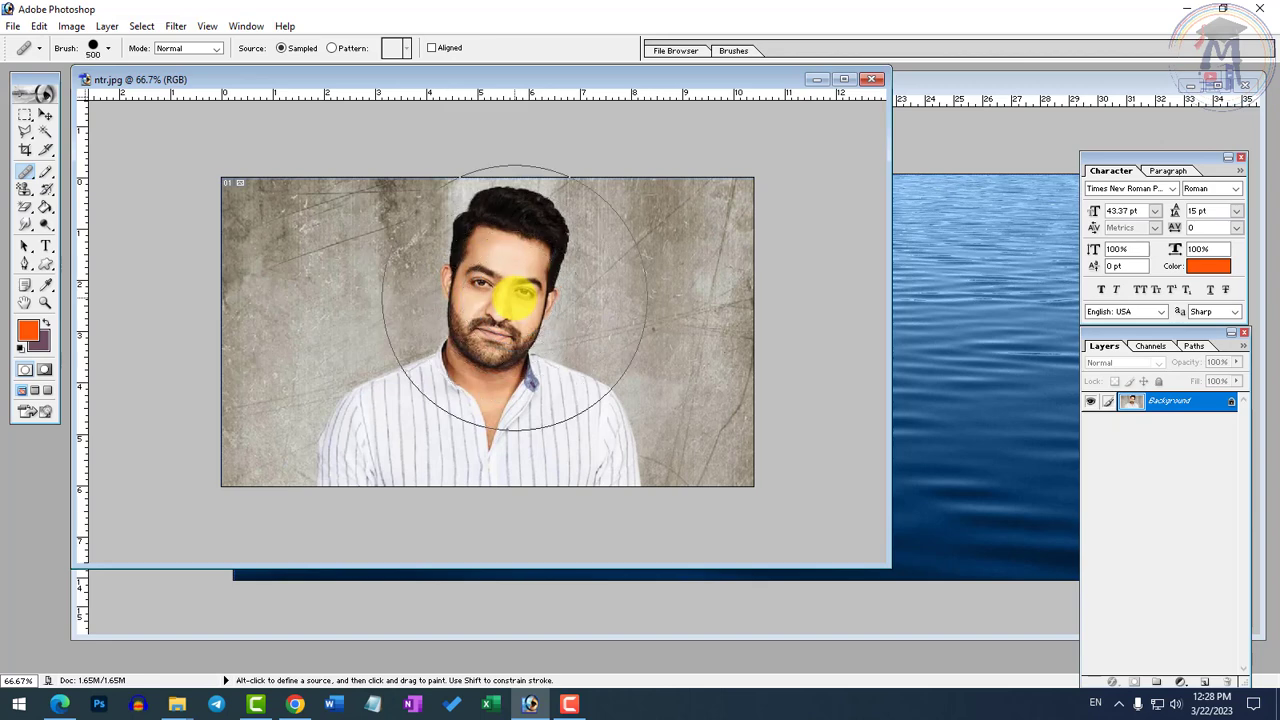
key("bracketleft")
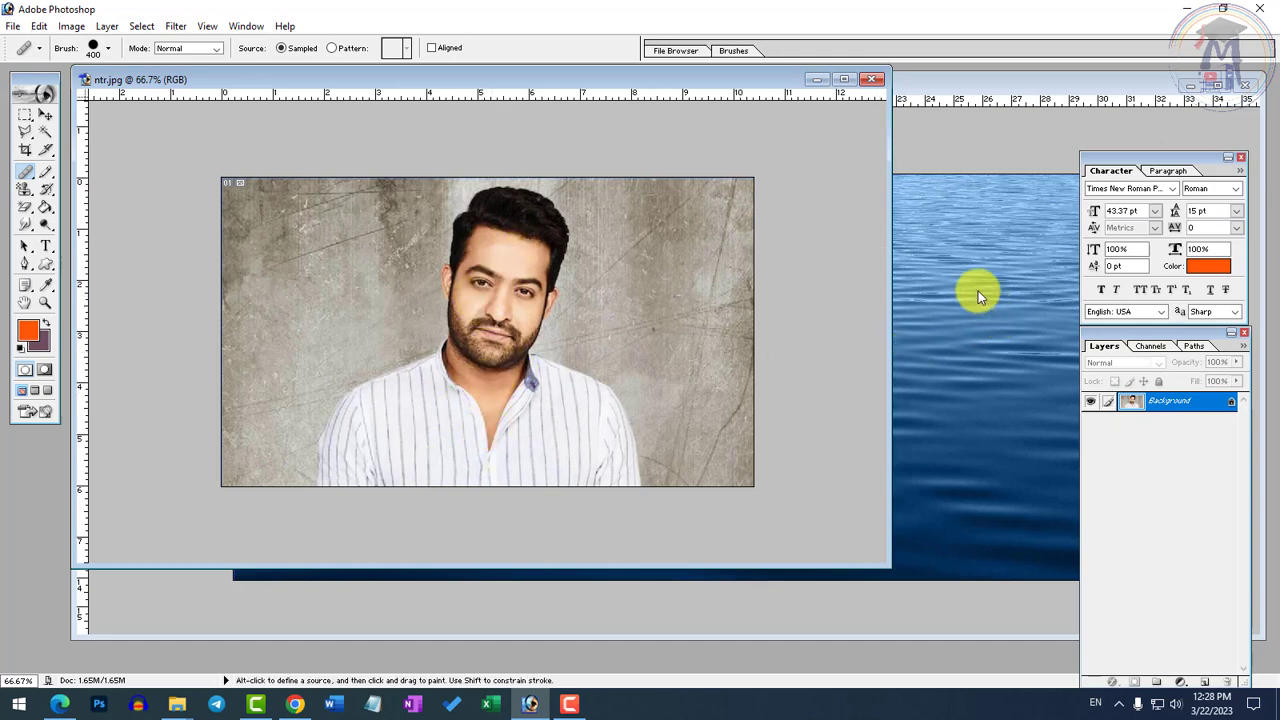
left_click(977, 218)
mouse_move(466, 289)
left_mouse_down()
mouse_move(515, 385)
mouse_move(366, 391)
mouse_move(477, 386)
left_mouse_up()
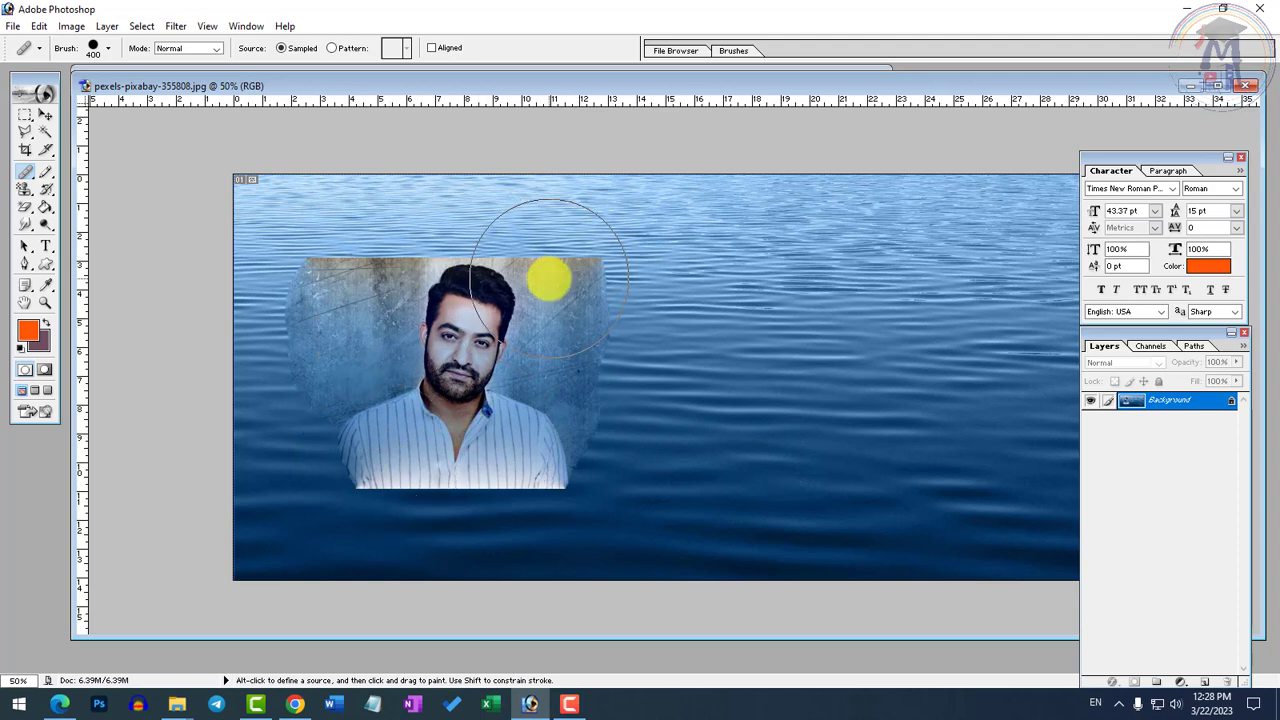
key("ctrl+z")
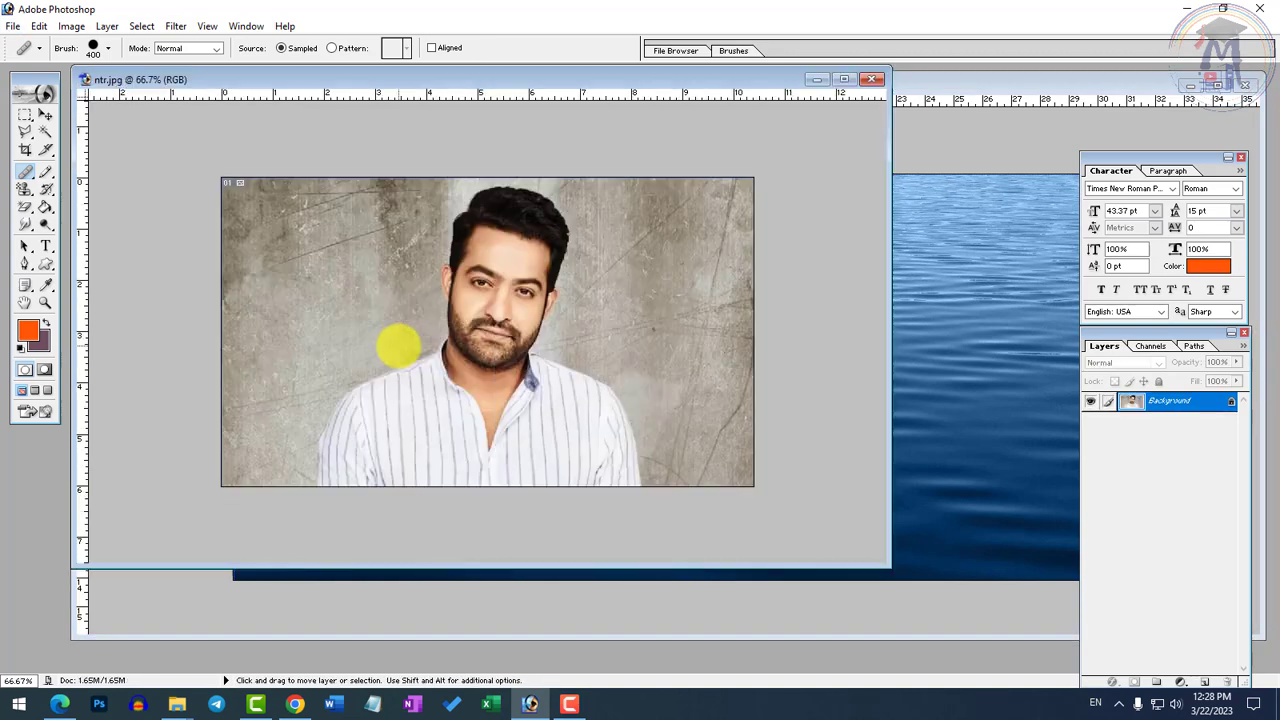
Set the Healing Brush size to 250 and paint the sampled portrait from ntr.jpg onto the left half of the water image
key("ctrl+Tab")
key("bracketleft")
key("bracketleft")
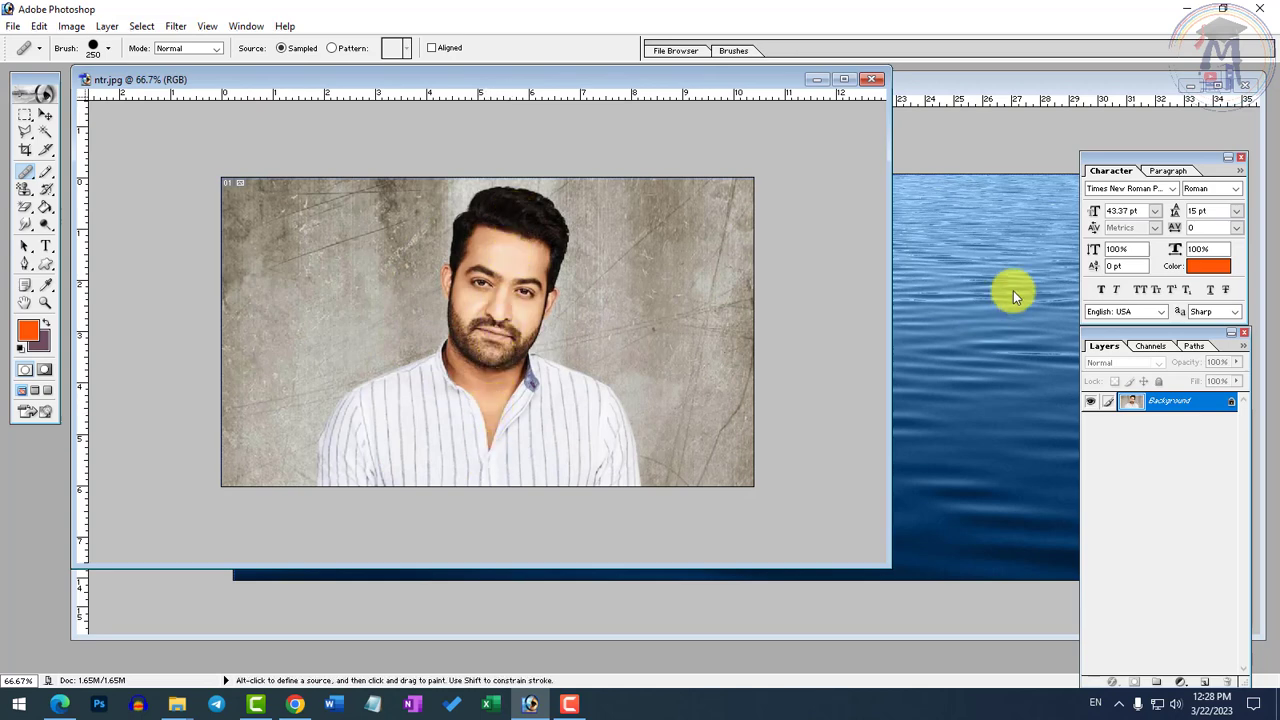
left_click(963, 137)
mouse_move(591, 309)
left_mouse_down()
mouse_move(529, 337)
mouse_move(571, 286)
mouse_move(525, 303)
mouse_move(586, 391)
mouse_move(531, 443)
mouse_move(471, 414)
mouse_move(445, 450)
left_mouse_up()
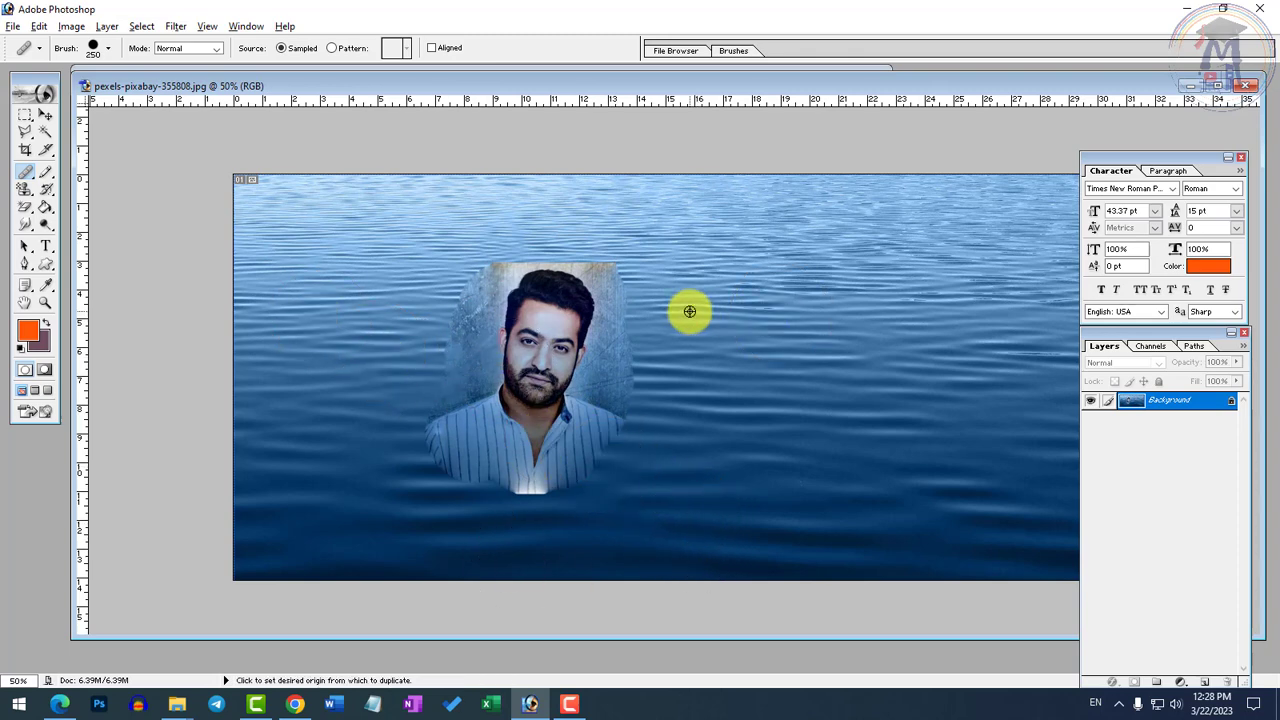
Sample the painted portrait and paint a second copy onto the right half of the water image with the Healing Brush
left_click(541, 288, "alt")
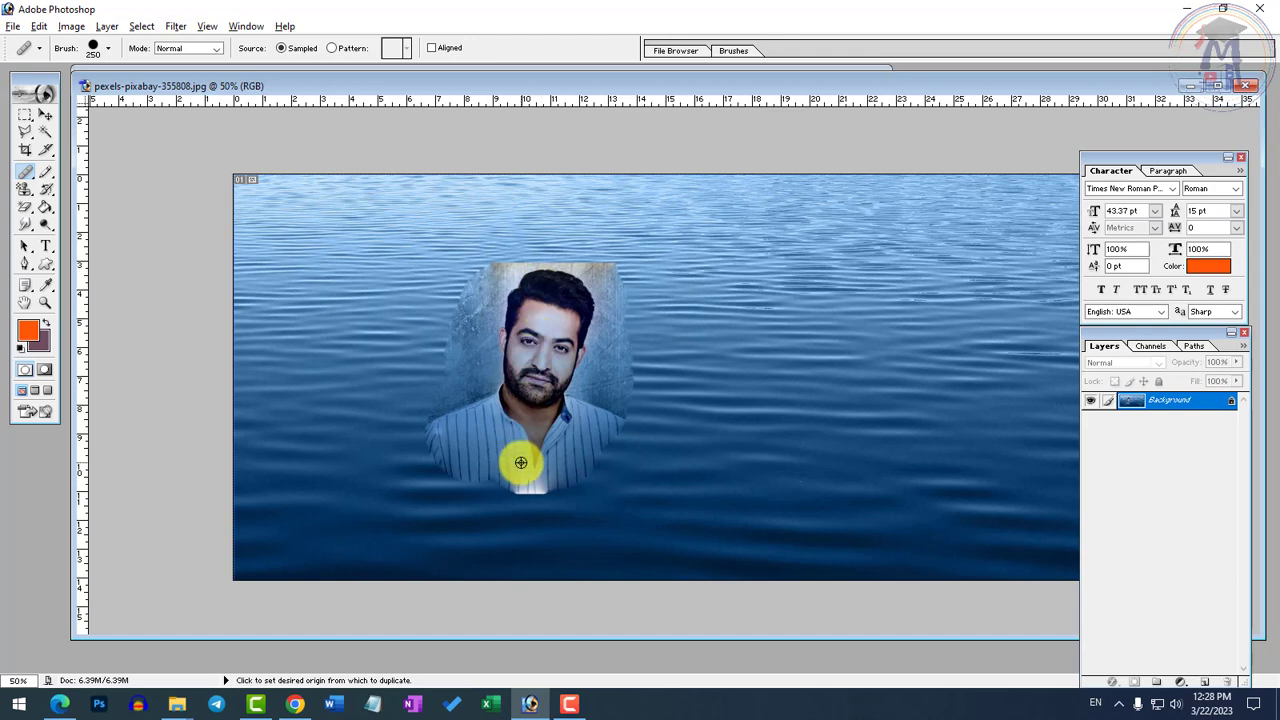
mouse_move(869, 251)
left_mouse_down()
mouse_move(857, 423)
mouse_move(816, 280)
mouse_move(903, 351)
mouse_move(963, 437)
left_mouse_up()
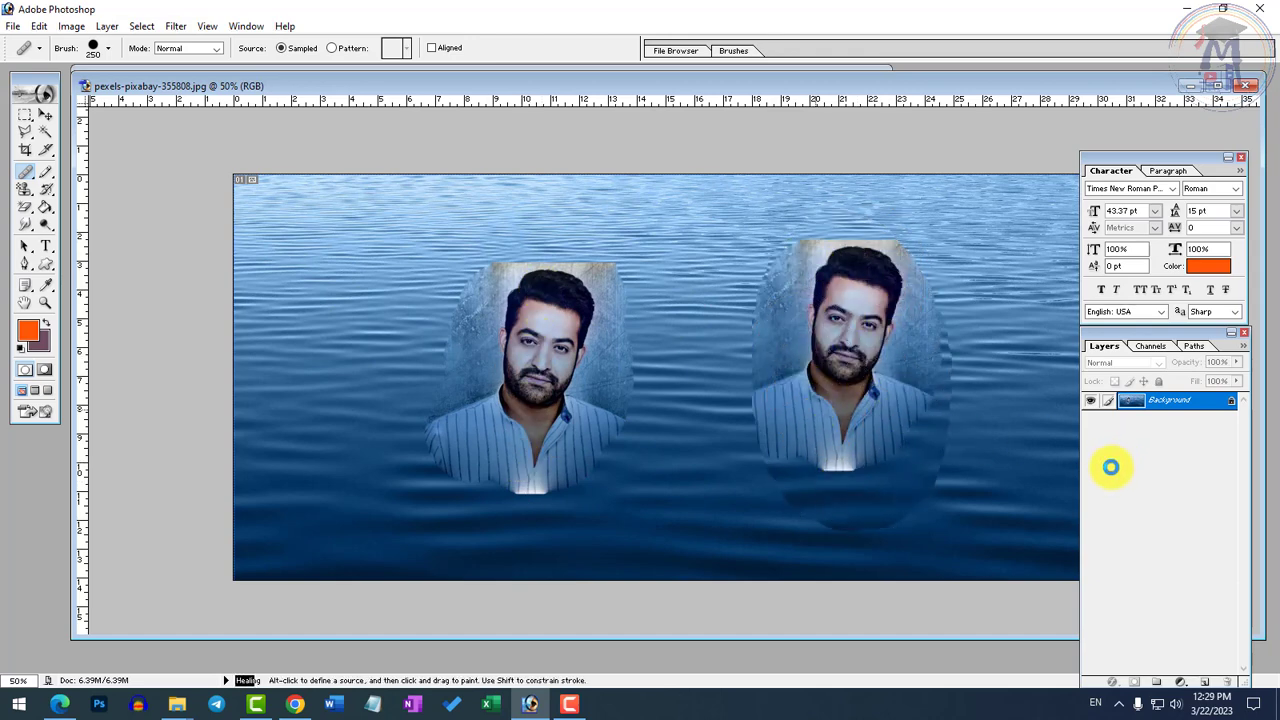
left_click(858, 428, "alt")
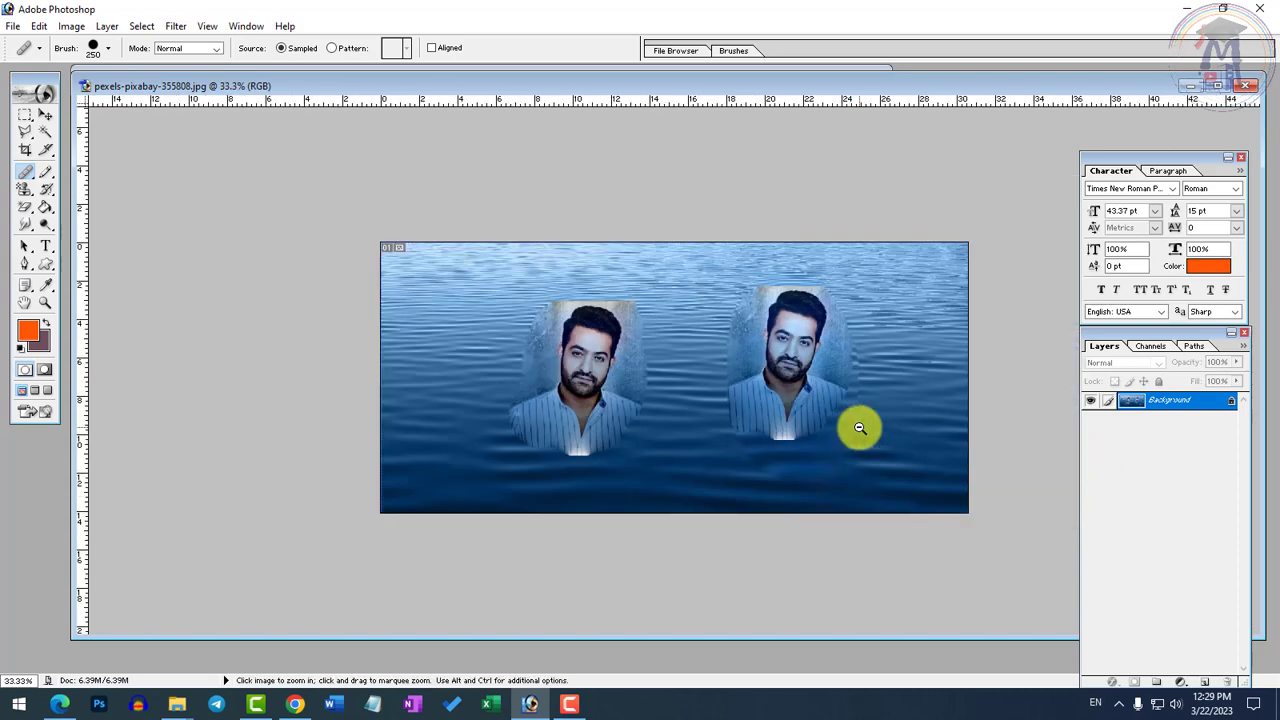
Try painting a third copy of the sampled portrait at the left edge of the water image with the Healing Brush, and undo it
left_click(26, 172)
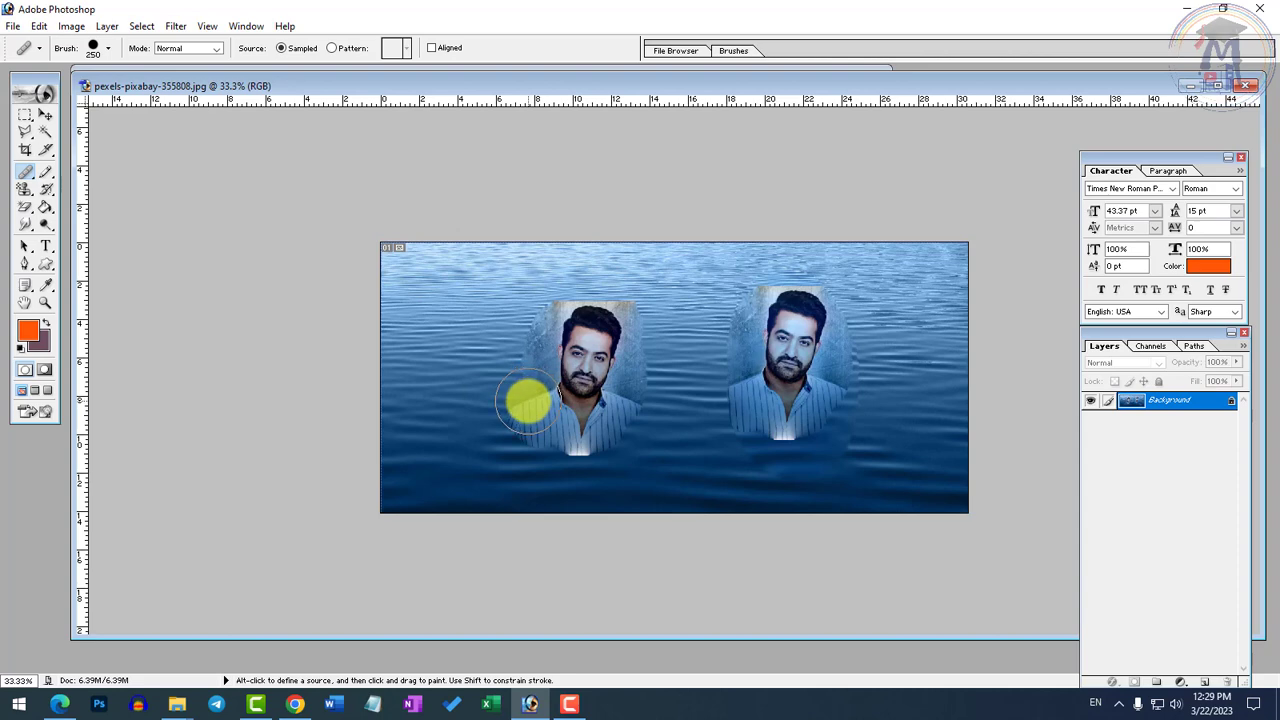
left_click_drag(527, 402, 607, 420)
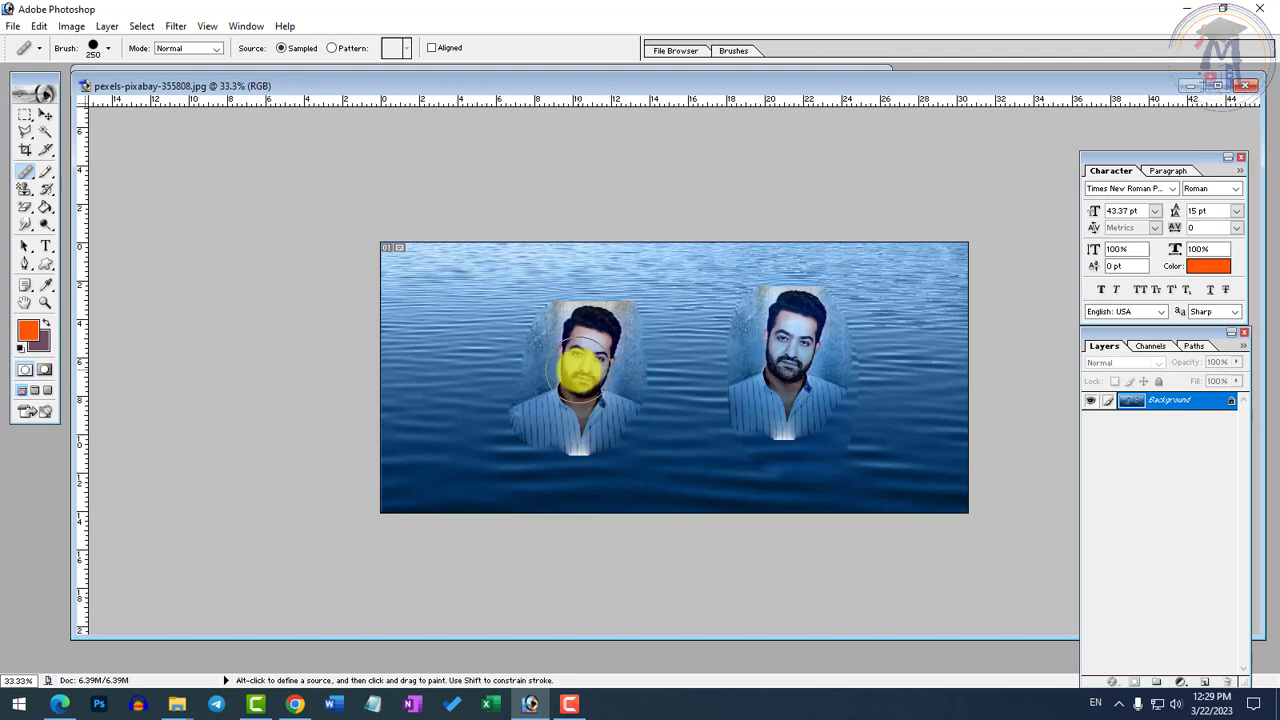
key("alt")
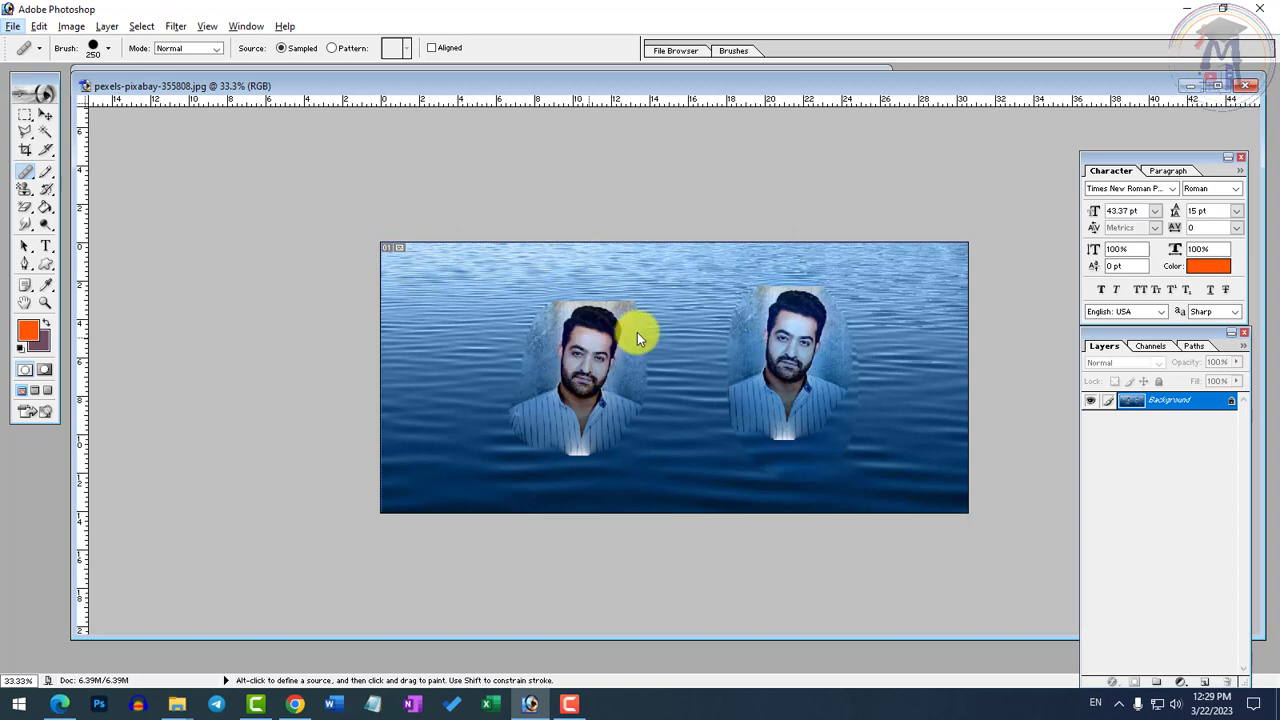
key("alt")
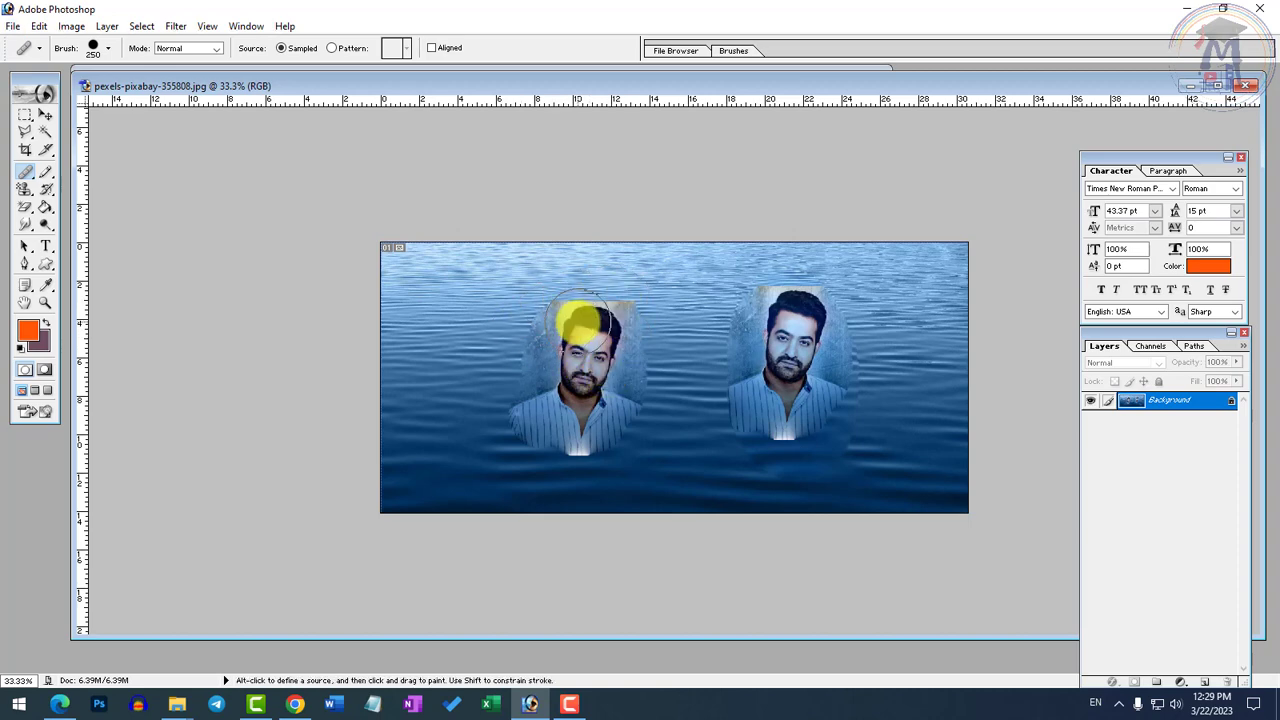
key("alt")
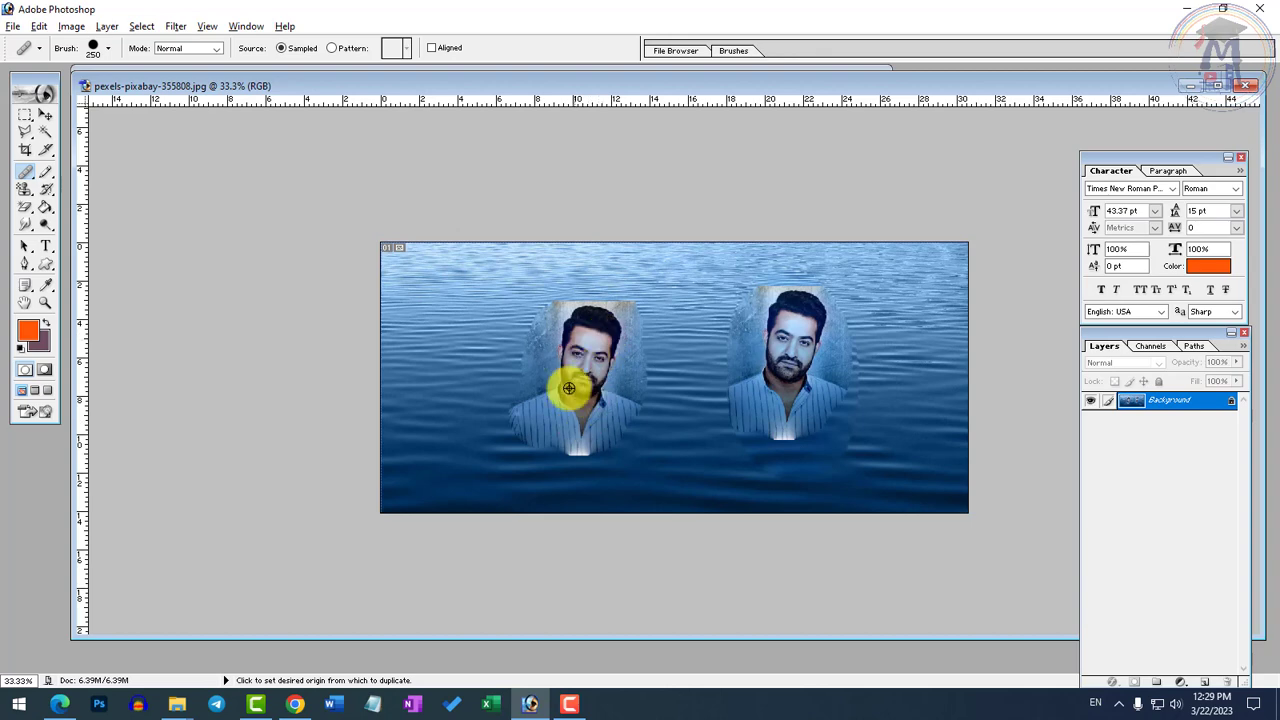
mouse_move(462, 353)
left_mouse_down()
mouse_move(429, 334)
mouse_move(489, 323)
mouse_move(397, 417)
mouse_move(467, 440)
left_mouse_up()
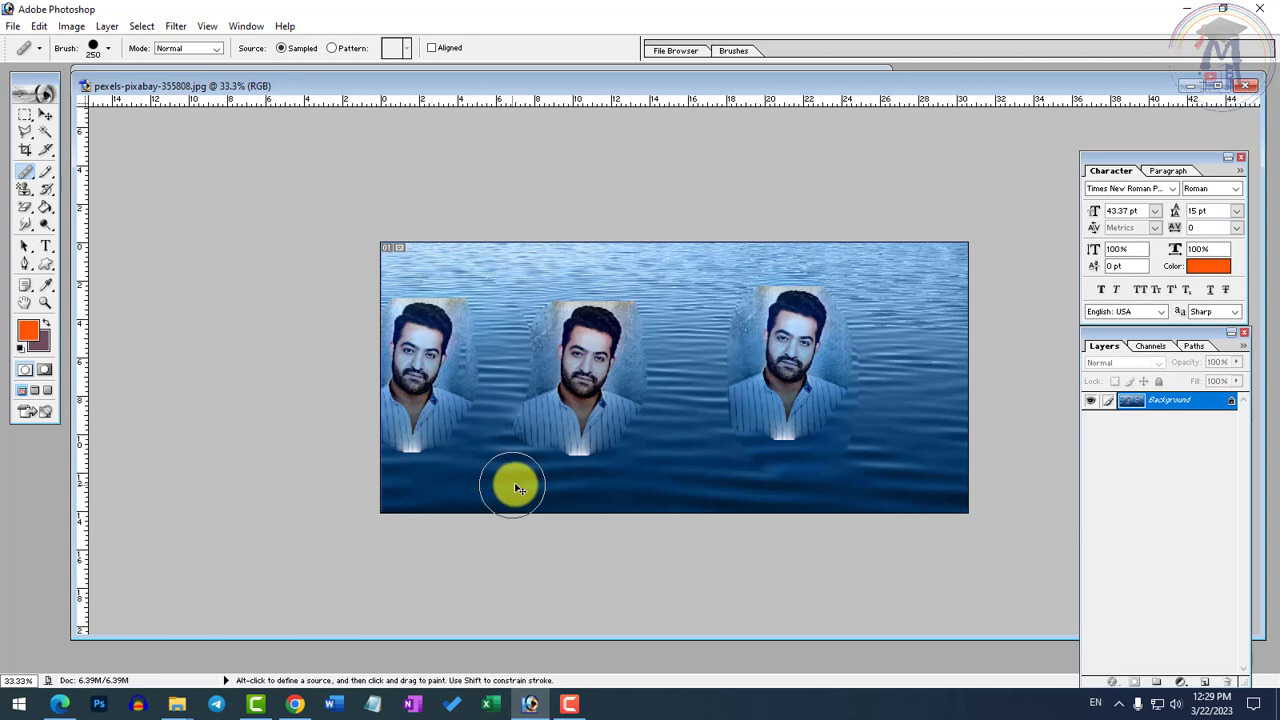
key("ctrl+z")
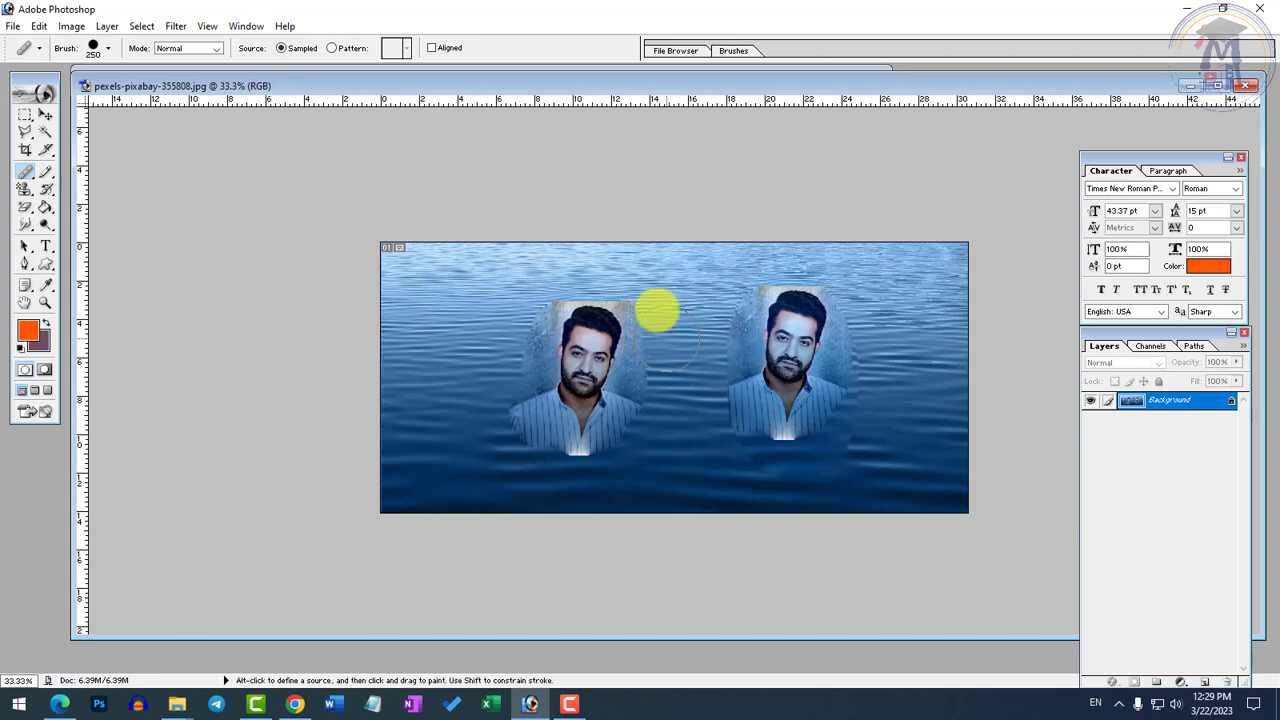
Bring ntr.jpg to the front and maximize its window at 100%
key("ctrl+Tab")
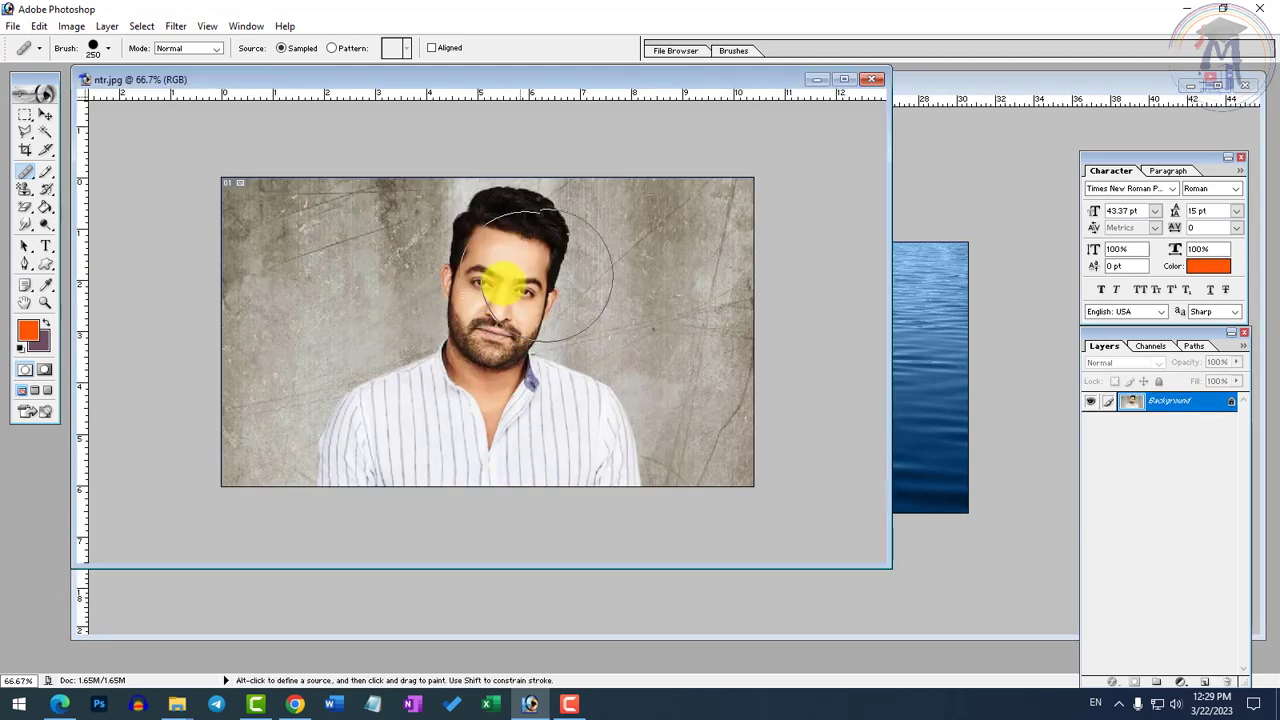
left_click(24, 265)
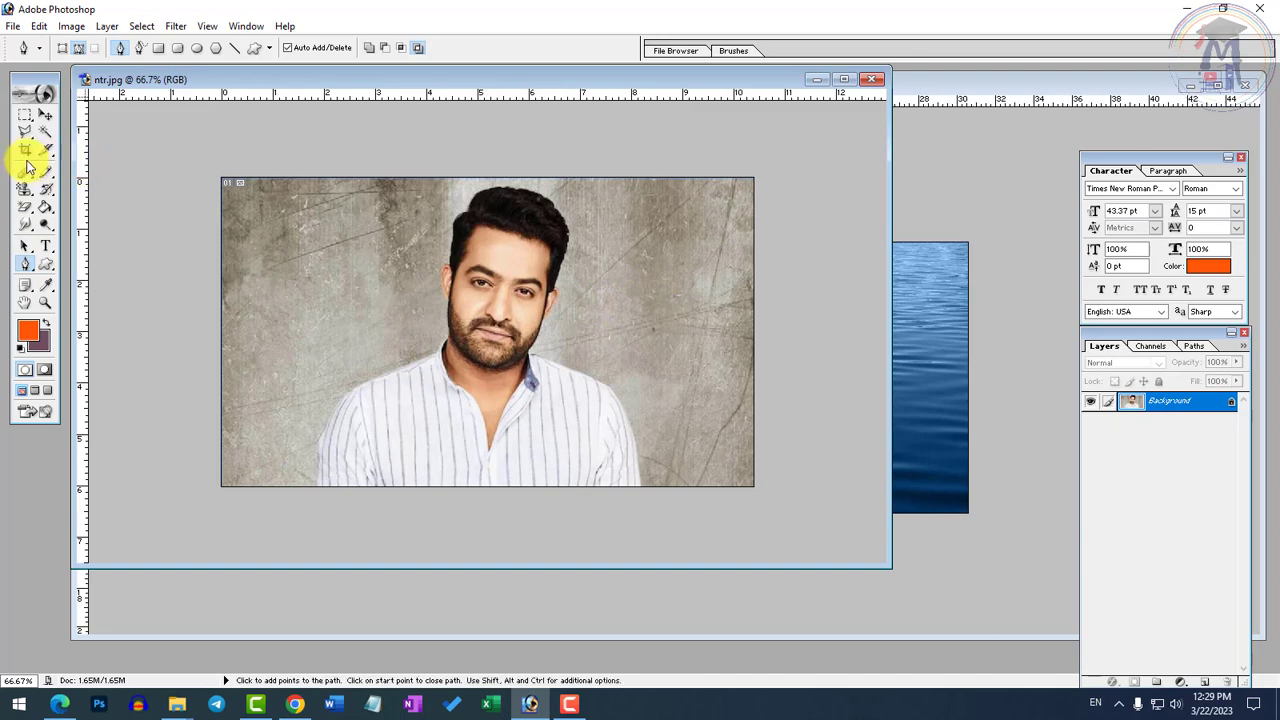
left_click_drag(27, 168, 80, 175)
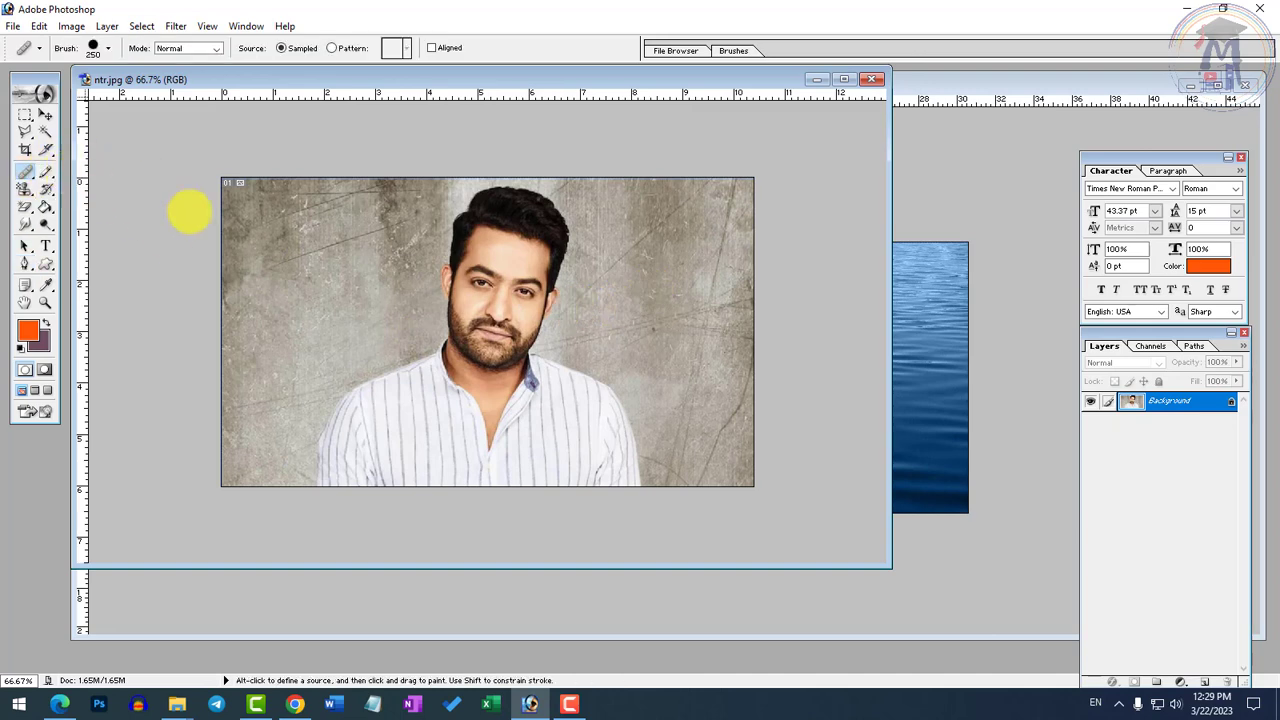
left_click(552, 374, "ctrl")
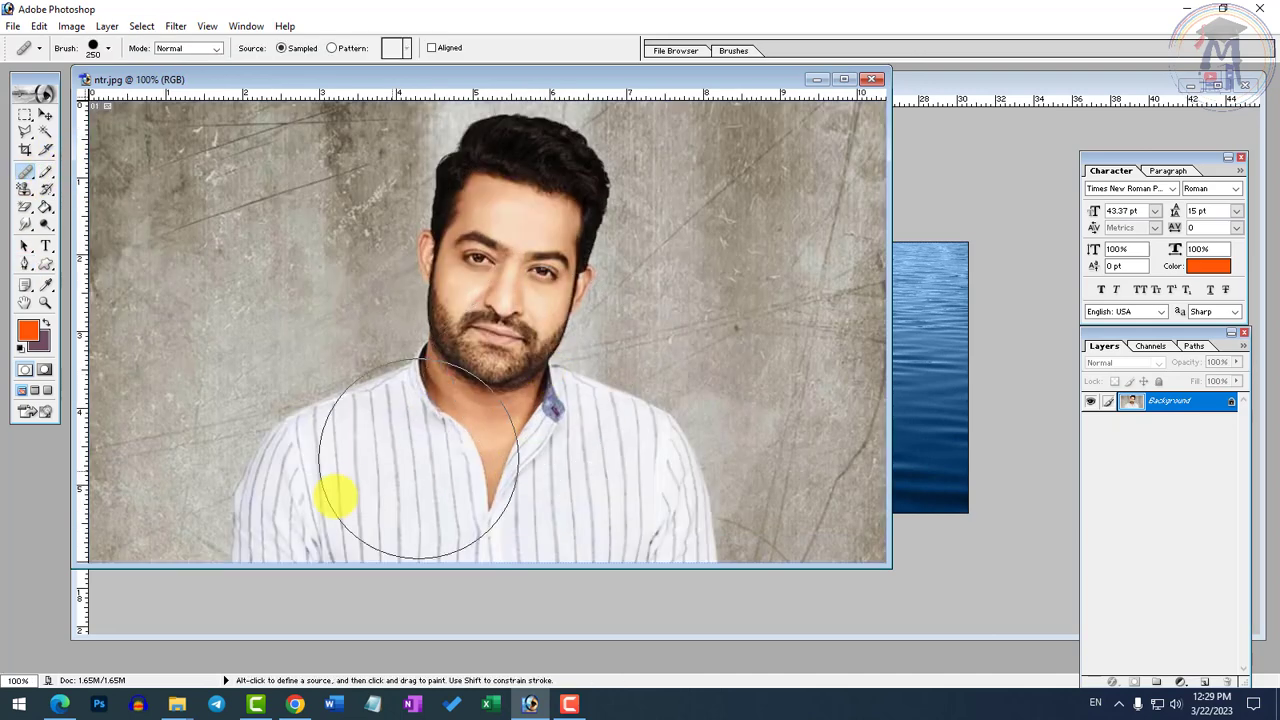
left_click(844, 79)
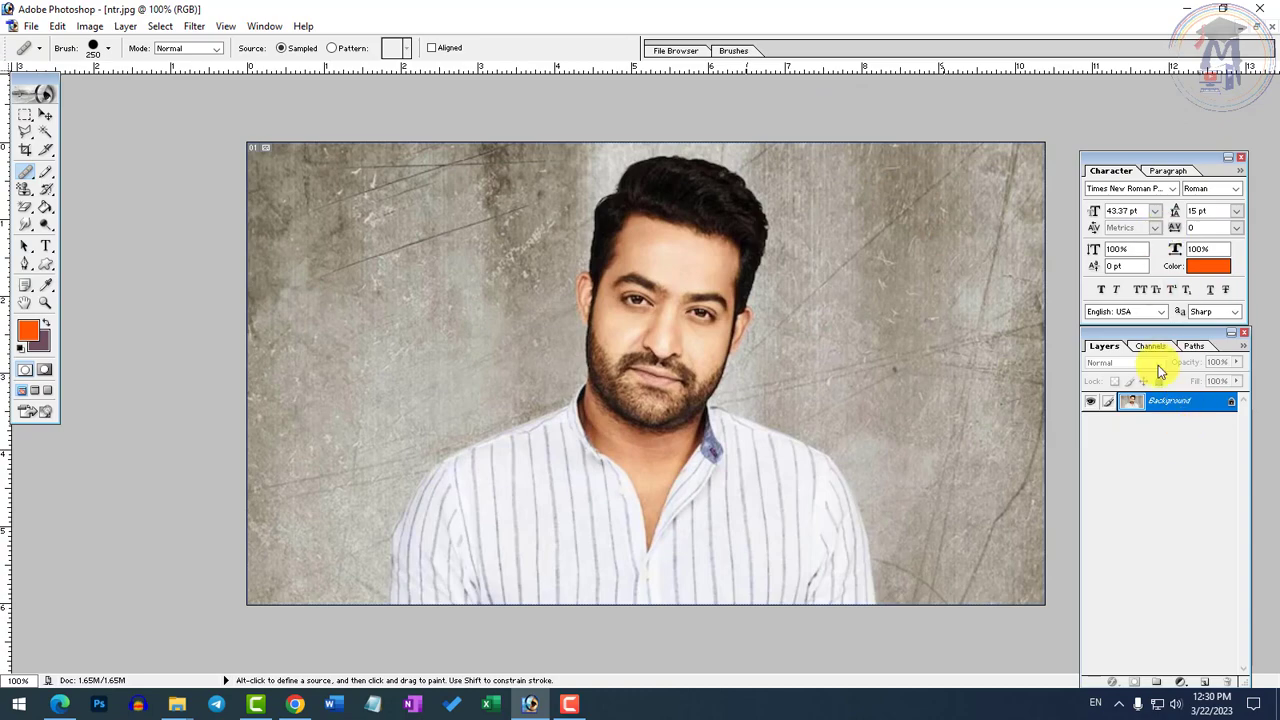
left_click(857, 273, "ctrl")
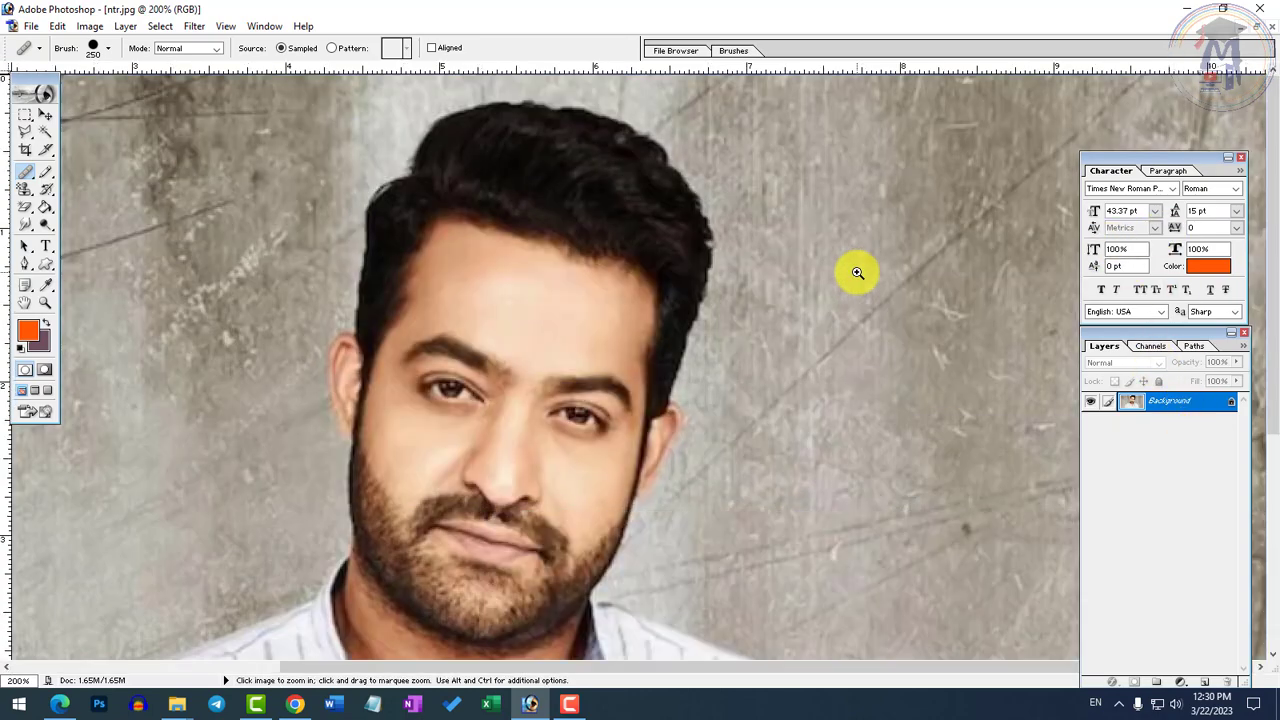
left_click(875, 355, "alt")
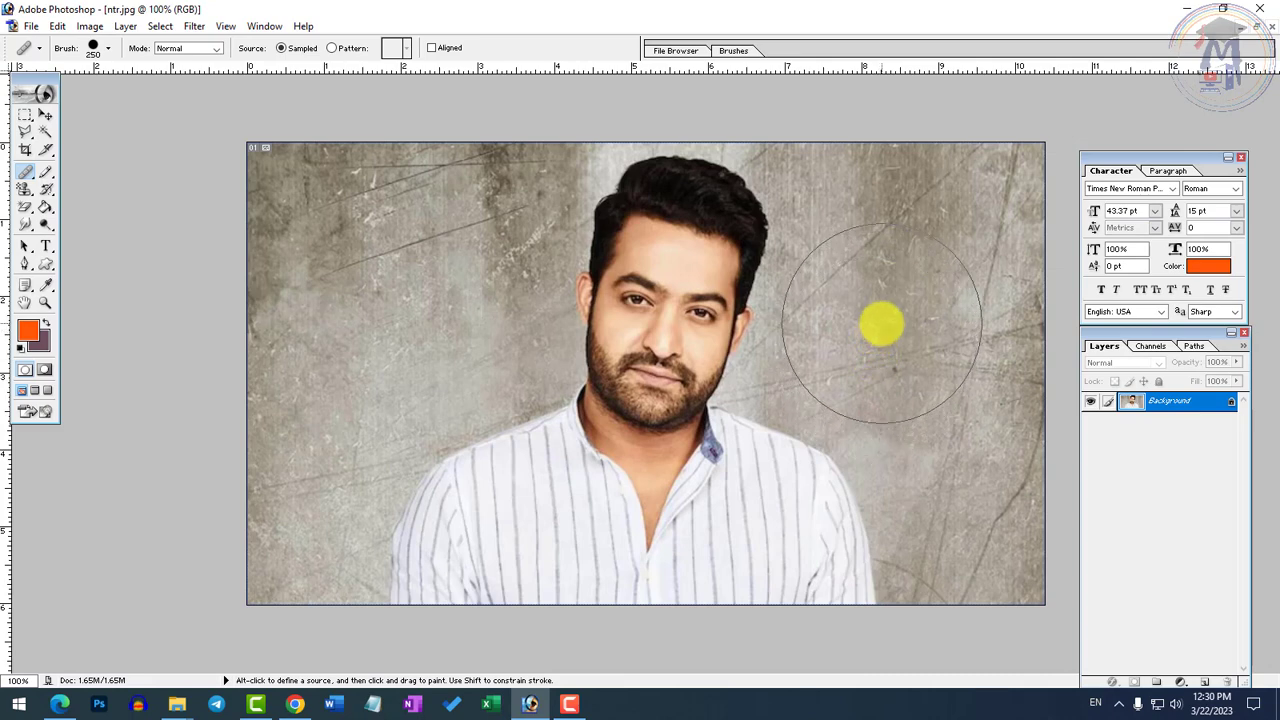
Activate the Pen tool in Paths mode and show ntr.jpg at 200% with the toolbox and palettes hidden
key("Tab")
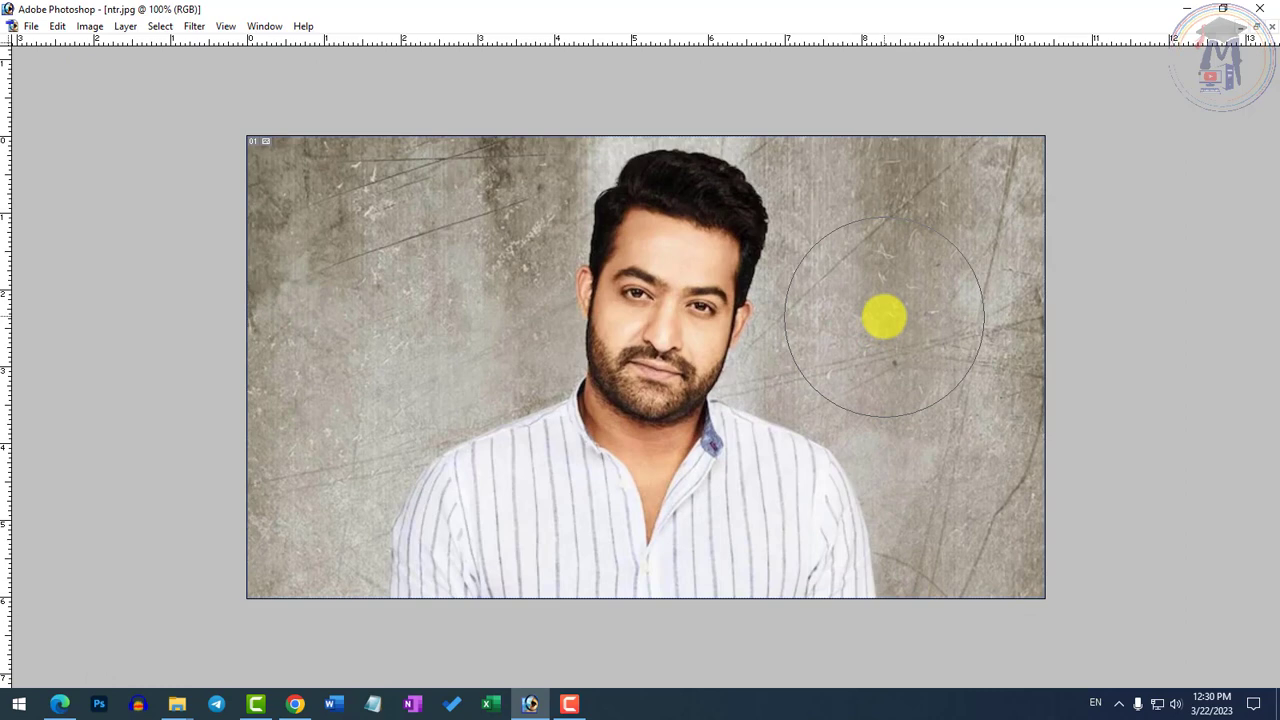
left_click(914, 280, "ctrl")
scroll(343, 320, "down", 2)
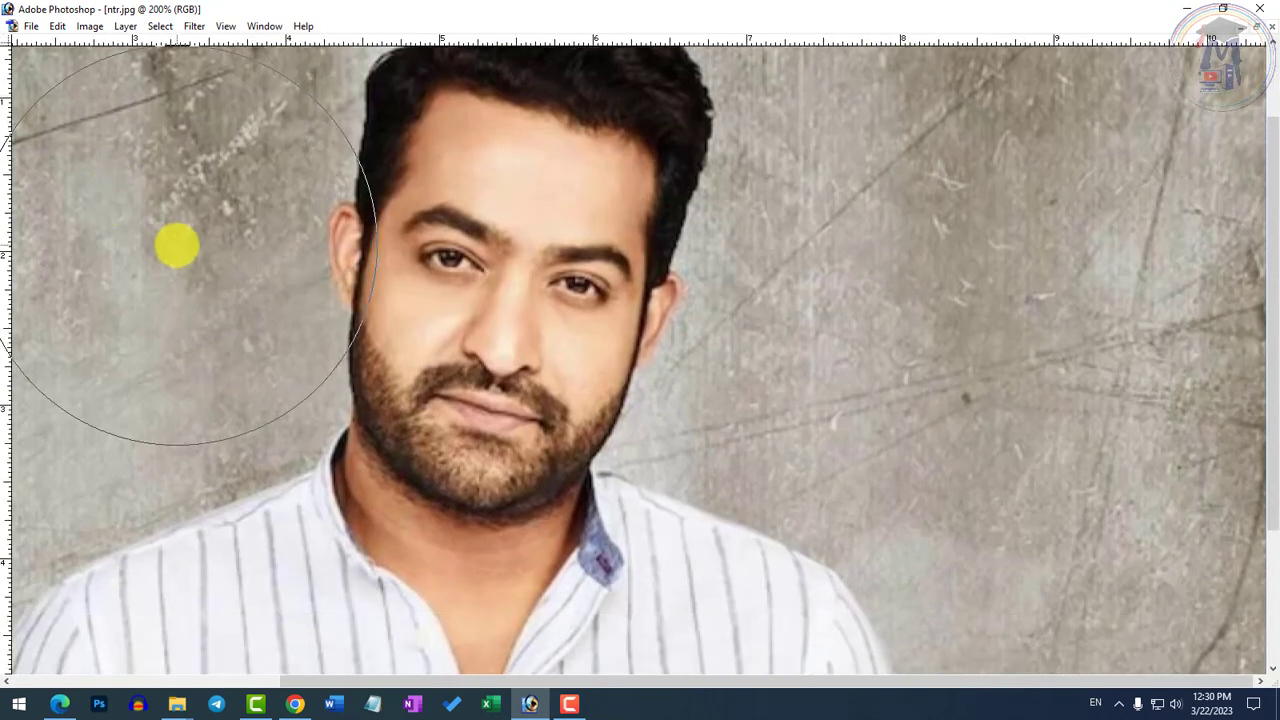
key("Tab")
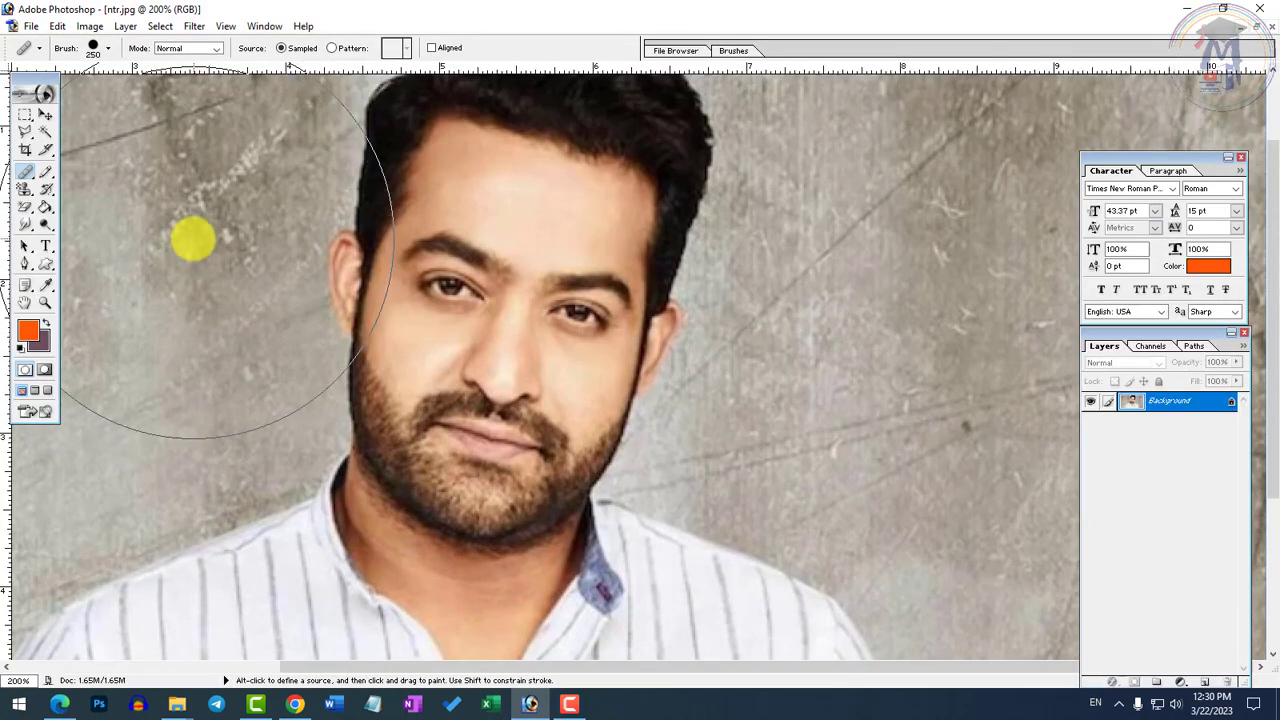
left_click(25, 263)
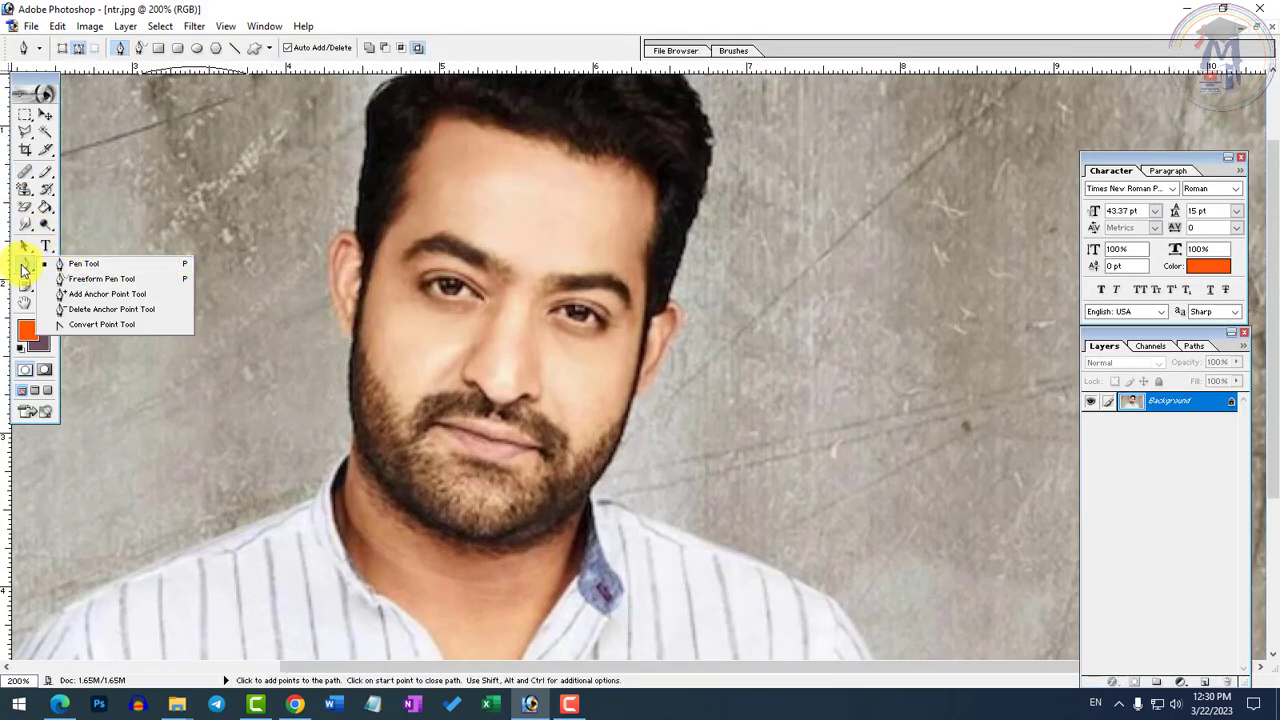
key("Tab")
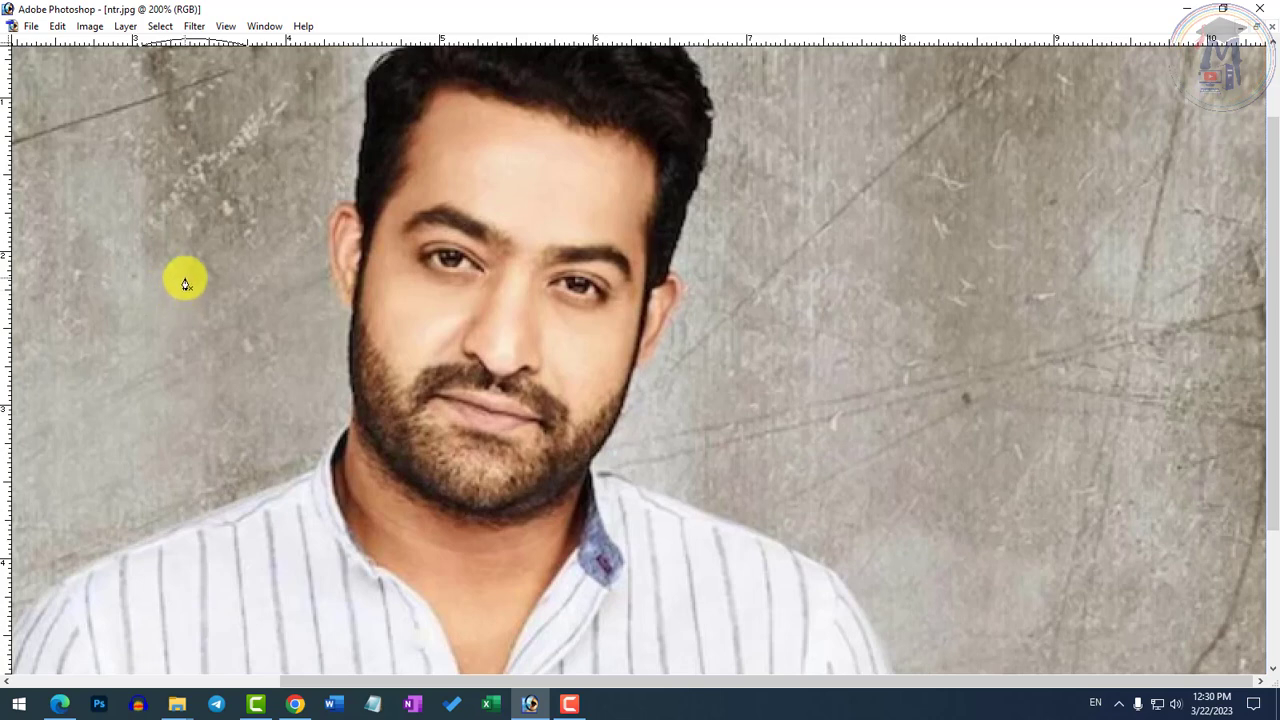
key("Tab")
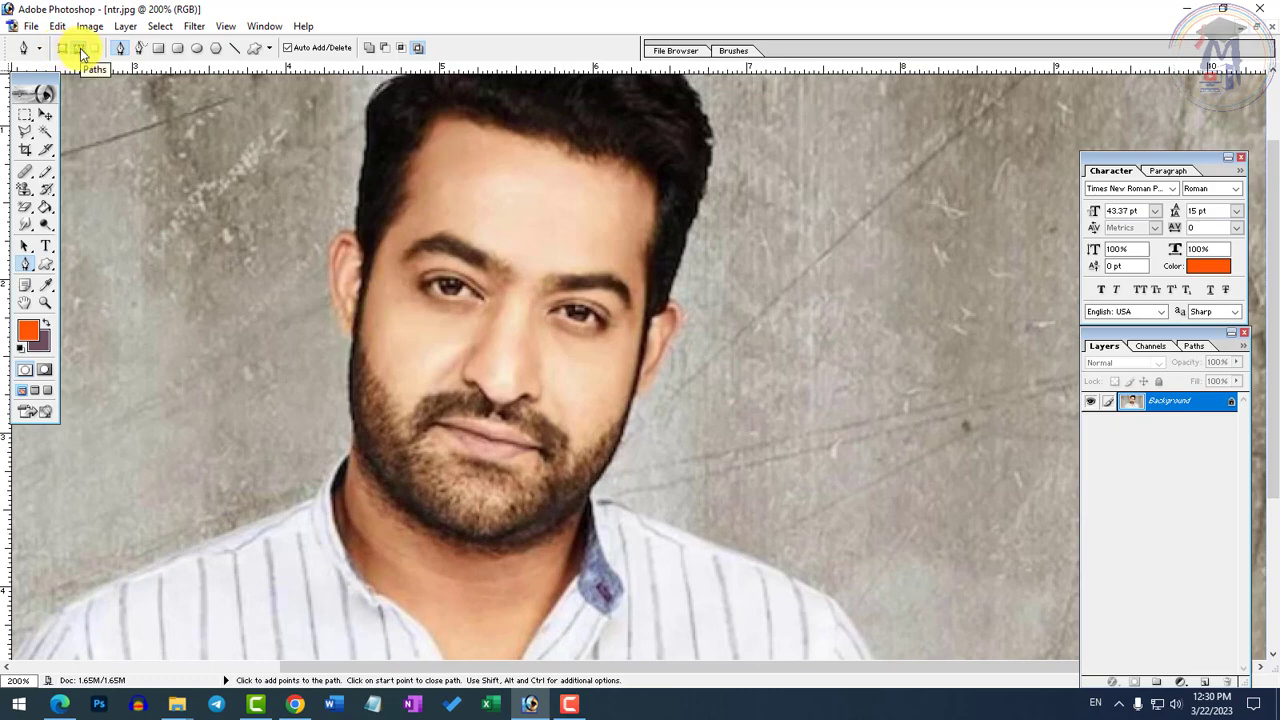
key("Tab")
Start a path at the shirt's lower right edge and trace the right shoulder, collar and jaw up to the earlobe
scroll(900, 590, "down", 3)
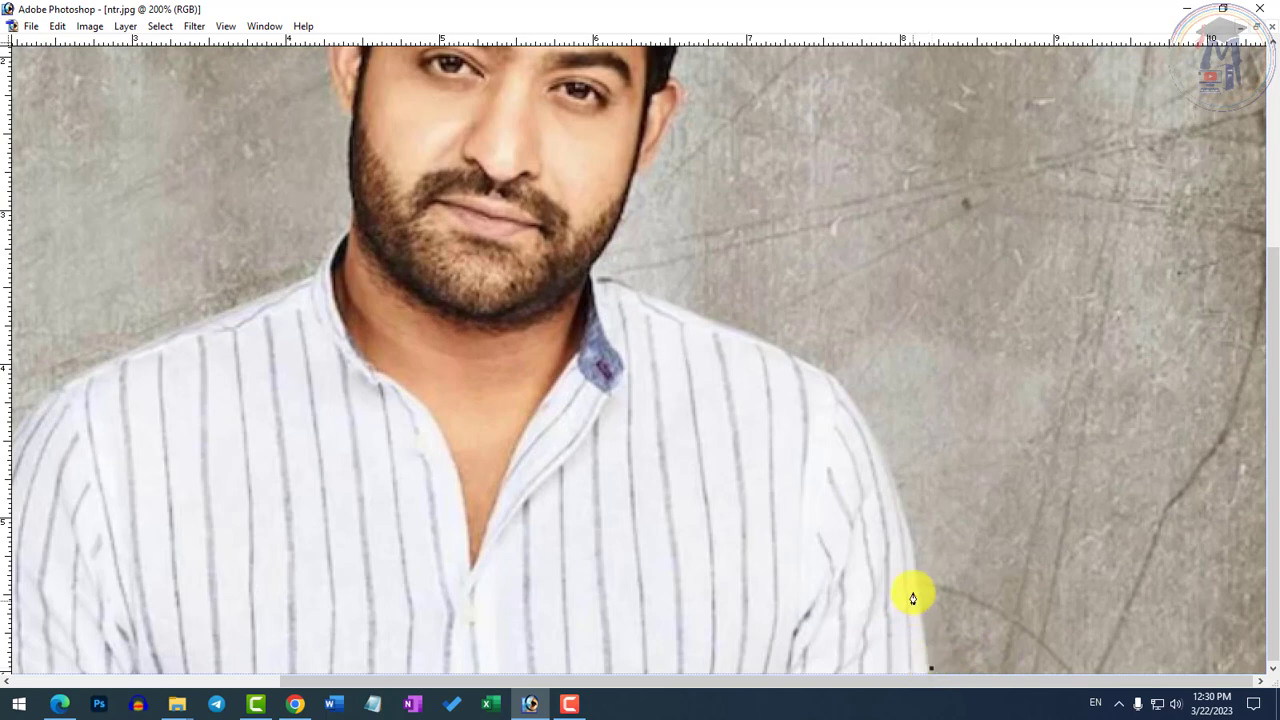
left_click_drag(897, 477, 876, 437)
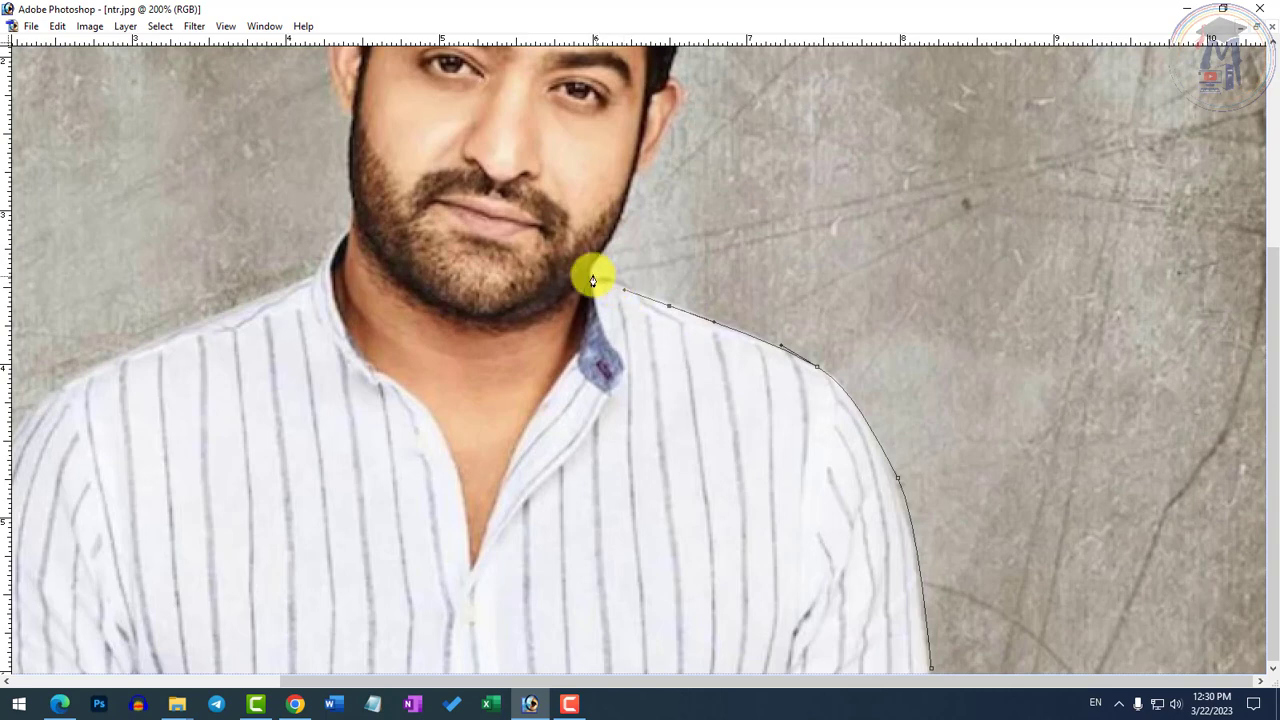
left_click_drag(593, 274, 653, 304)
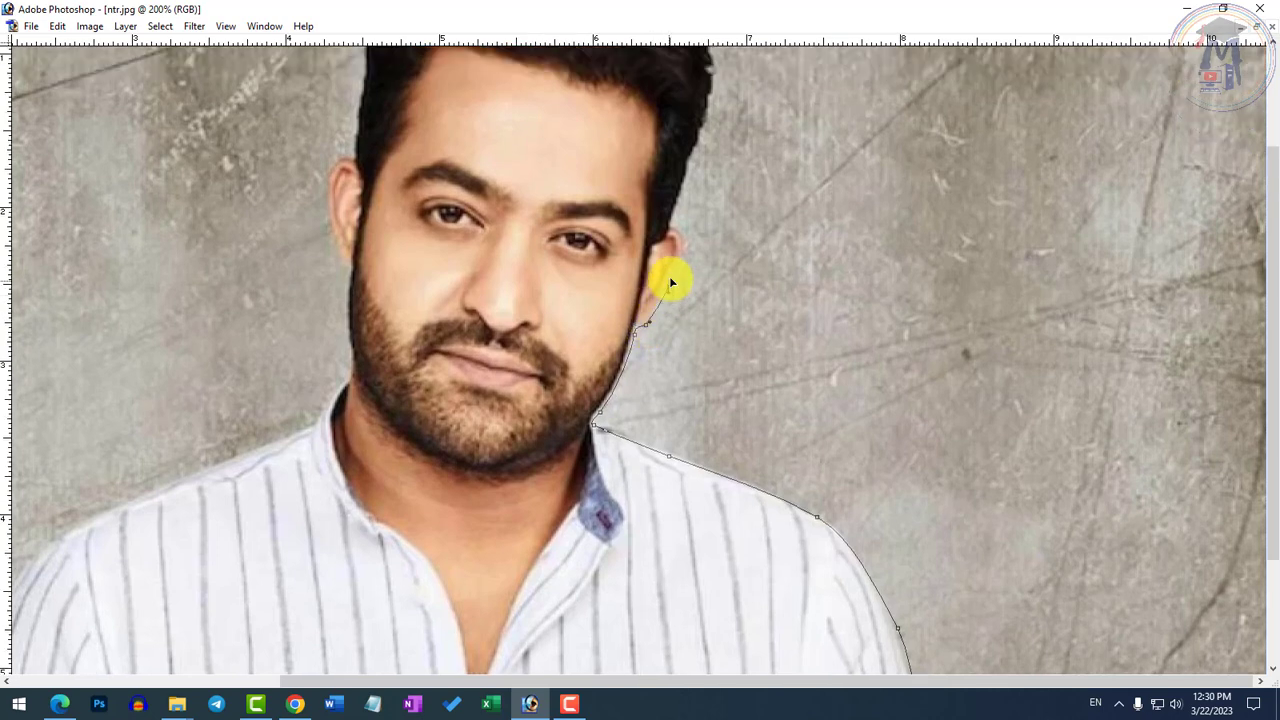
Continue the path around the ear on the right and up the right side of the hair
left_click_drag(702, 255, 688, 344)
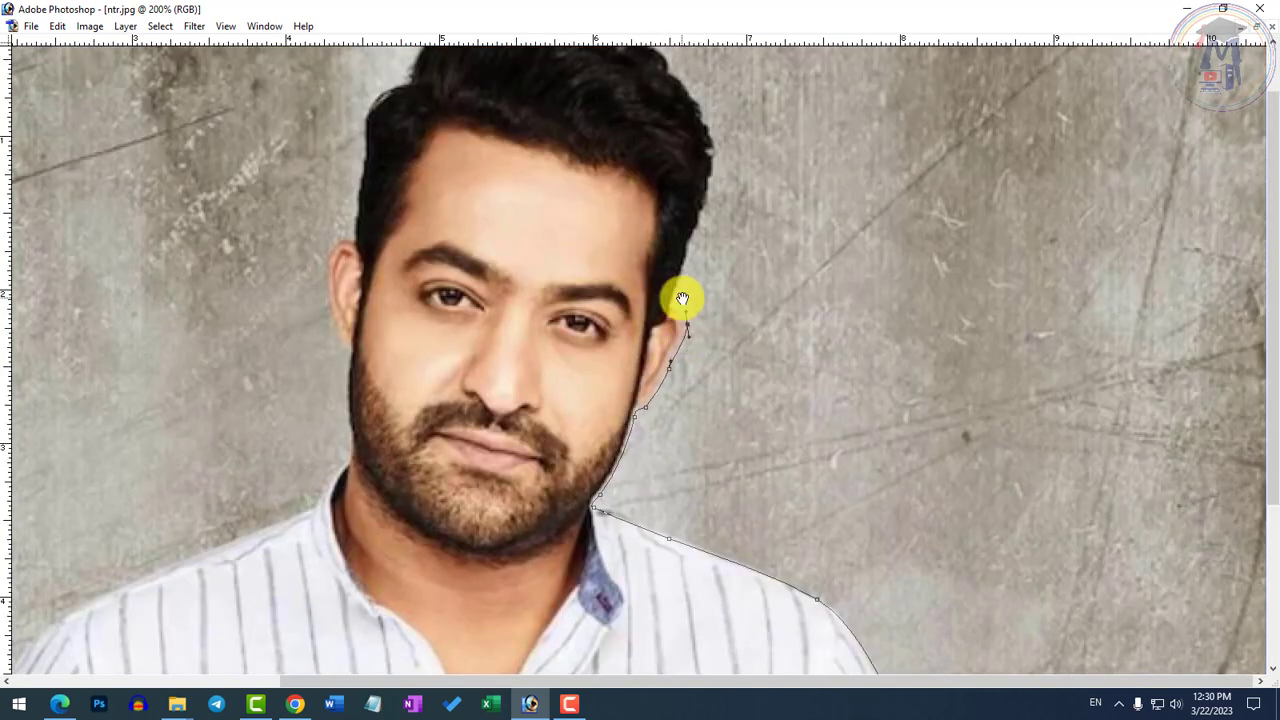
left_click_drag(680, 297, 673, 335)
left_click_drag(690, 261, 694, 309)
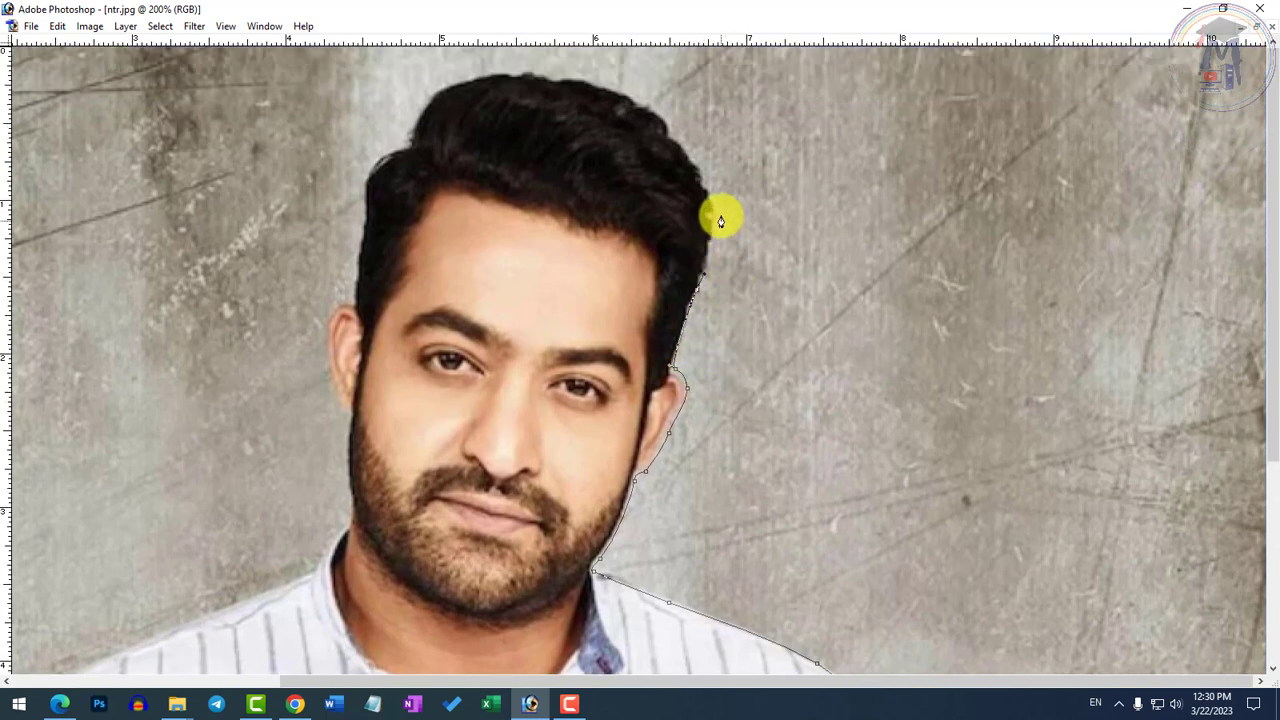
left_click_drag(712, 191, 697, 175)
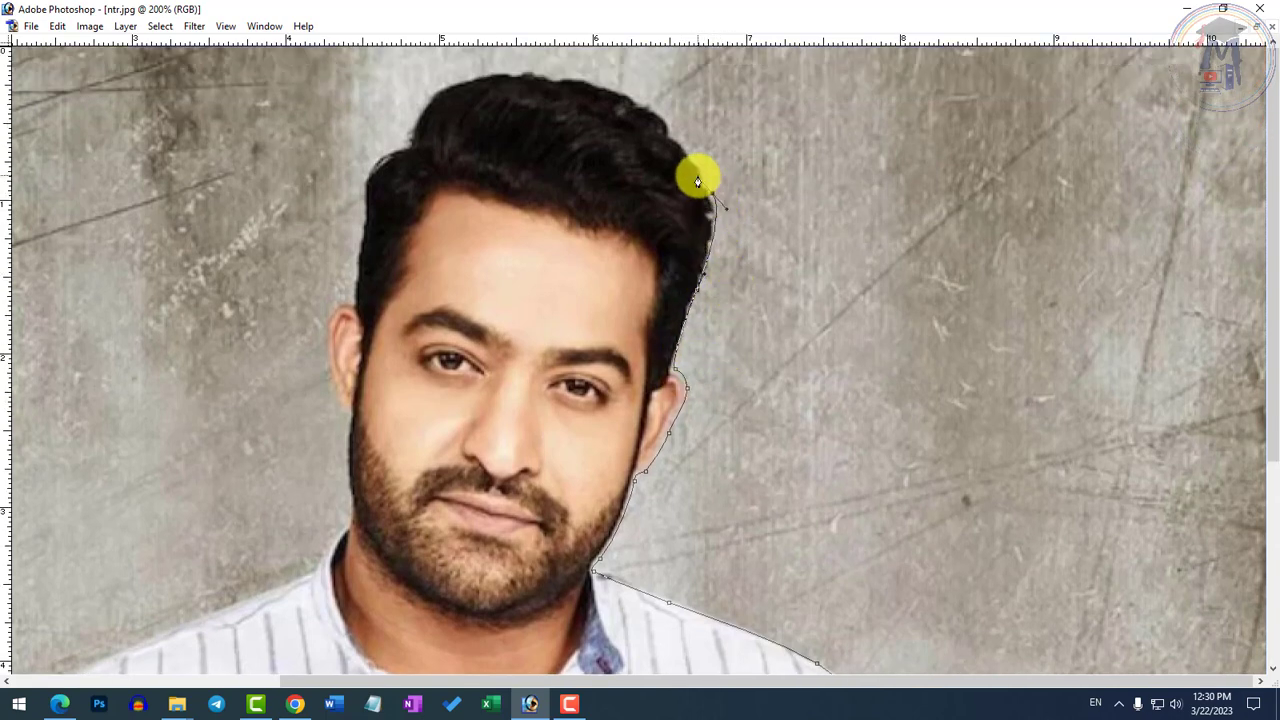
left_click_drag(692, 250, 704, 258)
left_click(684, 132)
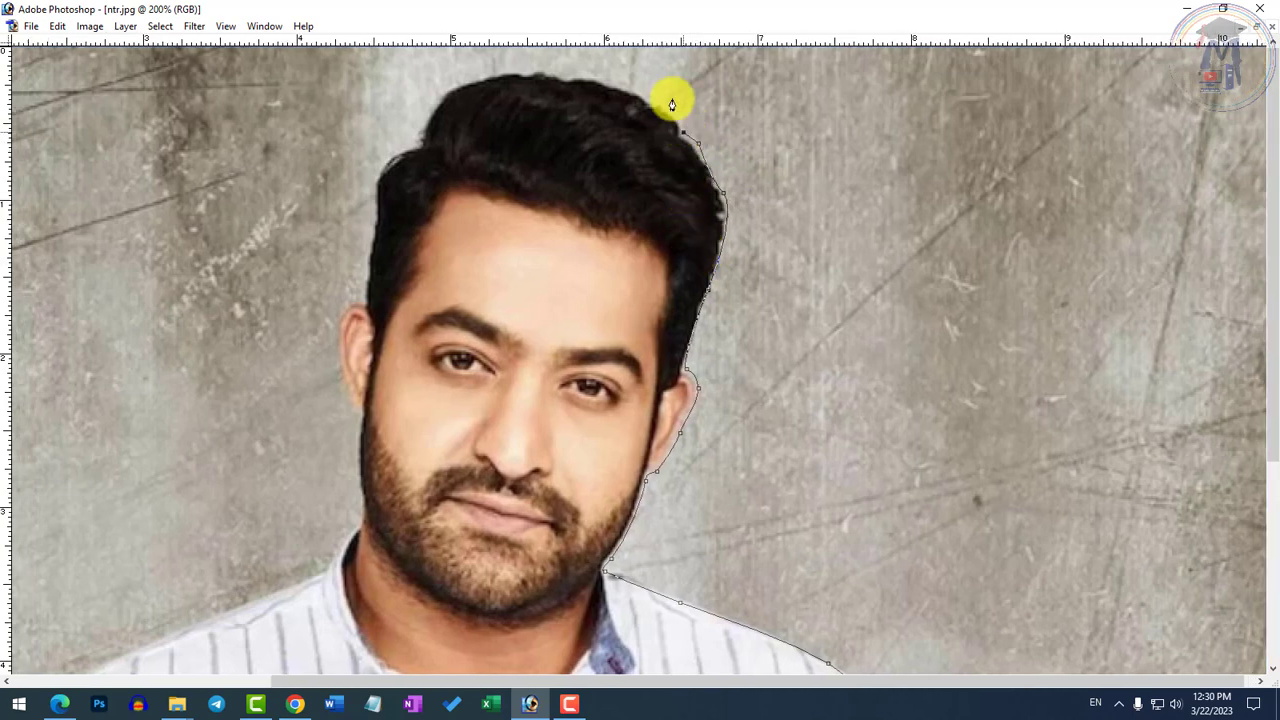
Continue the path over the top of the hair to the notch at its upper left
left_click(643, 99)
left_click_drag(609, 82, 594, 80)
left_click(548, 68)
left_click(484, 70)
left_click_drag(444, 80, 426, 122)
left_click(409, 134)
left_click(435, 100)
left_click_drag(418, 140, 418, 148)
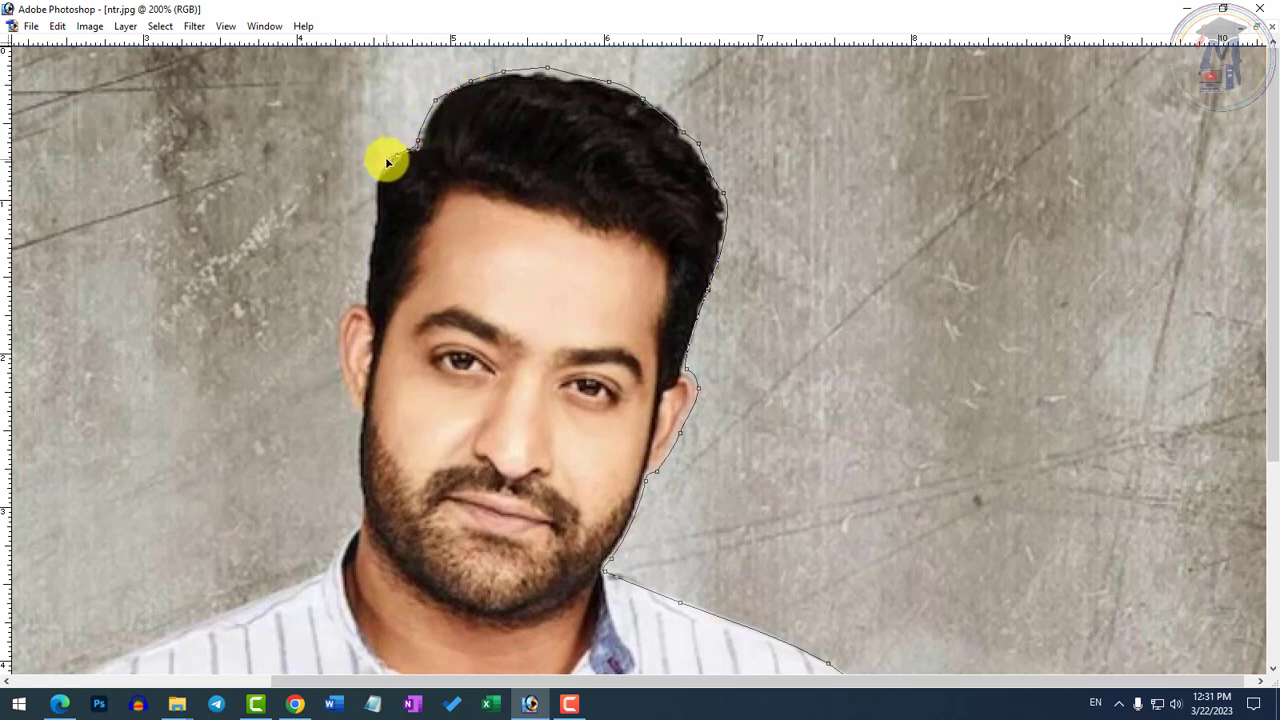
Continue the path down the left side of the hair, around the left ear and along the jaw, undoing the misplaced point
left_click_drag(378, 181, 355, 261)
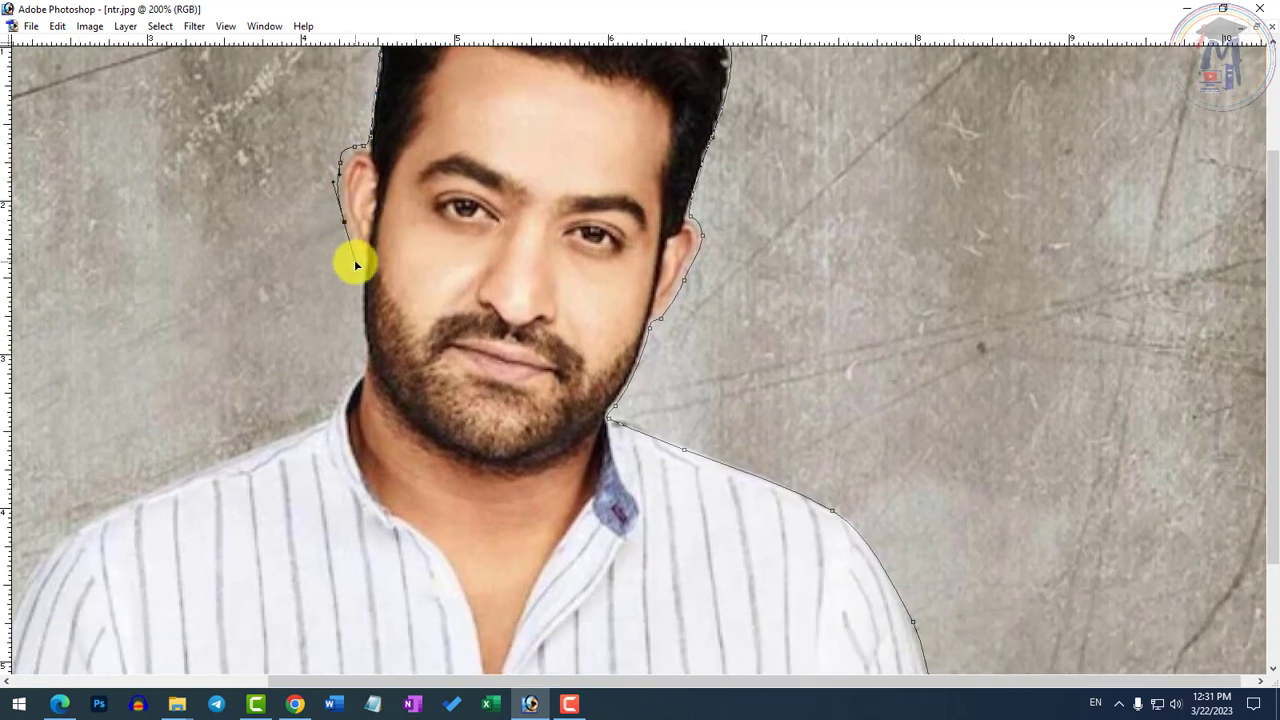
left_click(361, 273)
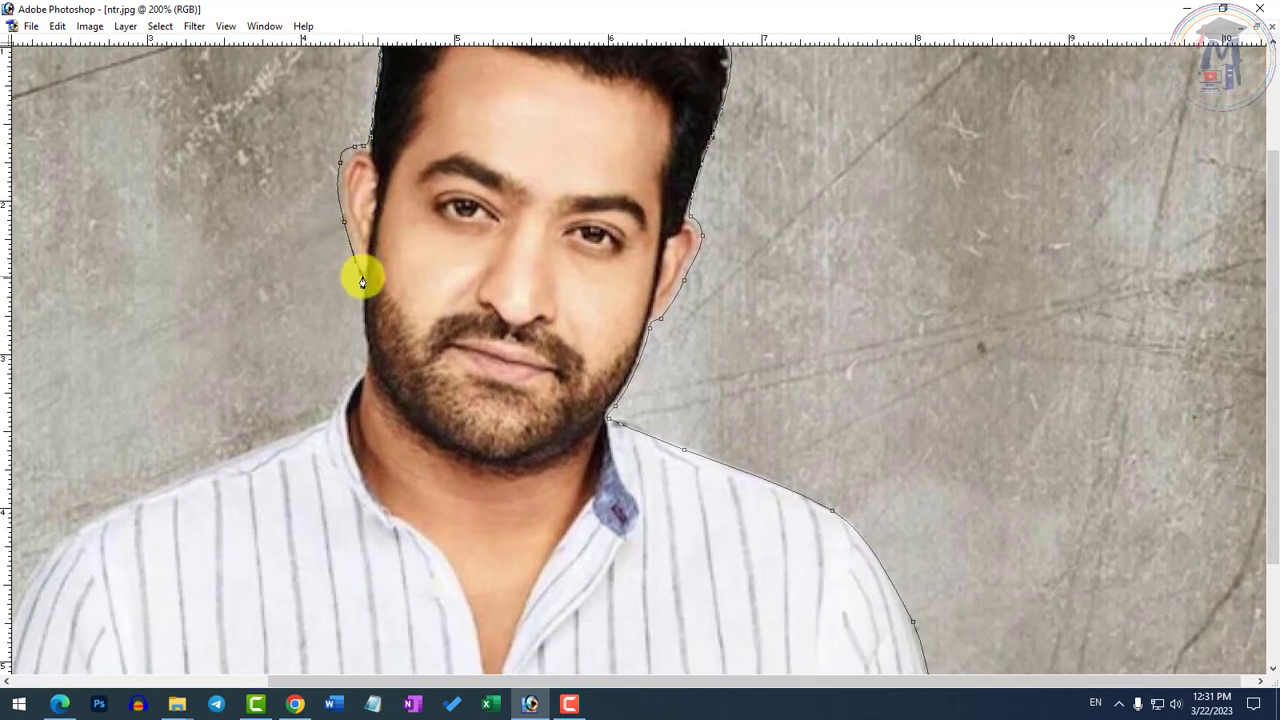
left_click(361, 338)
mouse_move(363, 343)
left_mouse_down()
mouse_move(371, 280)
mouse_move(350, 340)
mouse_move(420, 294)
mouse_move(444, 305)
mouse_move(394, 303)
mouse_move(369, 326)
left_mouse_up()
key("ctrl+z")
Continue the path down the left shoulder and sleeve to the image's bottom edge and close it at the shirt's lower right starting point
left_click_drag(336, 286, 549, 260)
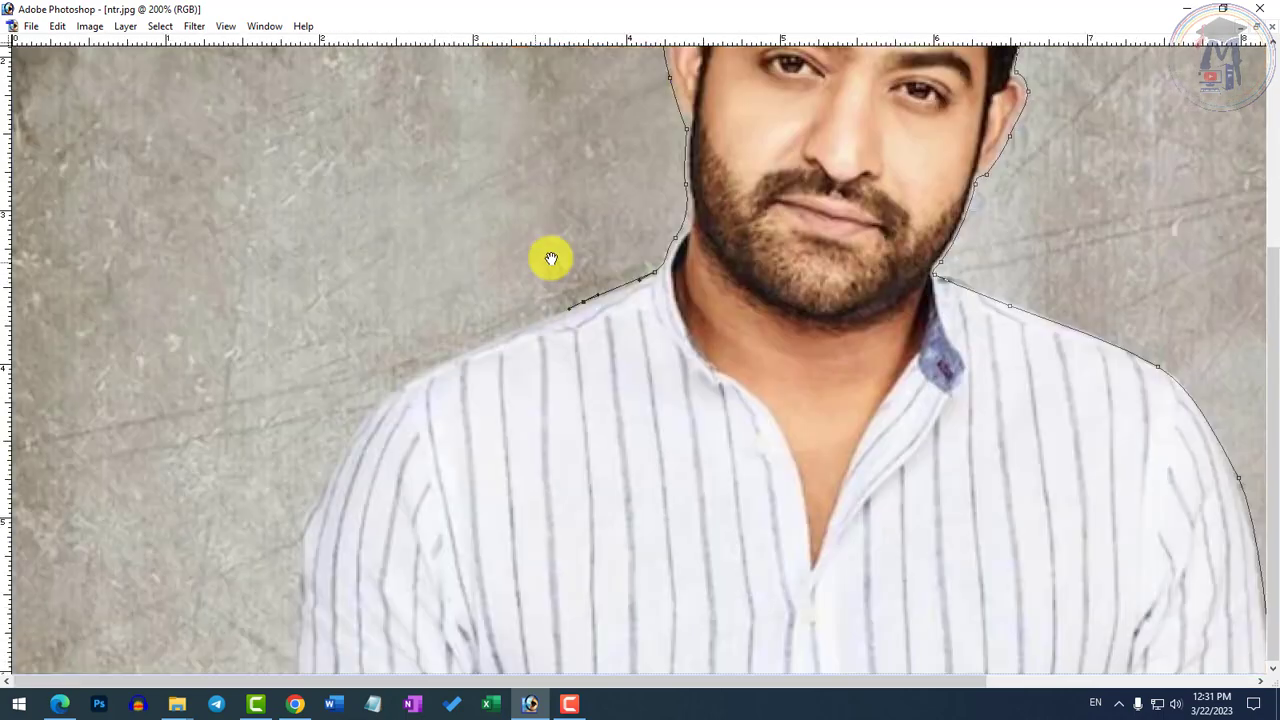
left_click_drag(381, 397, 359, 428)
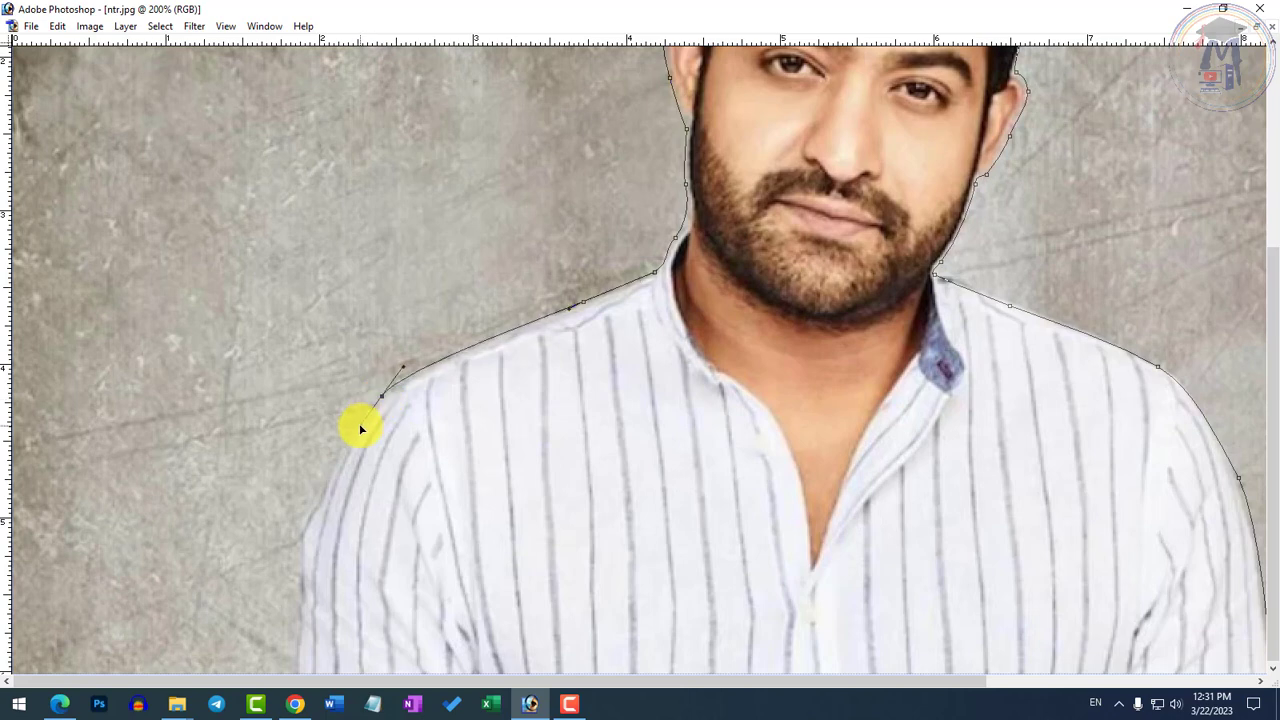
left_click_drag(298, 590, 276, 537)
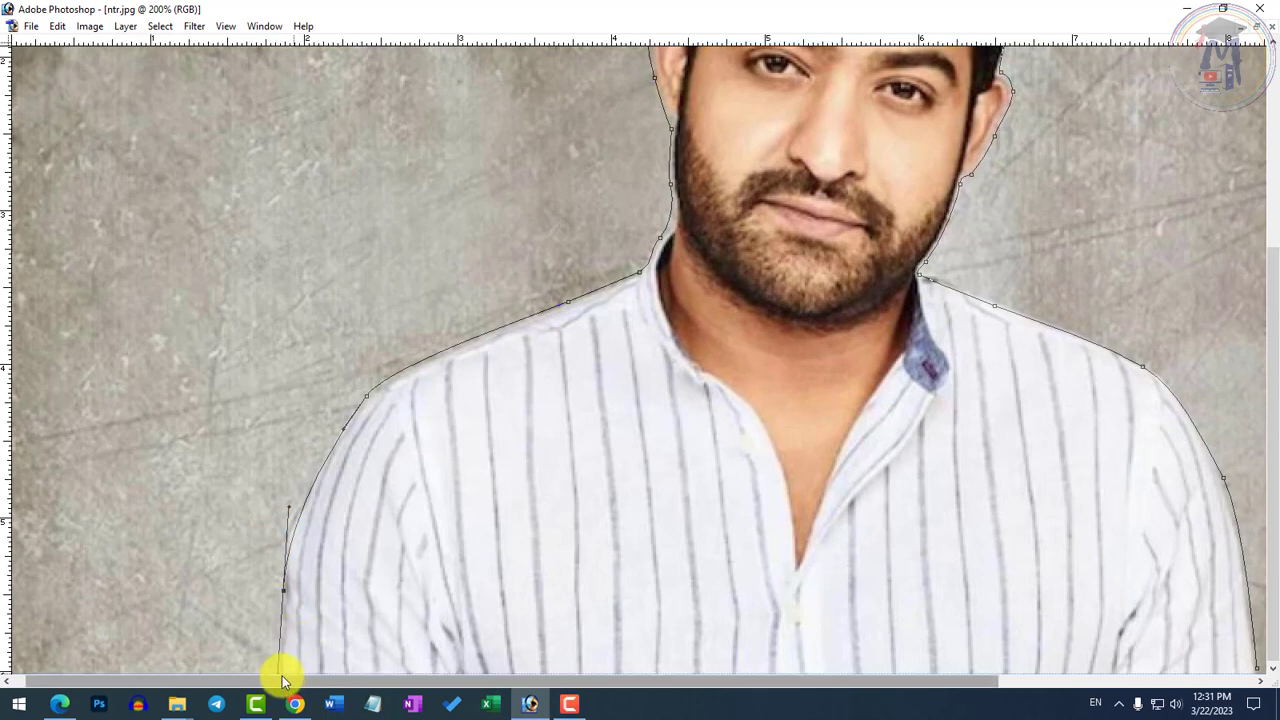
left_click(281, 672)
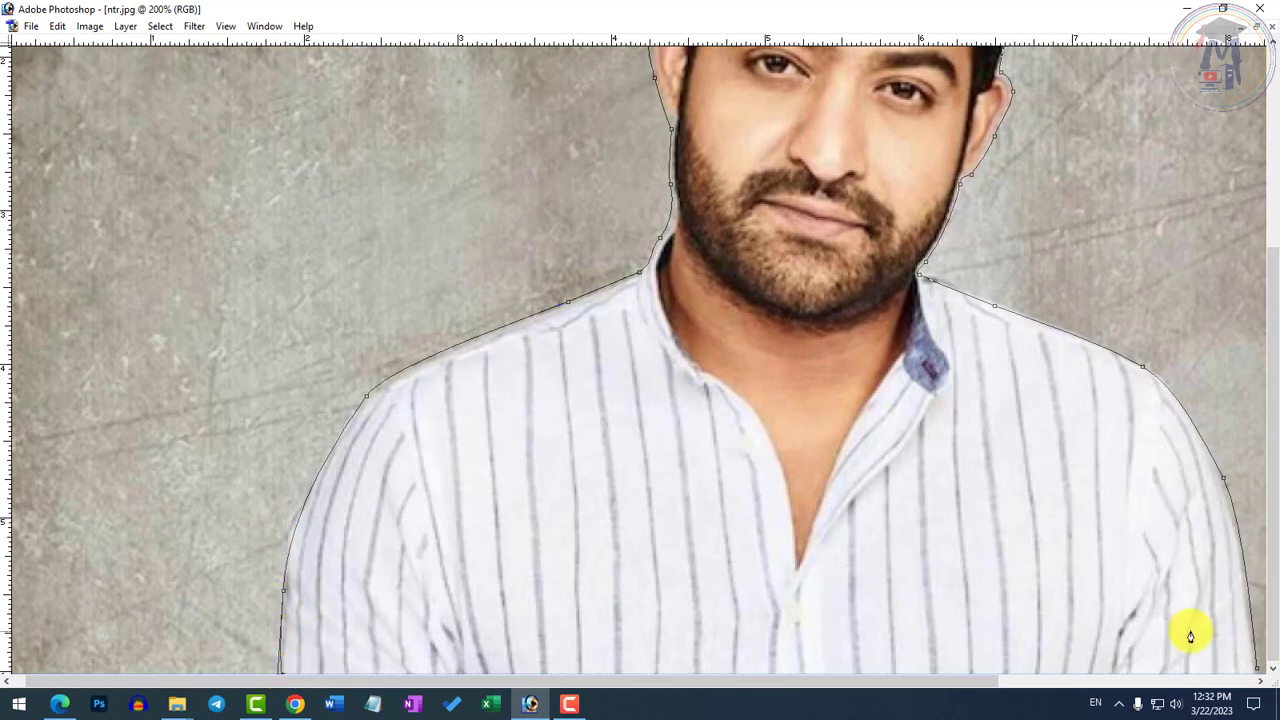
left_click_drag(1164, 618, 838, 624)
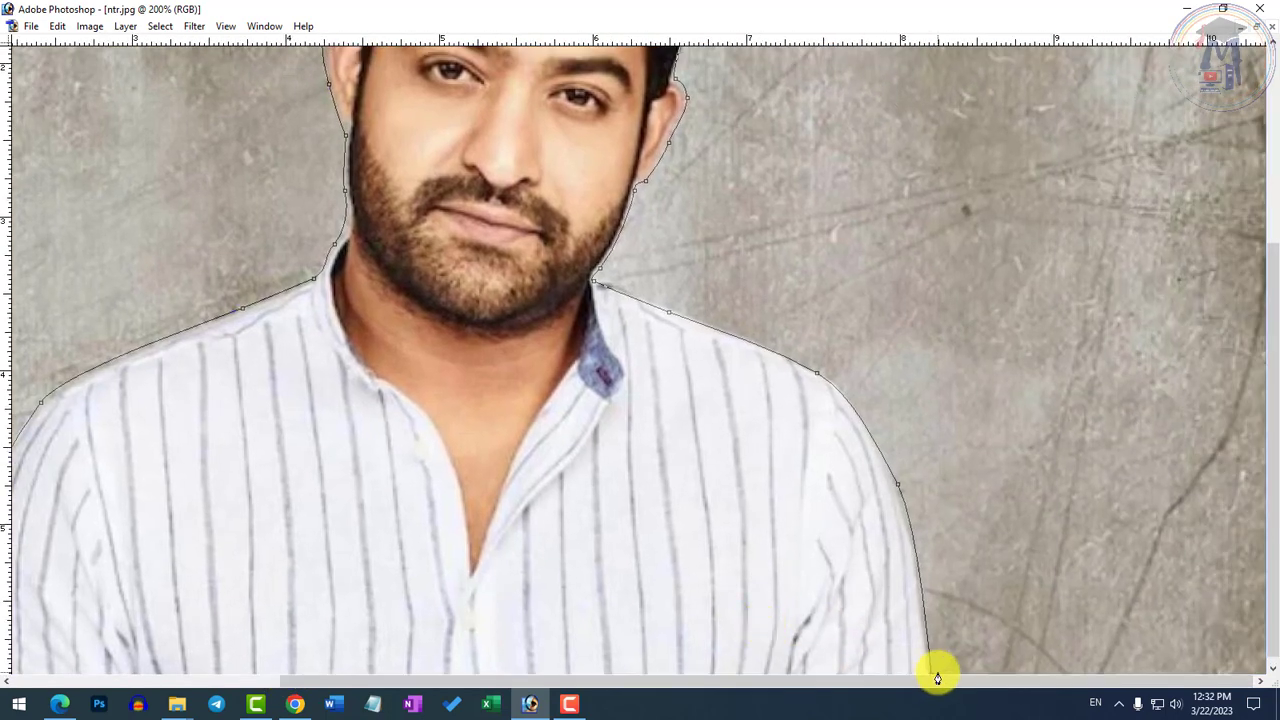
left_click(931, 680)
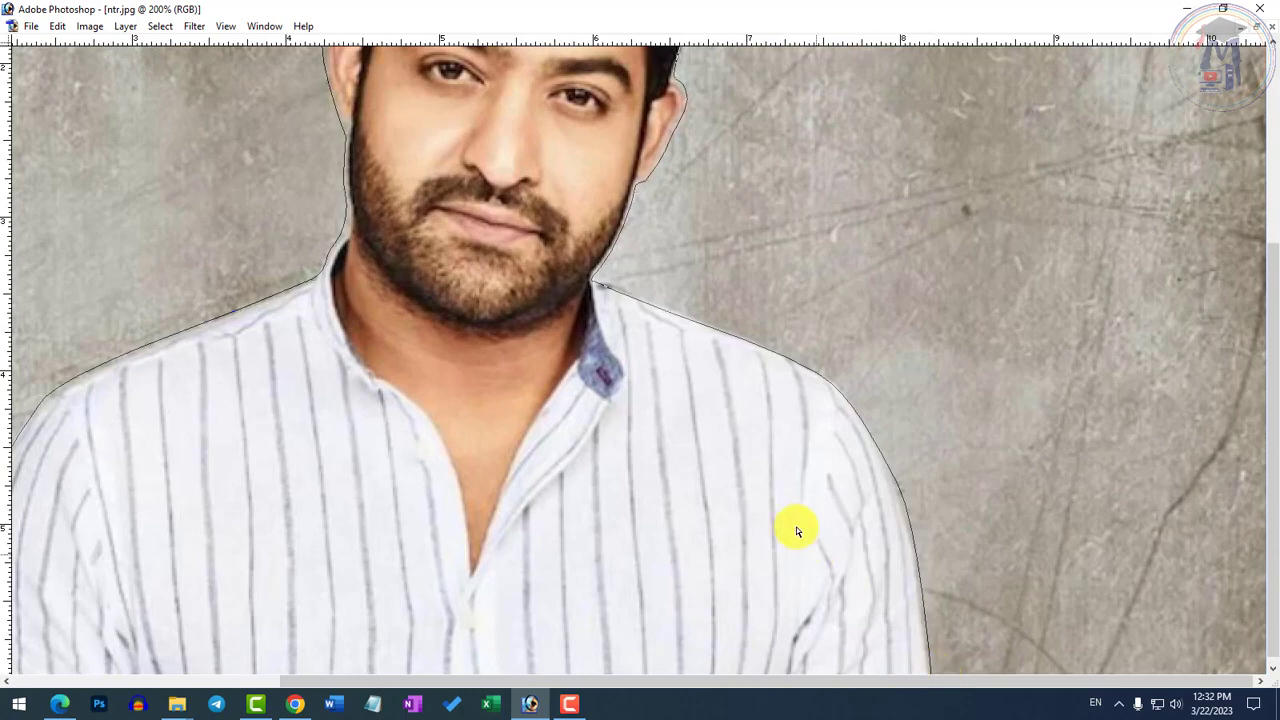
Convert the closed path around the man into a selection
key("ctrl+minus")
key("ctrl+minus")
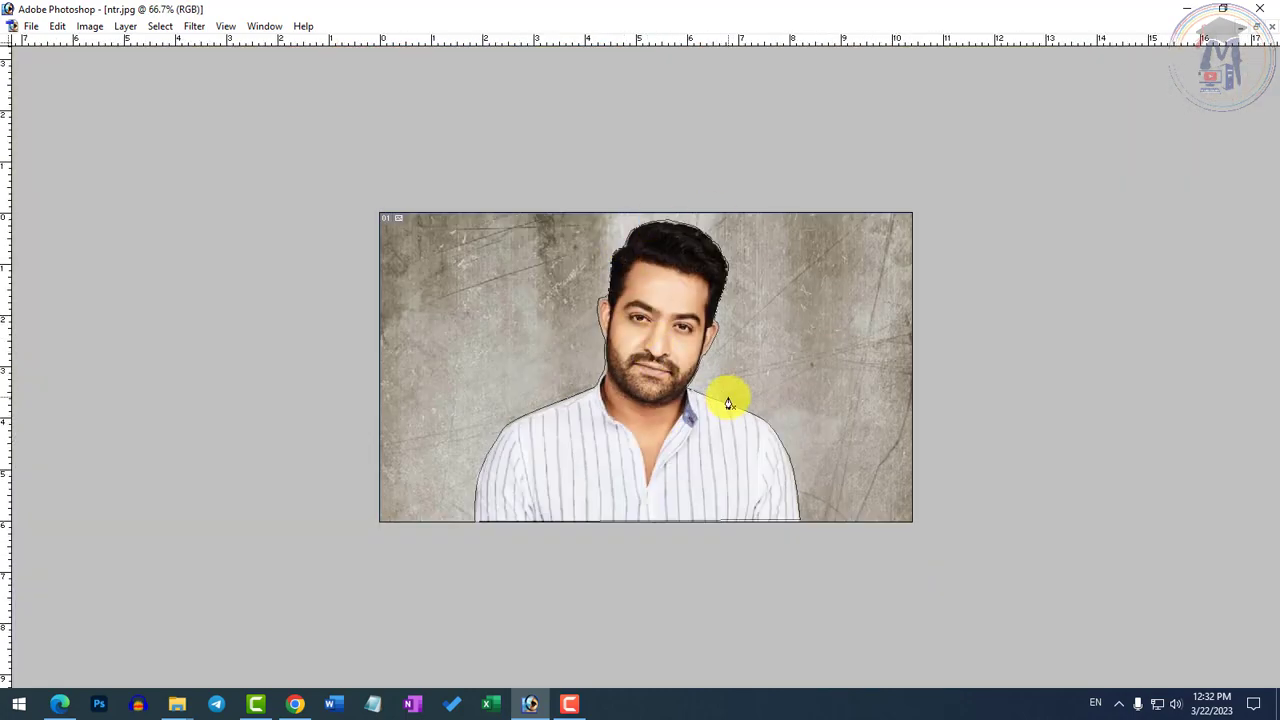
right_click(663, 325)
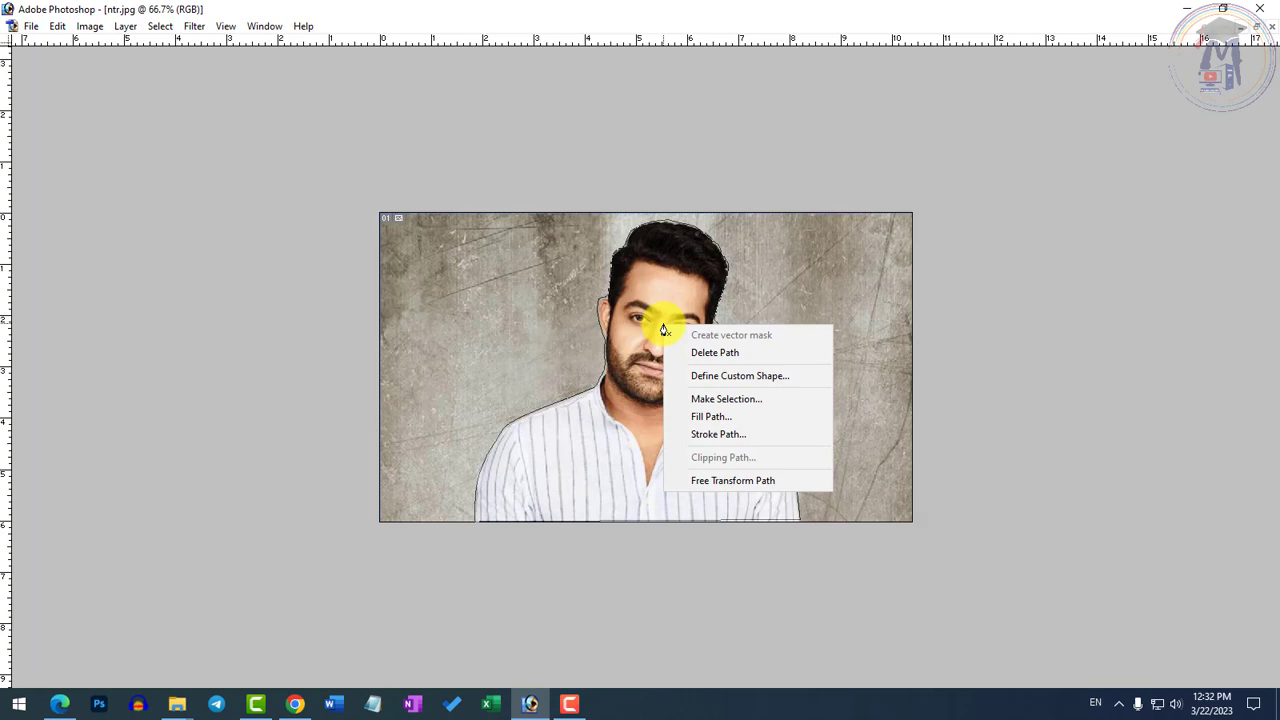
left_click(735, 398)
left_click(984, 312)
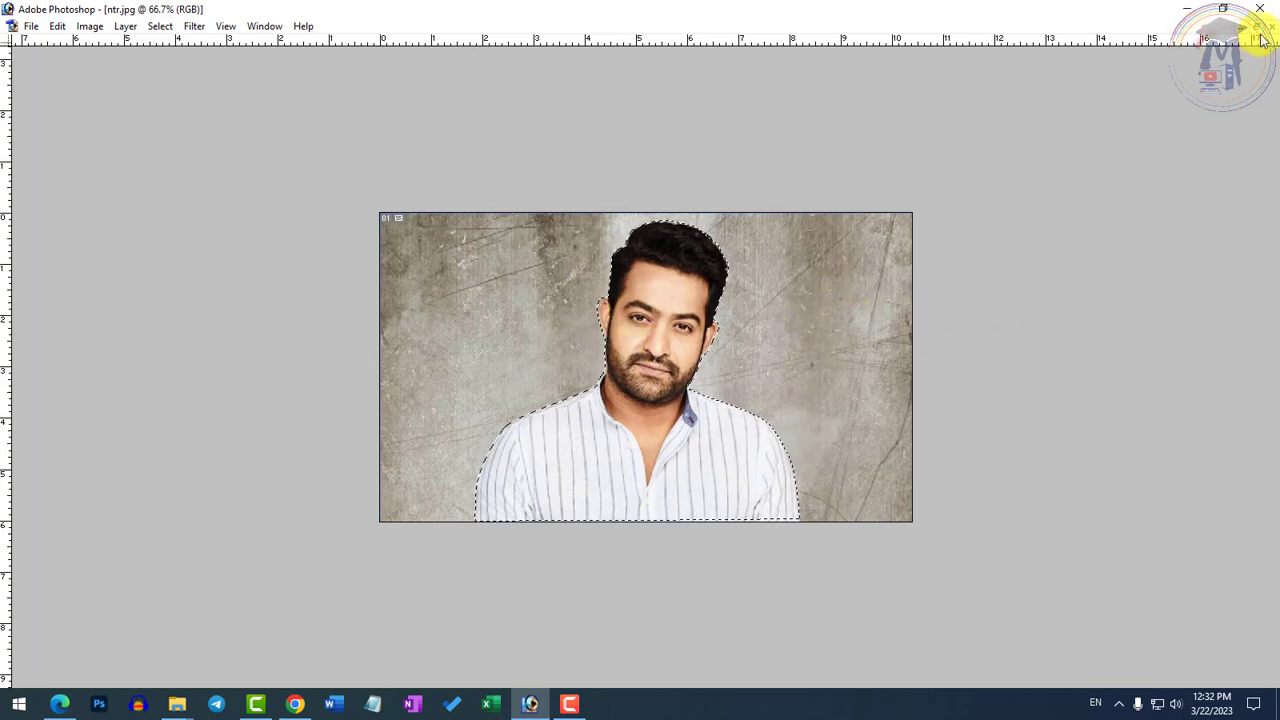
In pexels-pixabay-355808.jpg, undo the Healing Brush copies, paste the copied man and move him down toward the lower middle of the water
key("Tab")
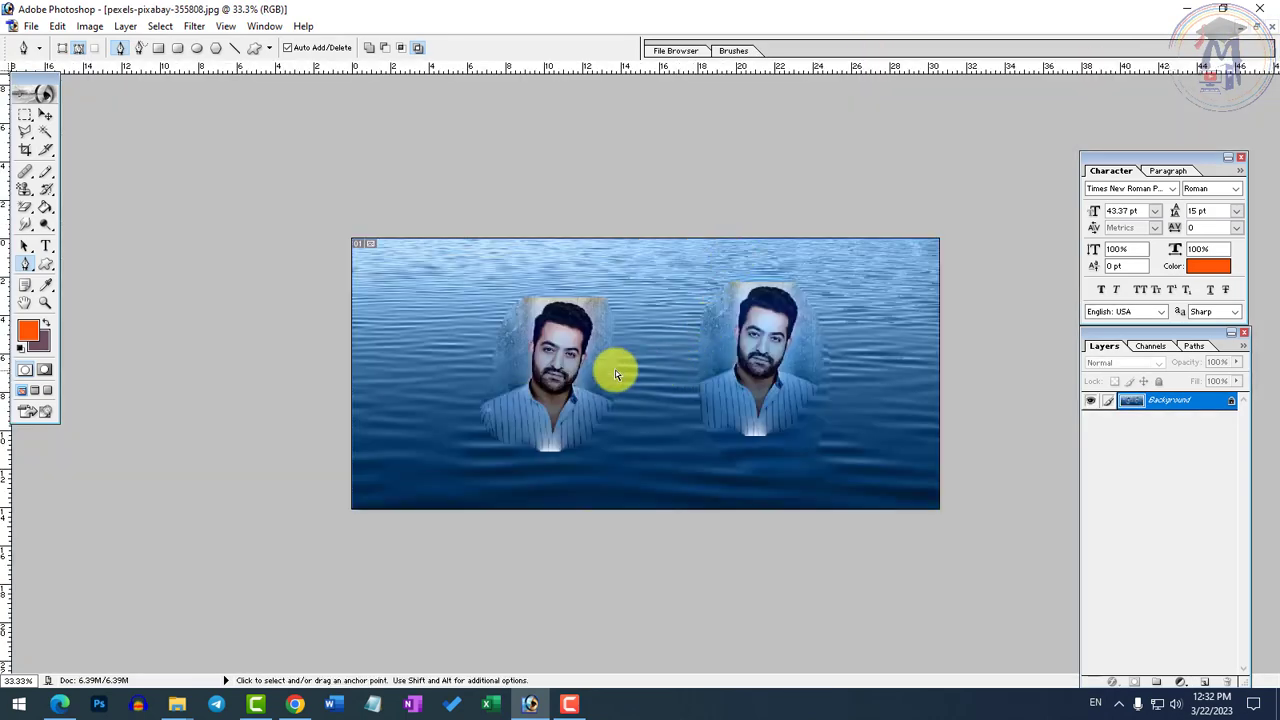
key("ctrl+alt+z")
key("ctrl+alt+z")
key("ctrl+v")
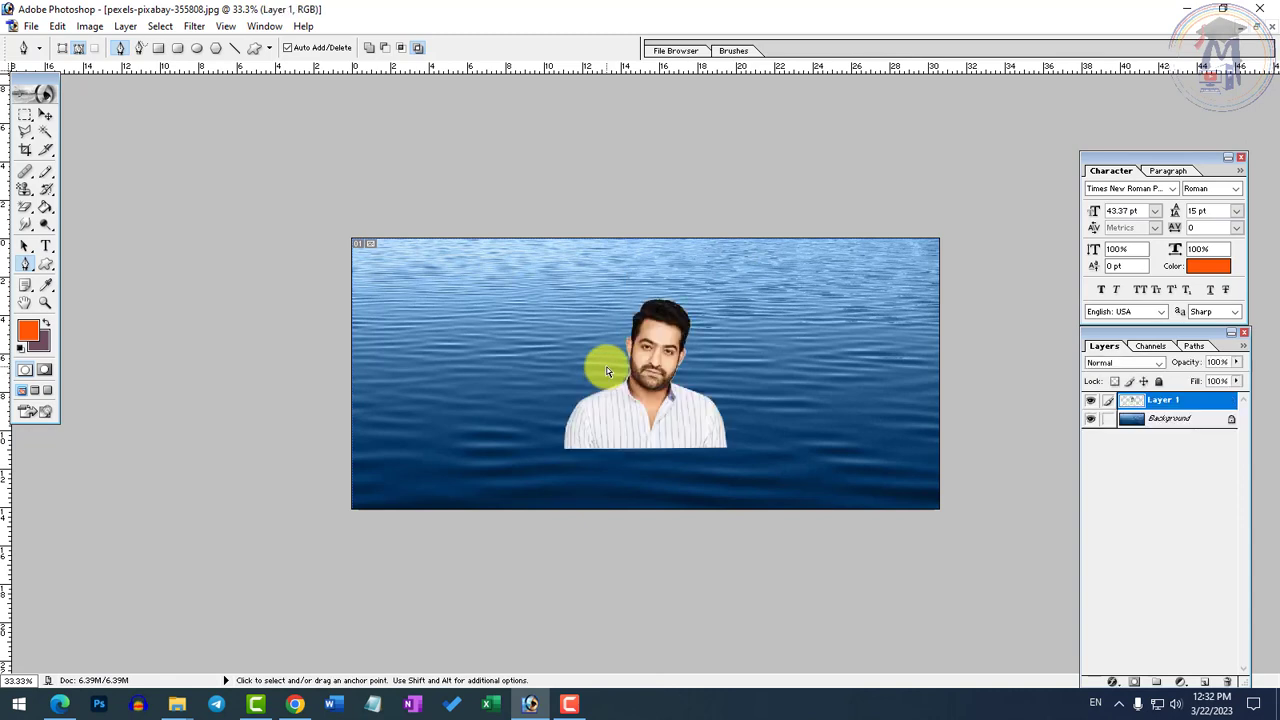
left_click(47, 117)
left_click_drag(677, 443, 633, 452)
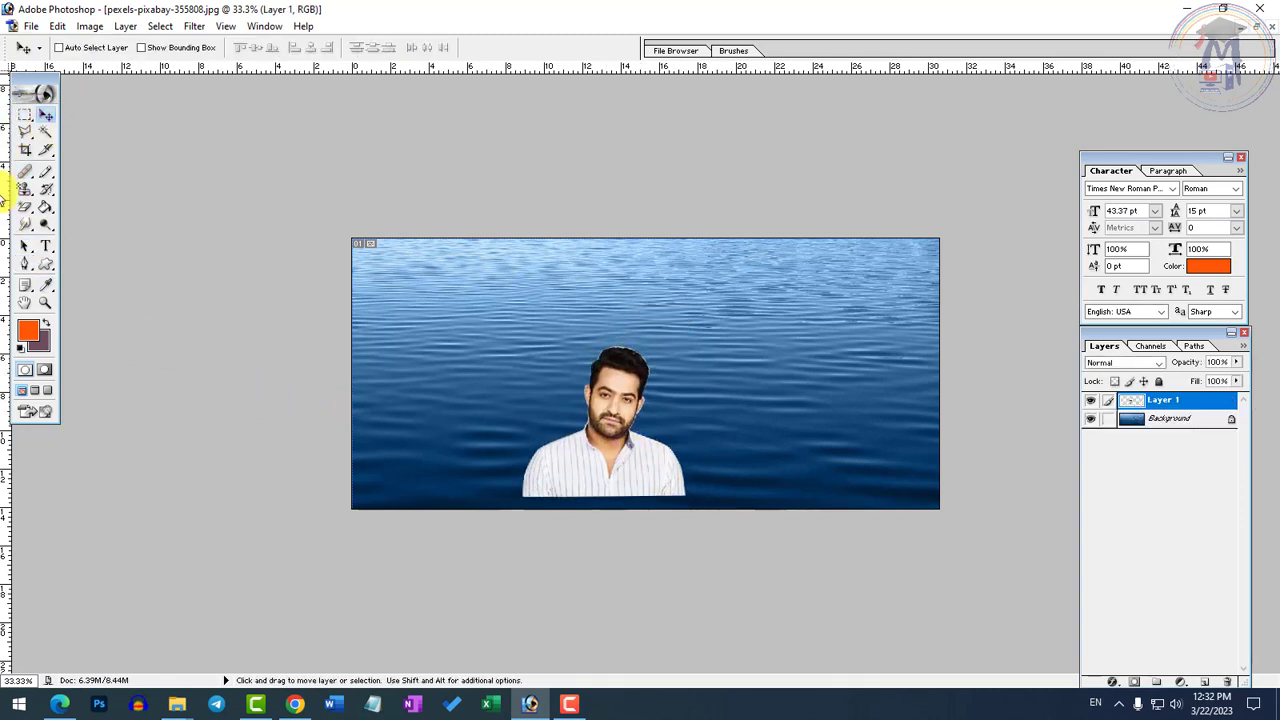
Select the empty area around the man on Layer 1 with the Magic Wand and feather the selection by 5 pixels
left_click(46, 132)
key("ctrl+plus")
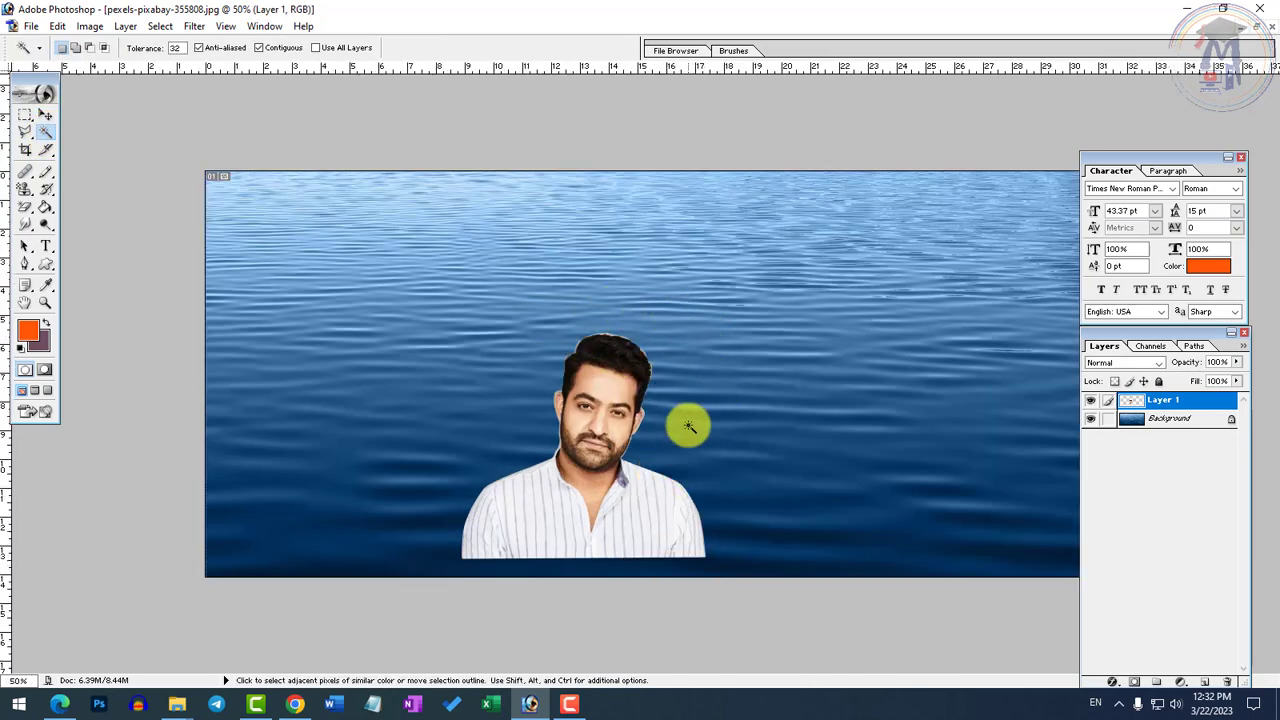
left_click(790, 337)
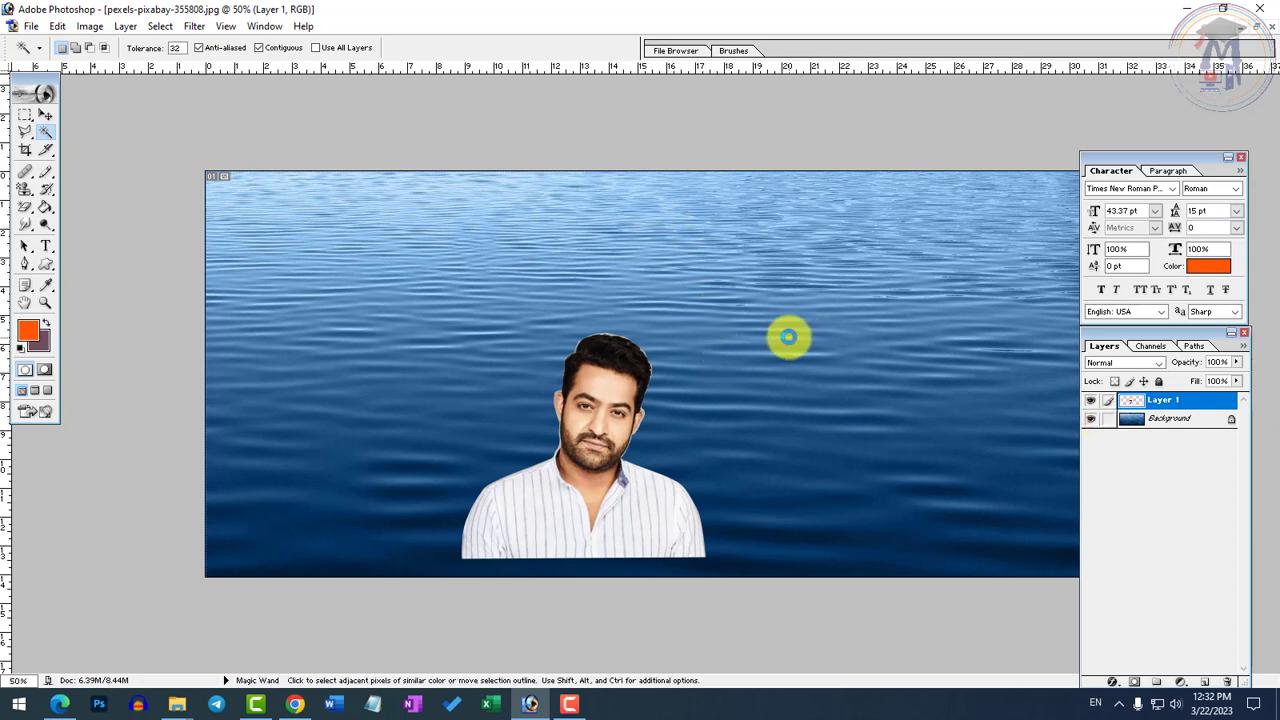
right_click(695, 393)
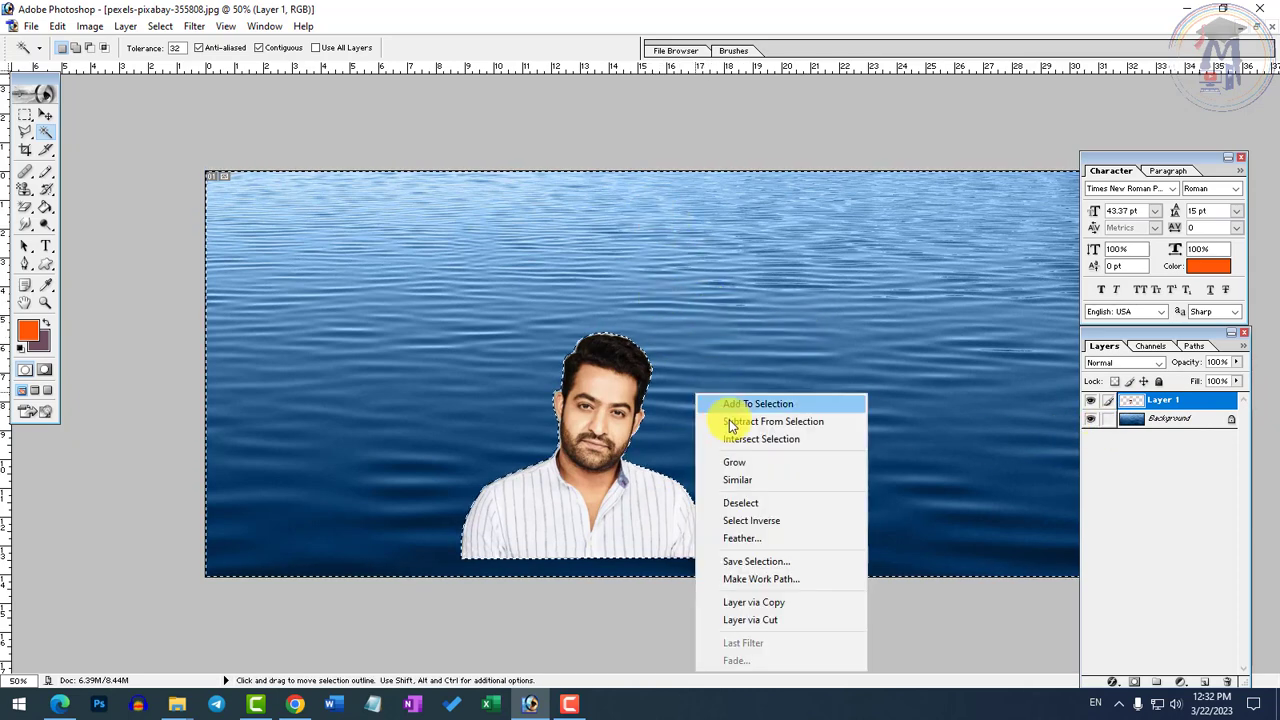
left_click(756, 538)
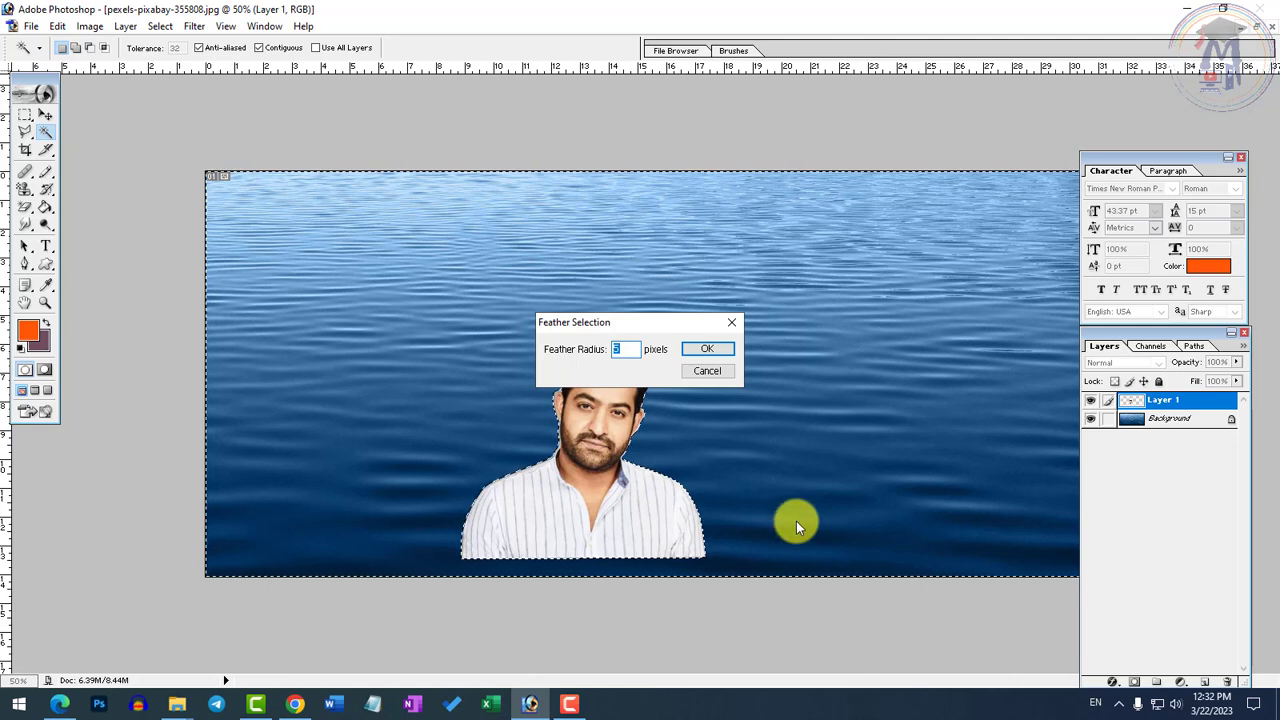
type("5")
key("Return")
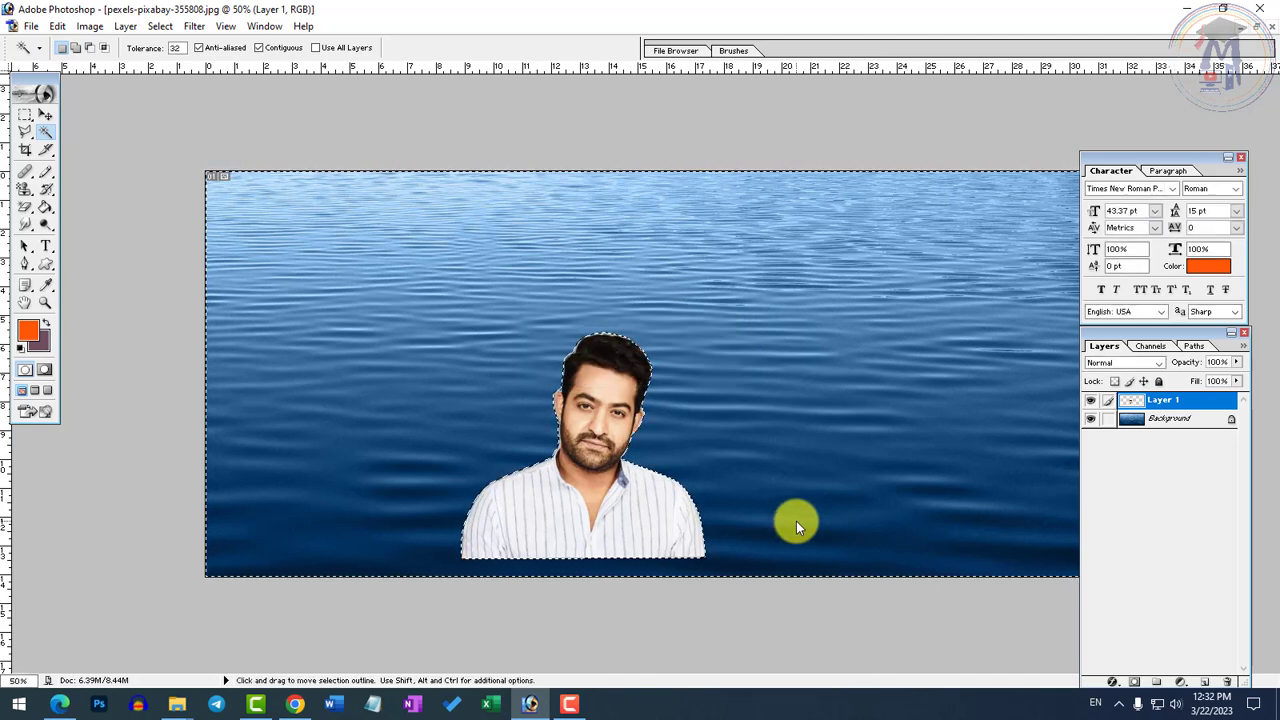
Delete the feathered area to soften the man's edges, clear the selection, and move him up and to the left
key("Delete")
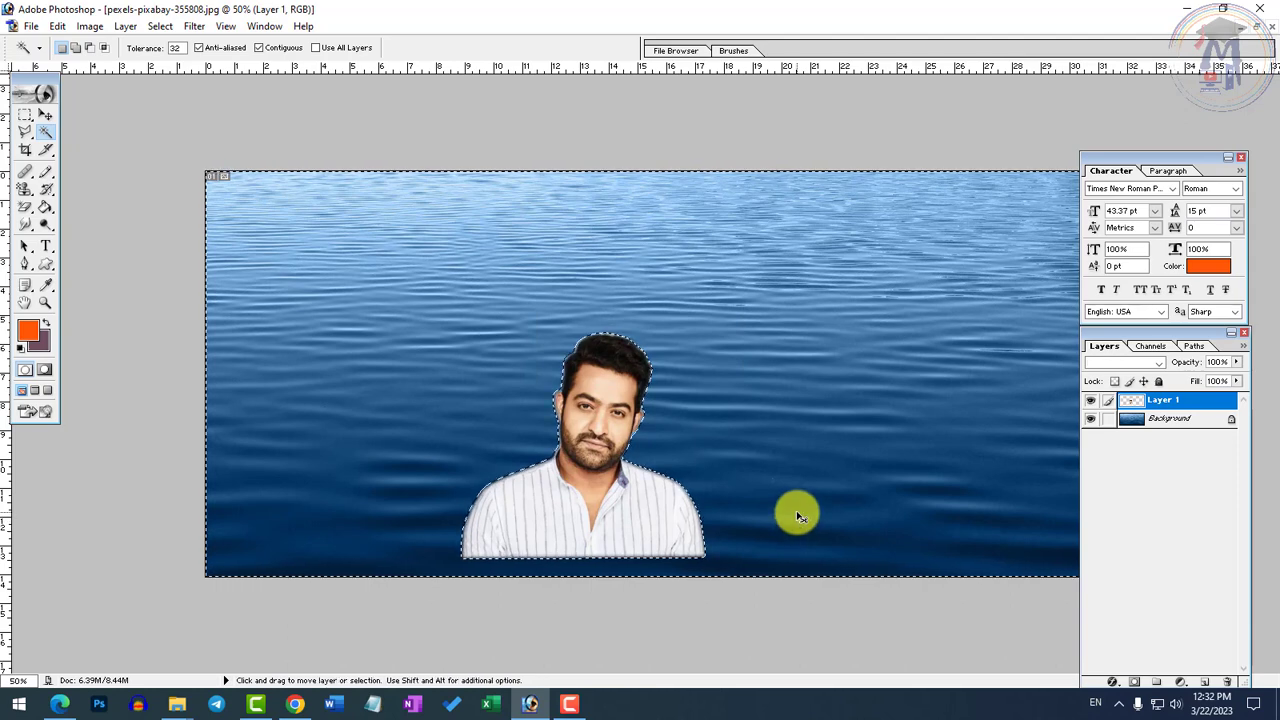
key("ctrl+d")
left_click(642, 380, "ctrl")
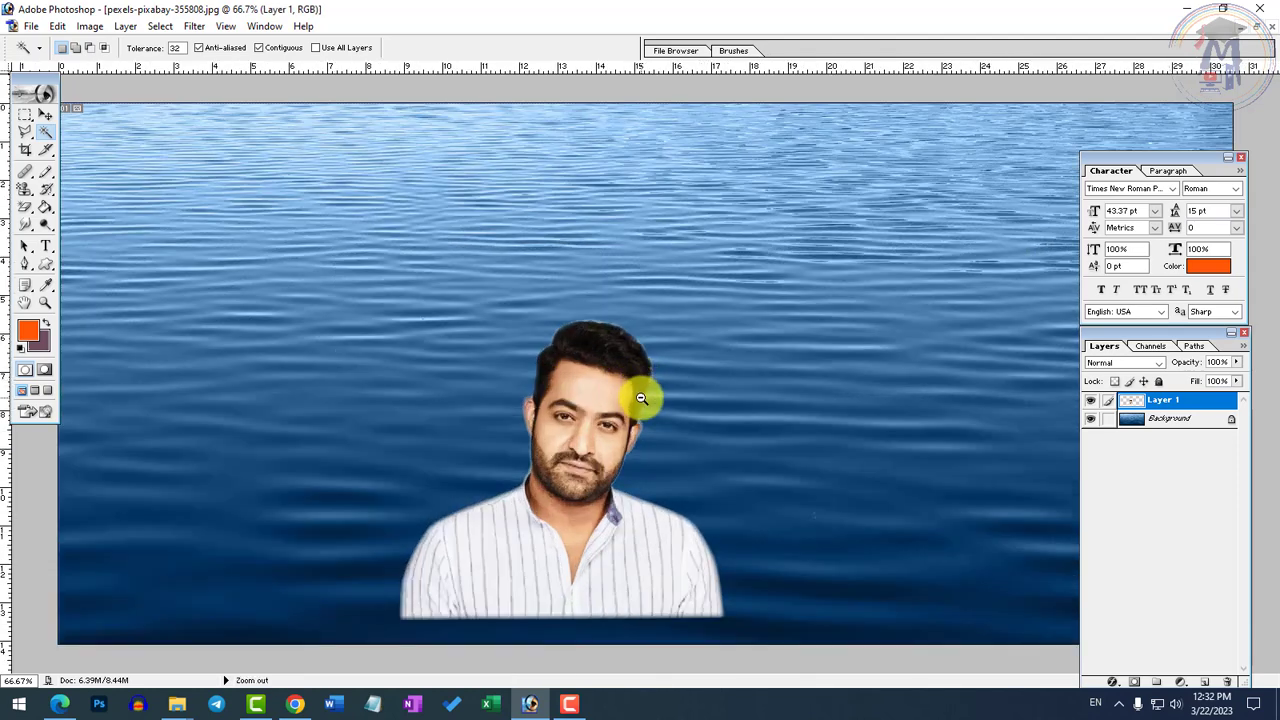
left_click(641, 463, "ctrl+alt")
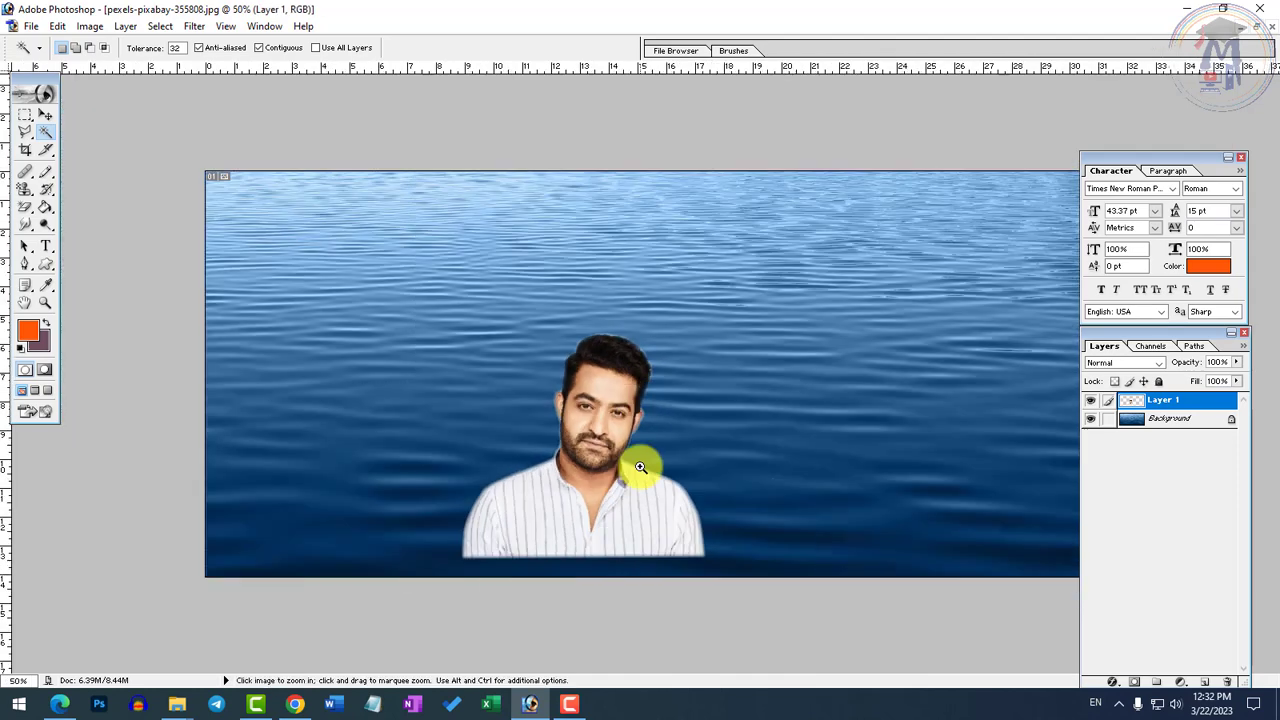
left_click(45, 115)
left_click_drag(552, 478, 496, 398)
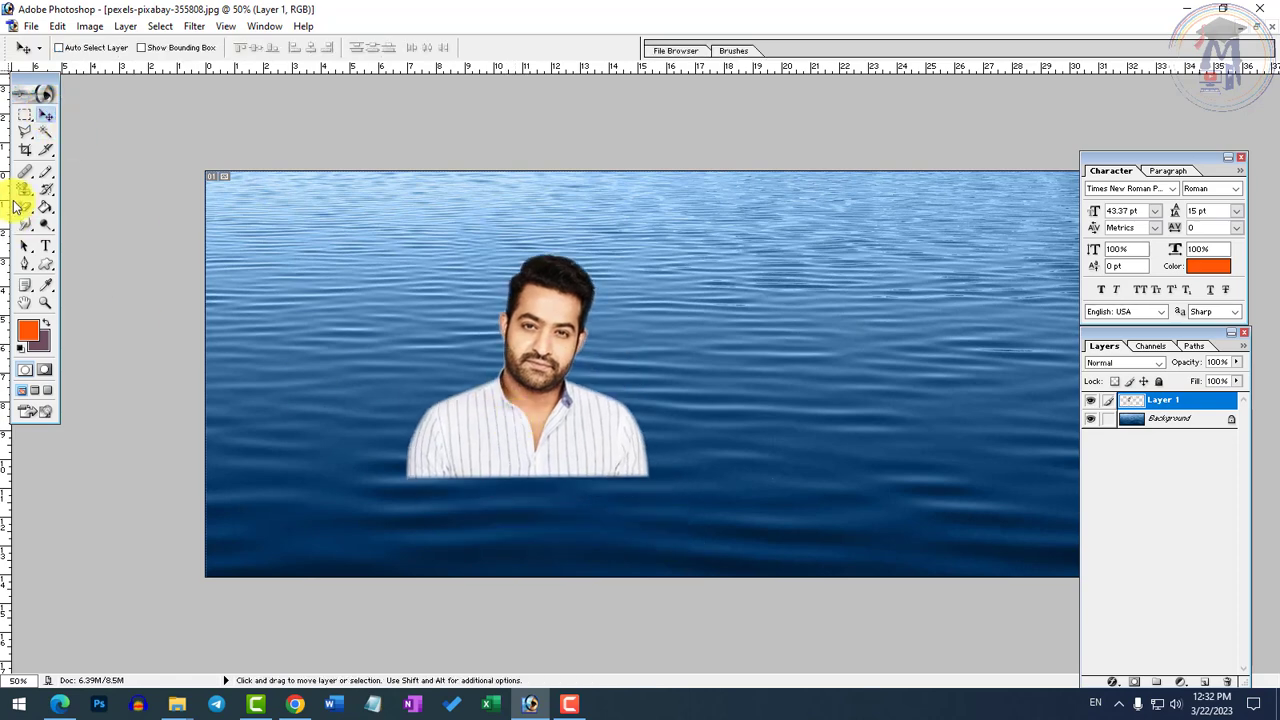
Lasso a wavy area across the bottom of the shirt and the water below, and feather it by 10 pixels
left_click(33, 143)
left_click(86, 130)
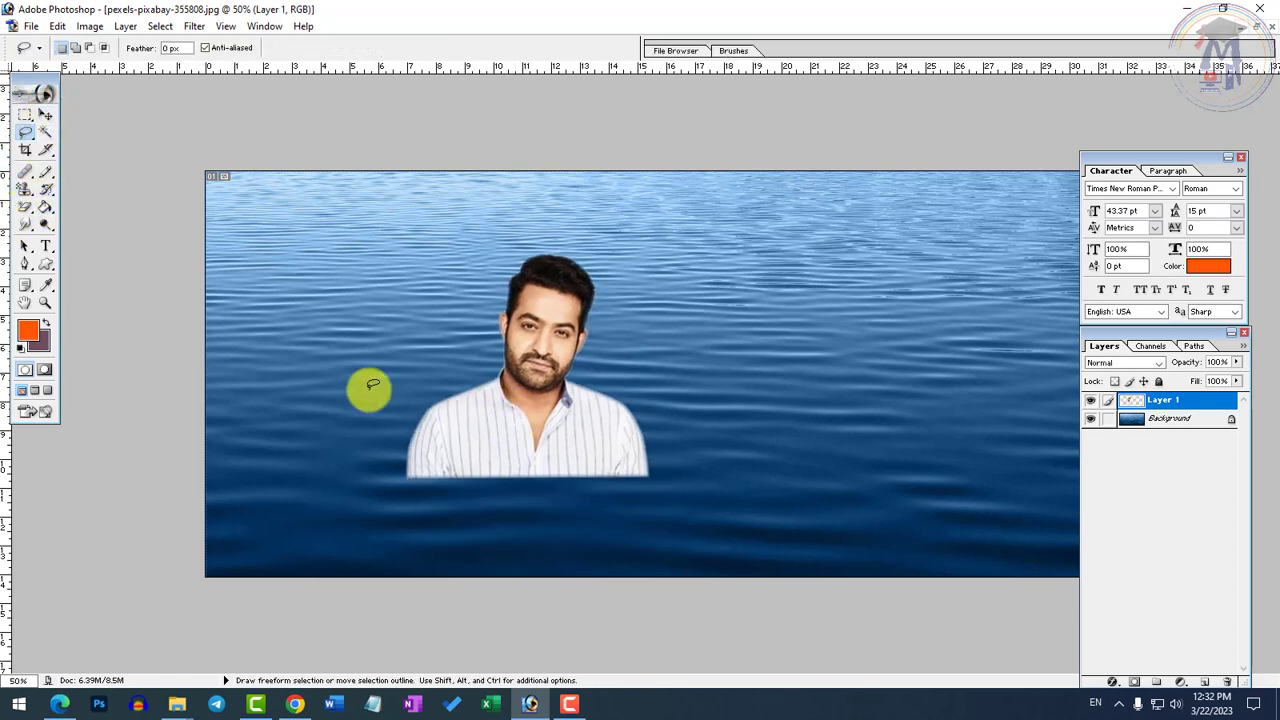
mouse_move(351, 452)
left_mouse_down()
mouse_move(495, 470)
mouse_move(736, 451)
mouse_move(769, 587)
mouse_move(258, 618)
mouse_move(123, 471)
mouse_move(160, 408)
left_mouse_up()
right_click(520, 510)
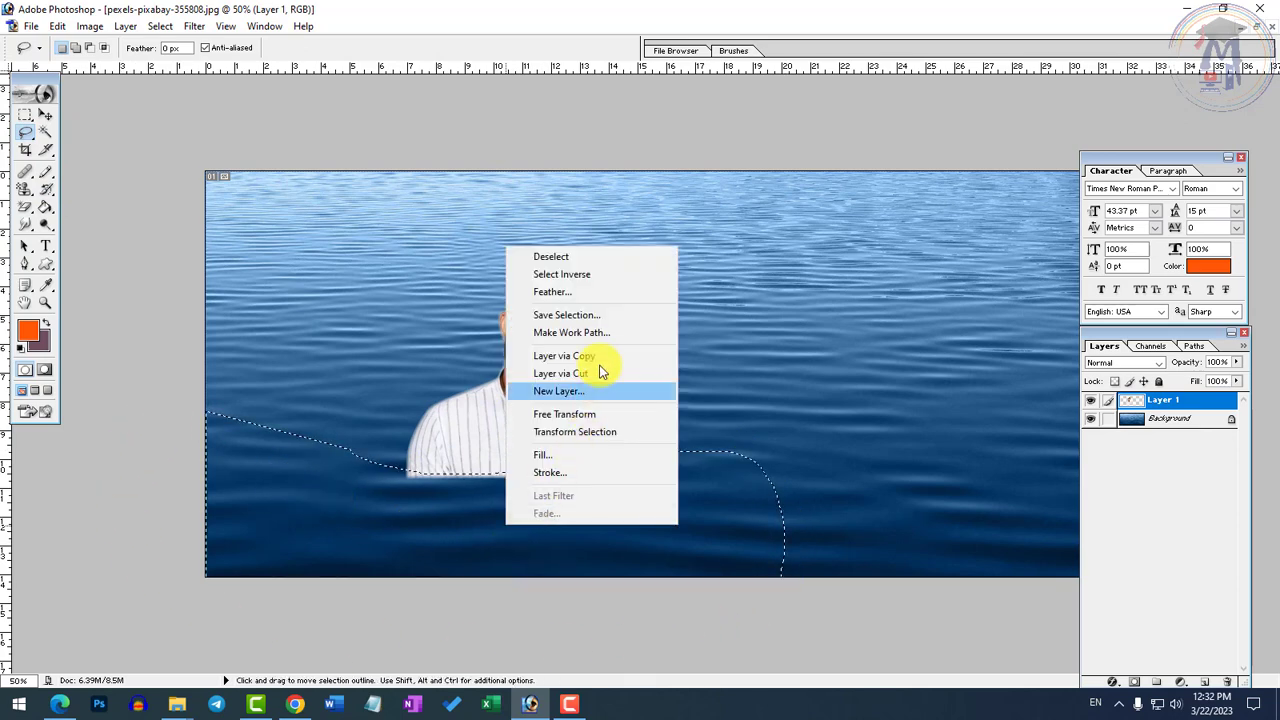
left_click(574, 292)
type("100")
key("Return")
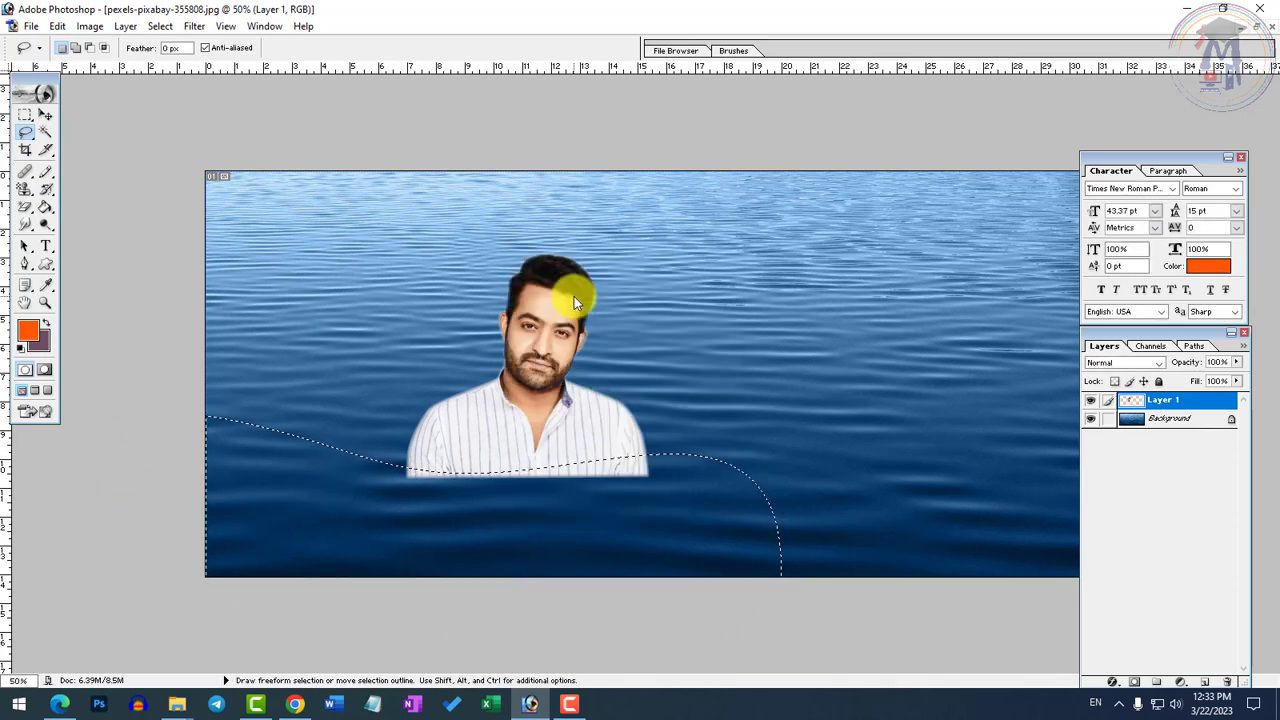
Delete the feathered area repeatedly until the shirt's bottom fades into the water, and clear the selection
key("Delete")
key("Delete")
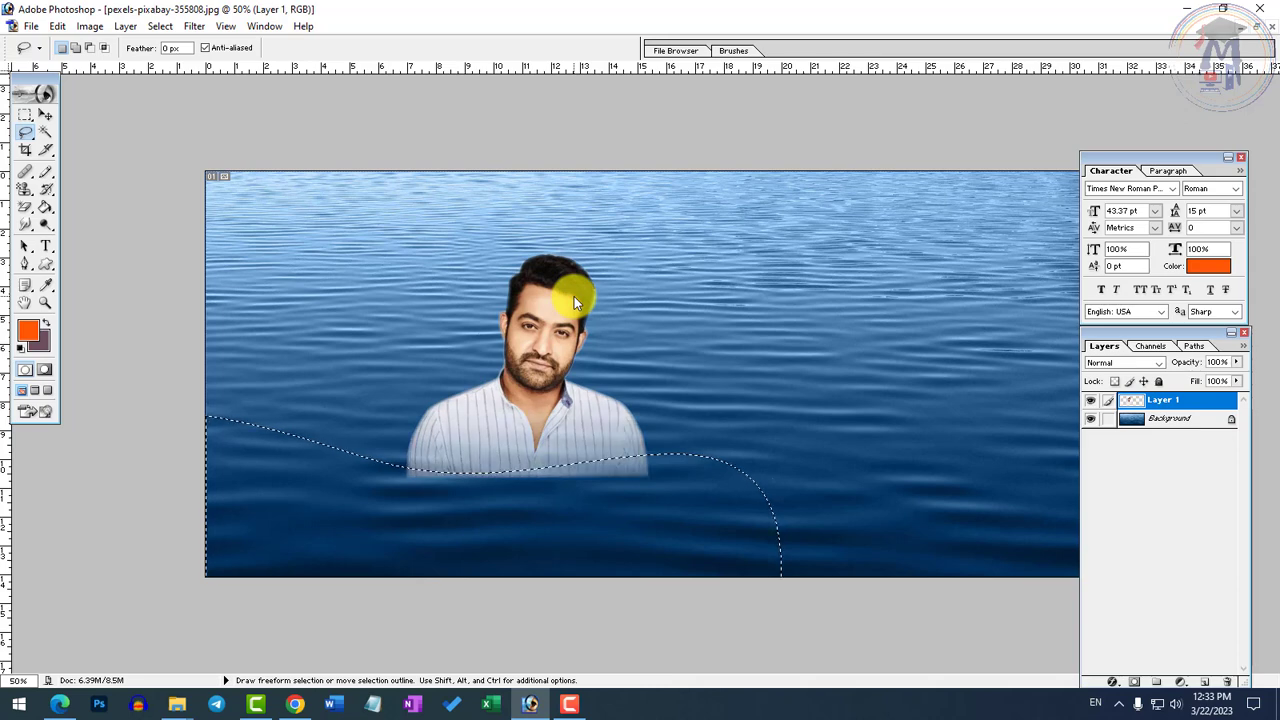
key("Delete")
key("Delete")
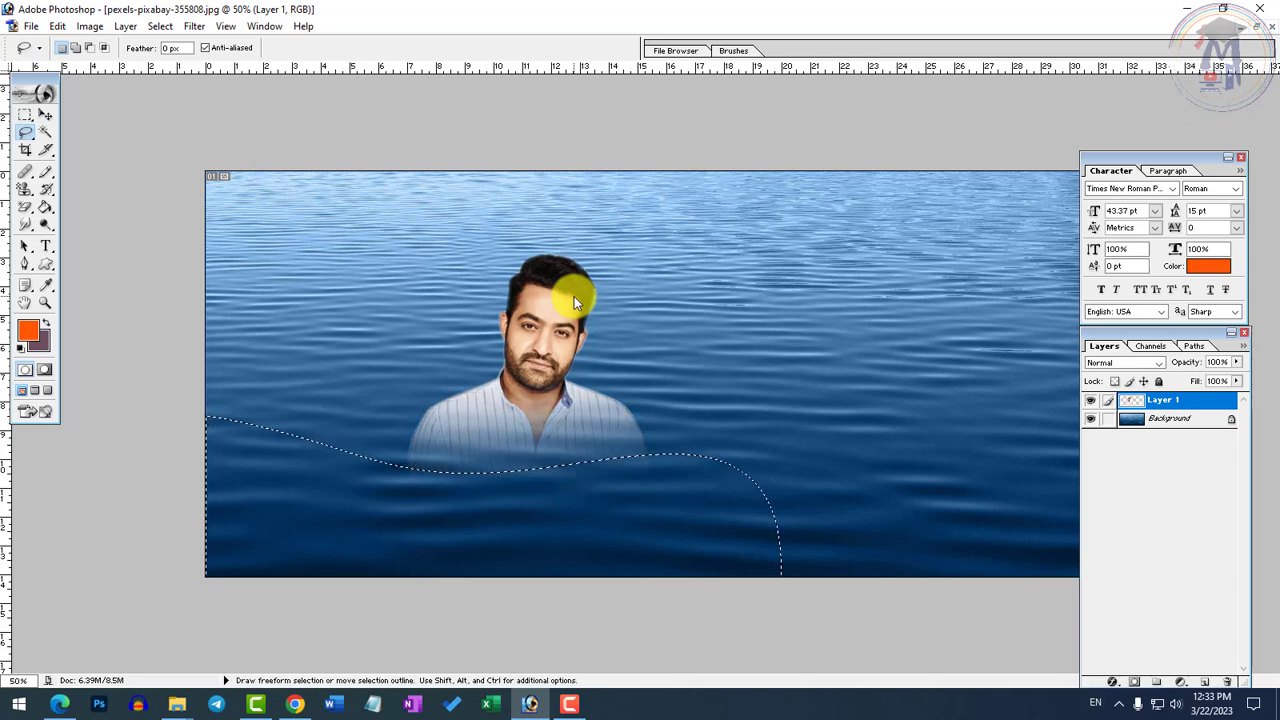
key("Delete")
key("ctrl+d")
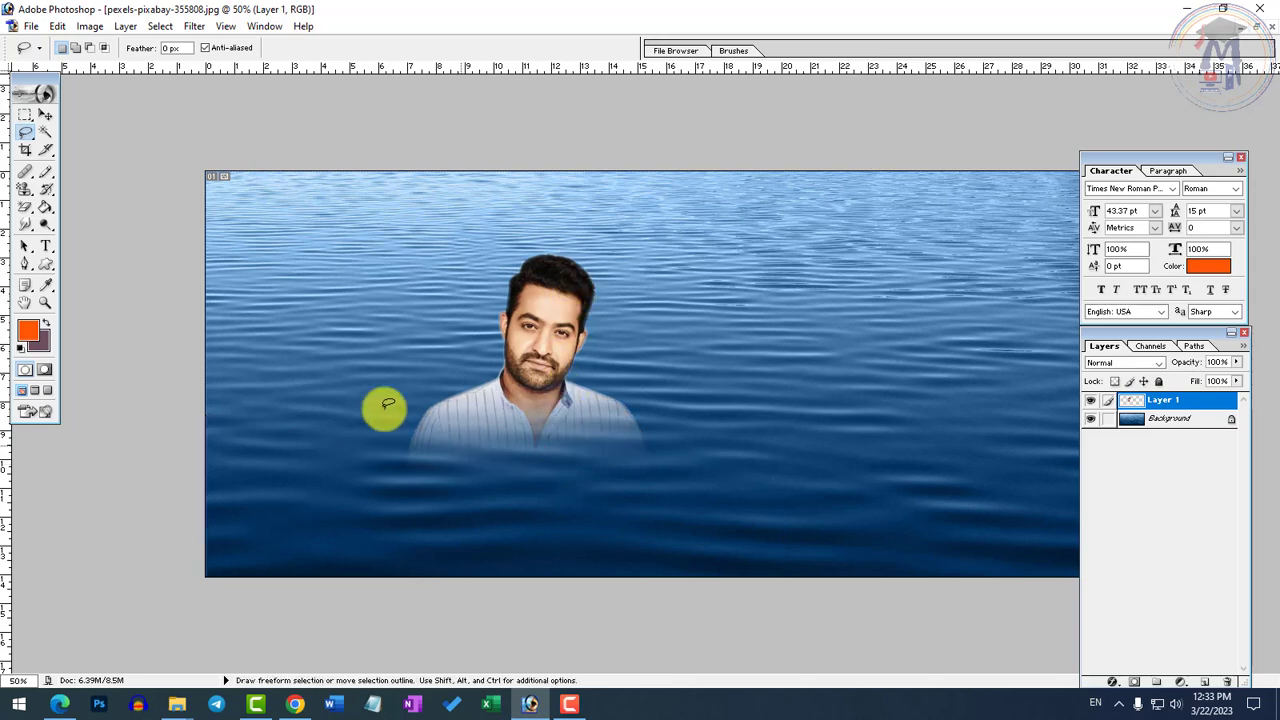
Move the faded man over to the left part of the water
left_click(45, 115)
left_click_drag(553, 402, 383, 429)
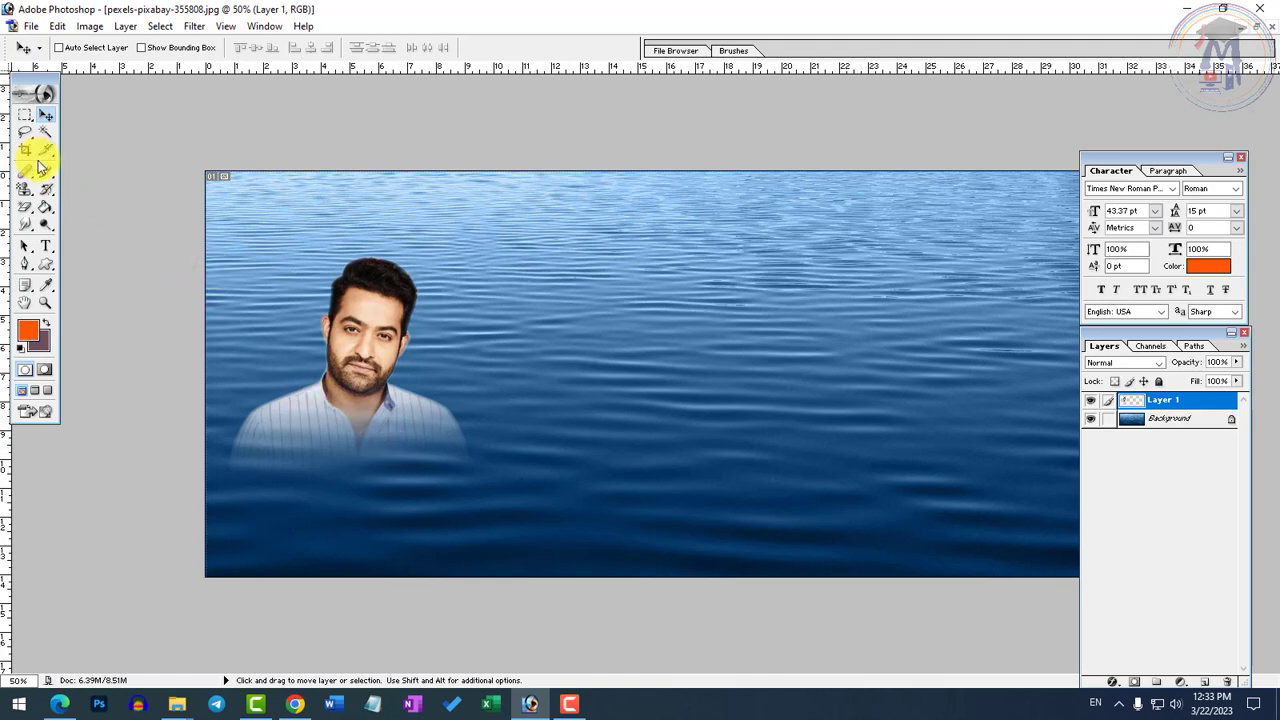
mouse_move(346, 394)
left_mouse_down()
mouse_move(374, 377)
mouse_move(415, 392)
mouse_move(414, 381)
mouse_move(435, 422)
mouse_move(433, 407)
mouse_move(363, 391)
left_mouse_up()
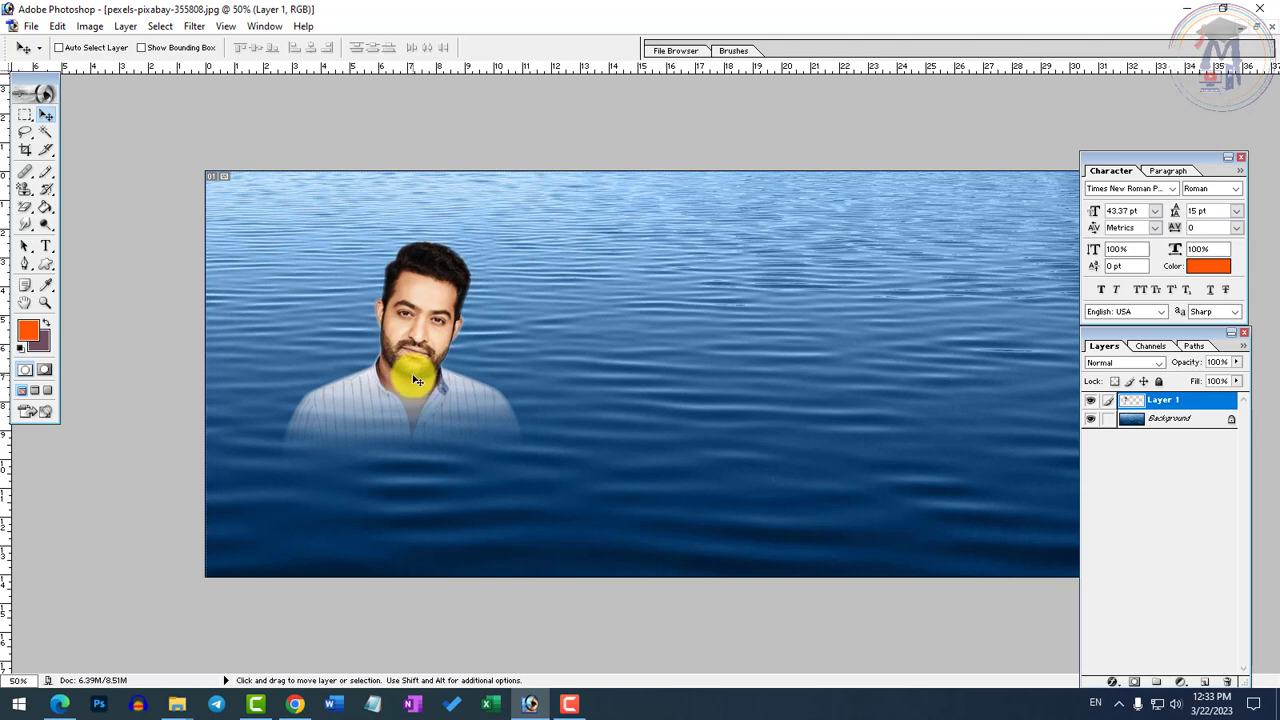
Minimize the water image and ntr.jpg, and close the file-opening dialog without choosing a file
left_click(1243, 35)
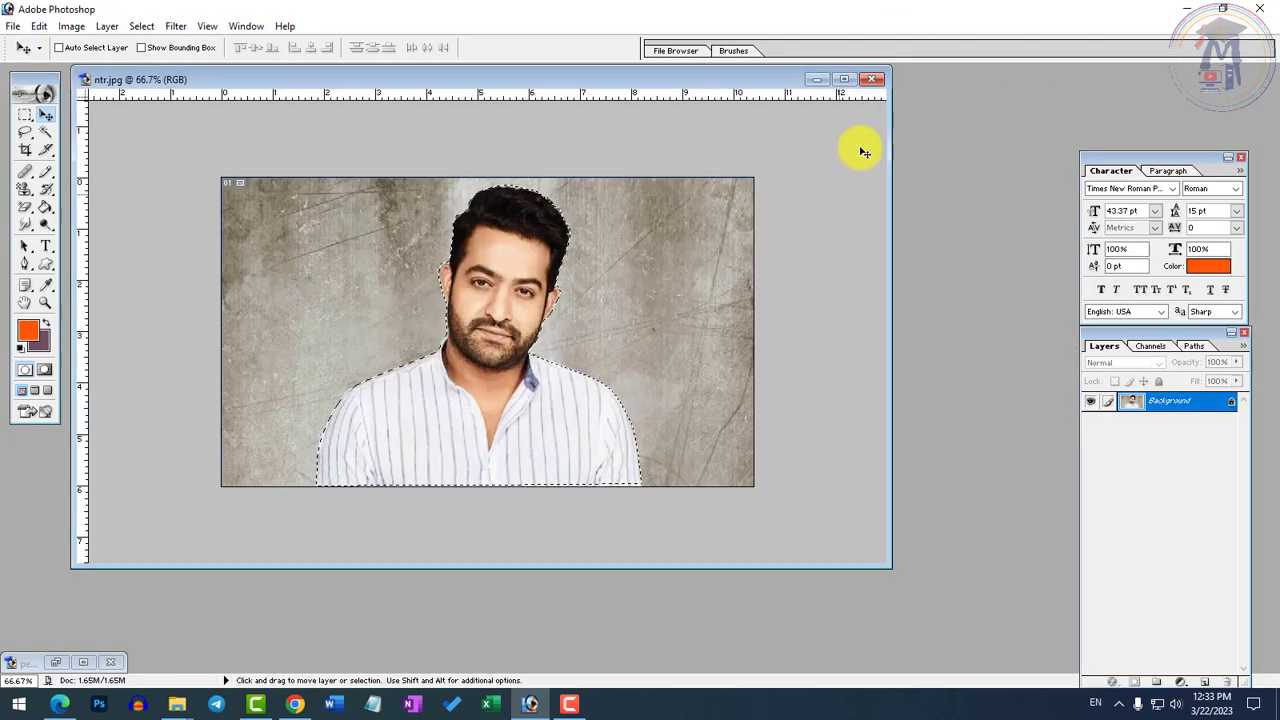
left_click(823, 76)
double_click(246, 279)
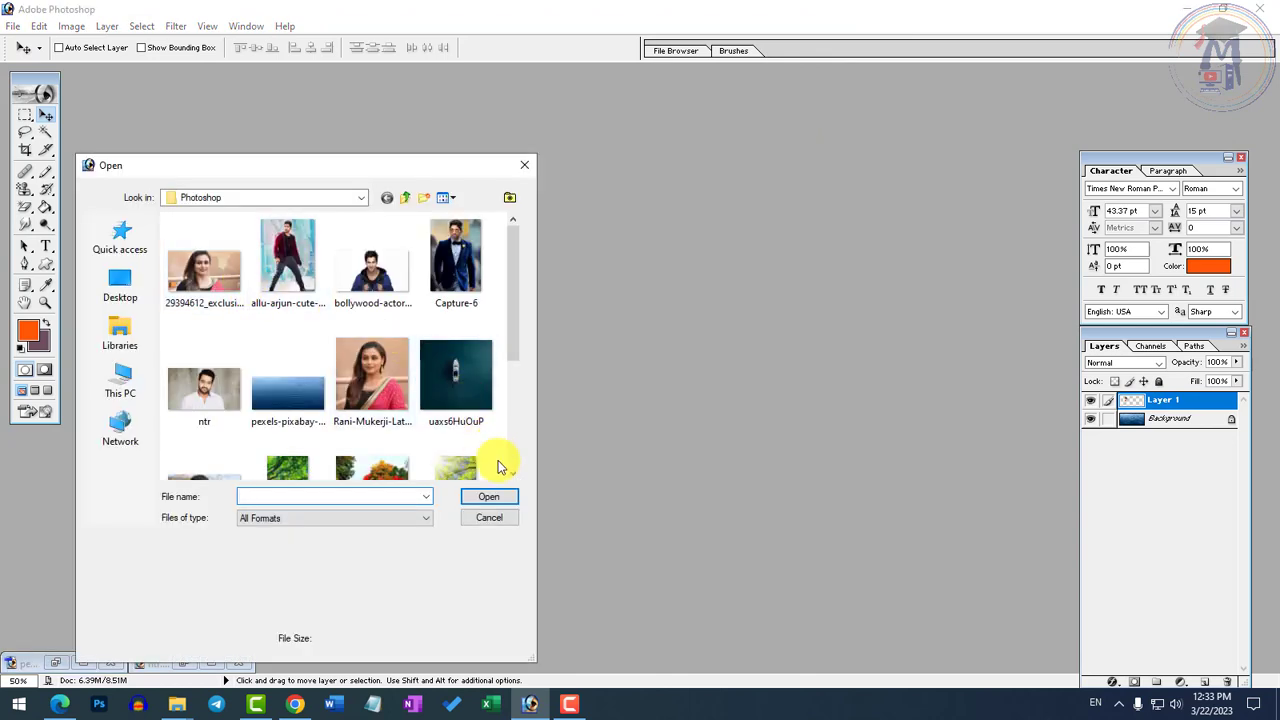
left_click(492, 519)
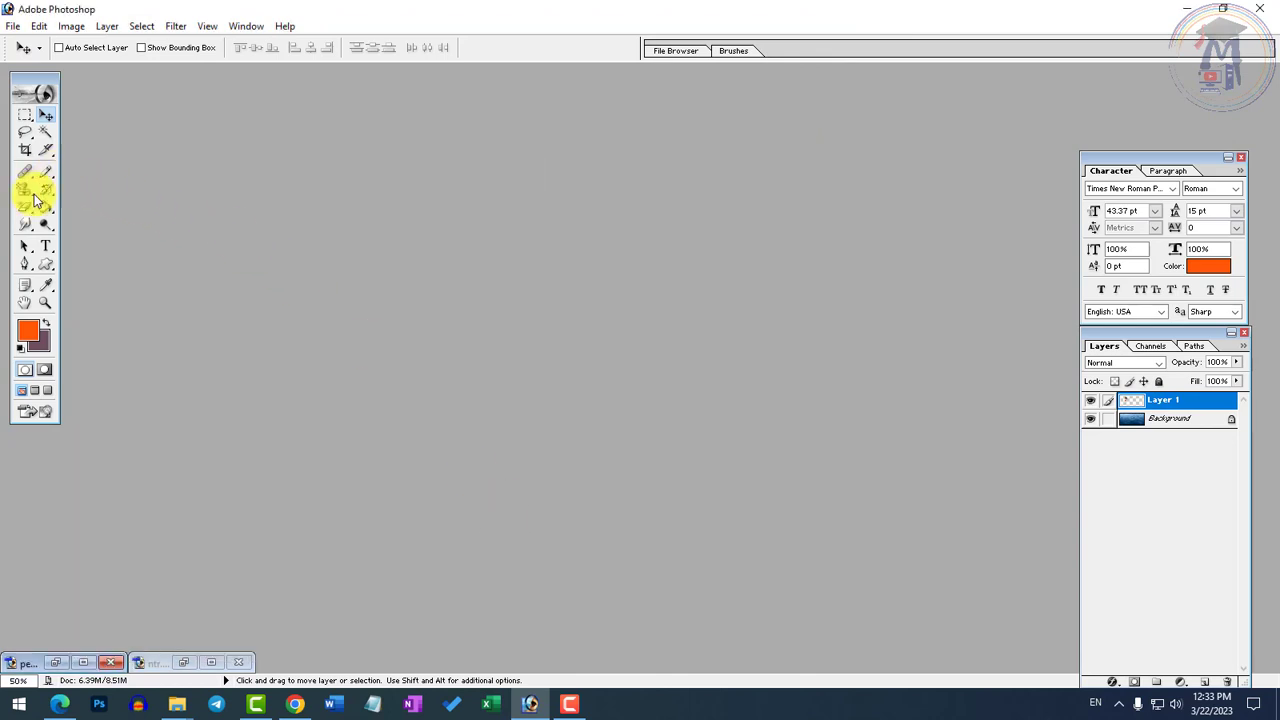
Activate the Custom Shape tool and restore the minimized pexels-pixabay-355808.jpg image
left_click(45, 265)
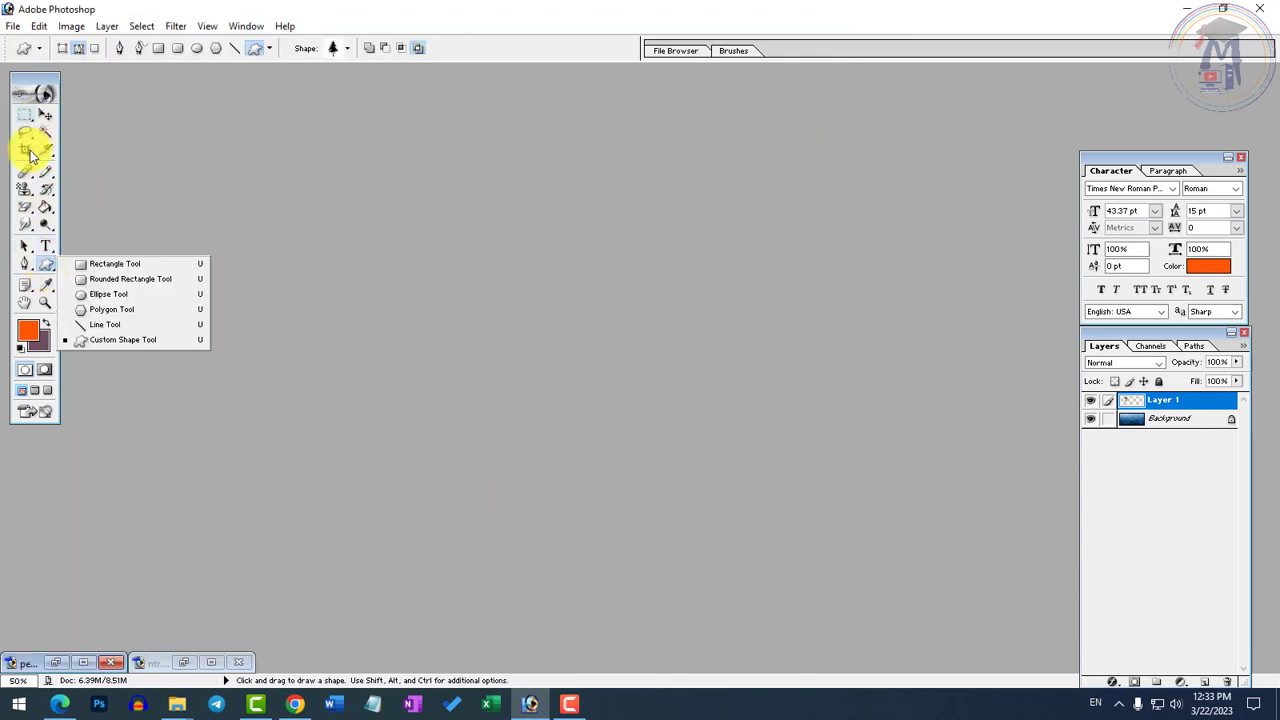
left_click(13, 26)
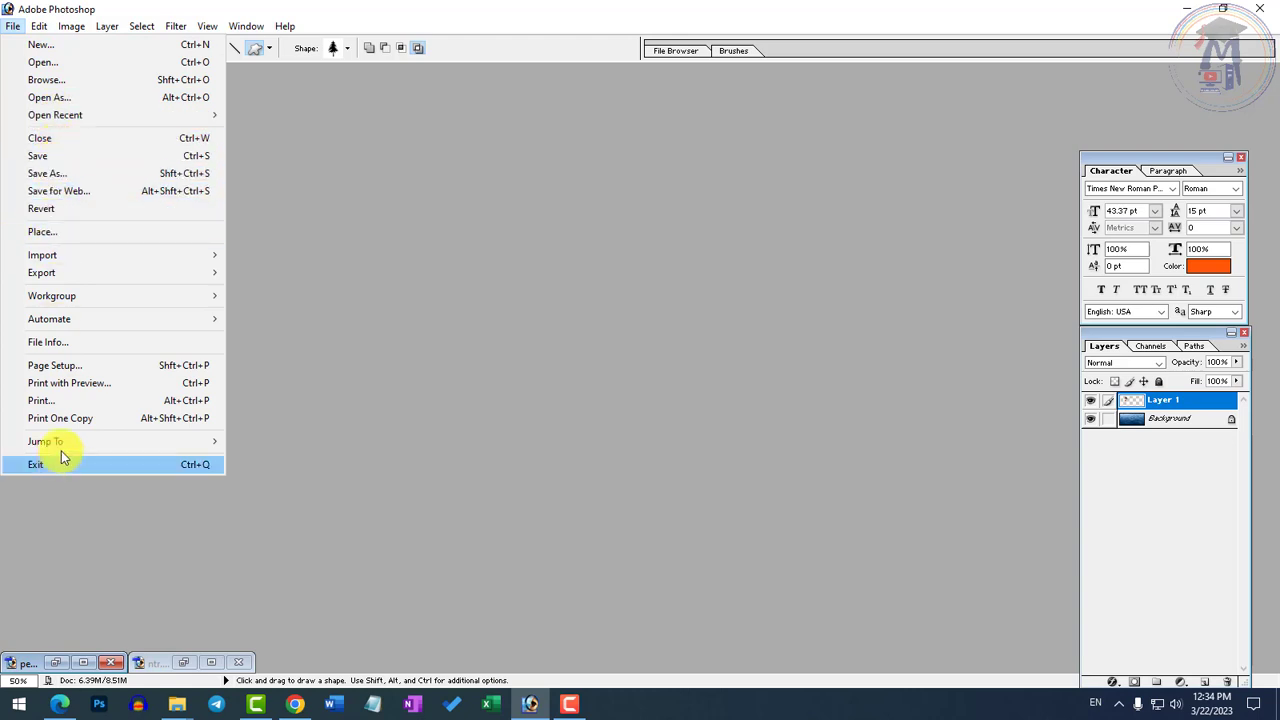
left_click(457, 477)
left_click(56, 663)
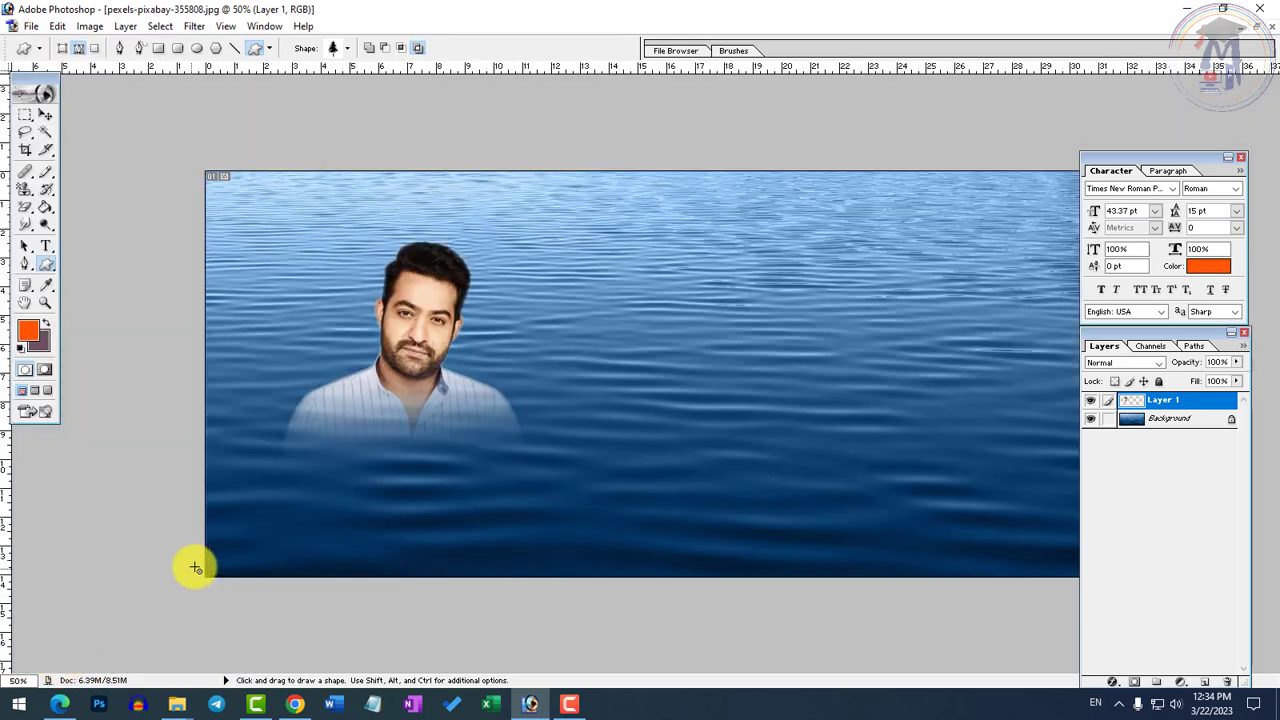
Open the print preview of the water image and turn on scaling to fit the media
left_click(31, 26)
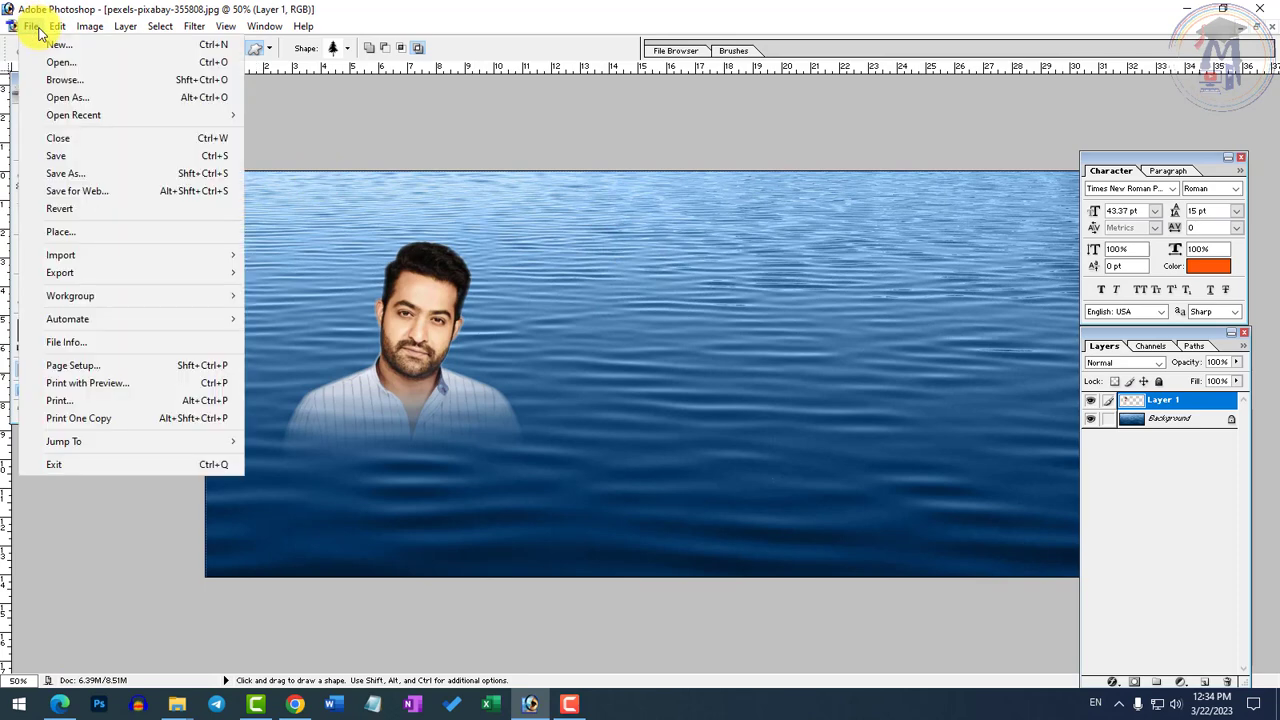
left_click(80, 388)
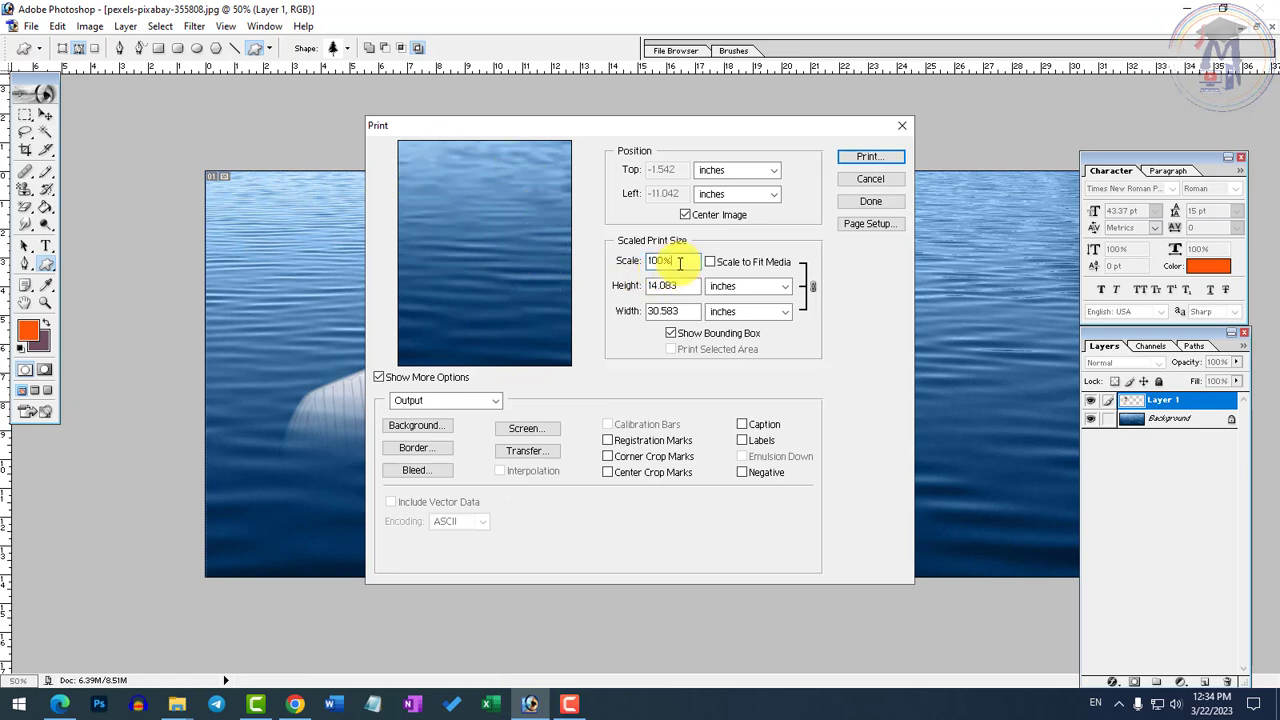
left_click_drag(679, 263, 630, 262)
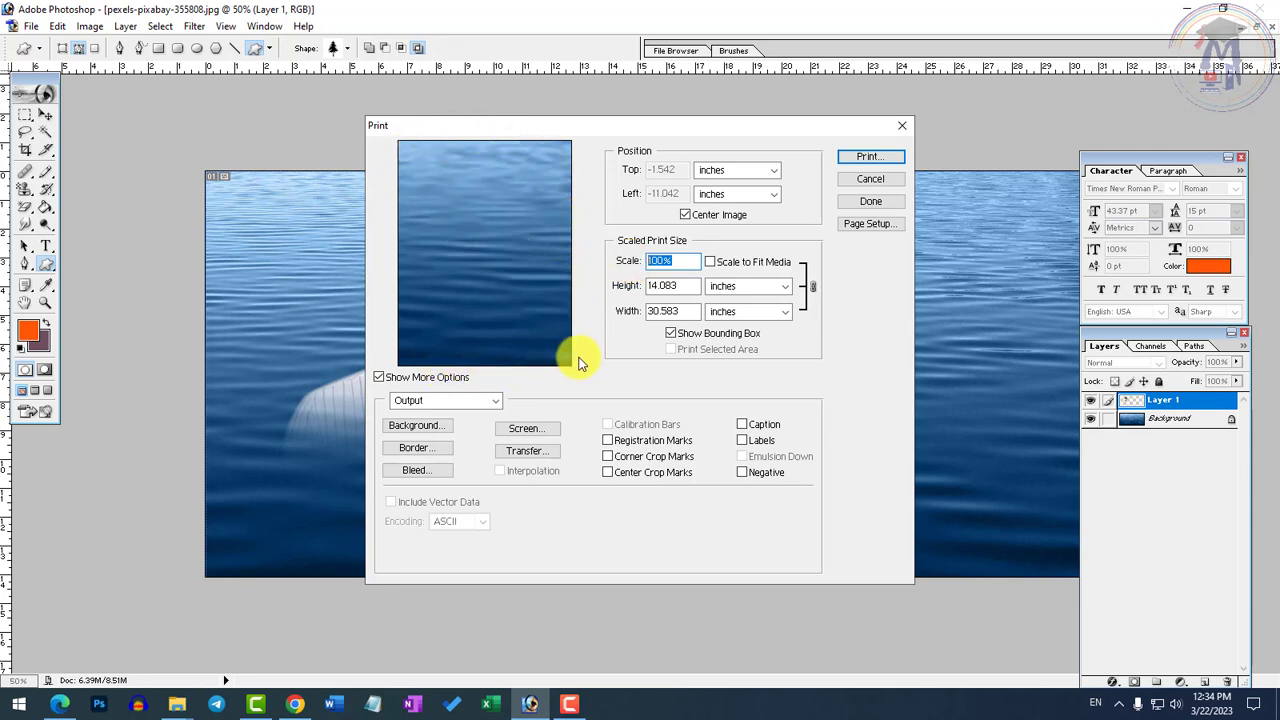
left_click(711, 263)
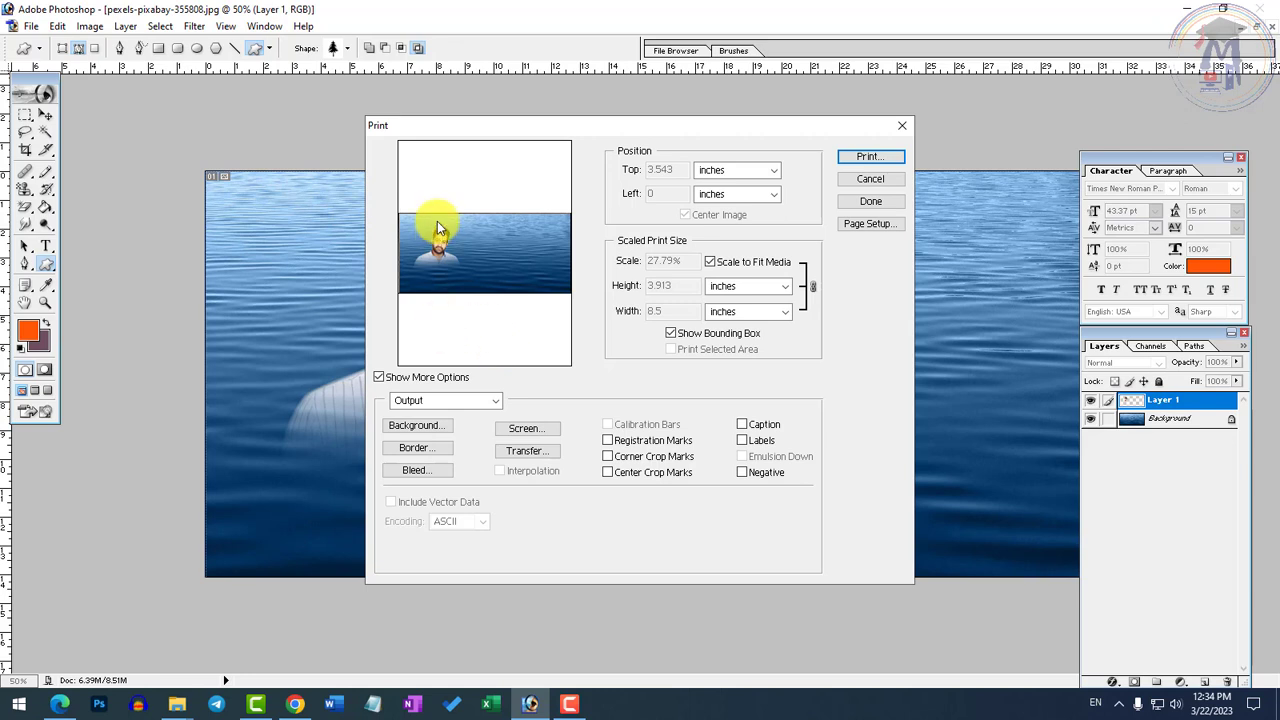
left_click(709, 263)
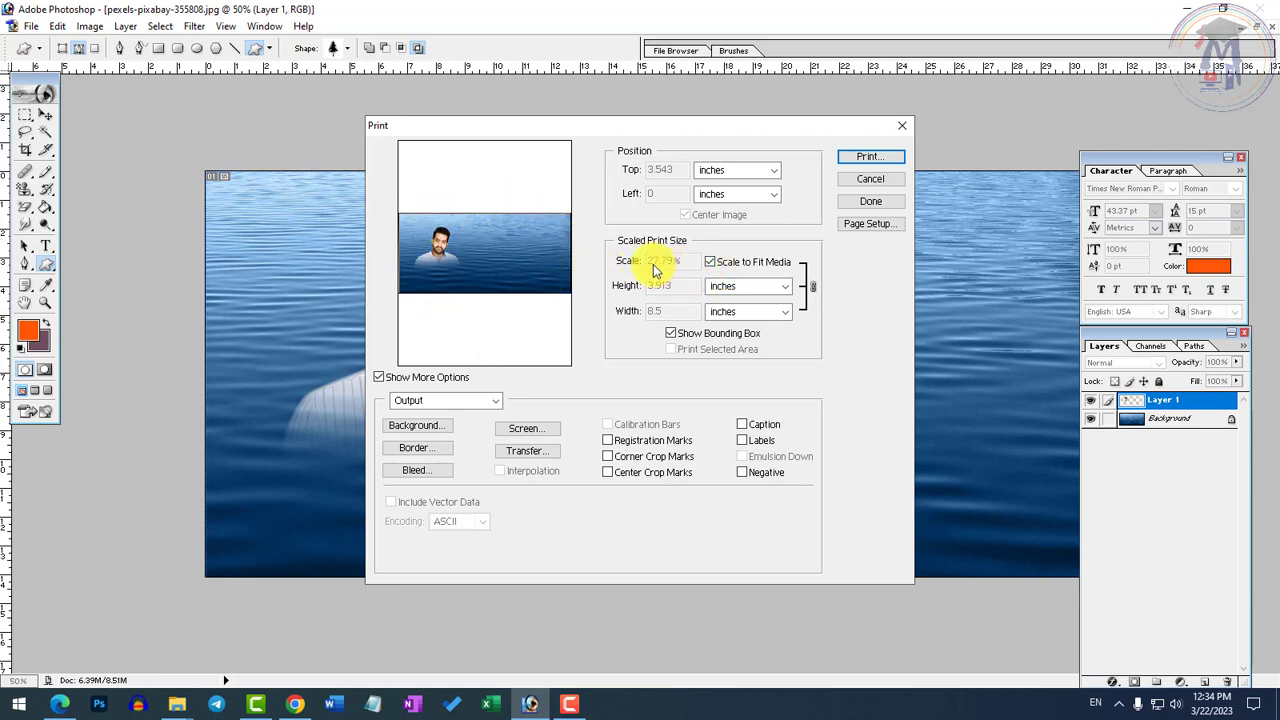
left_click(731, 266)
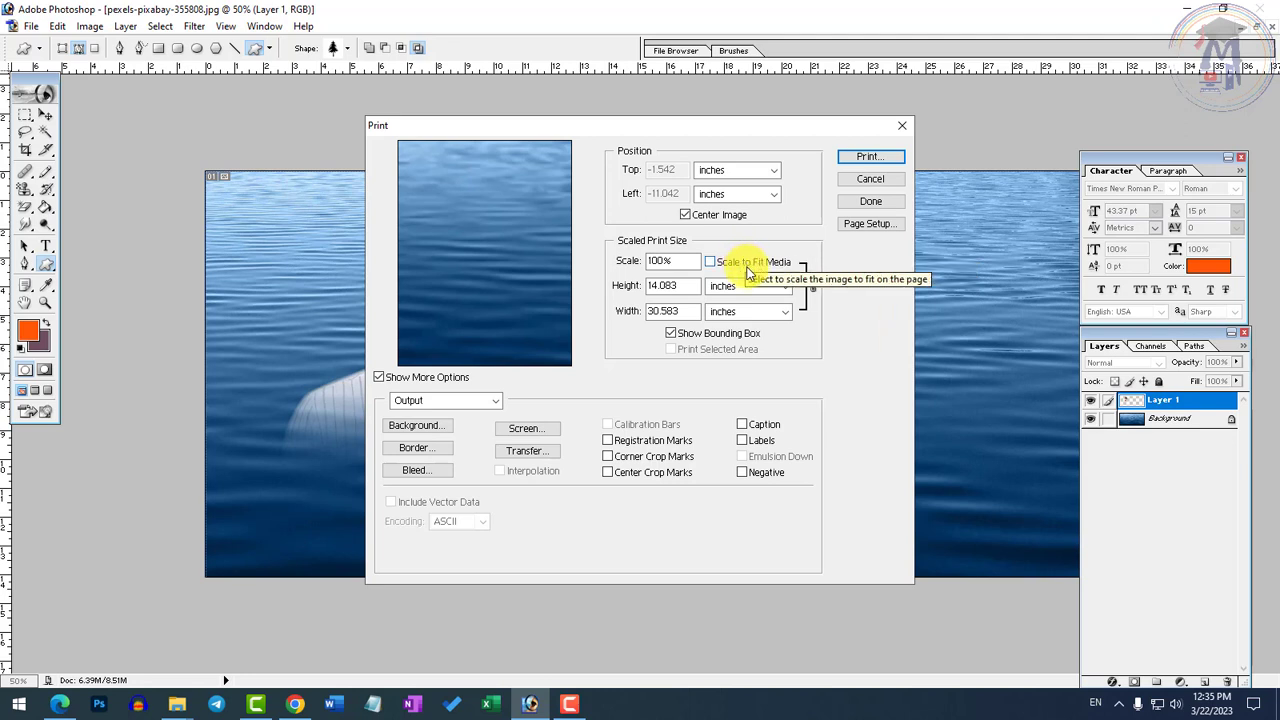
left_click(749, 264)
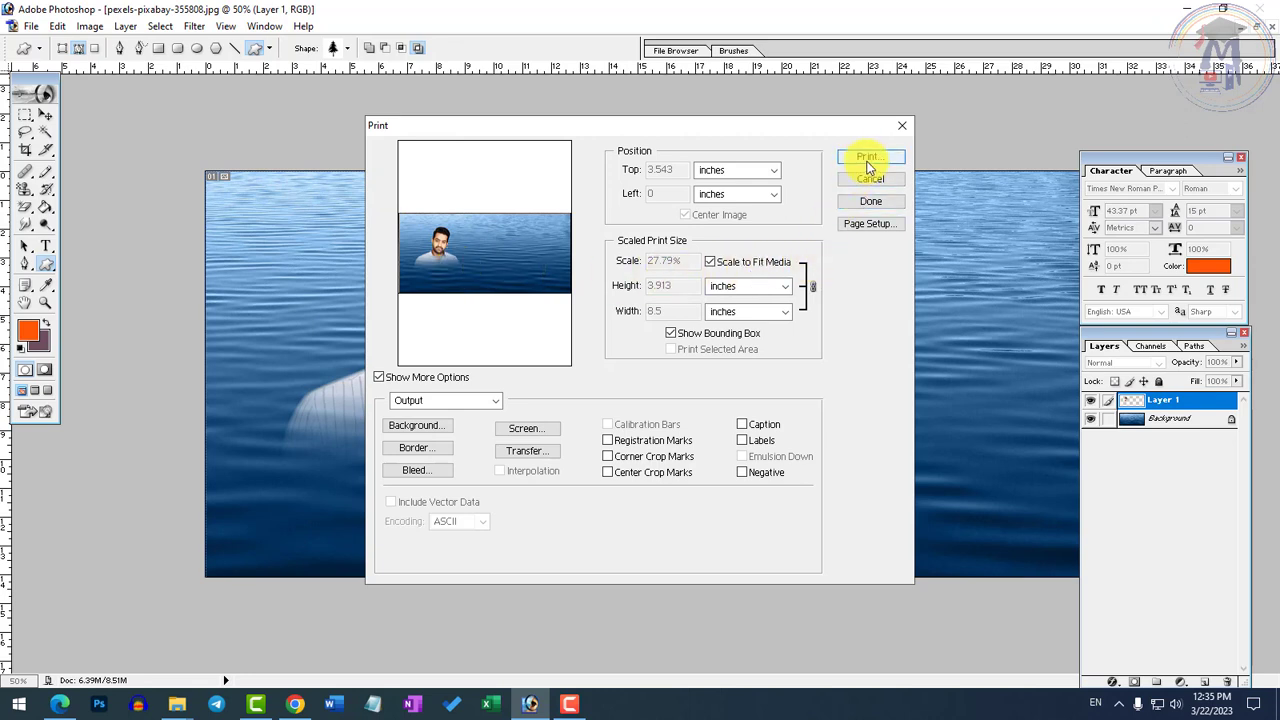
Set the print page to A4 paper with landscape orientation
left_click(885, 224)
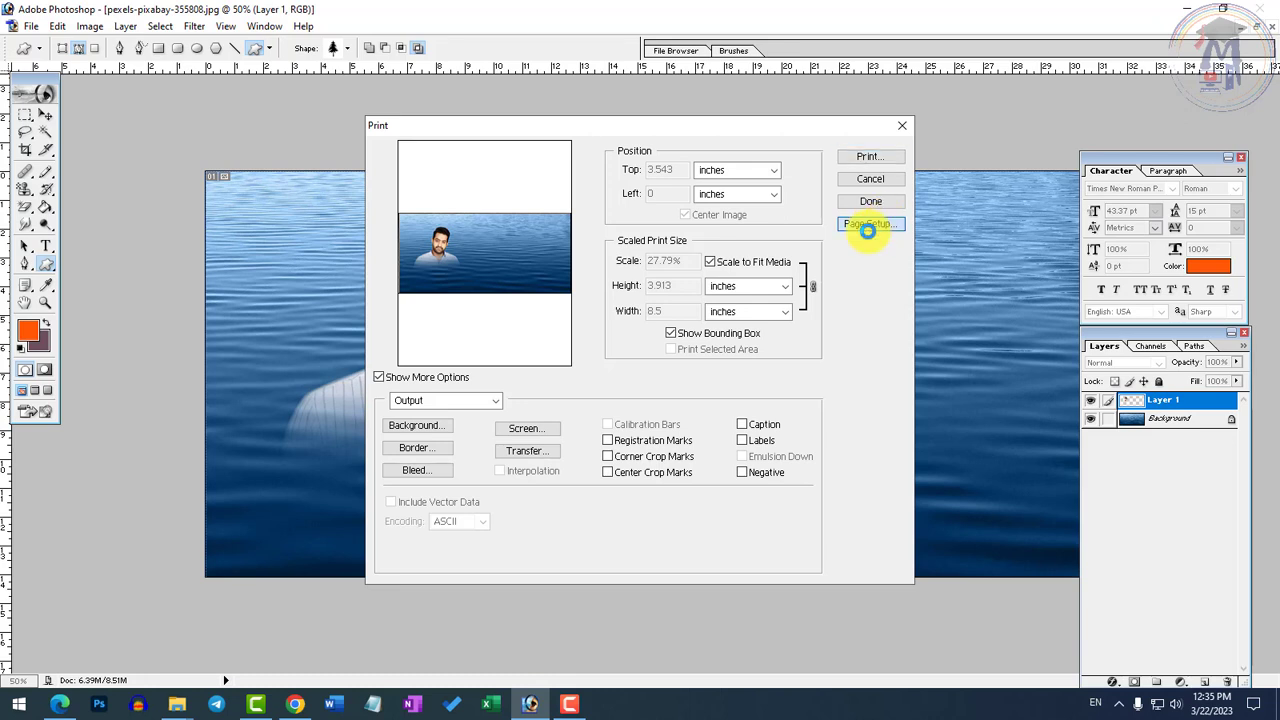
left_click(541, 358)
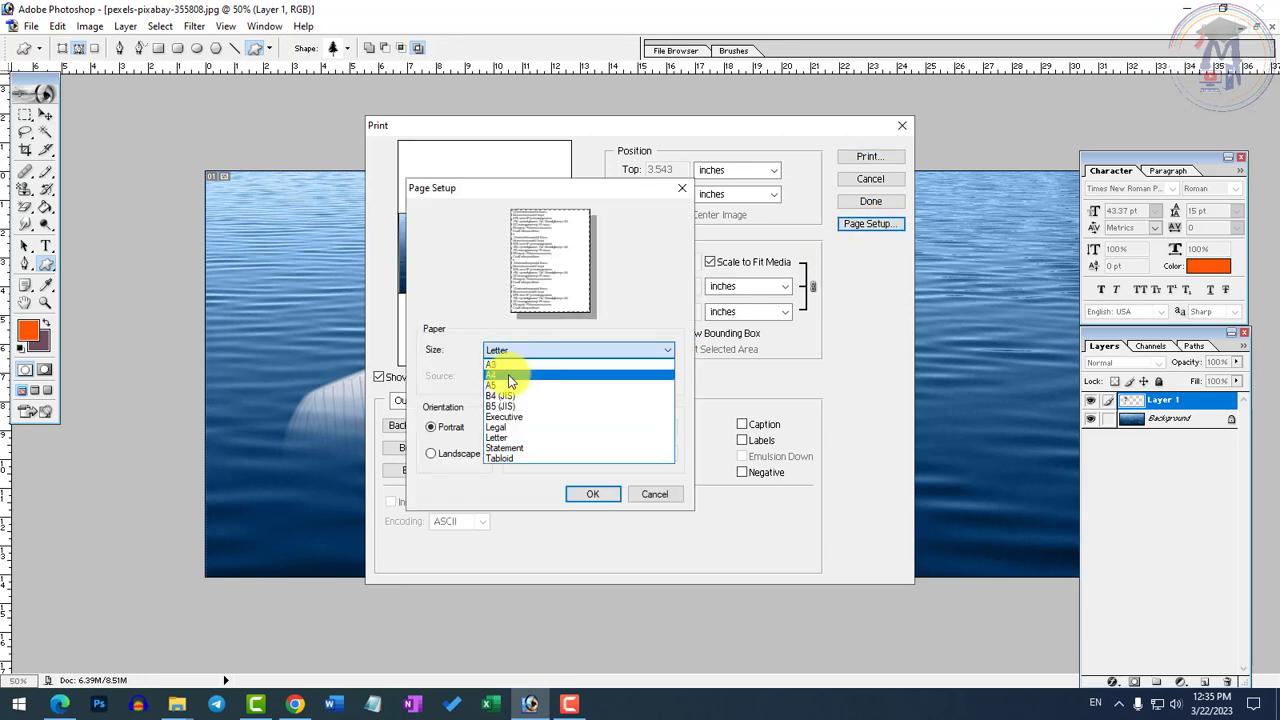
left_click(508, 374)
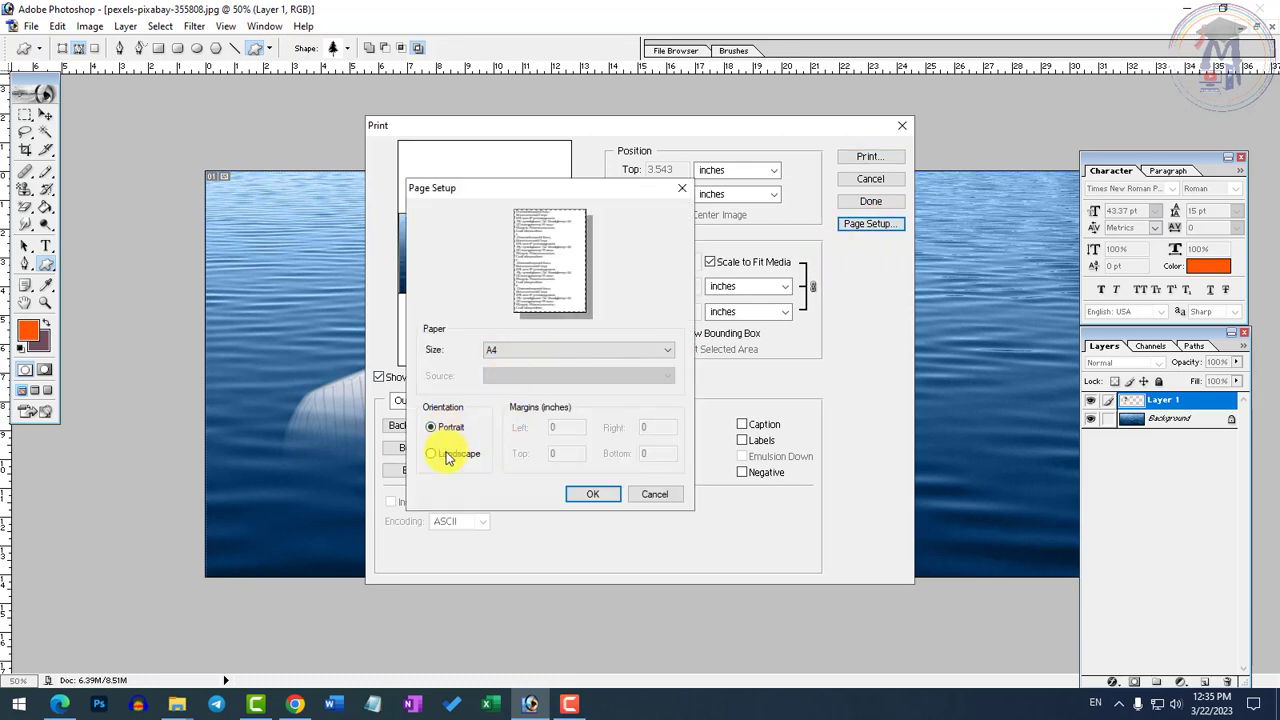
left_click(593, 494)
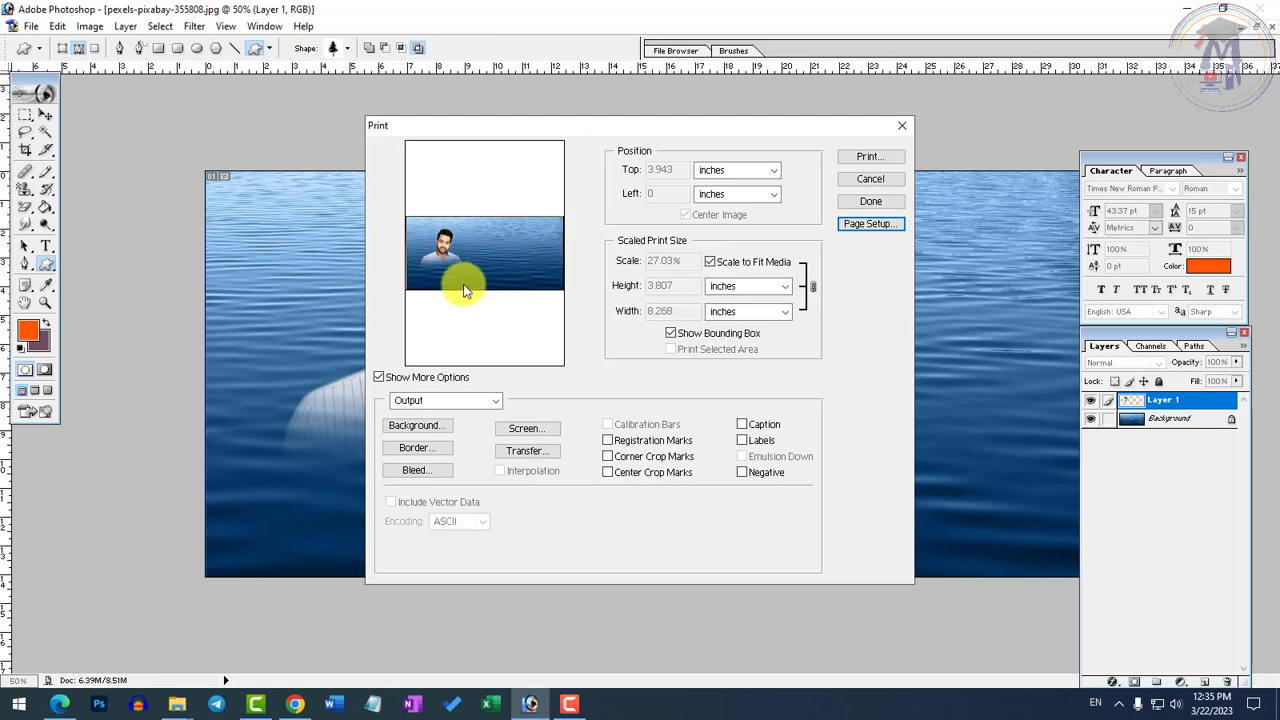
left_click(877, 227)
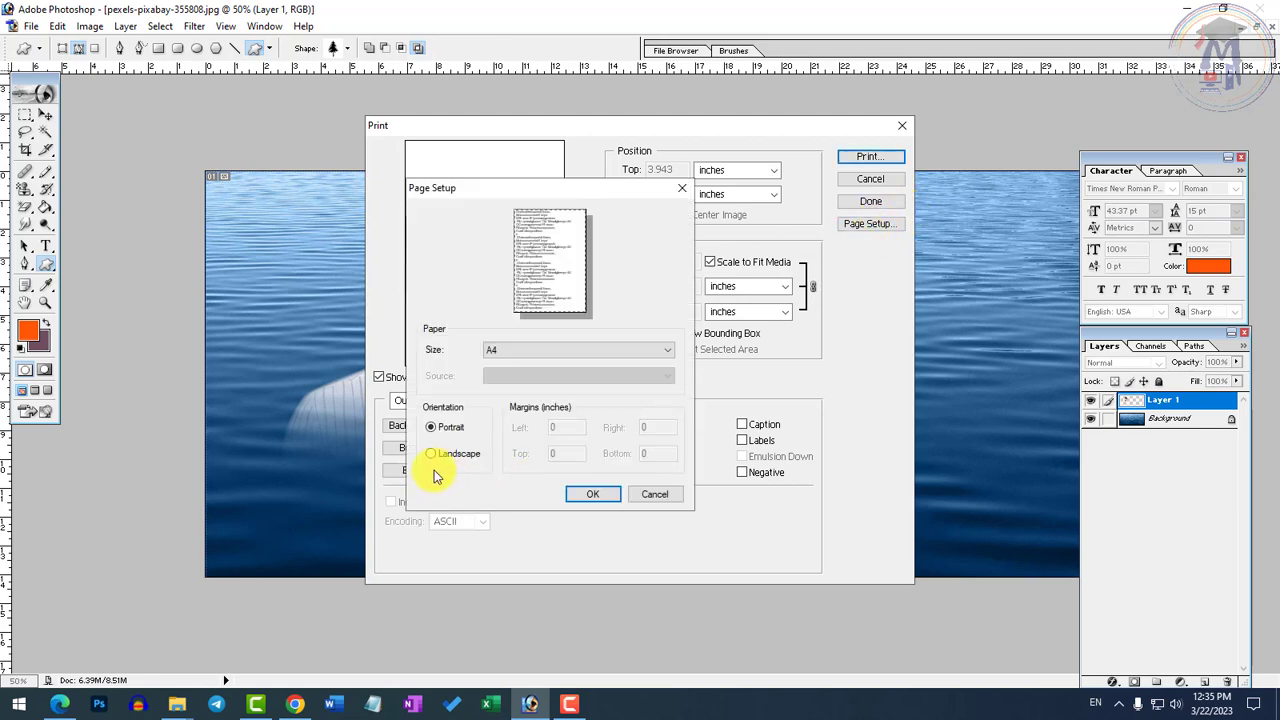
left_click(449, 458)
left_click(592, 496)
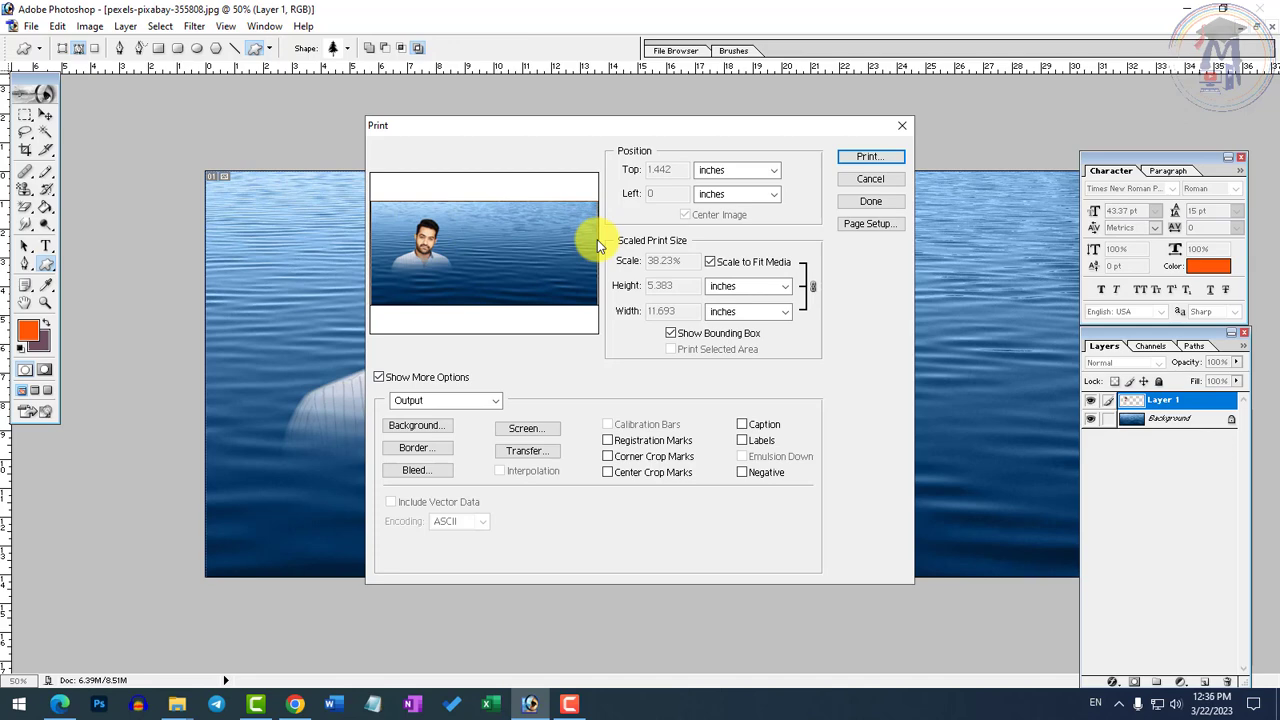
Proceed to the printer settings, examine the available printers and the number of copies, and cancel without printing
left_click(870, 160)
left_click(585, 109)
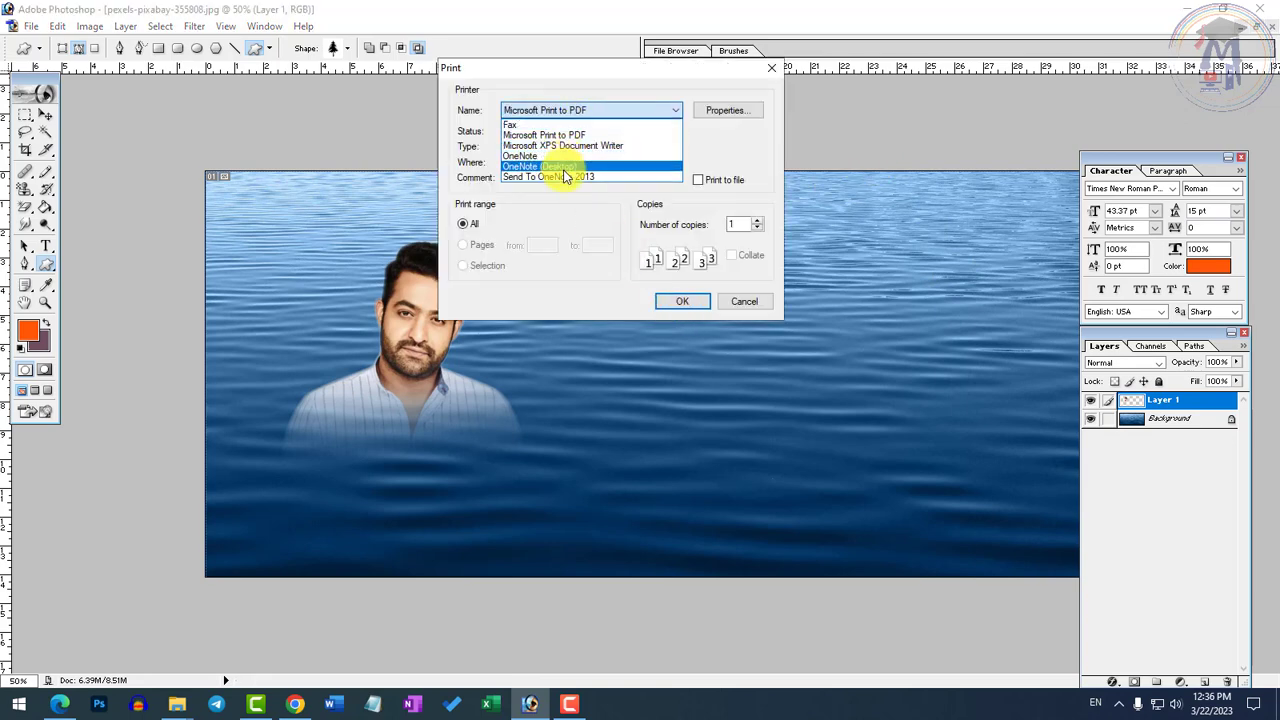
left_click(572, 220)
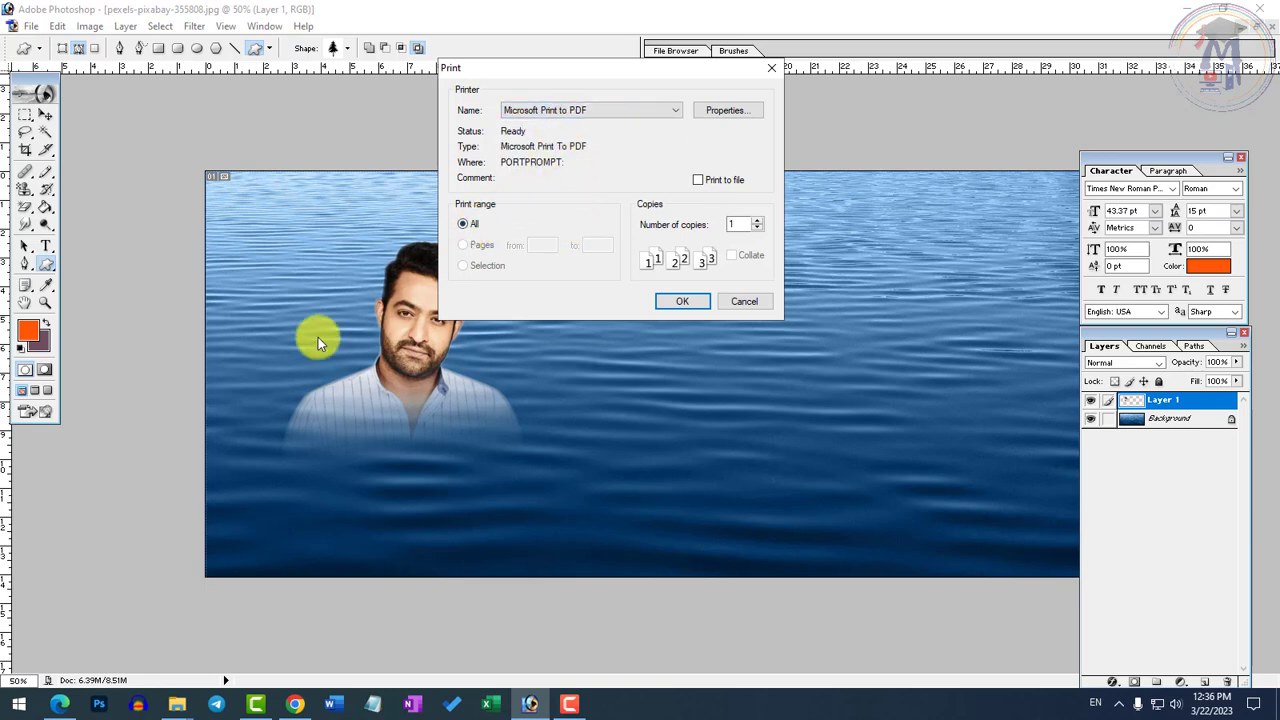
double_click(737, 224)
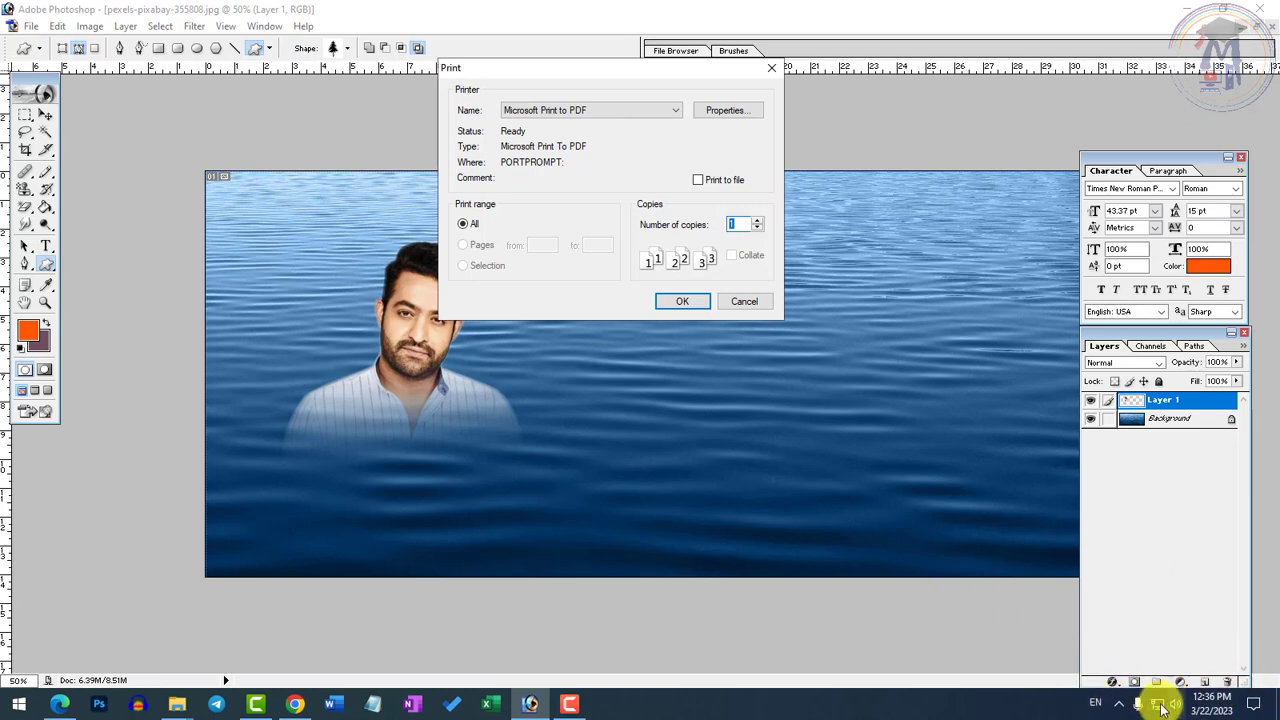
left_click(750, 304)
Reopen the print preview, check the page layout and the final print dialog, and cancel it
left_click(31, 26)
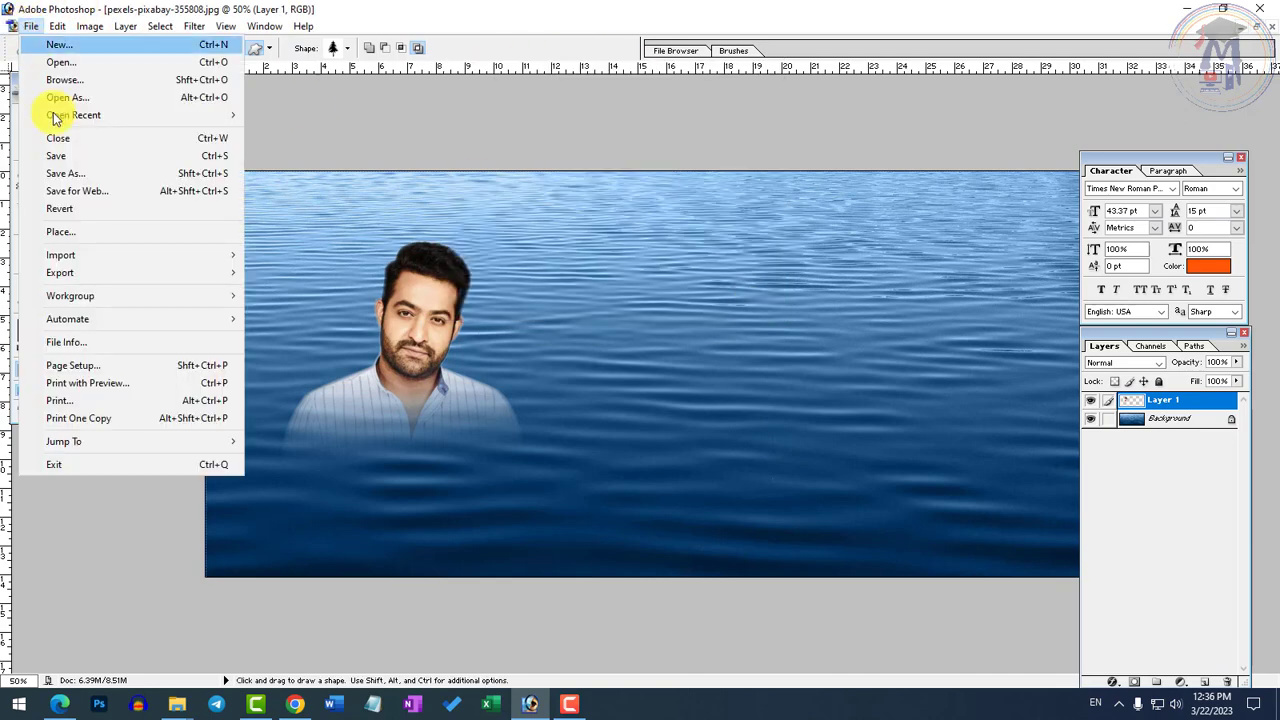
left_click(88, 383)
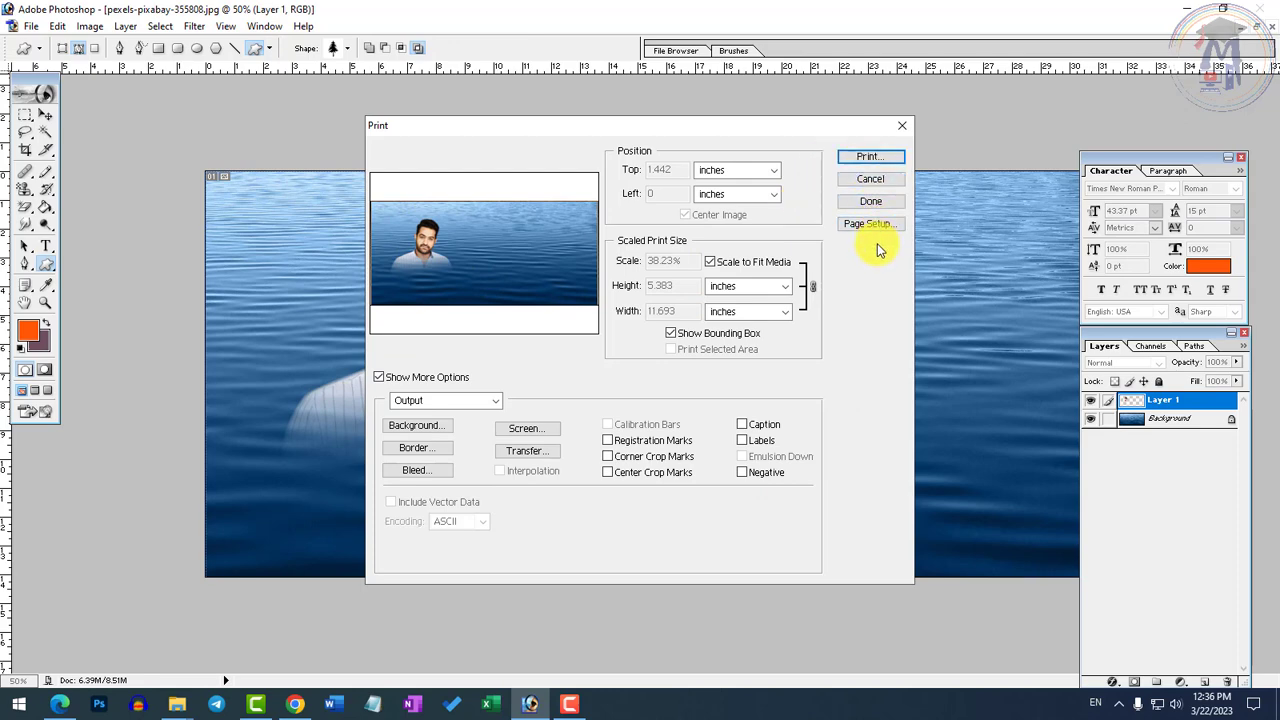
left_click(868, 157)
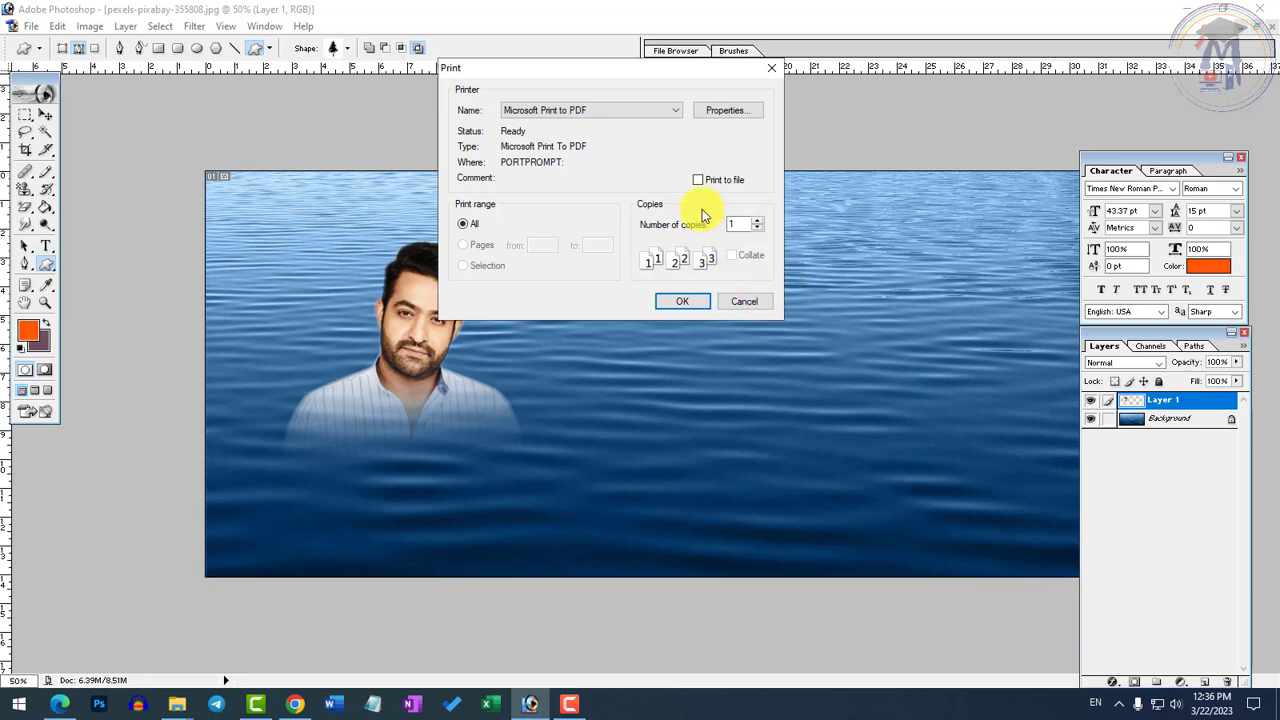
left_click(738, 301)
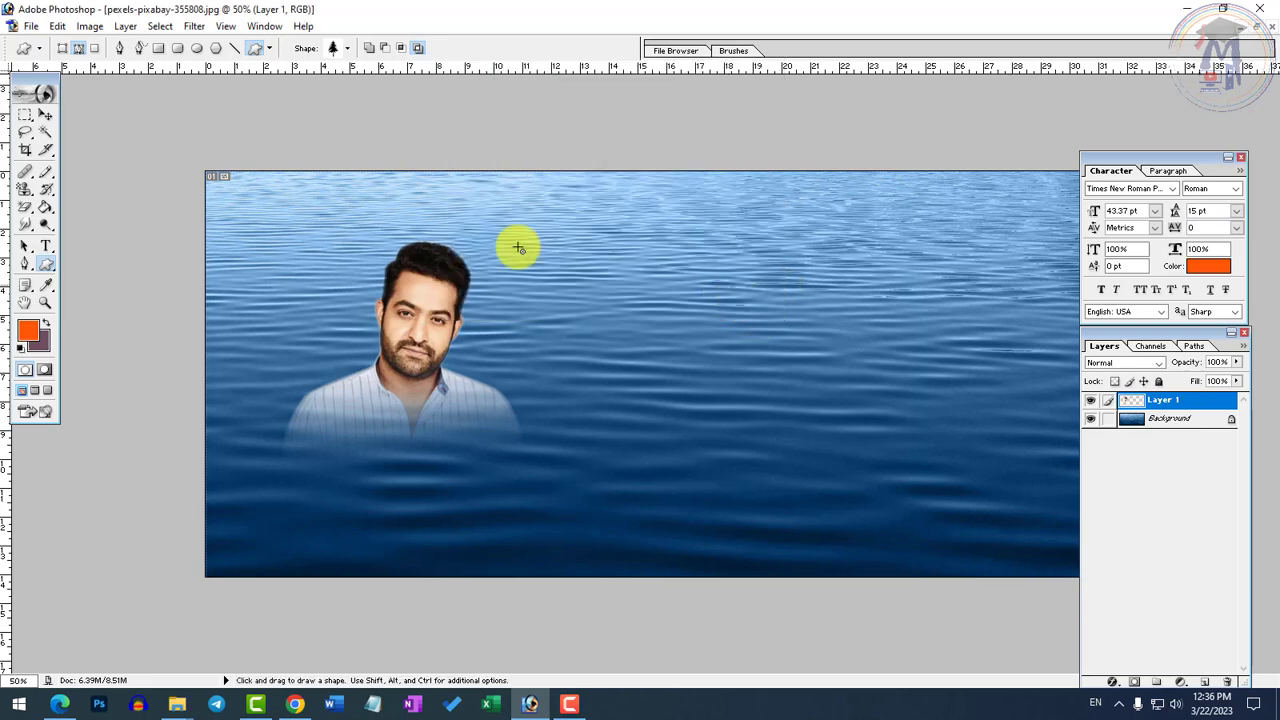
Try to import an image from a scanner or camera through WIA Support
left_click(31, 26)
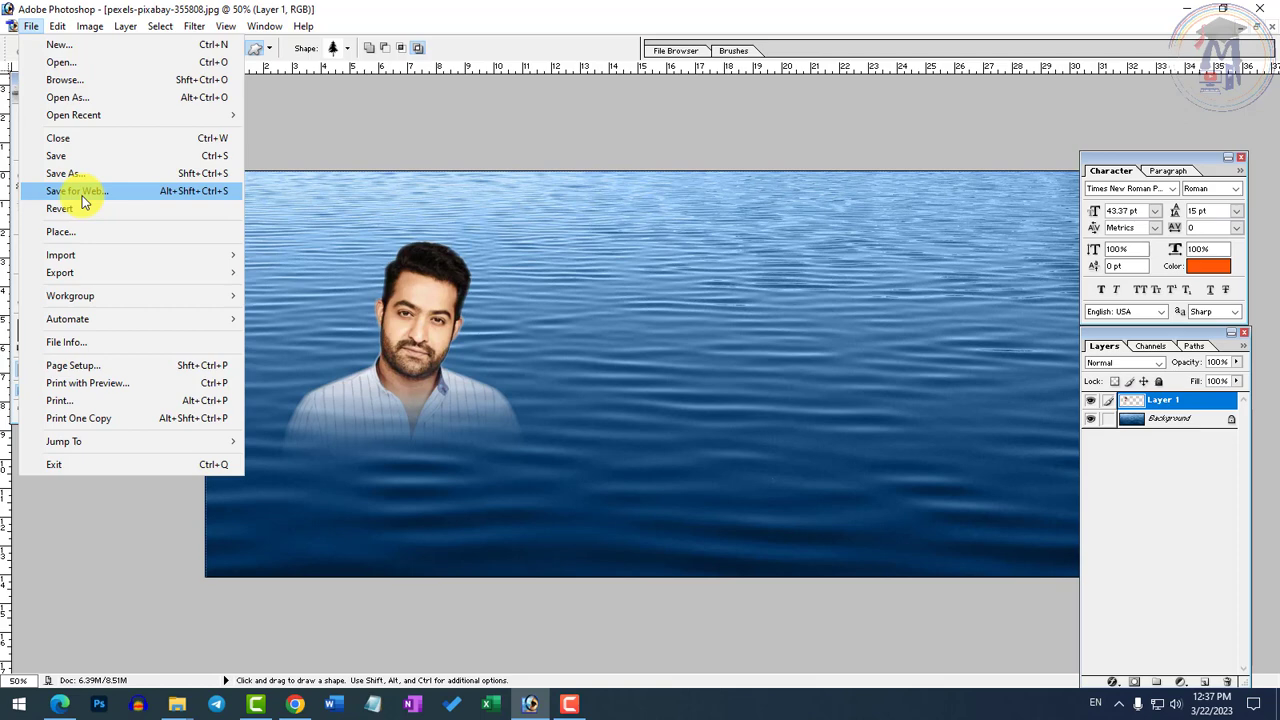
mouse_move(75, 254)
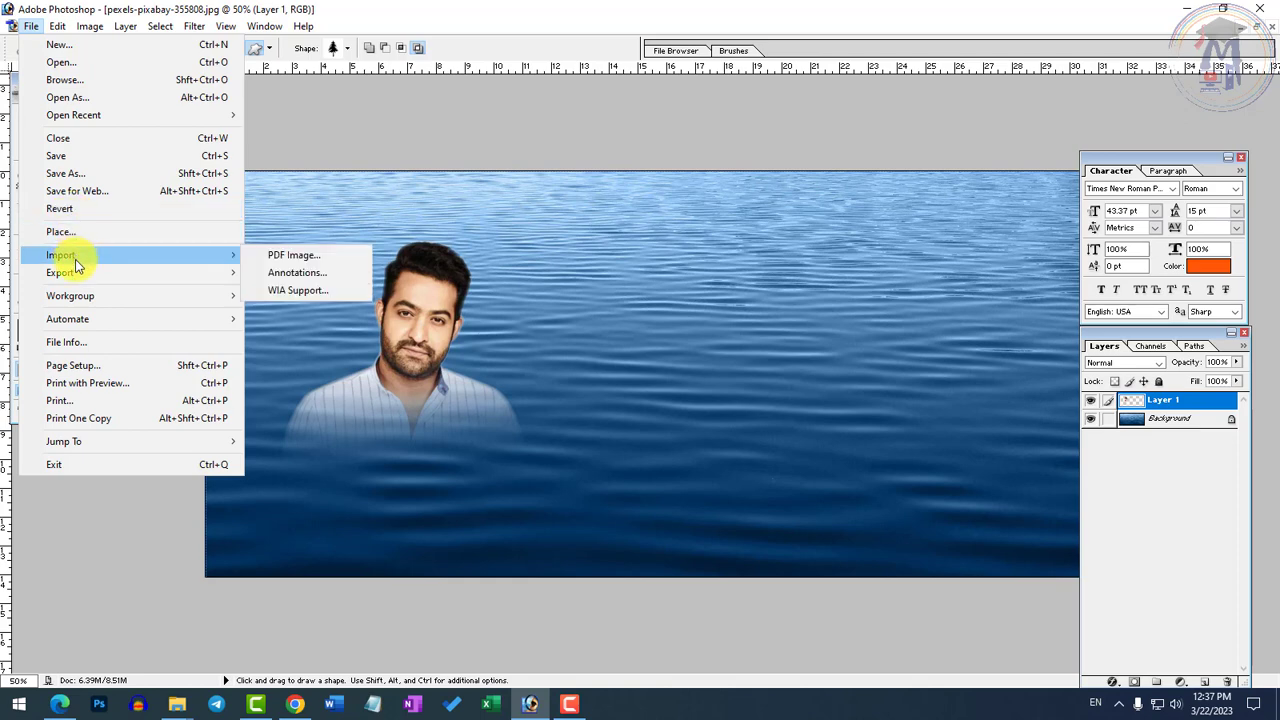
left_click(297, 291)
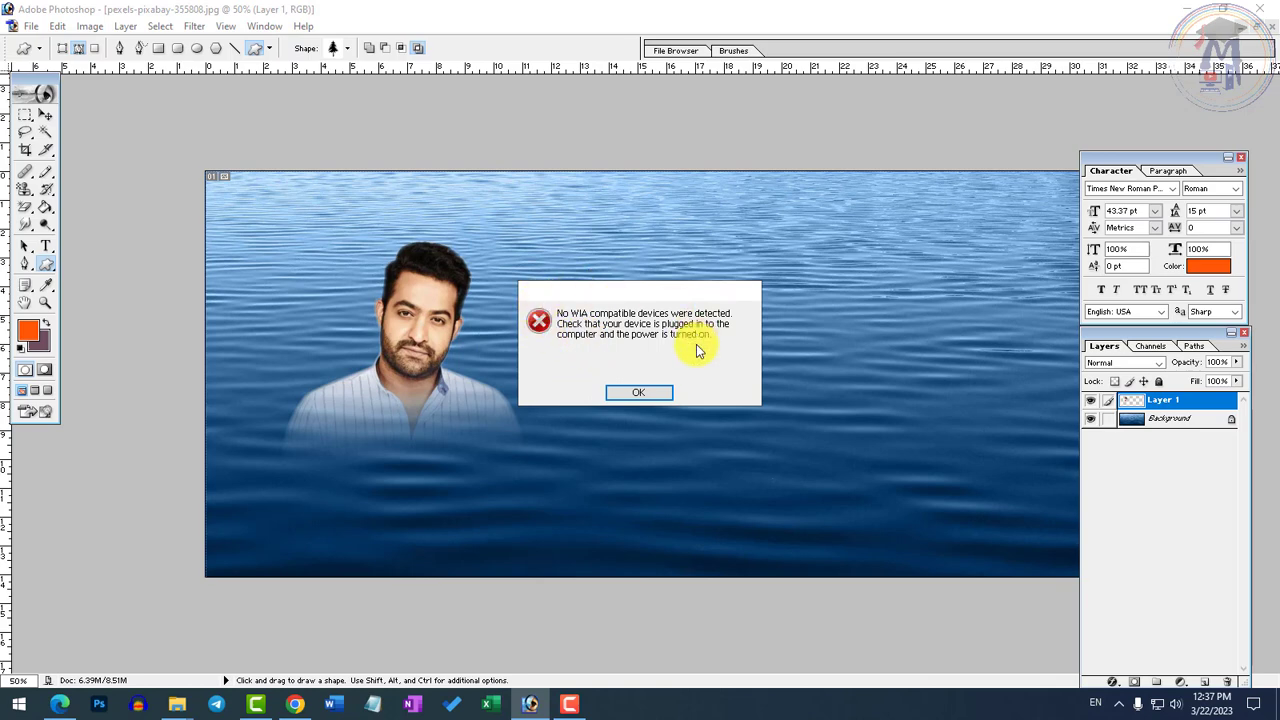
left_click(648, 391)
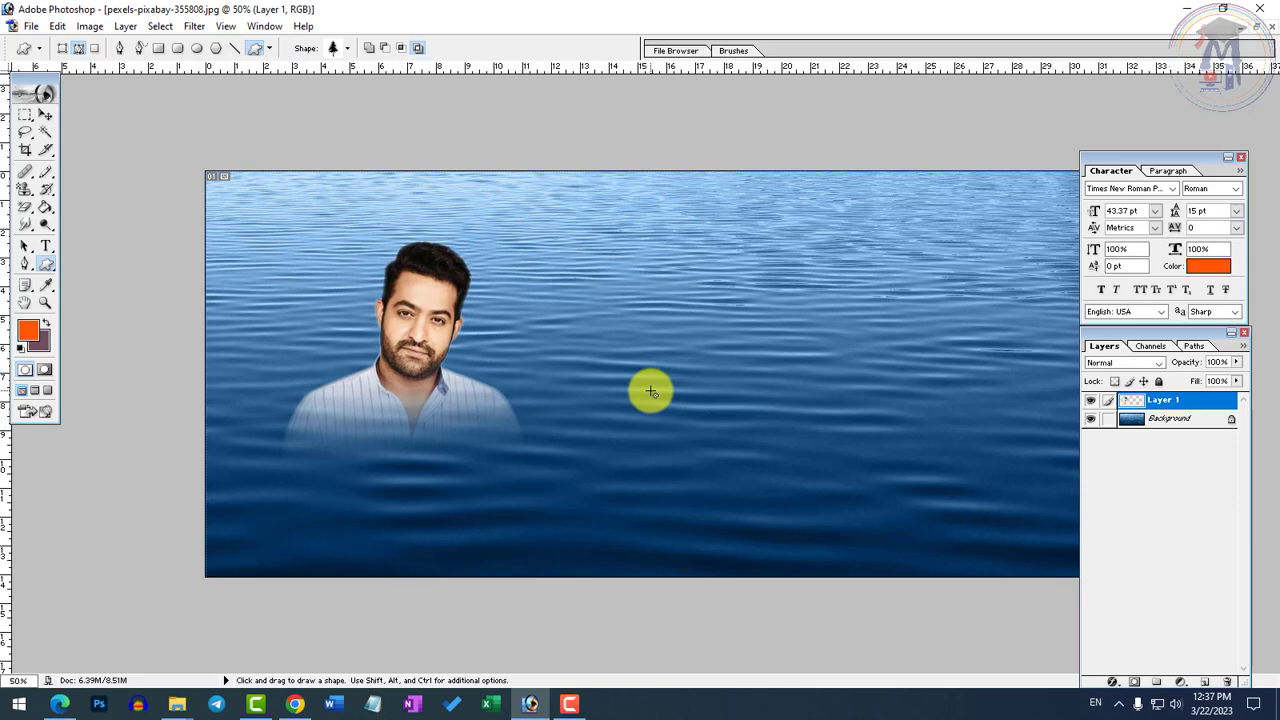
Examine the file formats offered for saving a copy of the water image and cancel without saving
left_click(31, 26)
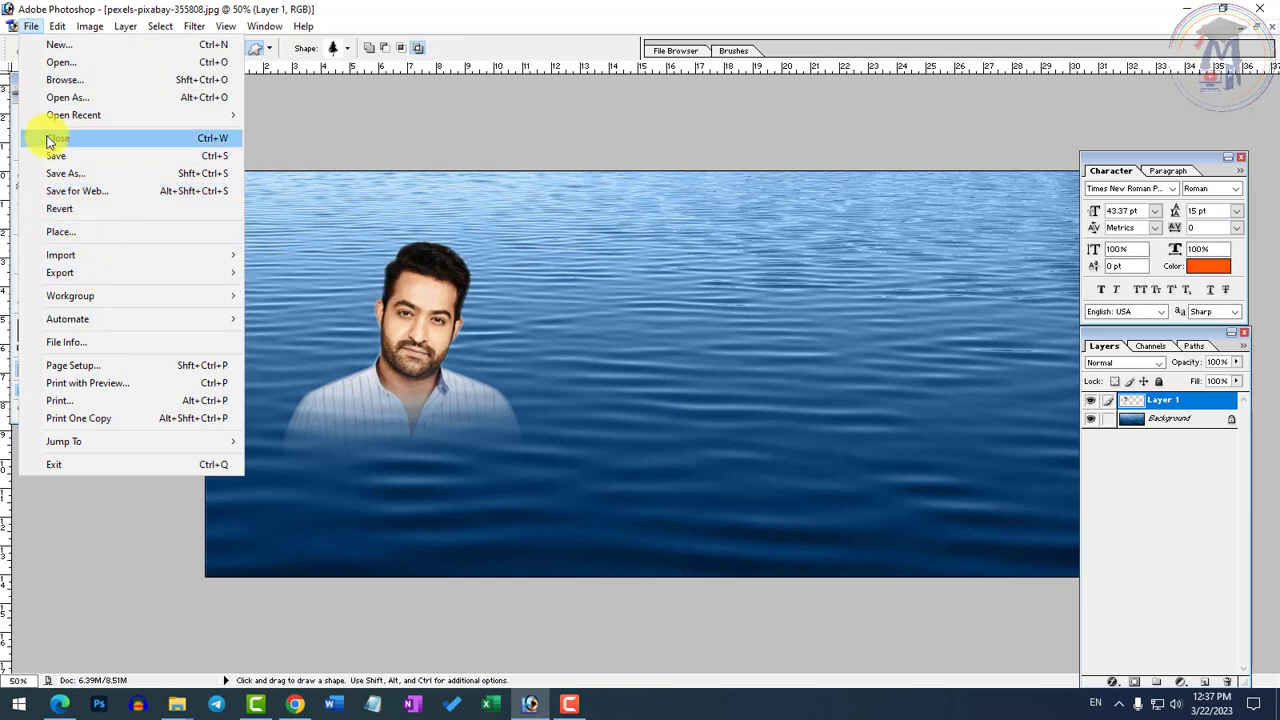
left_click(60, 173)
left_click(335, 472)
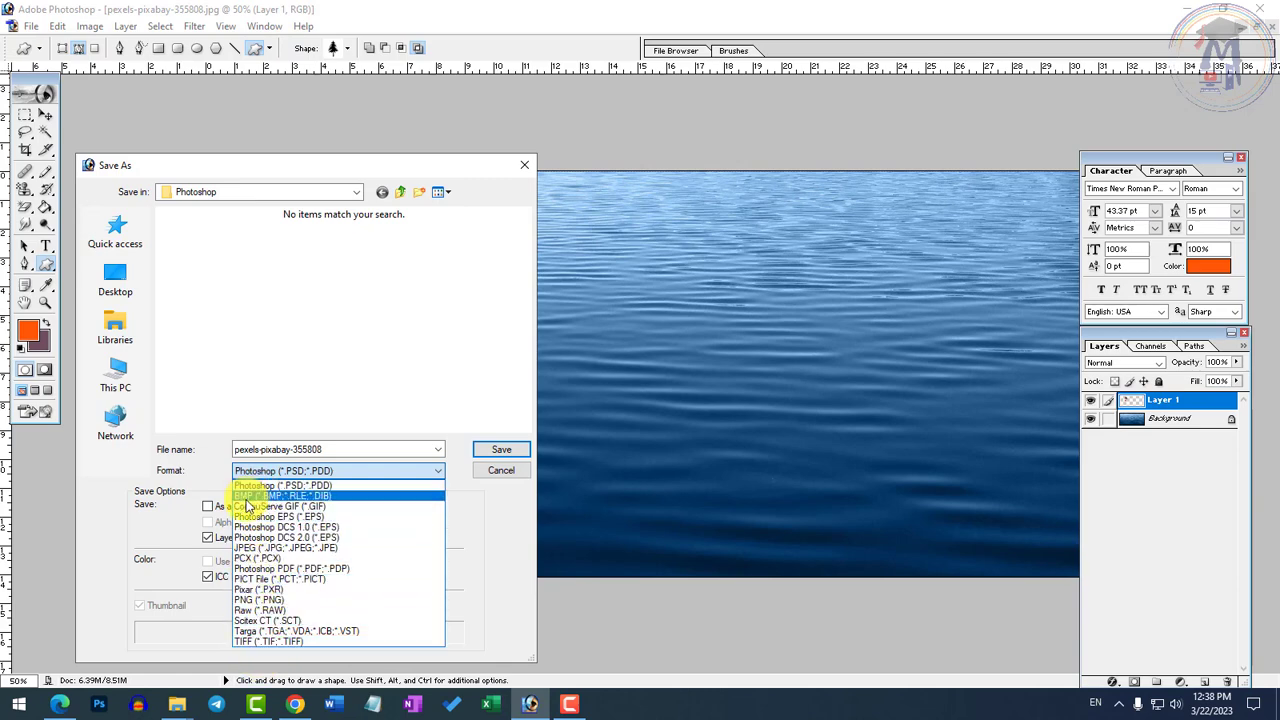
left_click(390, 462)
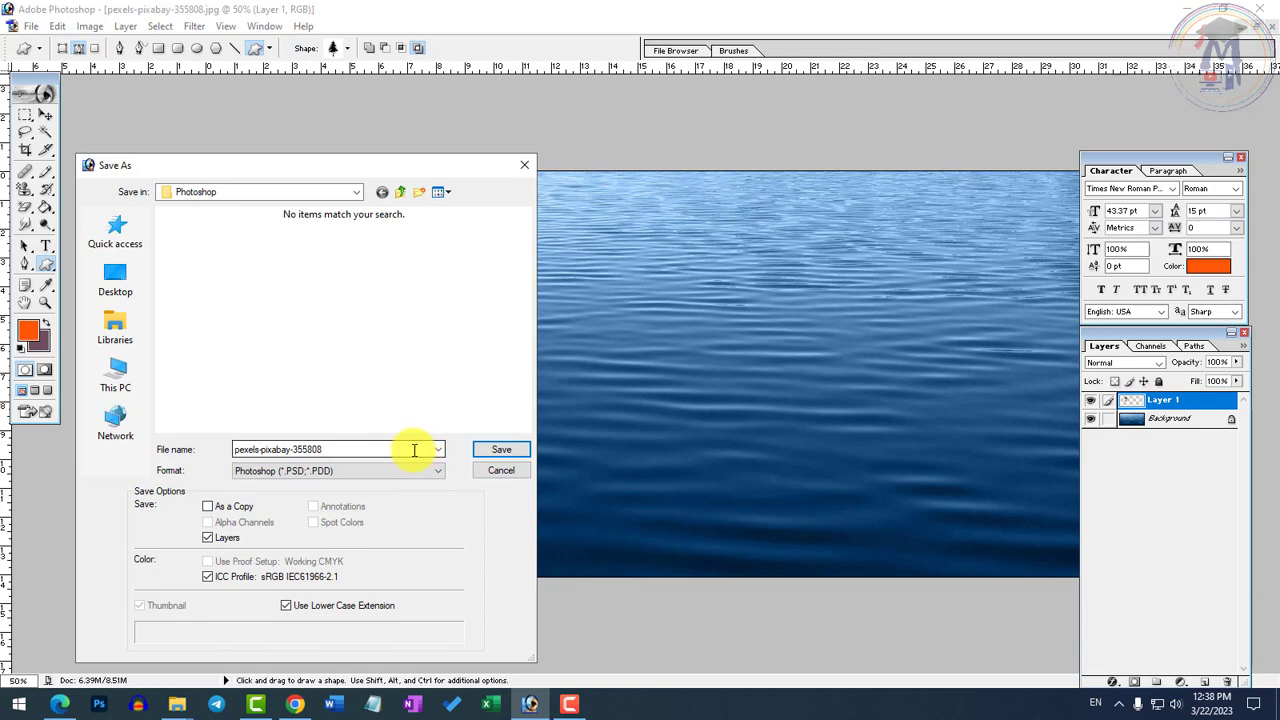
left_click(305, 475)
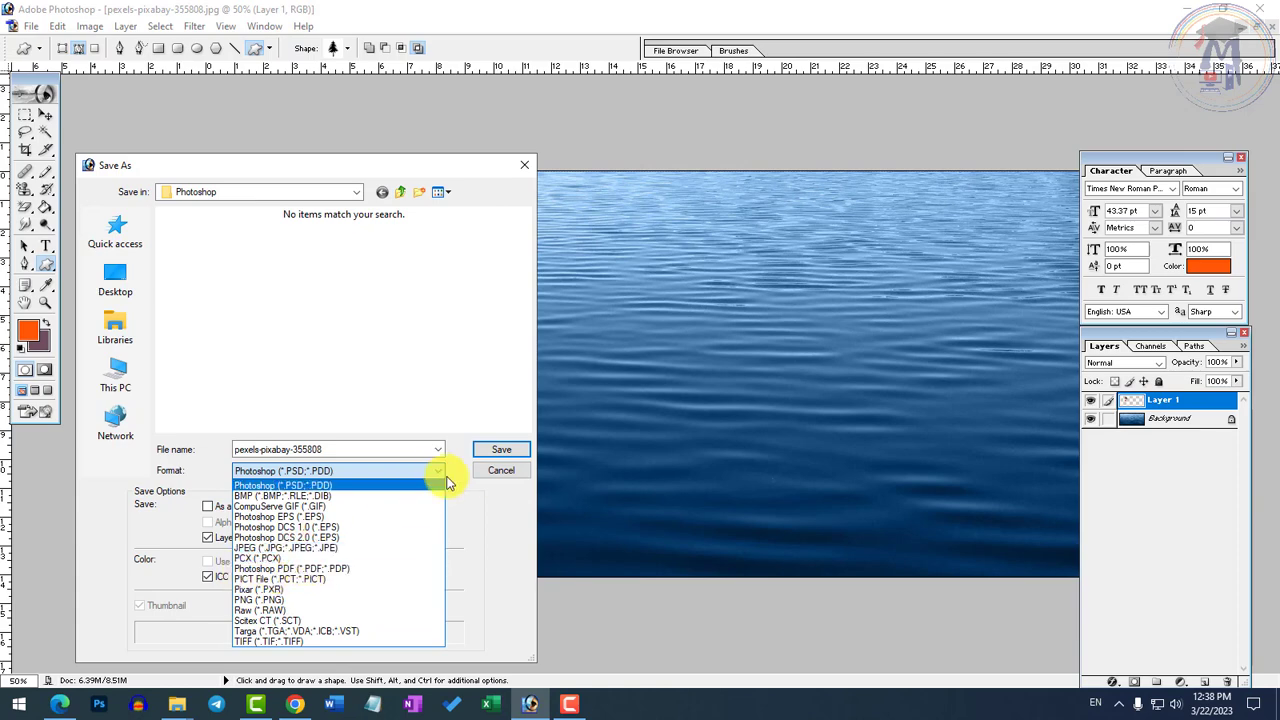
left_click(492, 478)
left_click(501, 471)
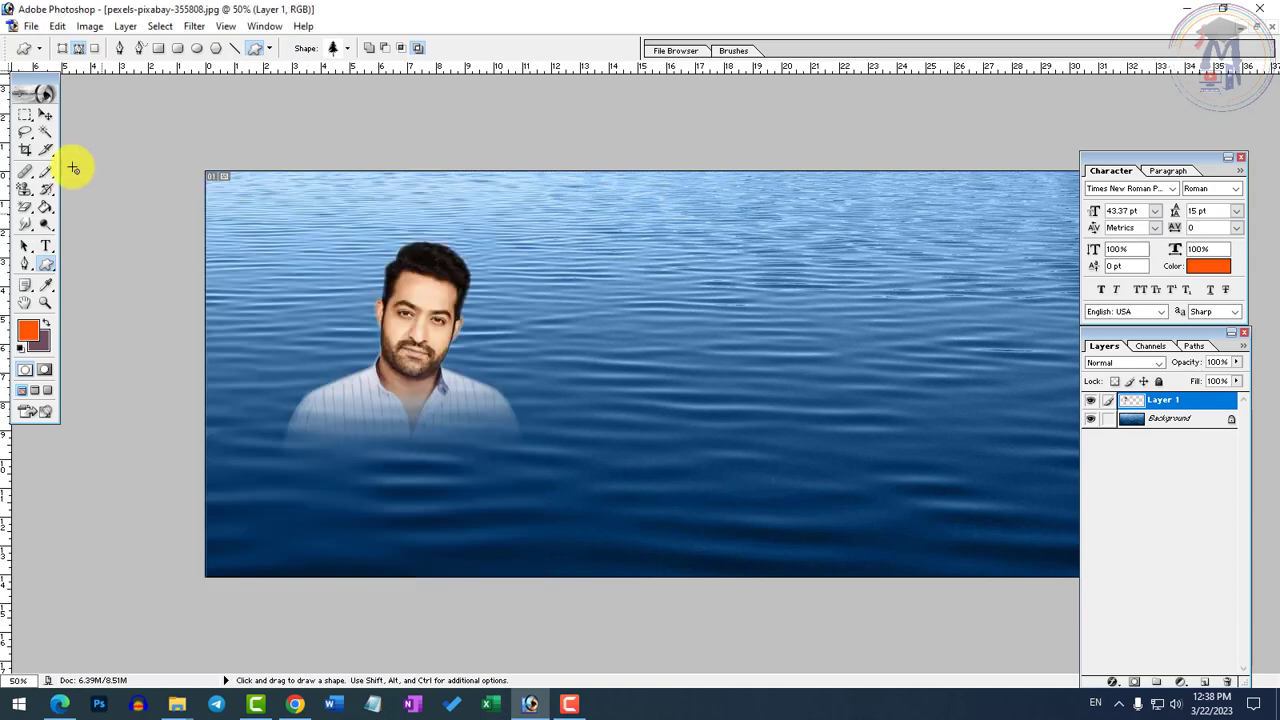
Check the paper size and orientation in the page setup and close it without changes
left_click(30, 25)
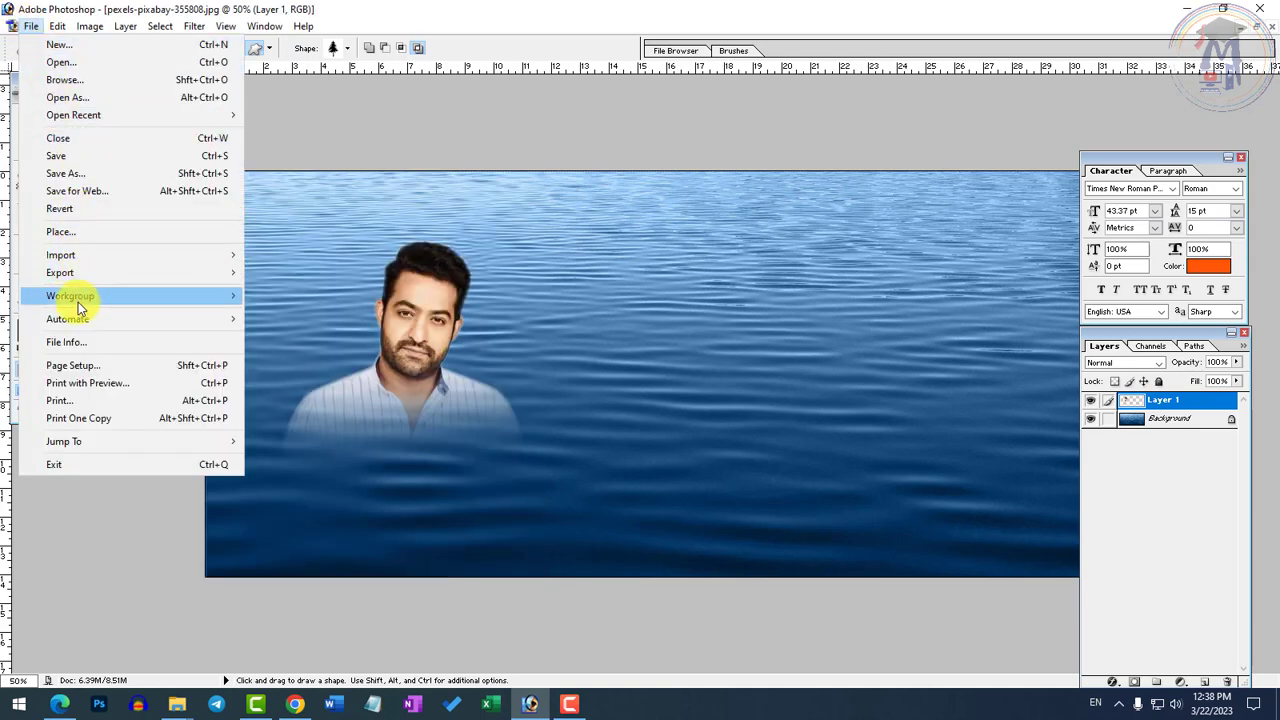
left_click(78, 364)
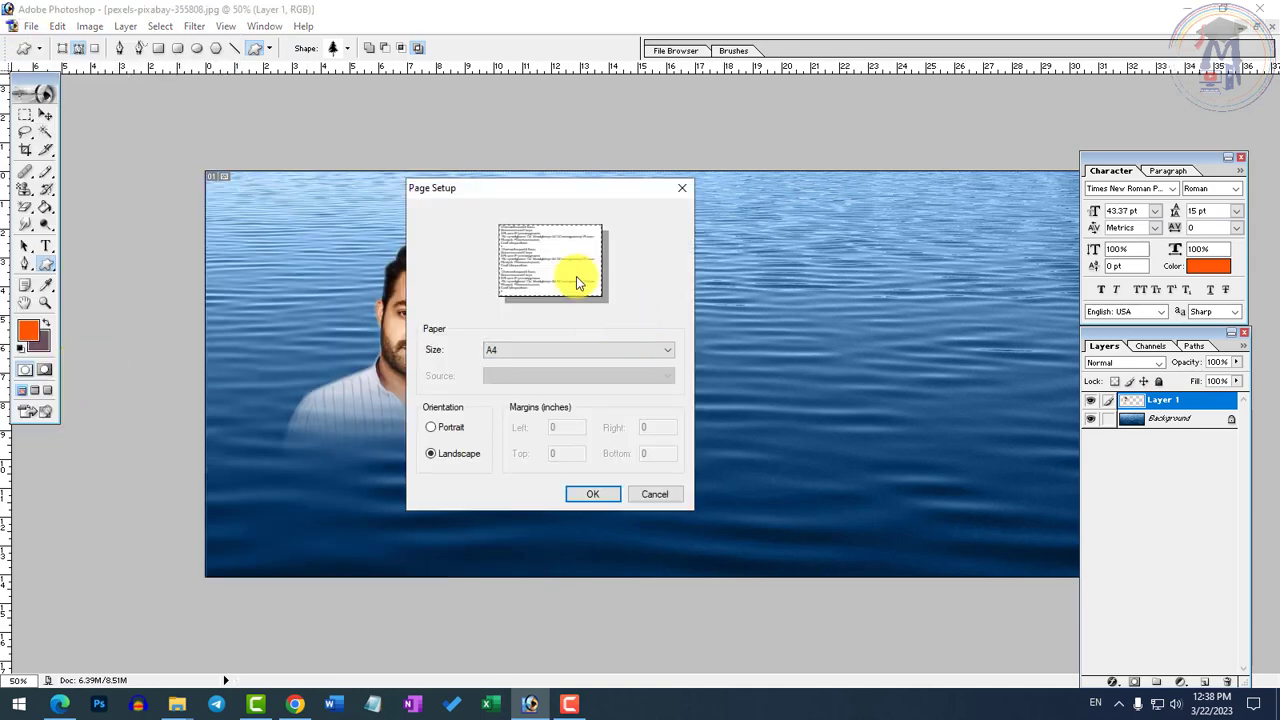
left_click(612, 492)
left_click(660, 497)
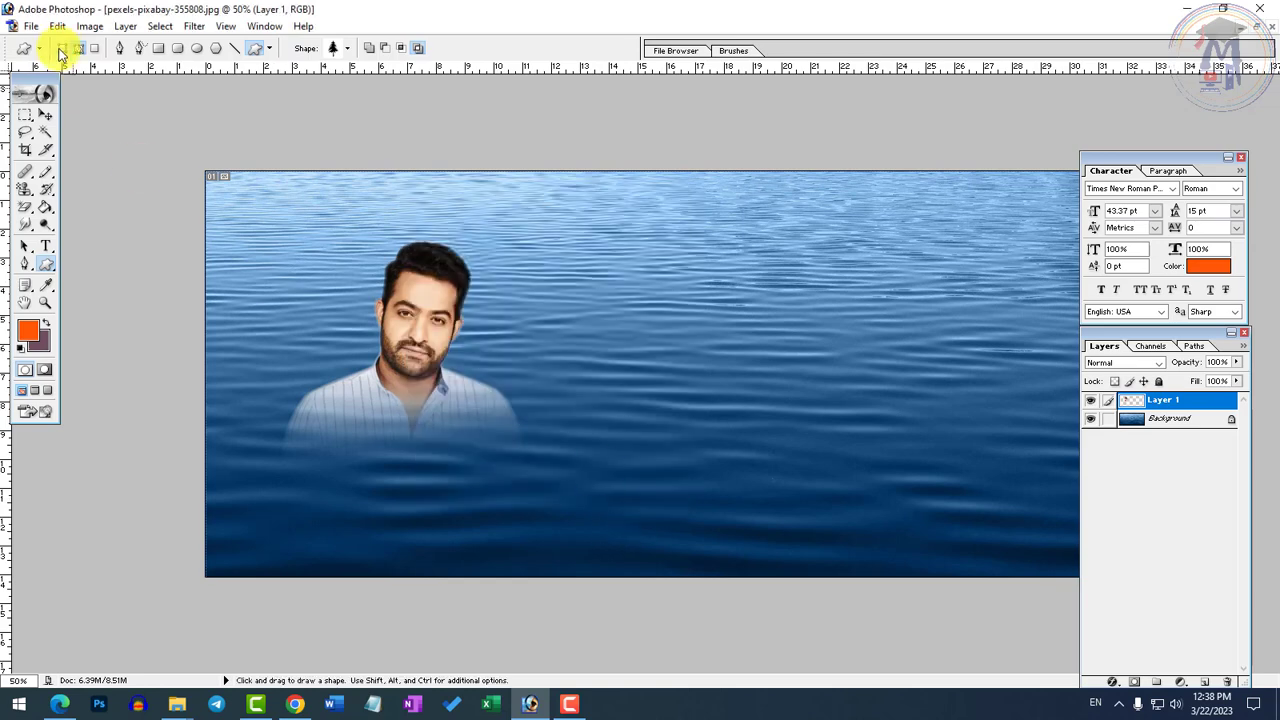
Minimize the pexels-pixabay-355808.jpg image to clear the workspace
left_click(31, 26)
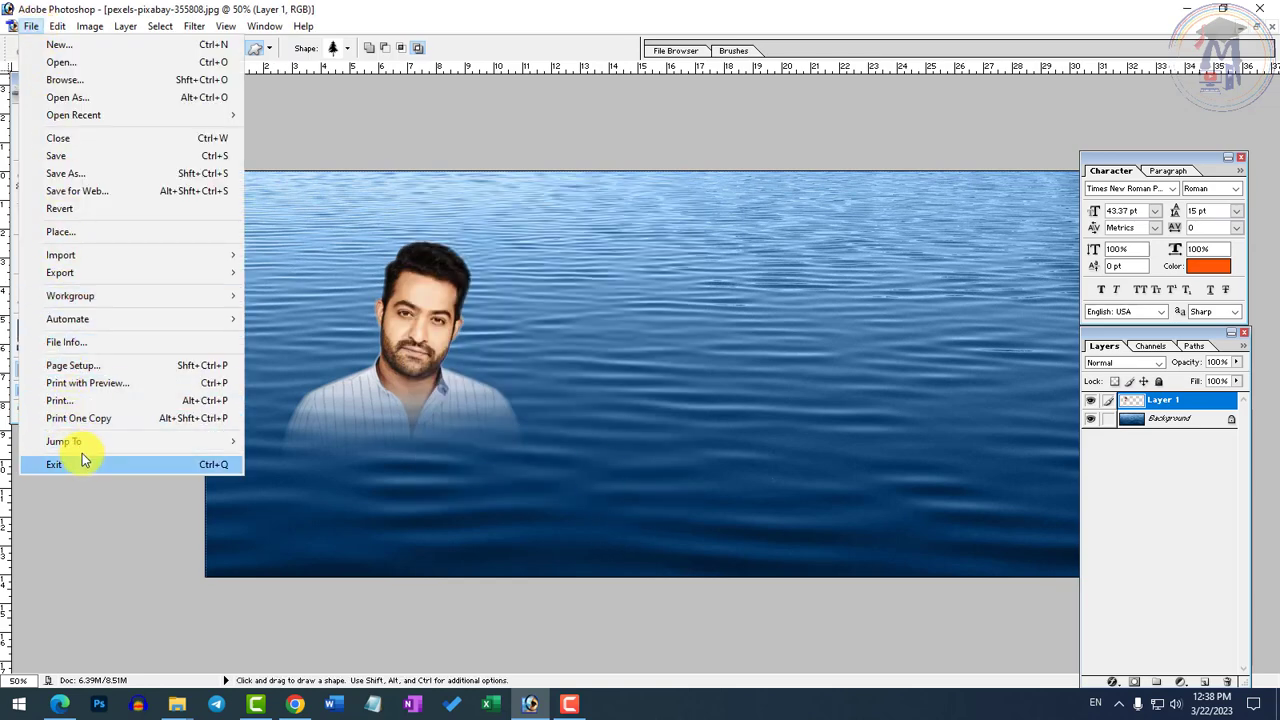
mouse_move(54, 30)
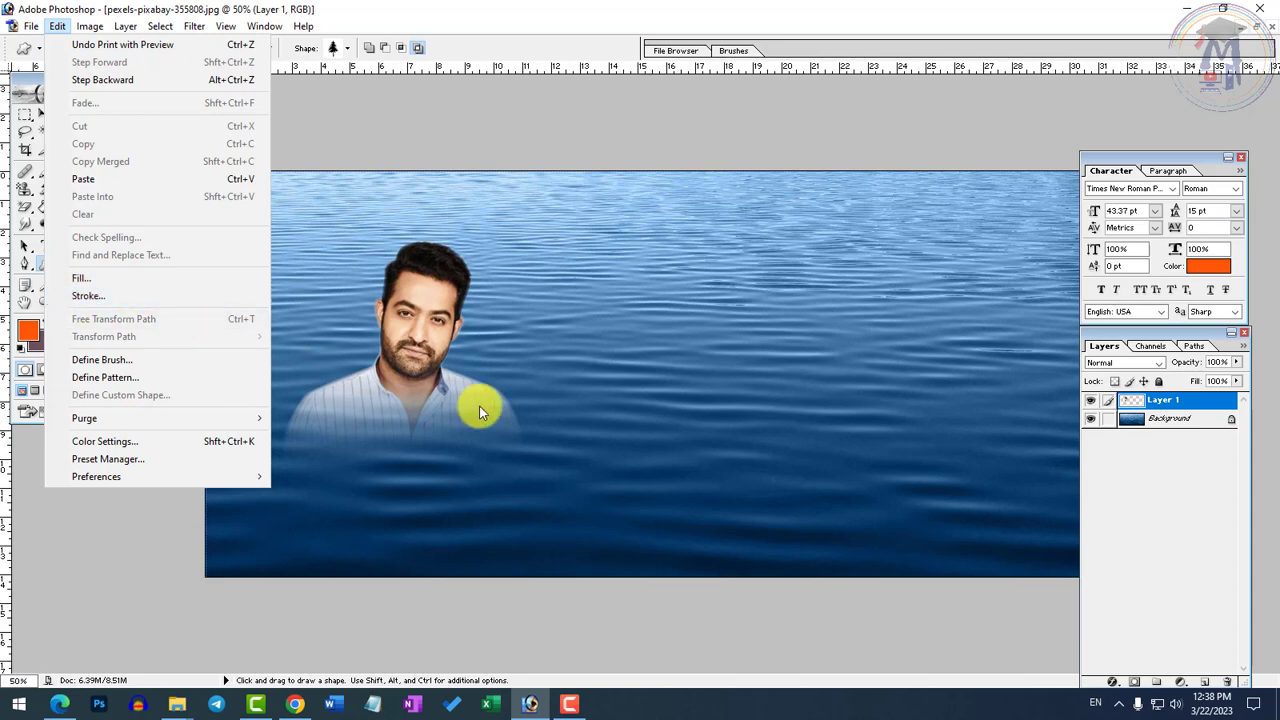
left_click(551, 429)
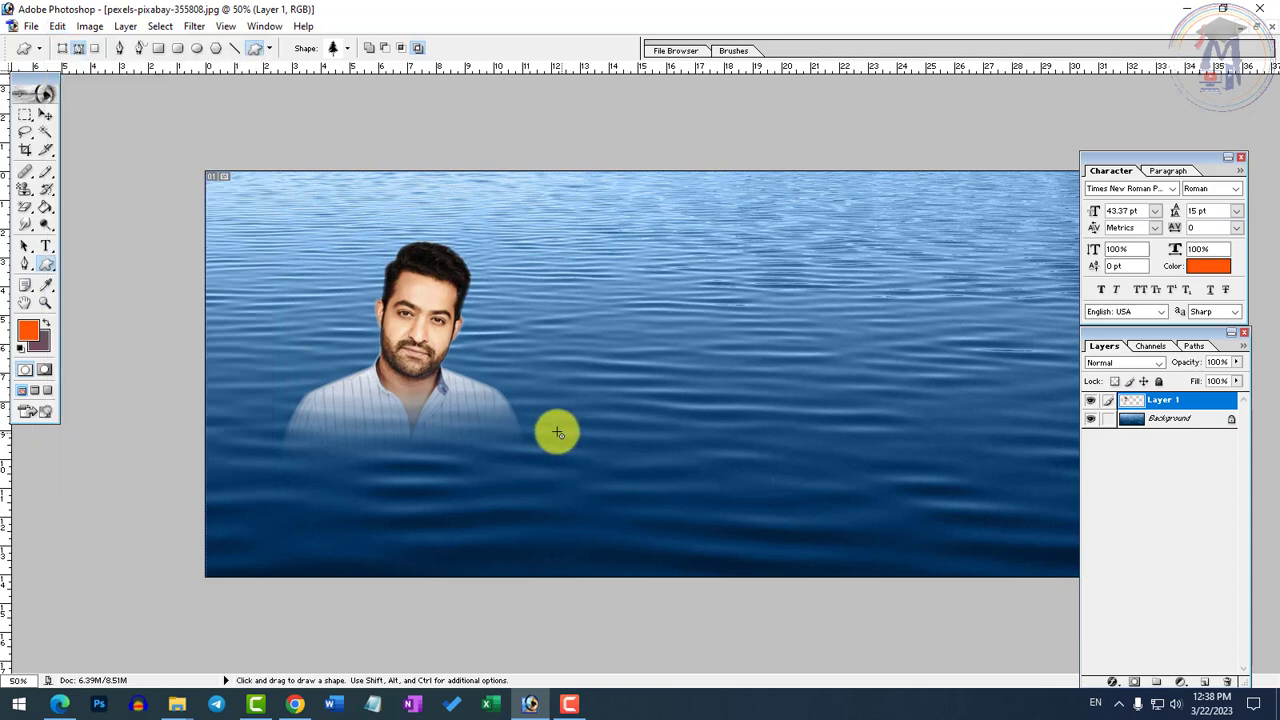
left_click(1238, 30)
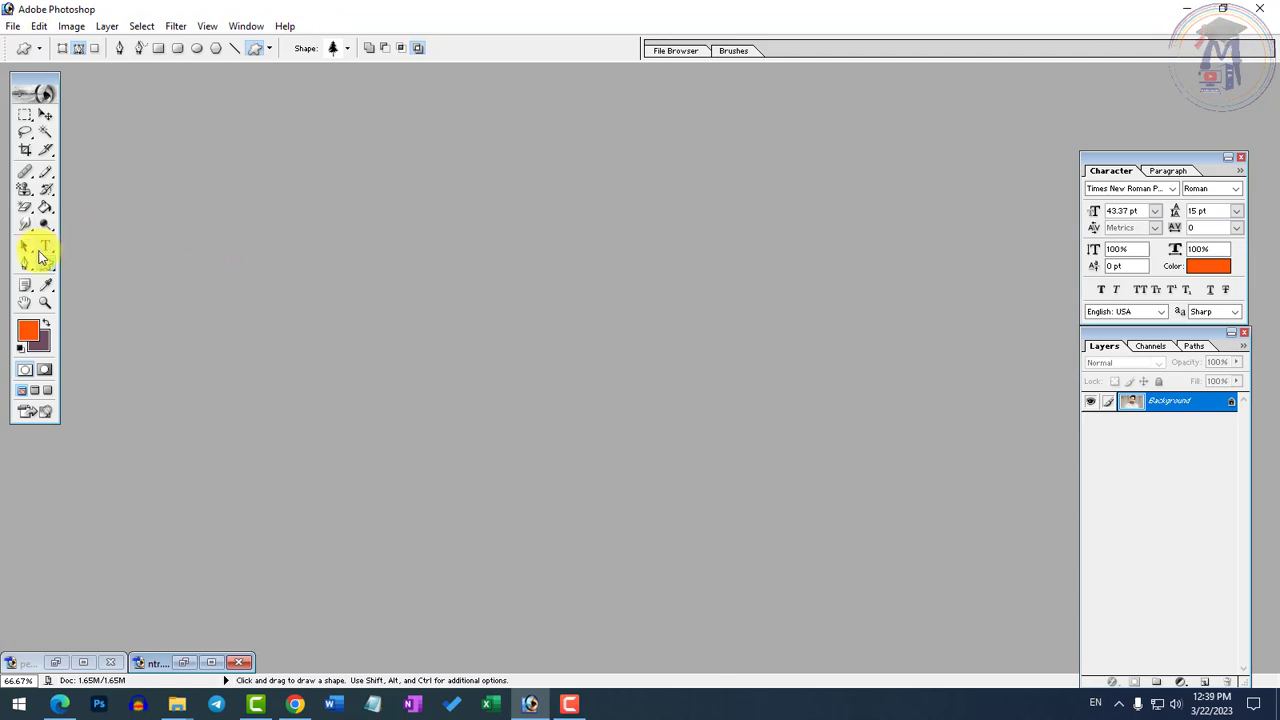
Create a new white document from the 4 x 6 preset and maximize its window
left_click(13, 27)
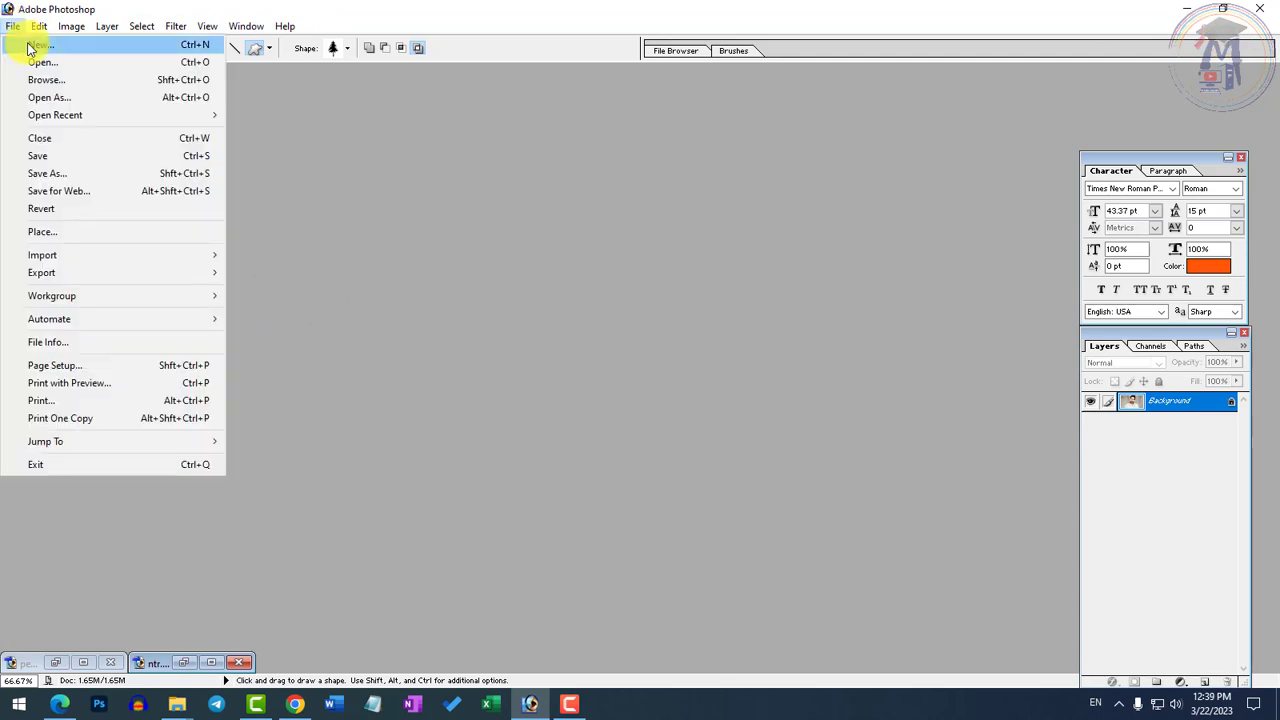
left_click(30, 46)
left_click(585, 290)
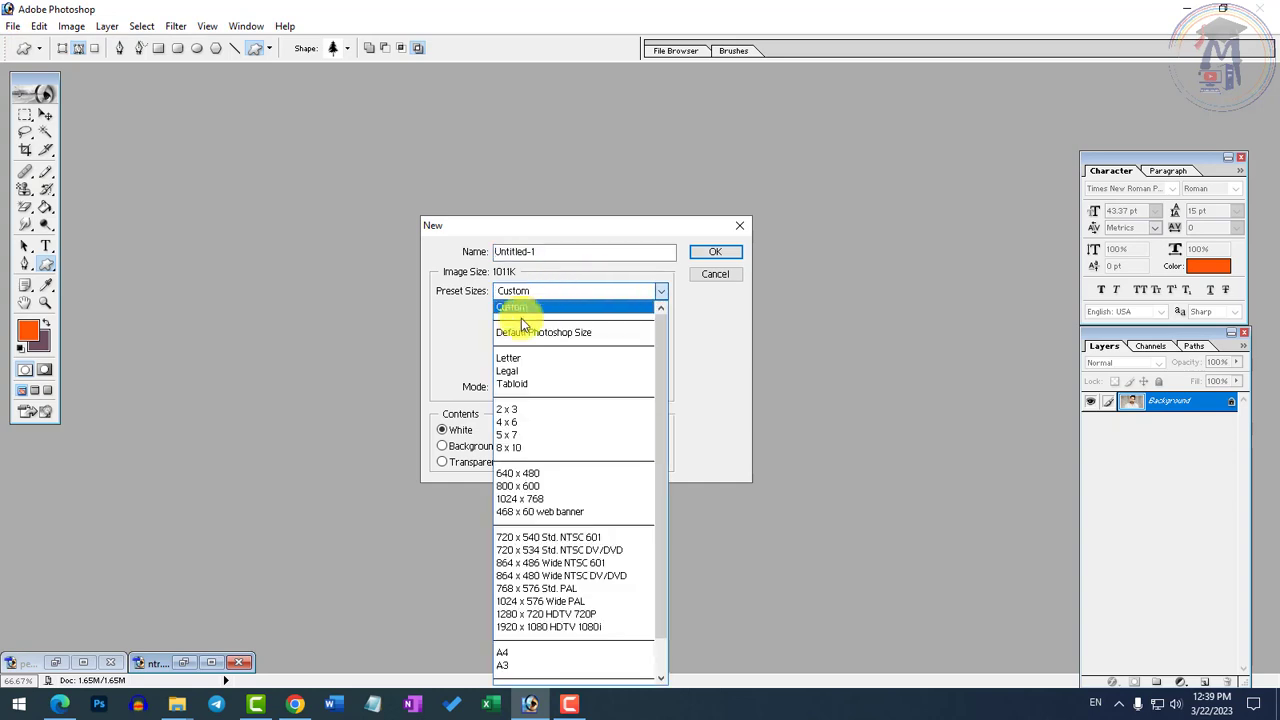
left_click(506, 422)
left_click(712, 254)
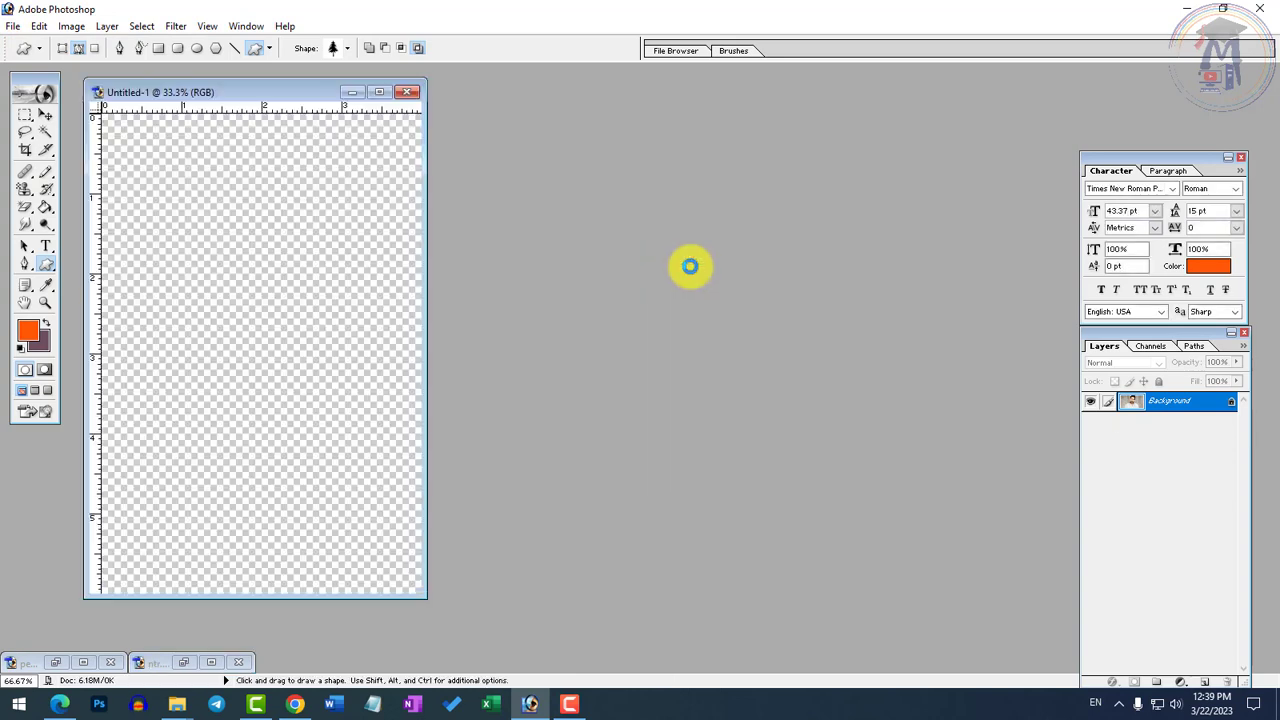
left_click(380, 90)
left_click(752, 287, "ctrl")
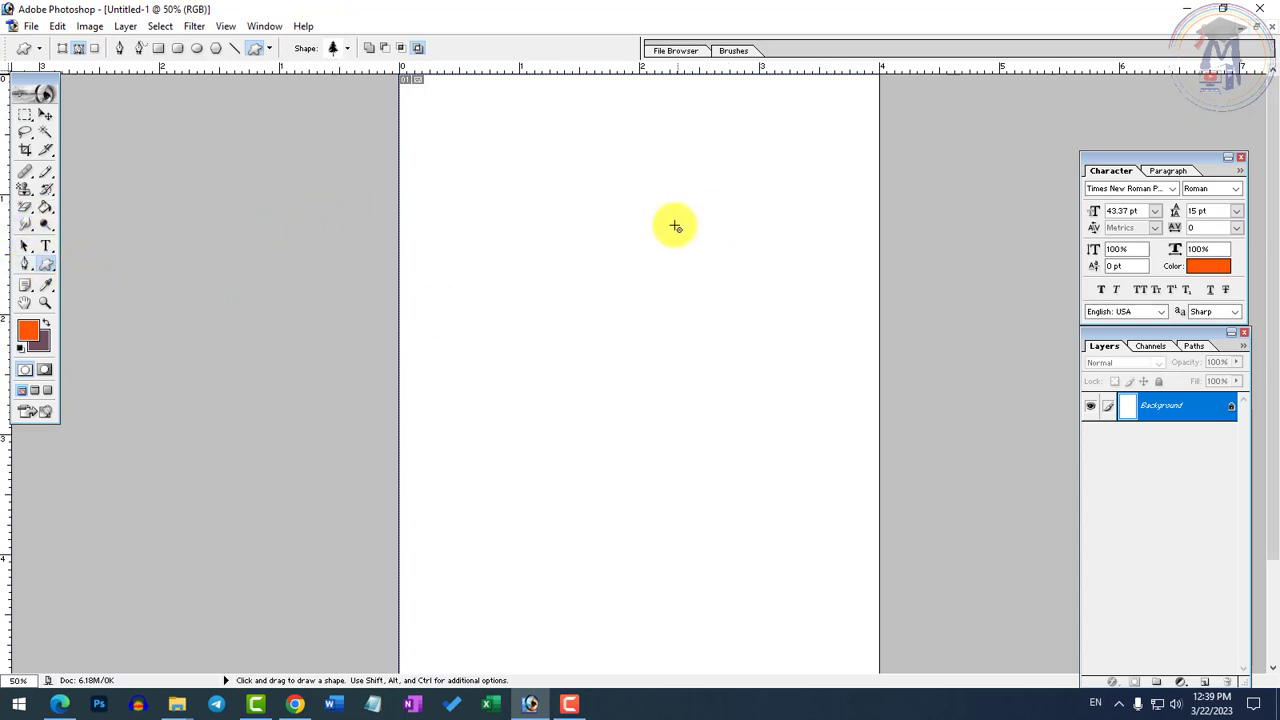
Draw a black (000000) ellipse as a filled shape layer, about 1.1 by 0.7 inches, in the upper middle of the page
left_click(46, 264)
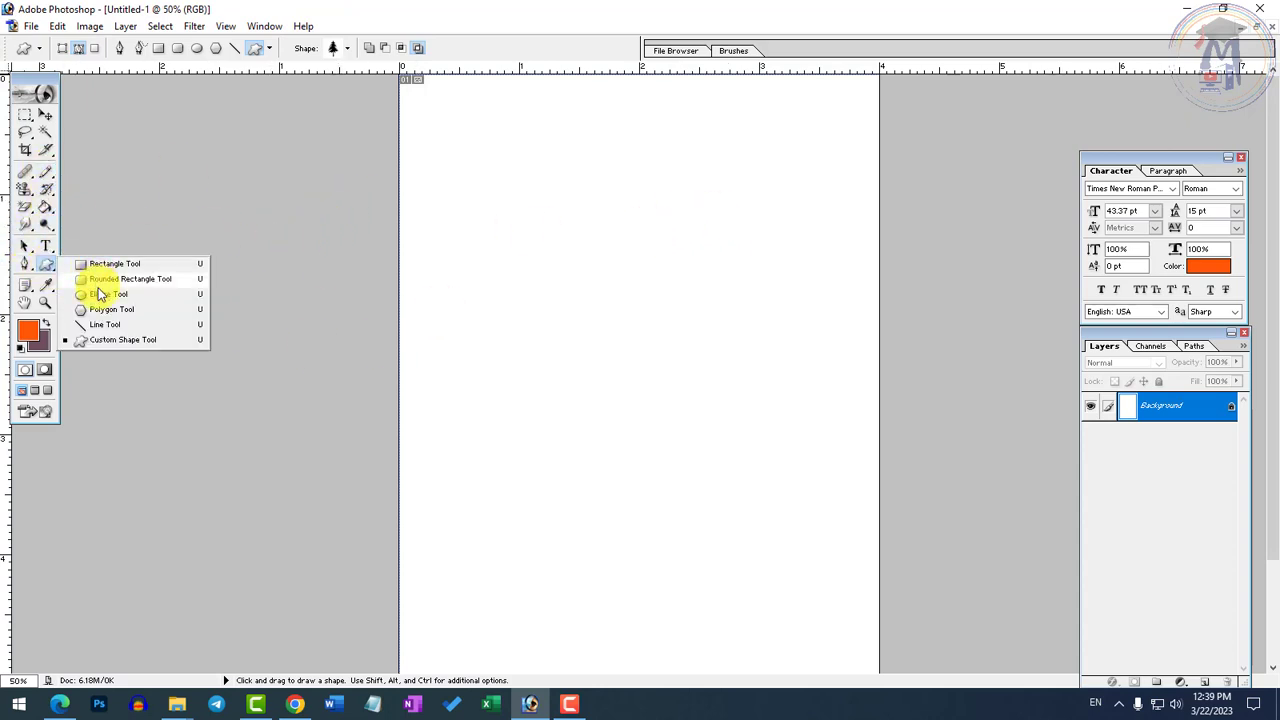
left_click(100, 294)
key("ctrl+plus")
left_click_drag(533, 205, 752, 332)
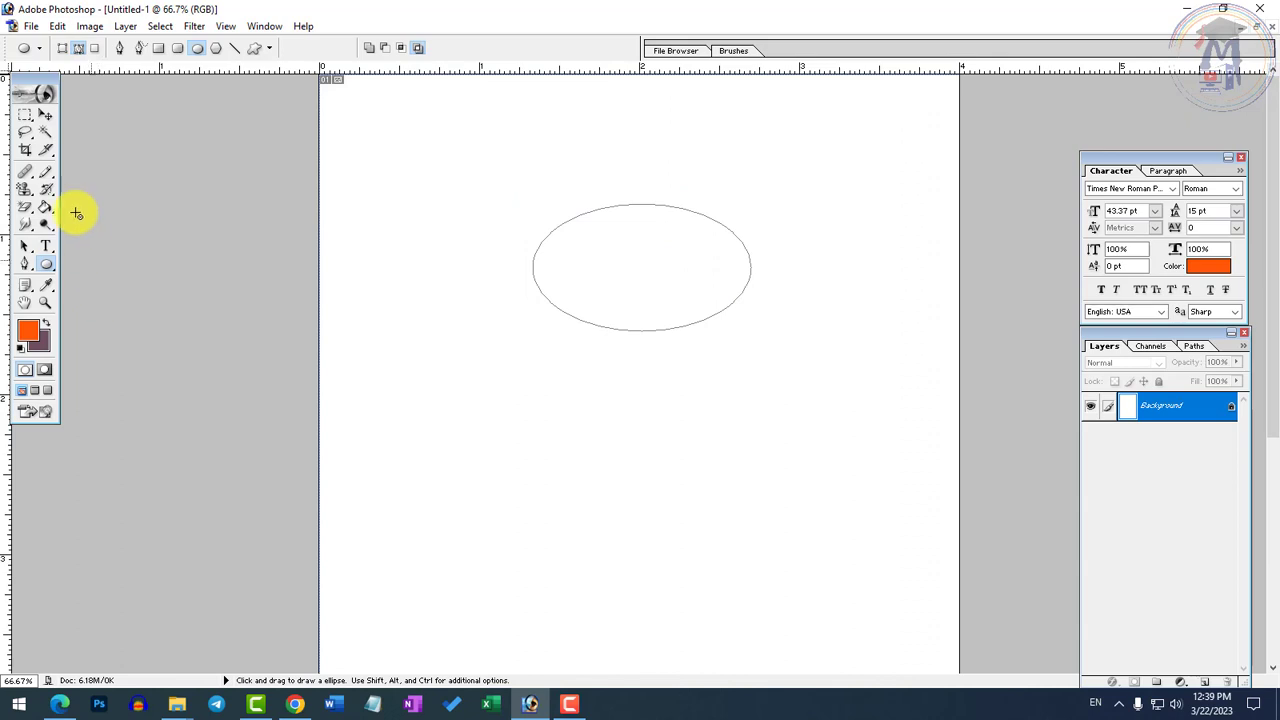
left_click(62, 50)
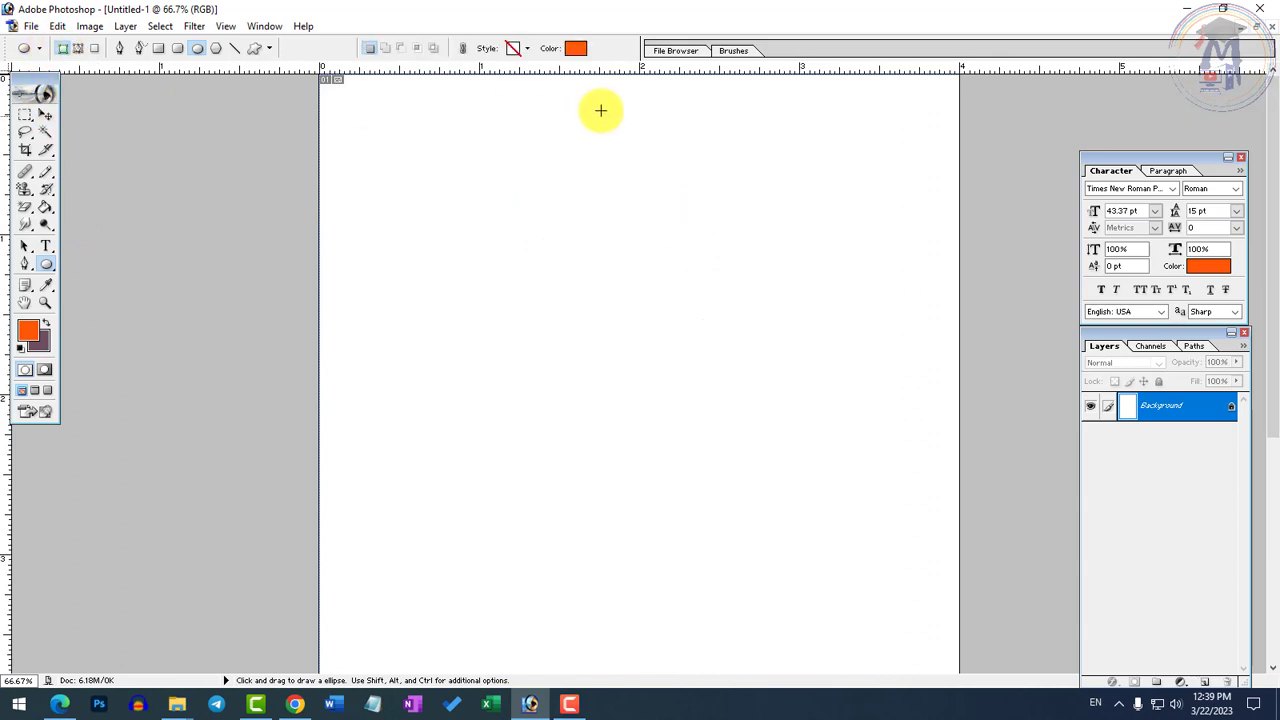
left_click(576, 48)
left_click_drag(568, 338, 343, 517)
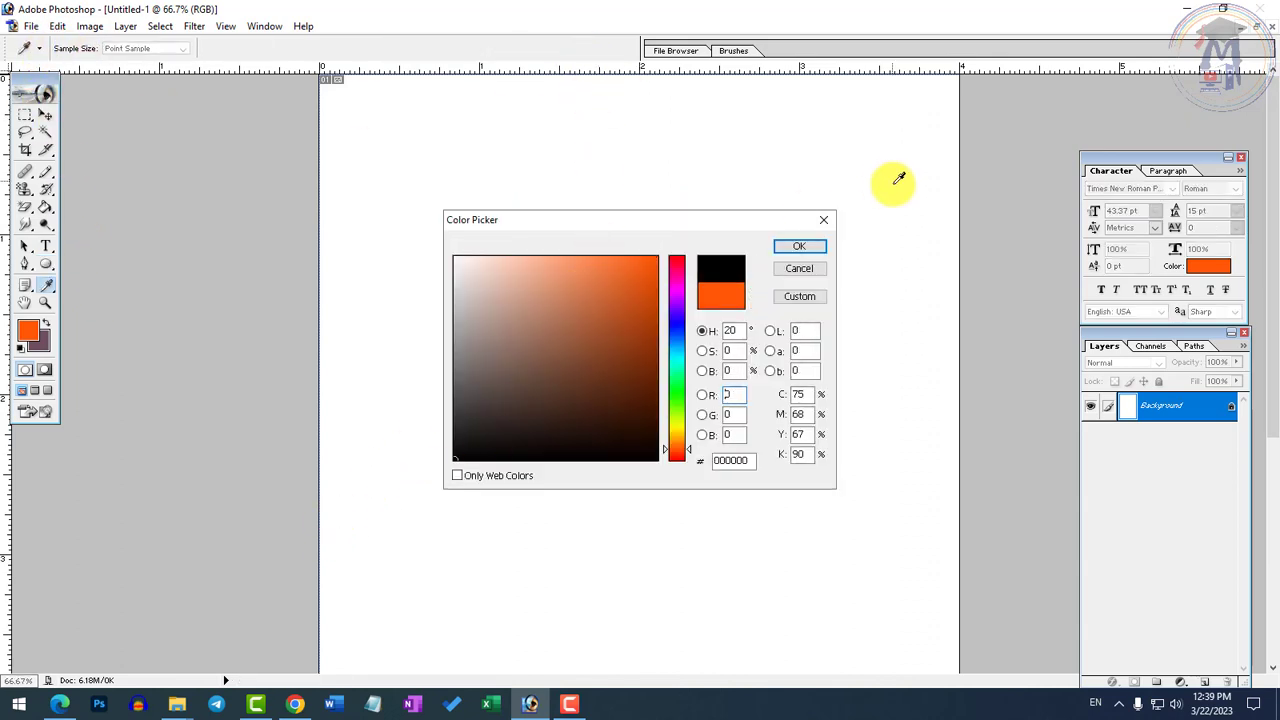
left_click(799, 246)
left_click_drag(553, 242, 736, 355)
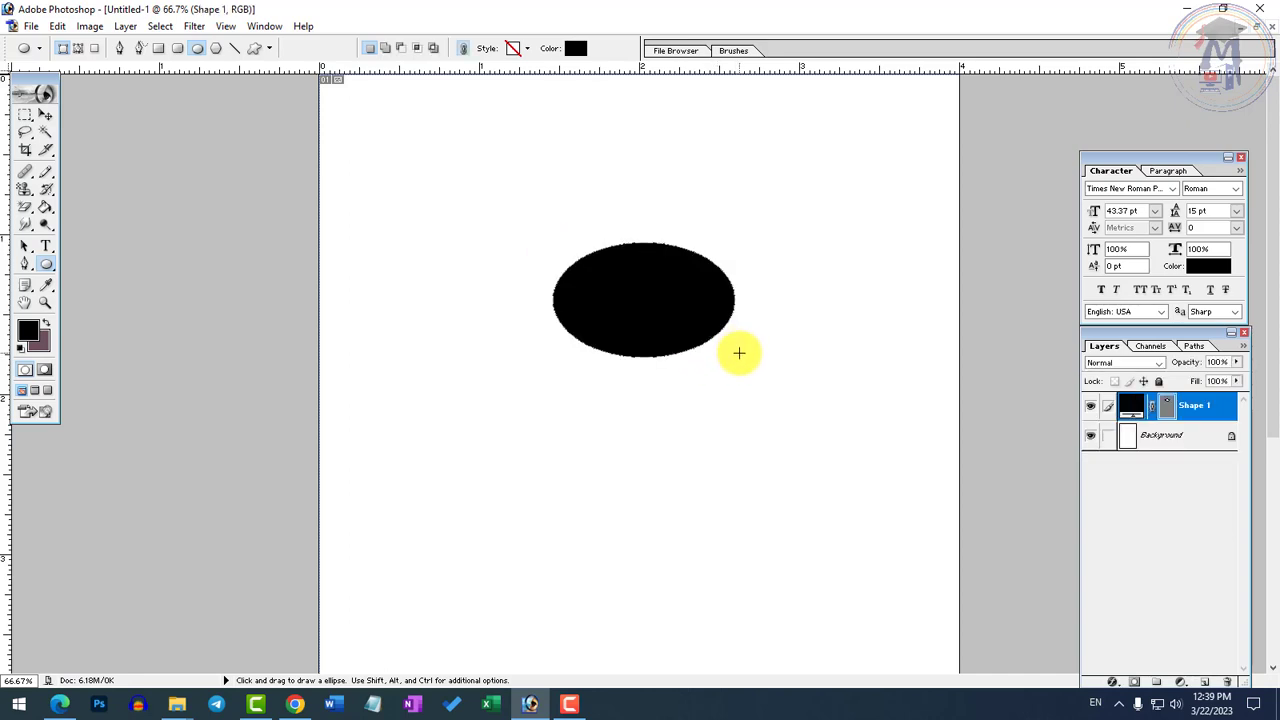
Add a paragraph text frame inside the black ellipse with the text SITC in white
left_click(45, 246)
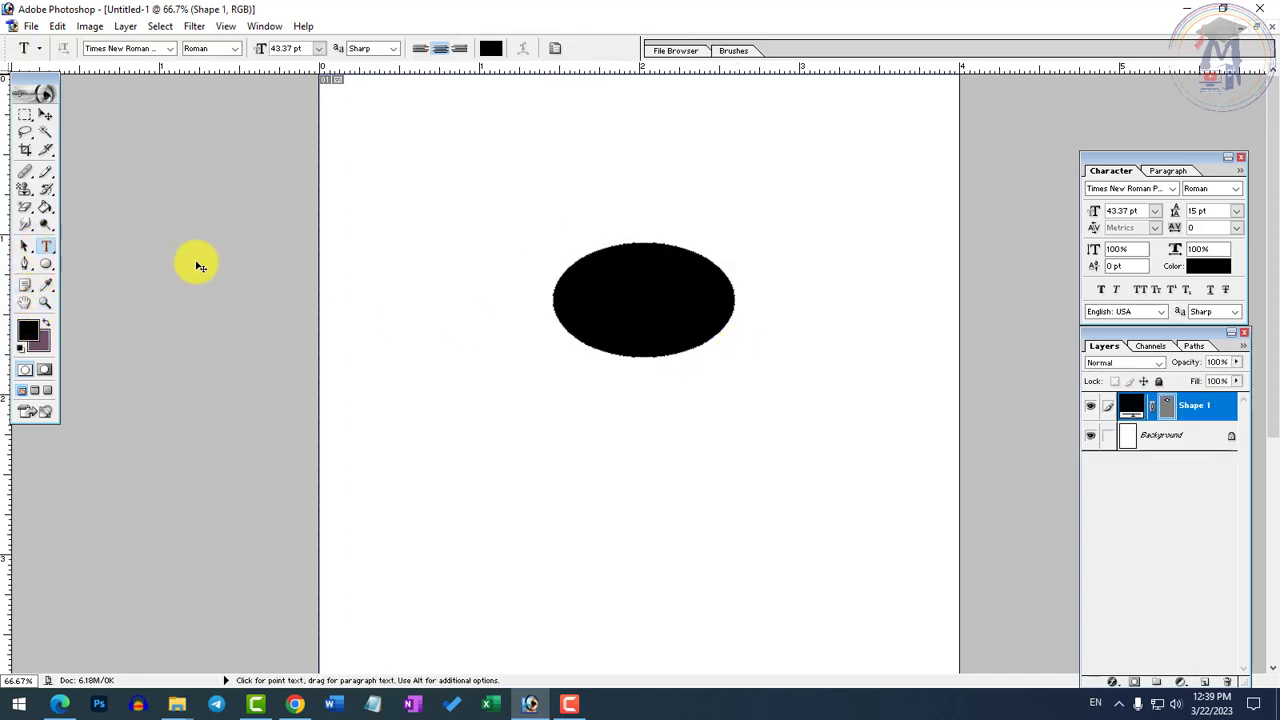
left_click(729, 314, "ctrl")
left_click(676, 319, "ctrl")
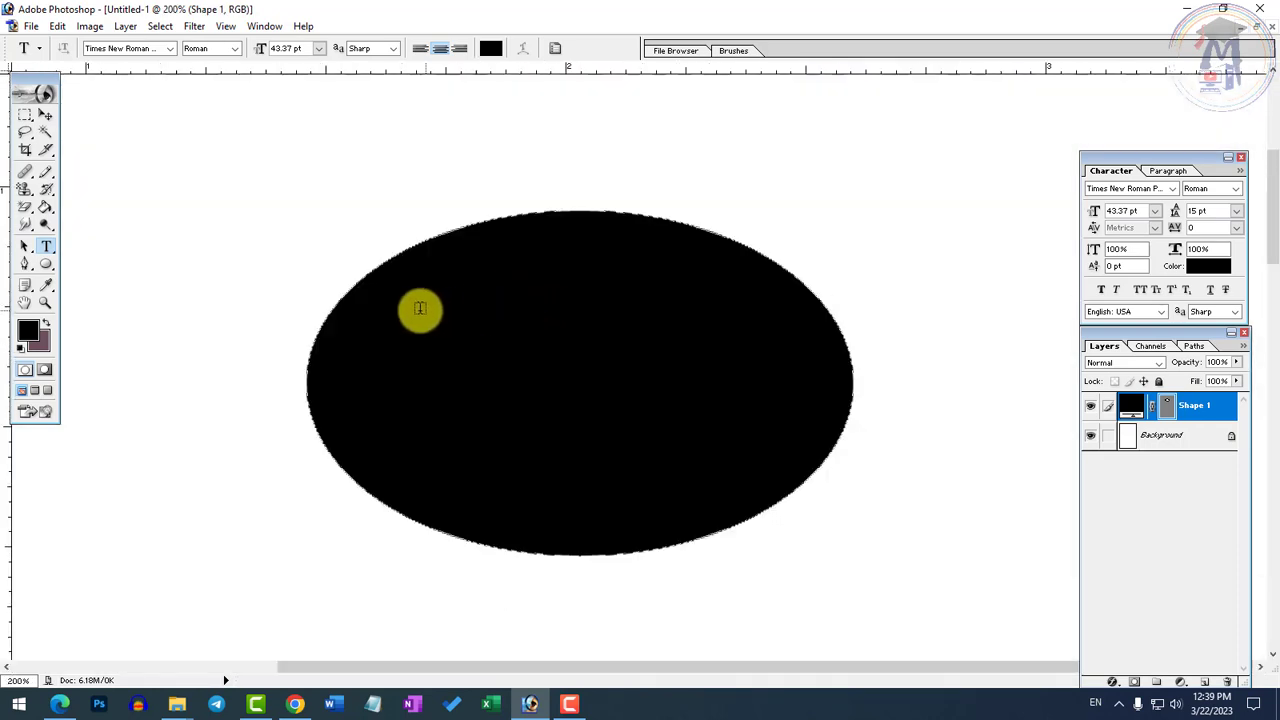
left_click_drag(366, 285, 774, 491)
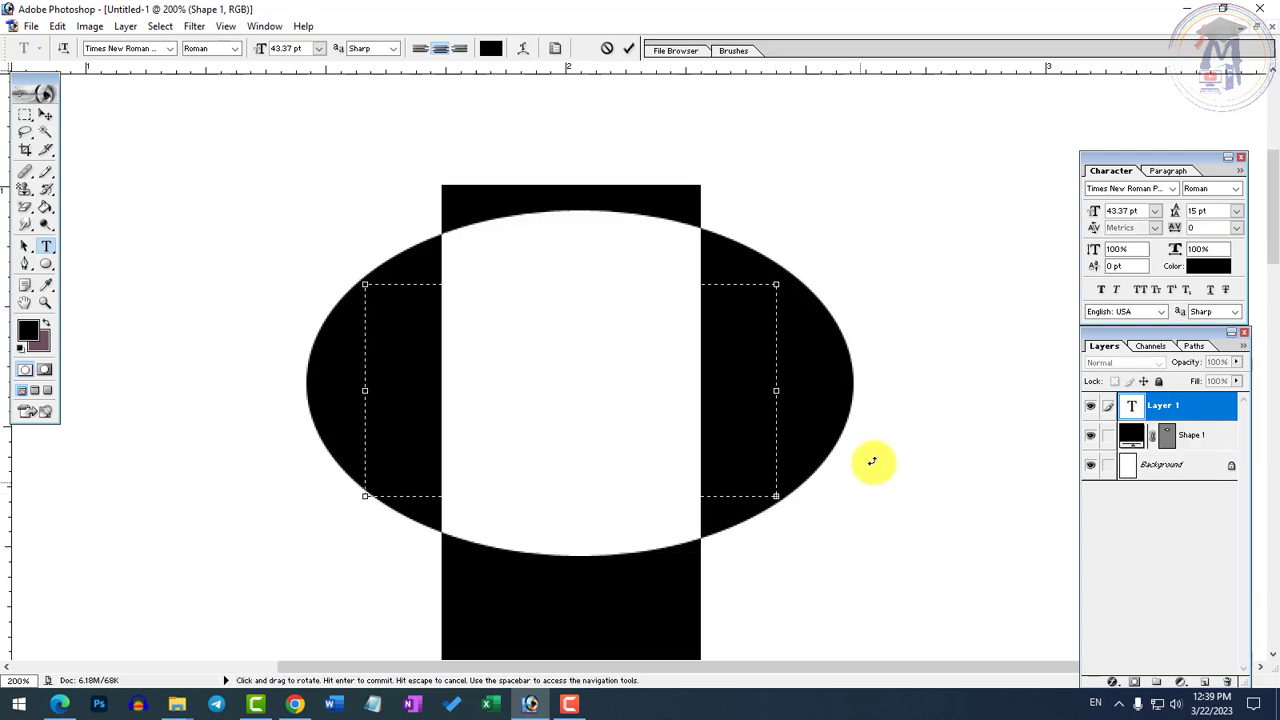
left_click(496, 50)
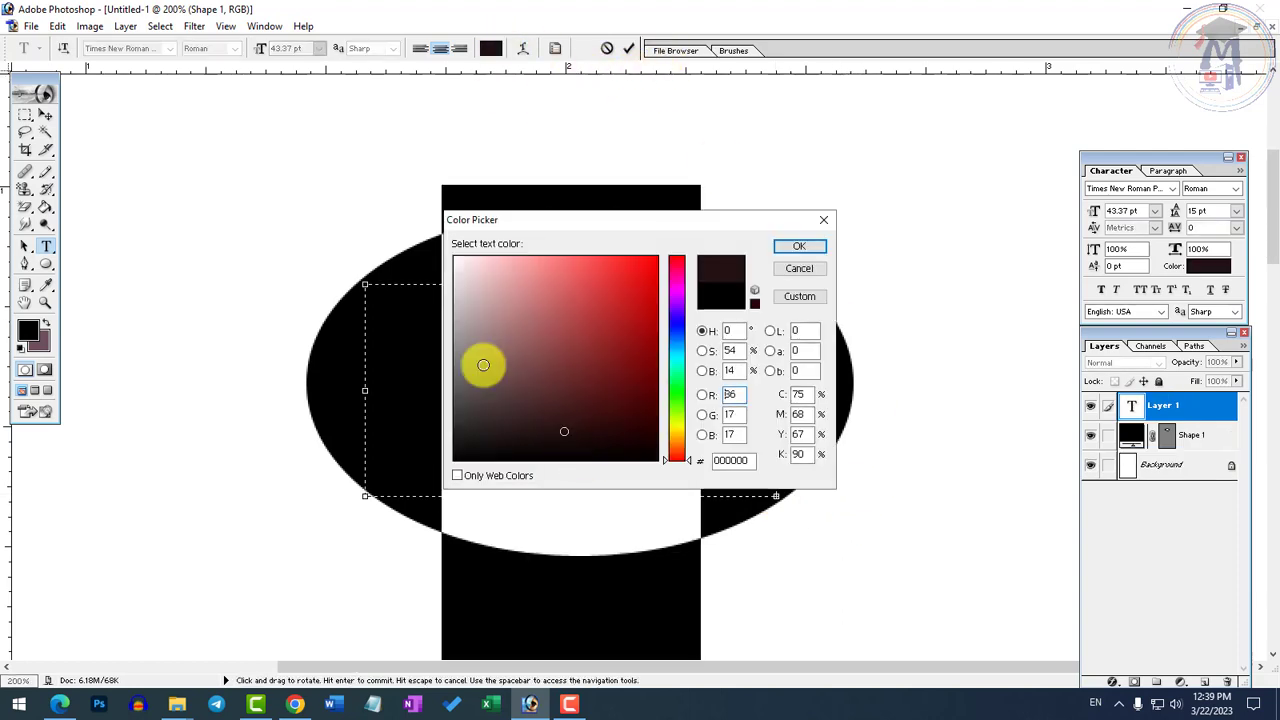
left_click_drag(483, 363, 362, 231)
left_click(790, 248)
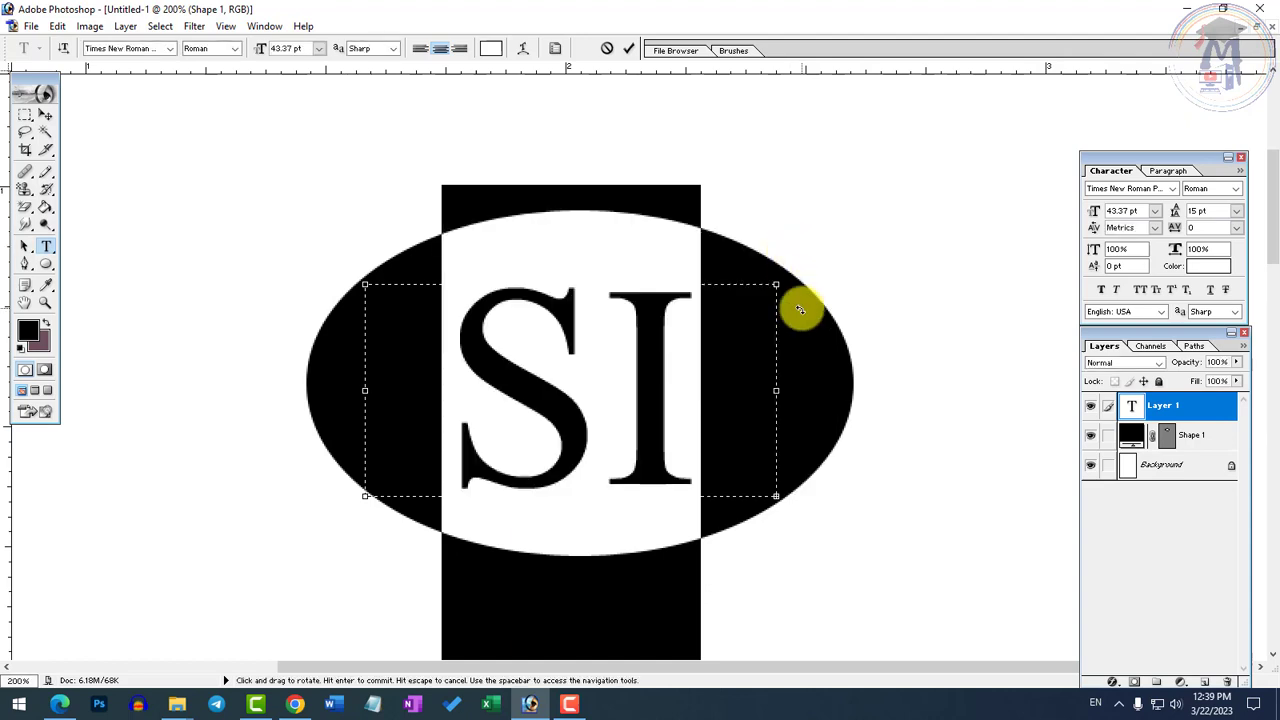
Reduce the SITC text to 27.37 pt and nudge it slightly to centre it horizontally in the ellipse
key("ctrl+shift+comma")
key("ctrl+shift+comma")
key("ctrl+shift+comma")
key("ctrl+shift+comma")
key("ctrl+shift+comma")
key("ctrl+shift+comma")
key("ctrl+shift+comma")
key("ctrl+shift+comma")
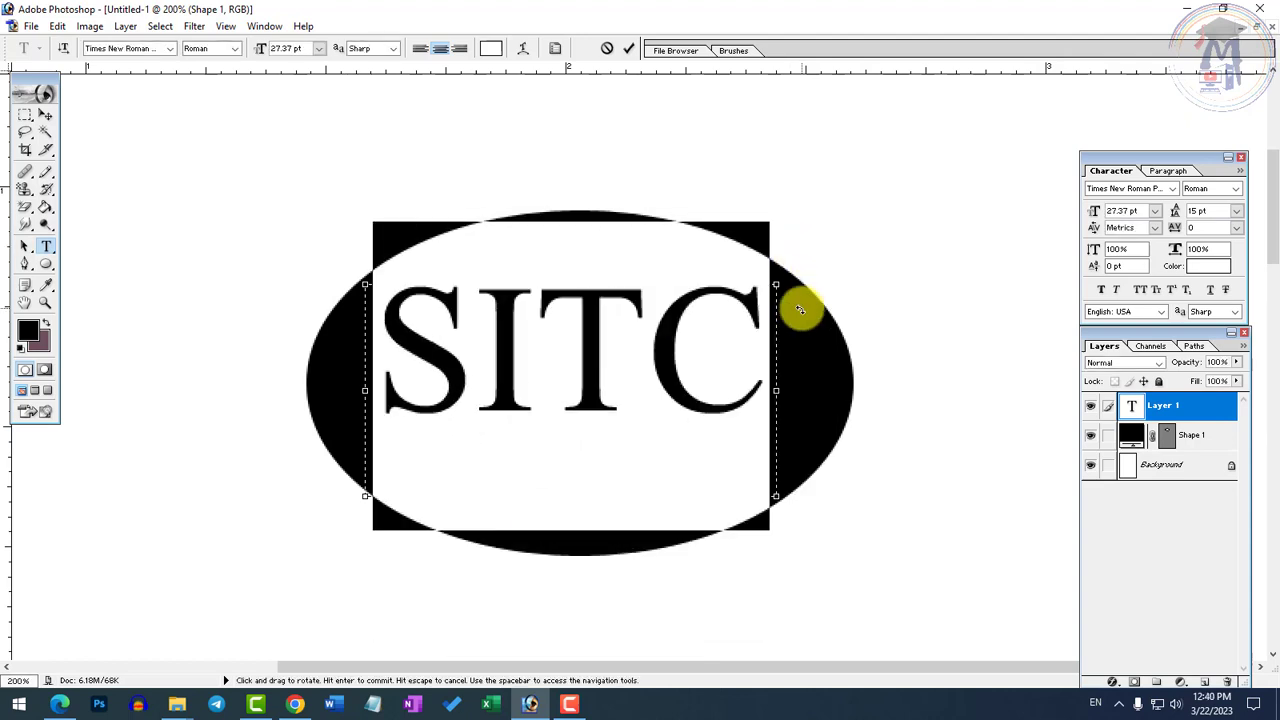
left_click(45, 115)
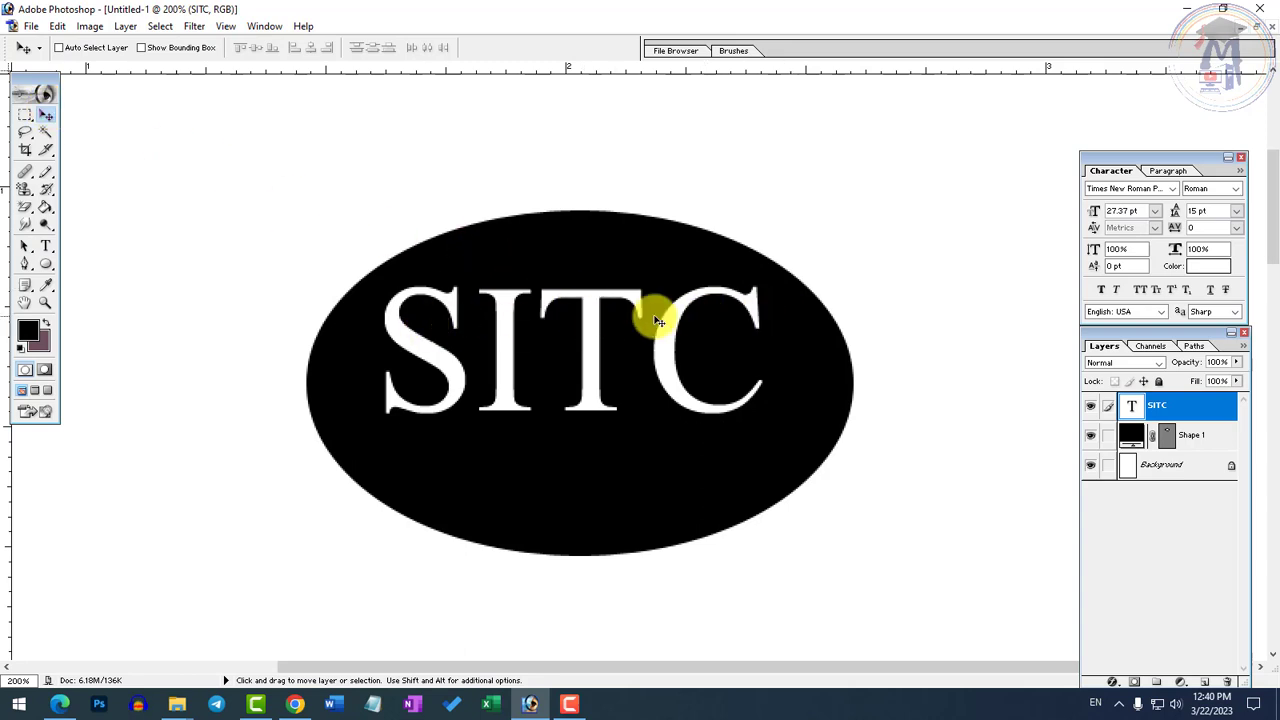
left_click_drag(609, 294, 618, 292)
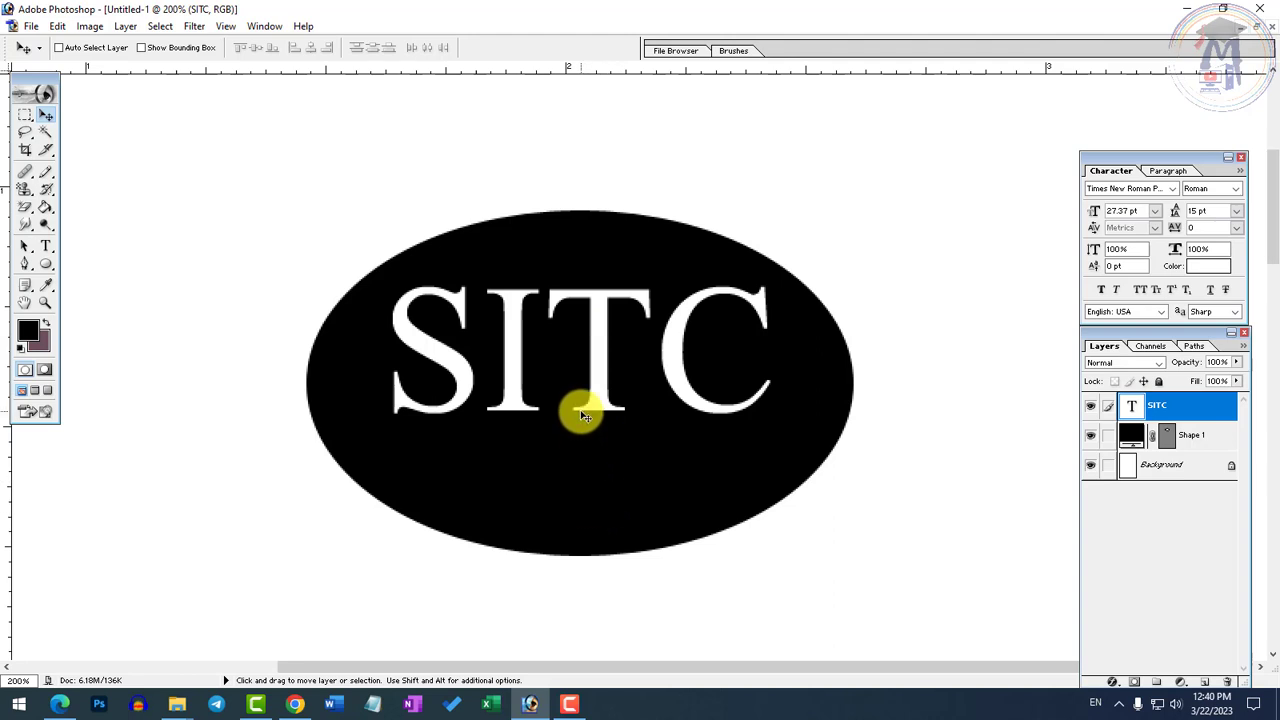
Select the Shape 1 ellipse layer and examine the layer Arrange commands available for it
right_click(578, 510)
left_click(609, 520)
right_click(609, 520)
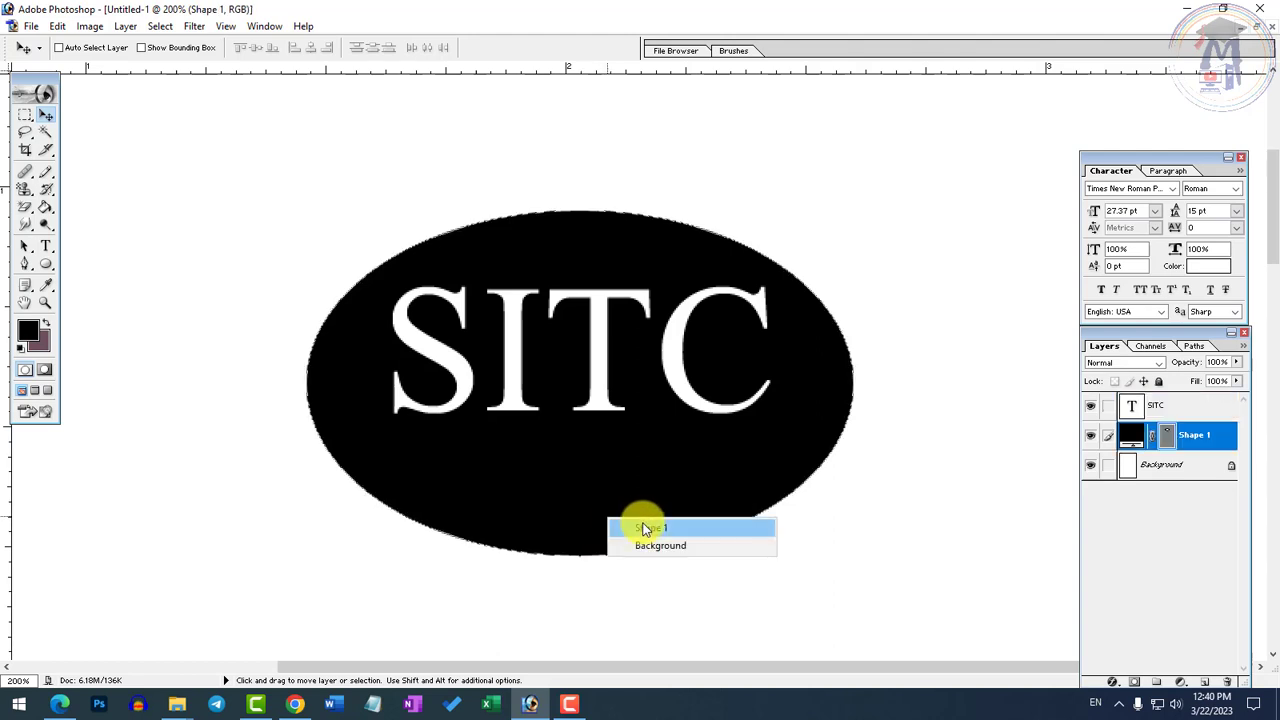
left_click(645, 528)
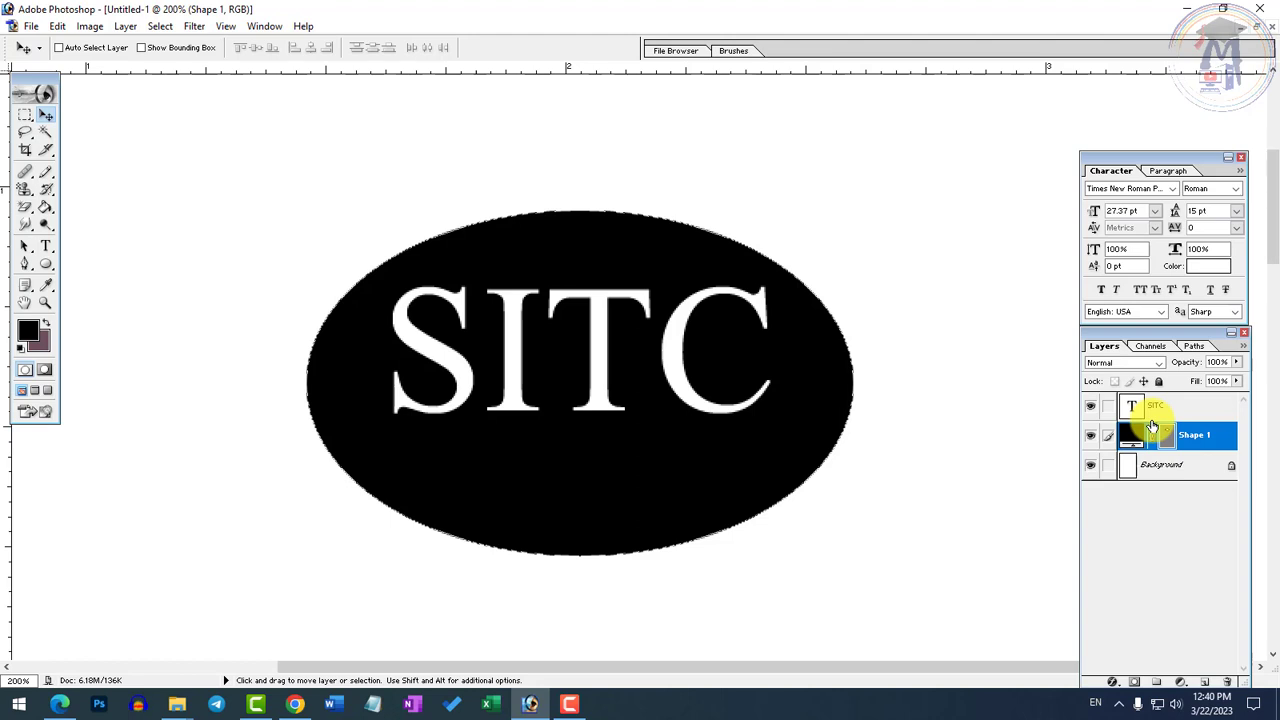
left_click(127, 27)
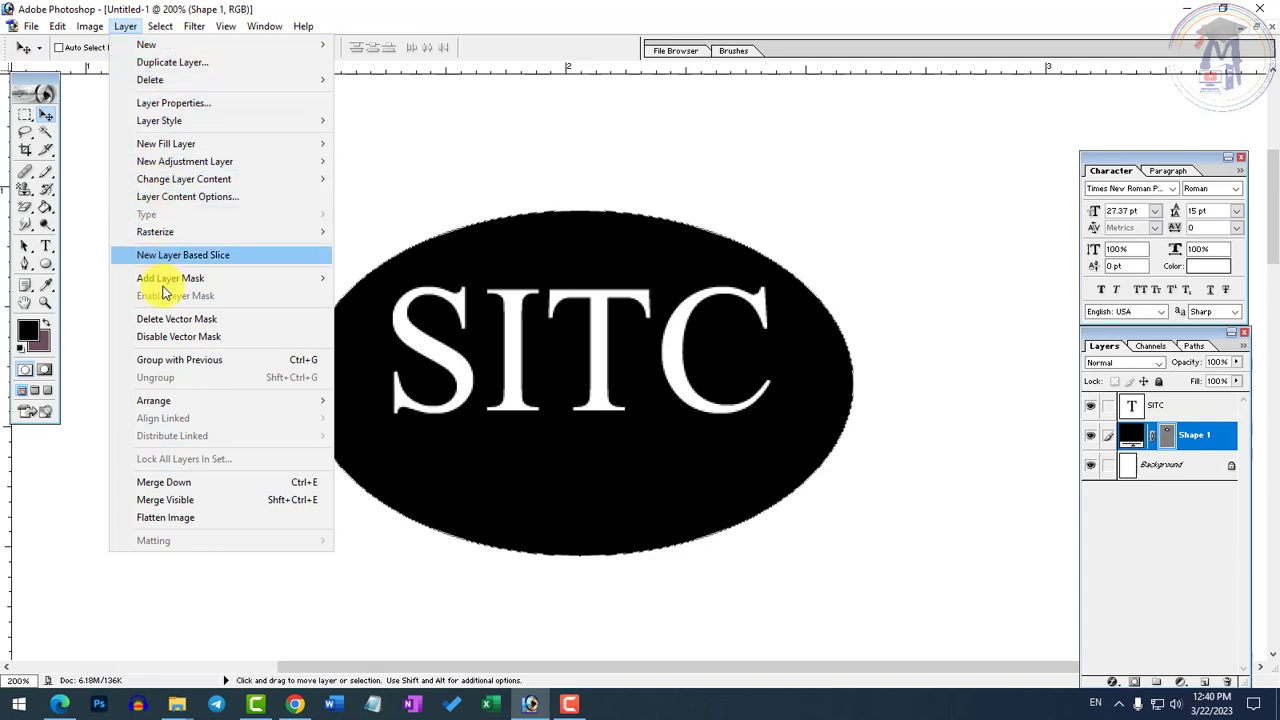
mouse_move(169, 401)
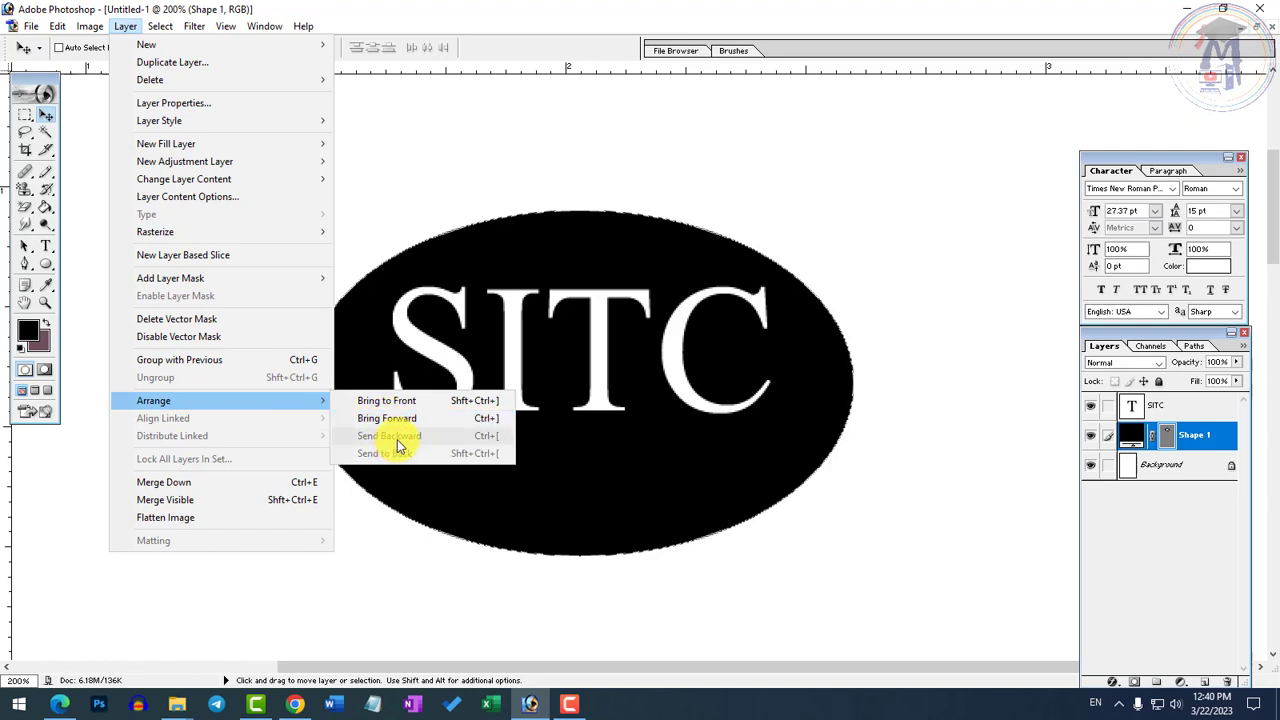
Bring the Shape 1 ellipse forward over the SITC text and send it backward again, repeating the switch several times
left_click(1194, 435)
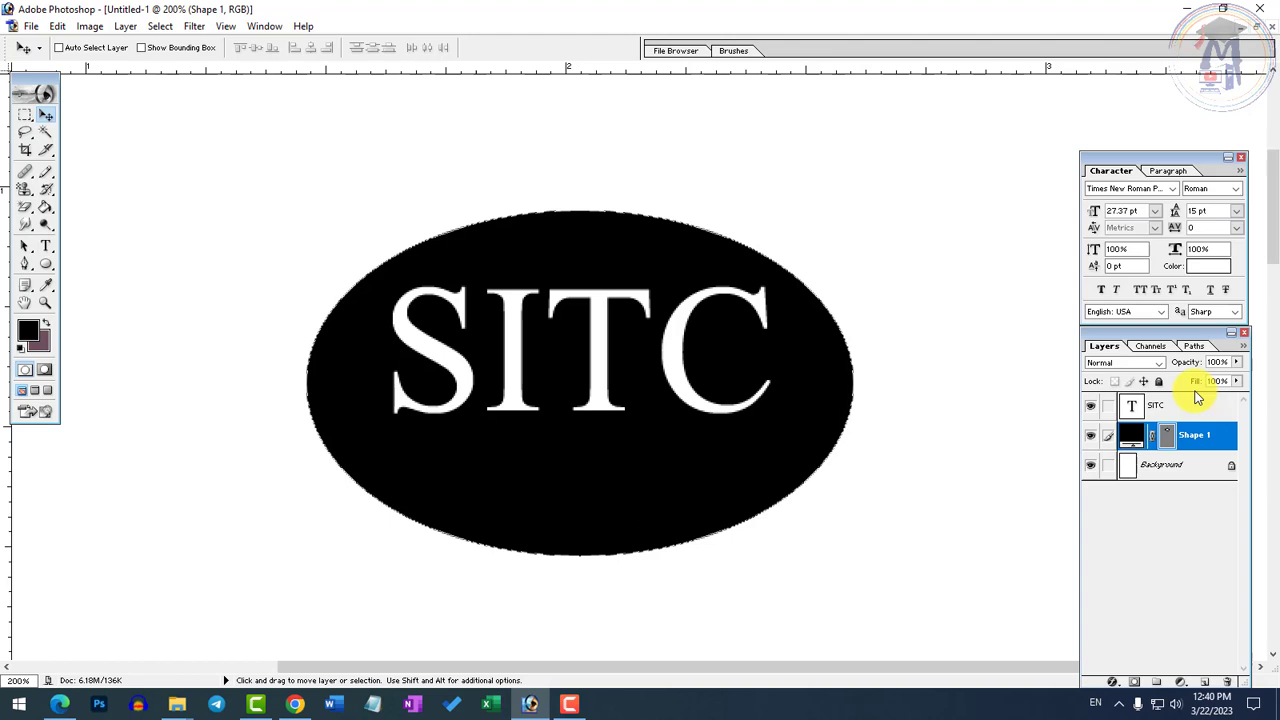
key("ctrl+]")
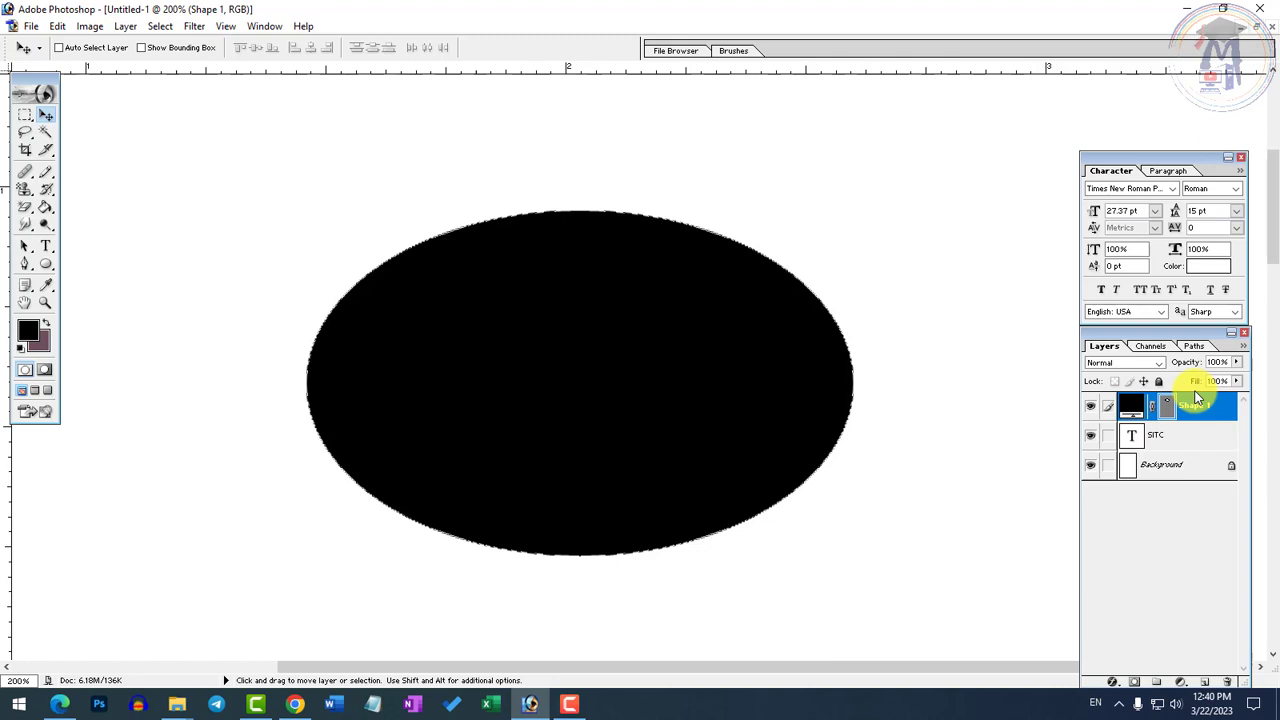
key("ctrl+[")
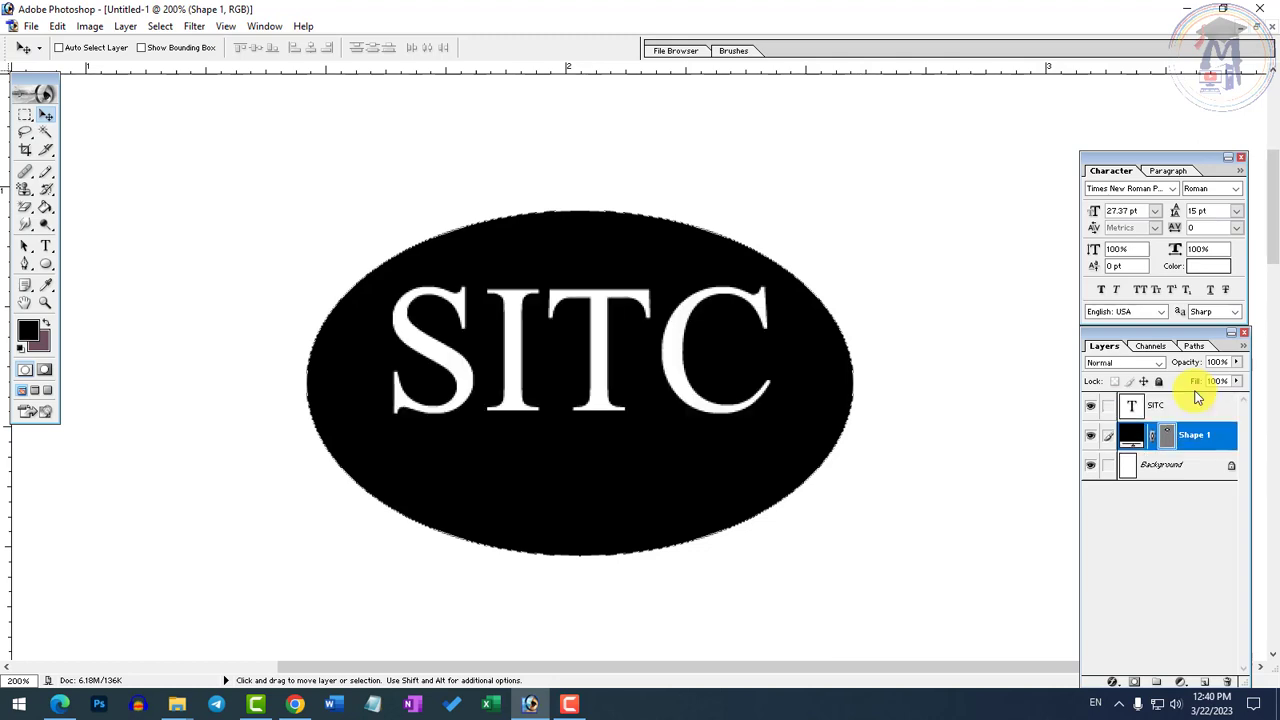
key("ctrl+]")
key("ctrl+[")
key("ctrl+]")
key("ctrl+[")
key("ctrl+]")
key("ctrl+[")
key("ctrl+]")
key("ctrl+[")
key("ctrl+]")
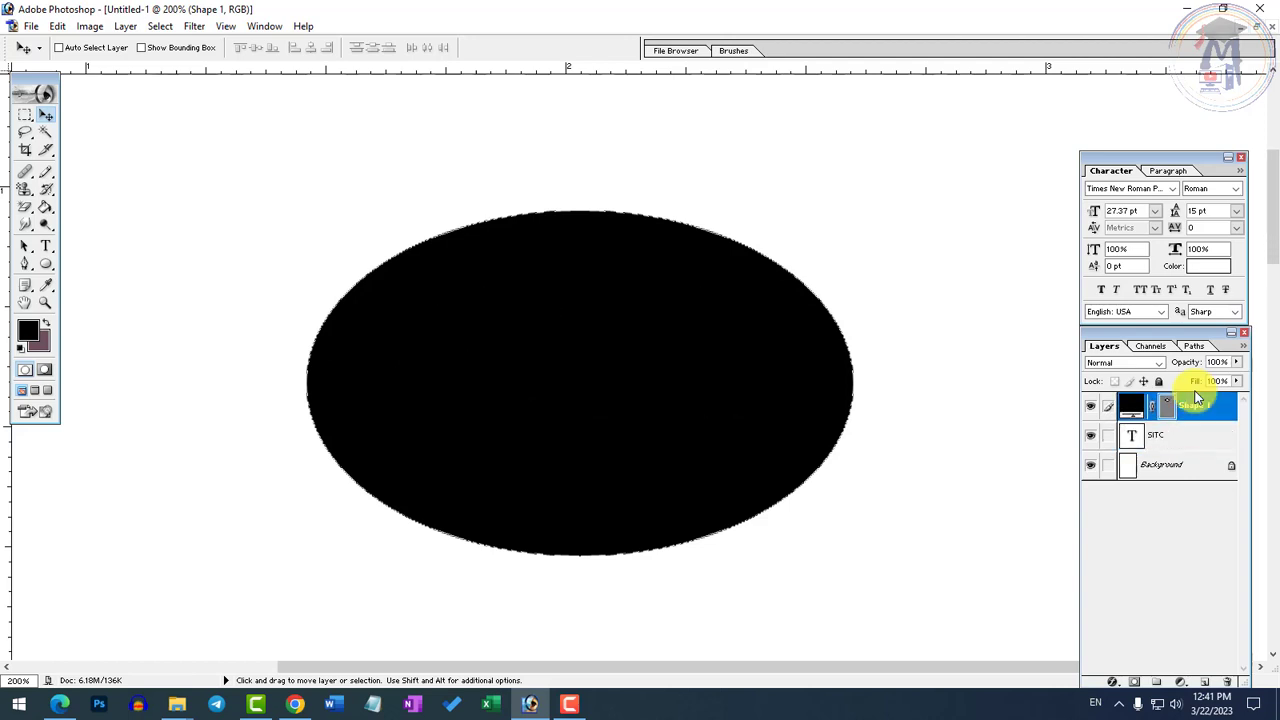
key("ctrl+[")
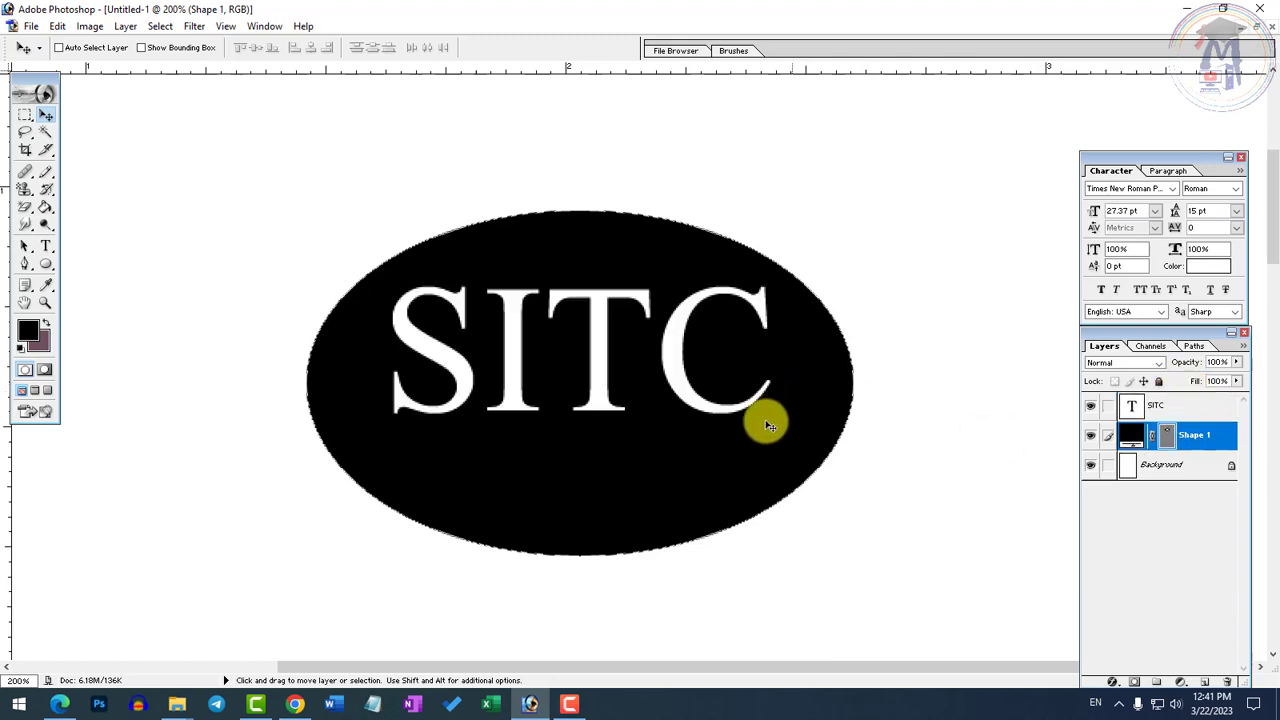
Free-transform the Shape 1 ellipse to 87.7% width and reduce its height so it fits closely around the SITC text
right_click(618, 495)
left_click(656, 506)
key("ctrl+t")
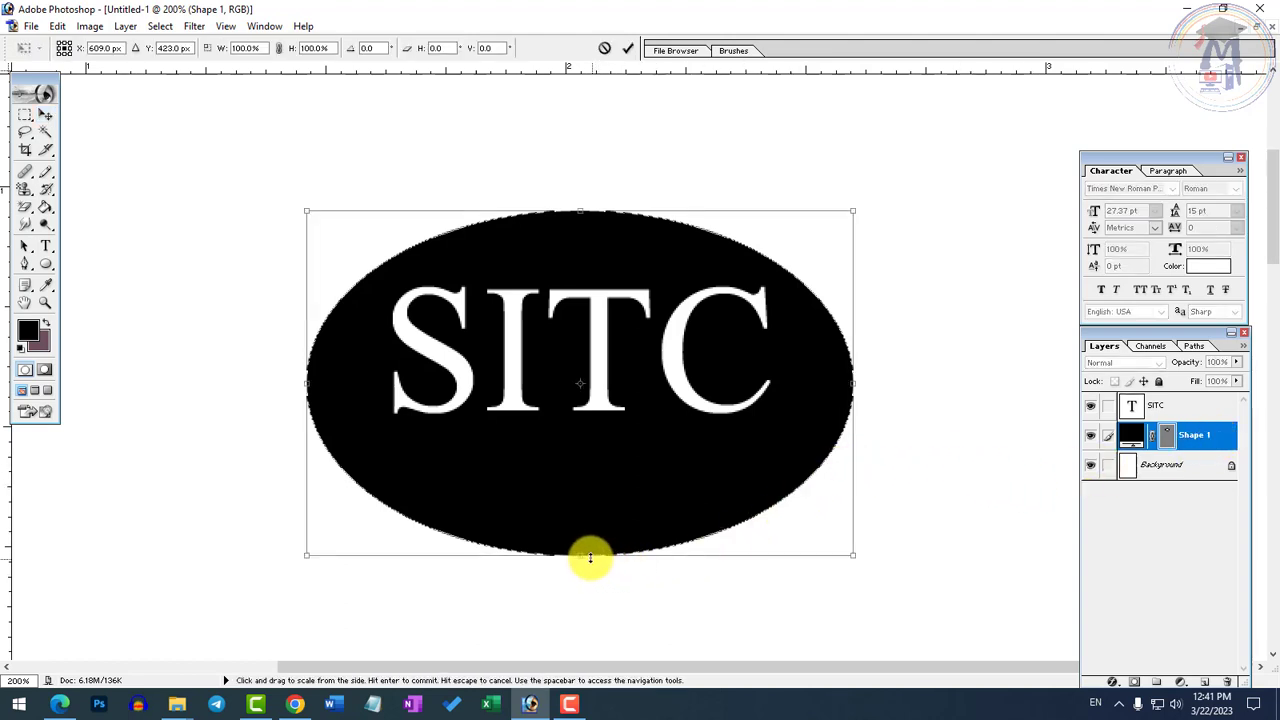
left_click_drag(581, 555, 587, 490)
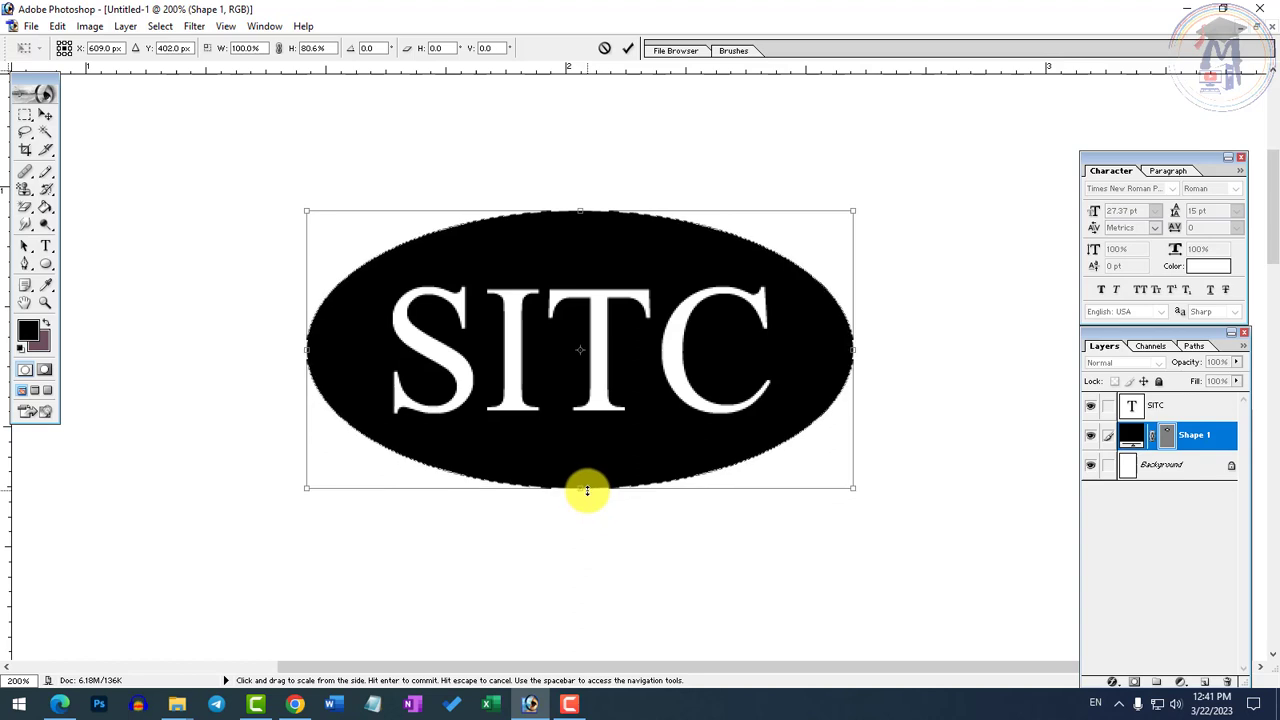
left_click_drag(308, 351, 346, 360)
left_click_drag(853, 349, 817, 349)
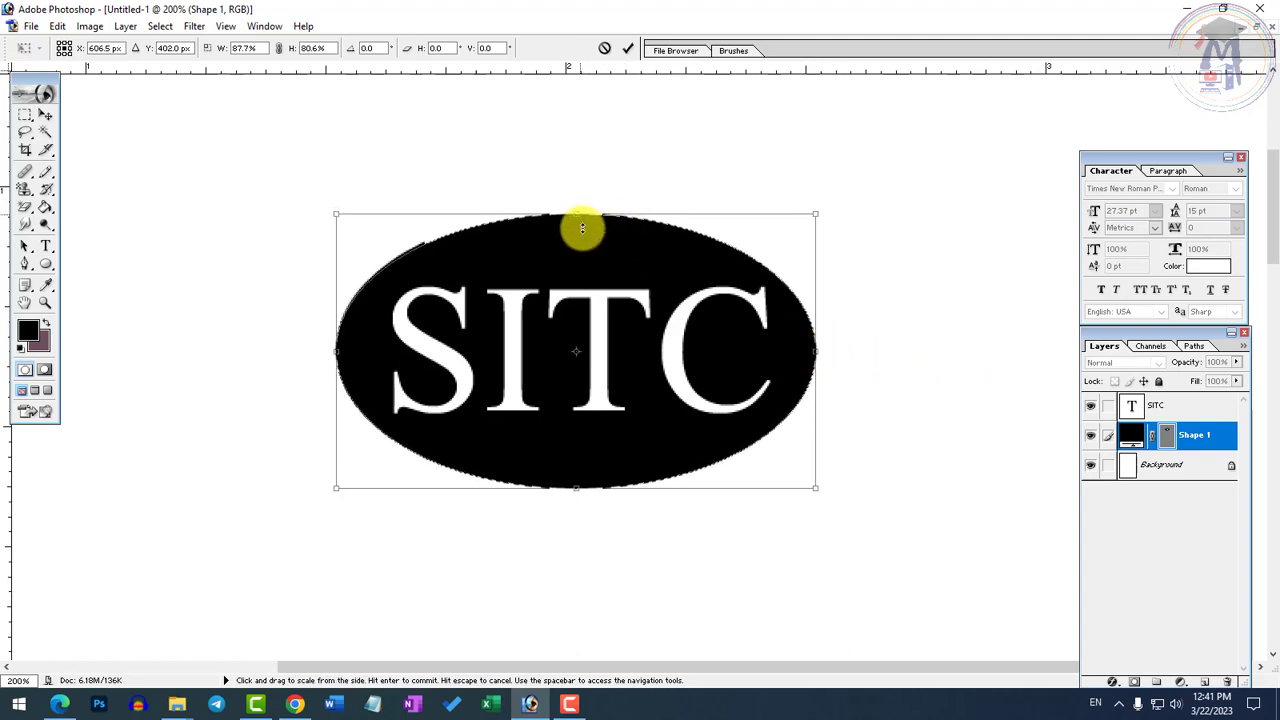
left_click_drag(582, 228, 580, 229)
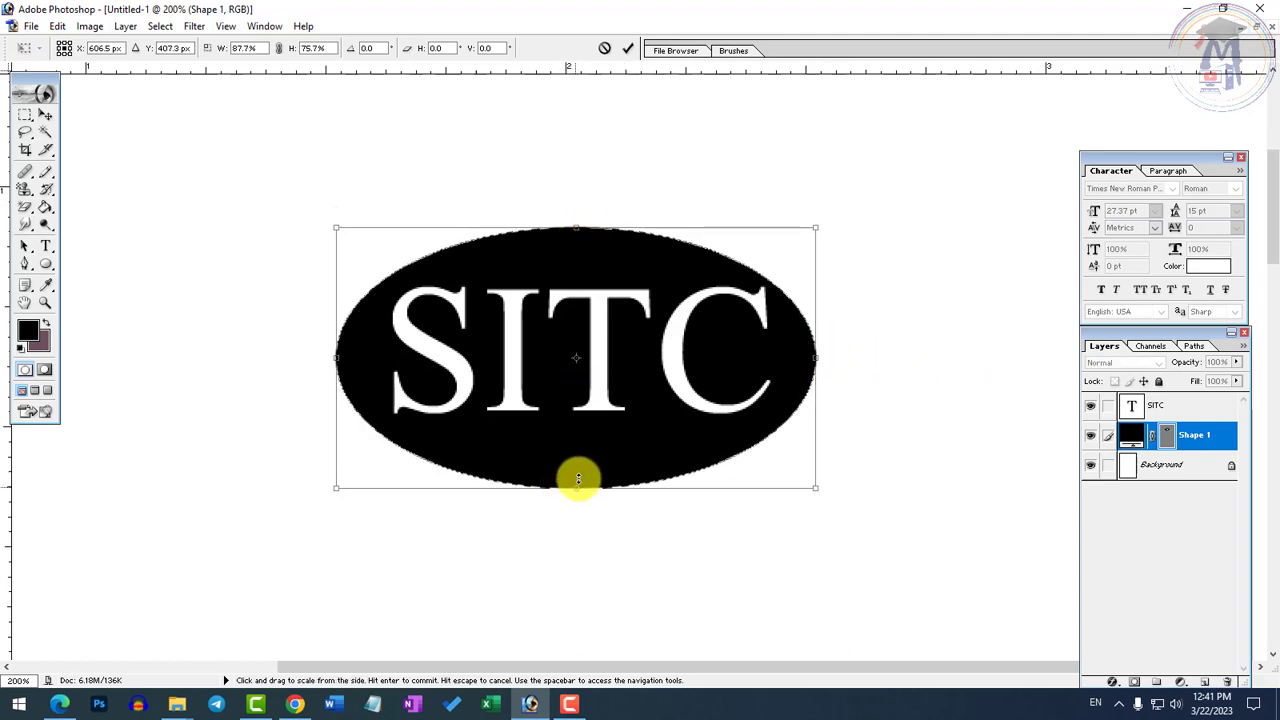
left_click_drag(578, 479, 580, 473)
key("Return")
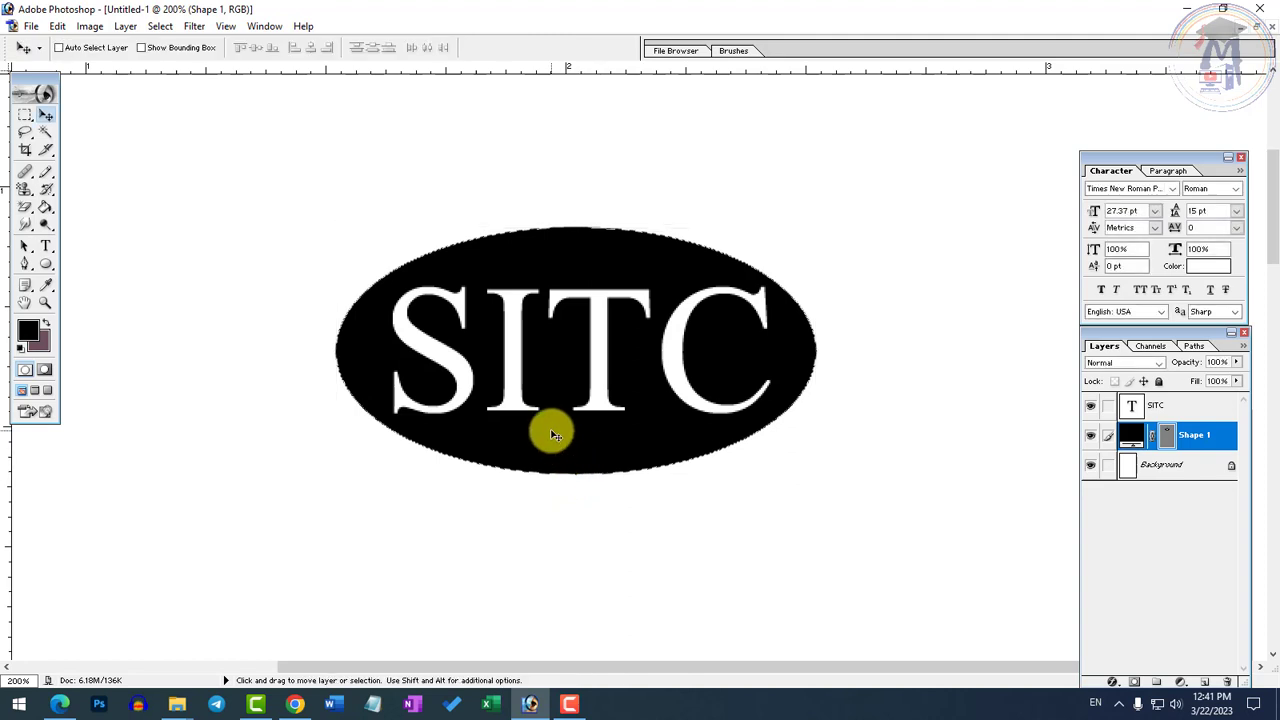
Start a new text layer below and beside the SITC ellipse, with 14 pt size and black (000000) colour
left_click(583, 426, "alt")
left_click(808, 360, "ctrl")
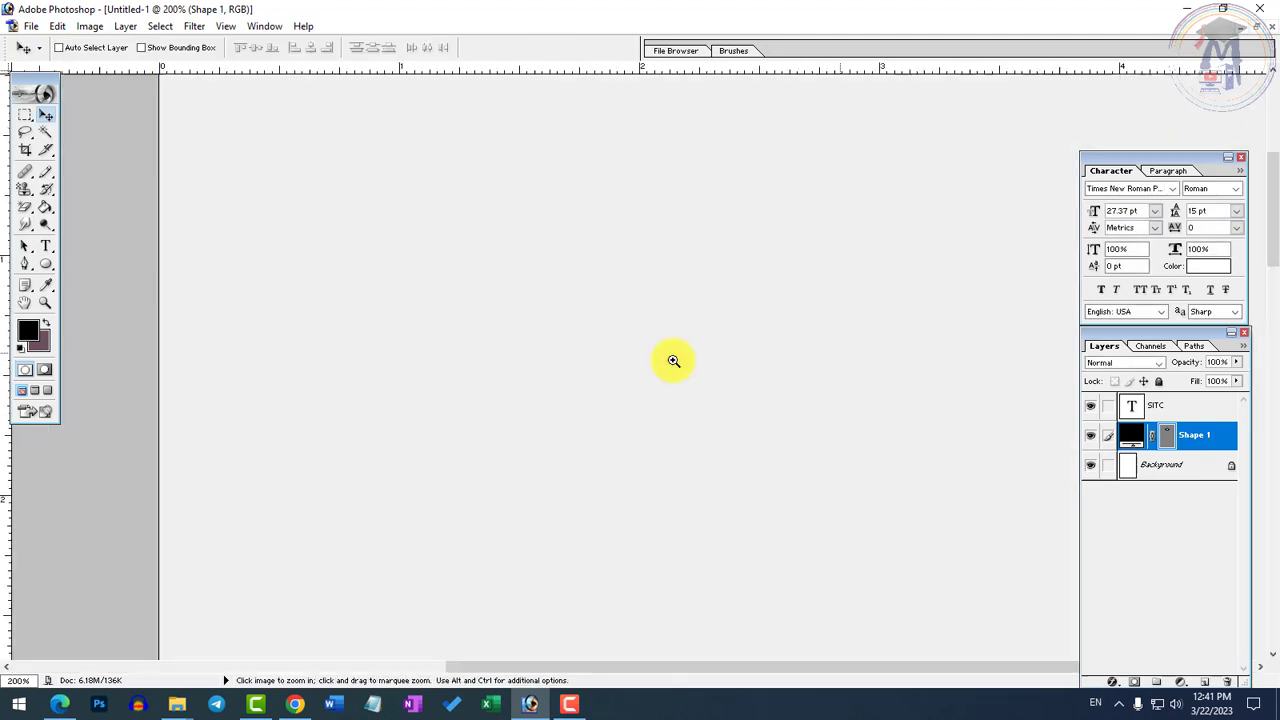
left_click(423, 365, "alt")
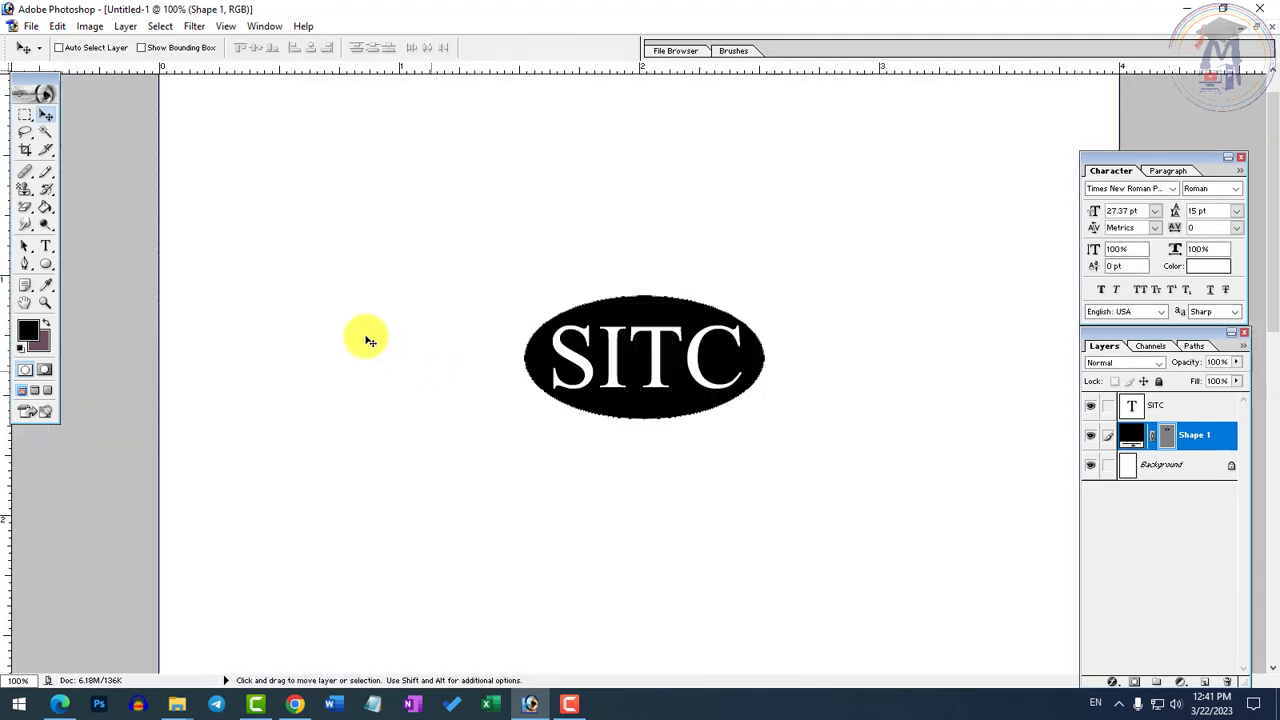
left_click(47, 248)
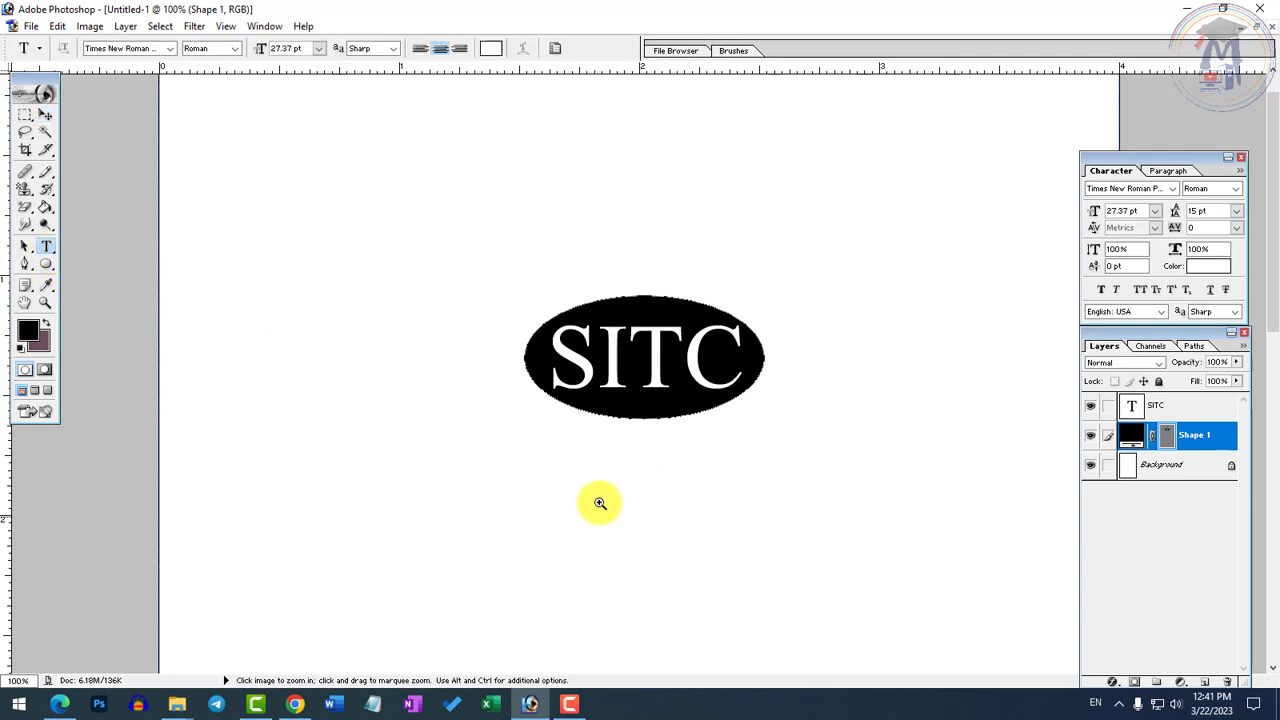
left_click(419, 475)
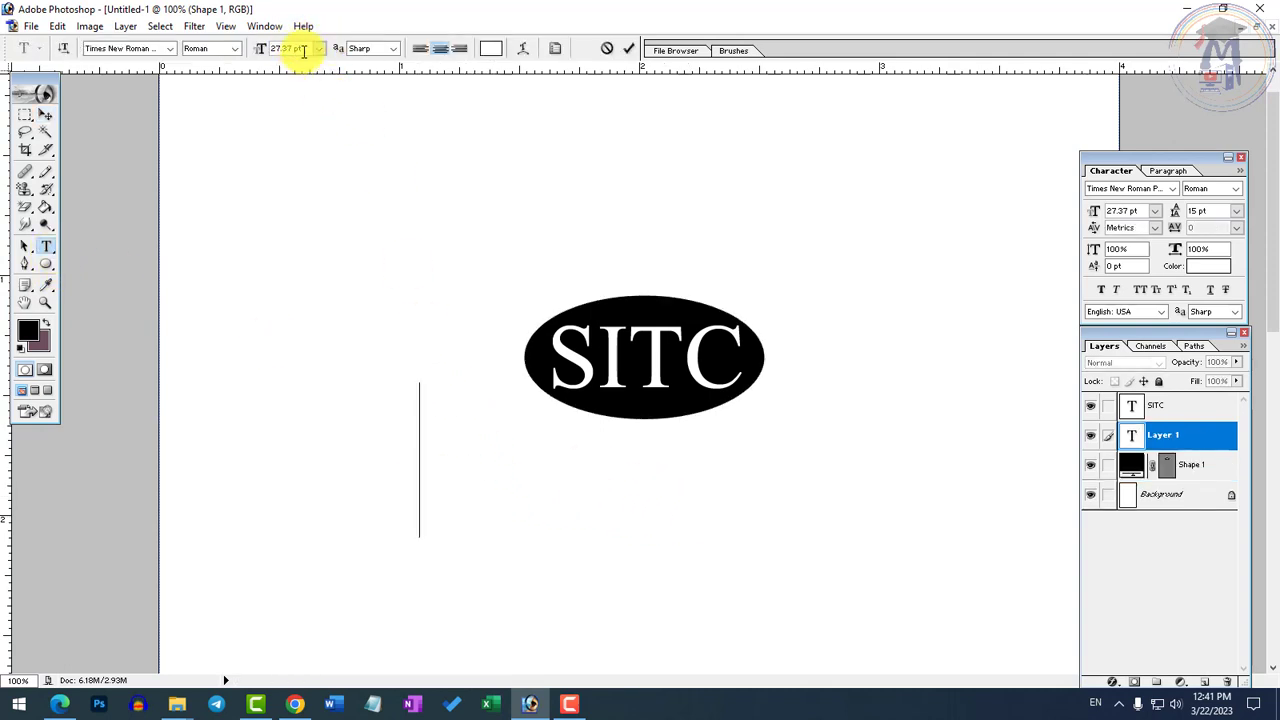
left_click(260, 48)
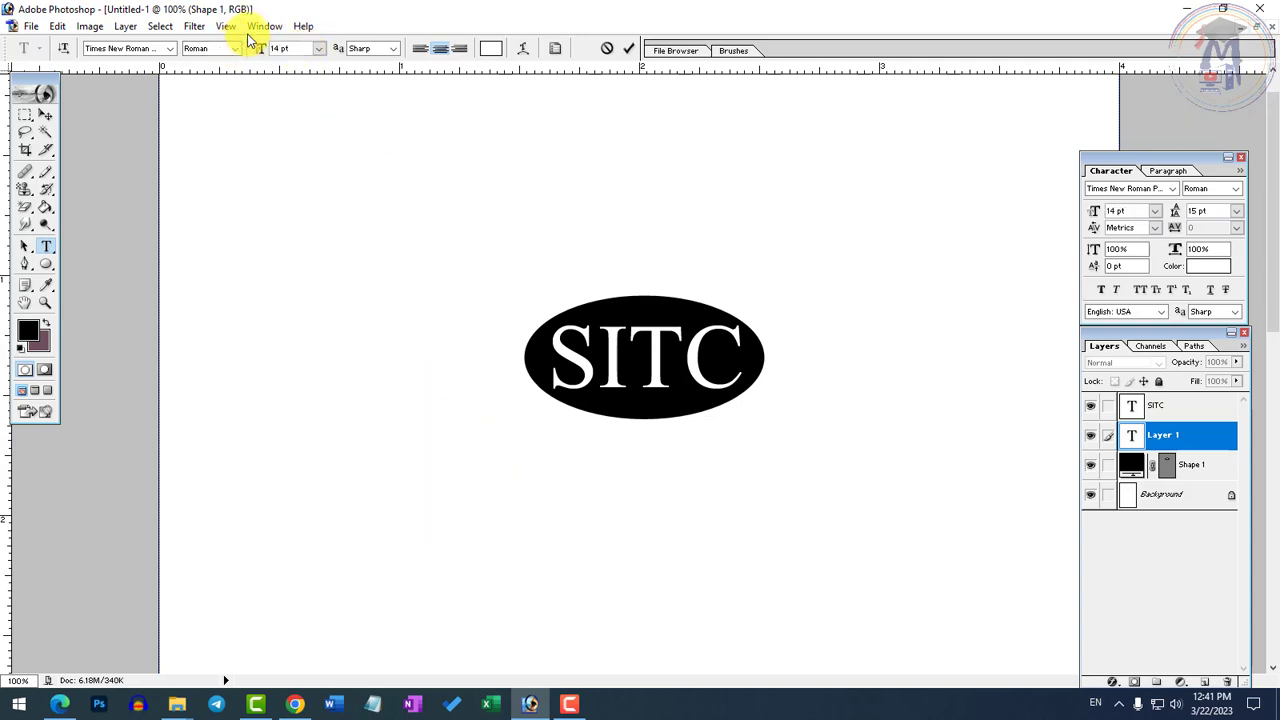
key("ctrl+a")
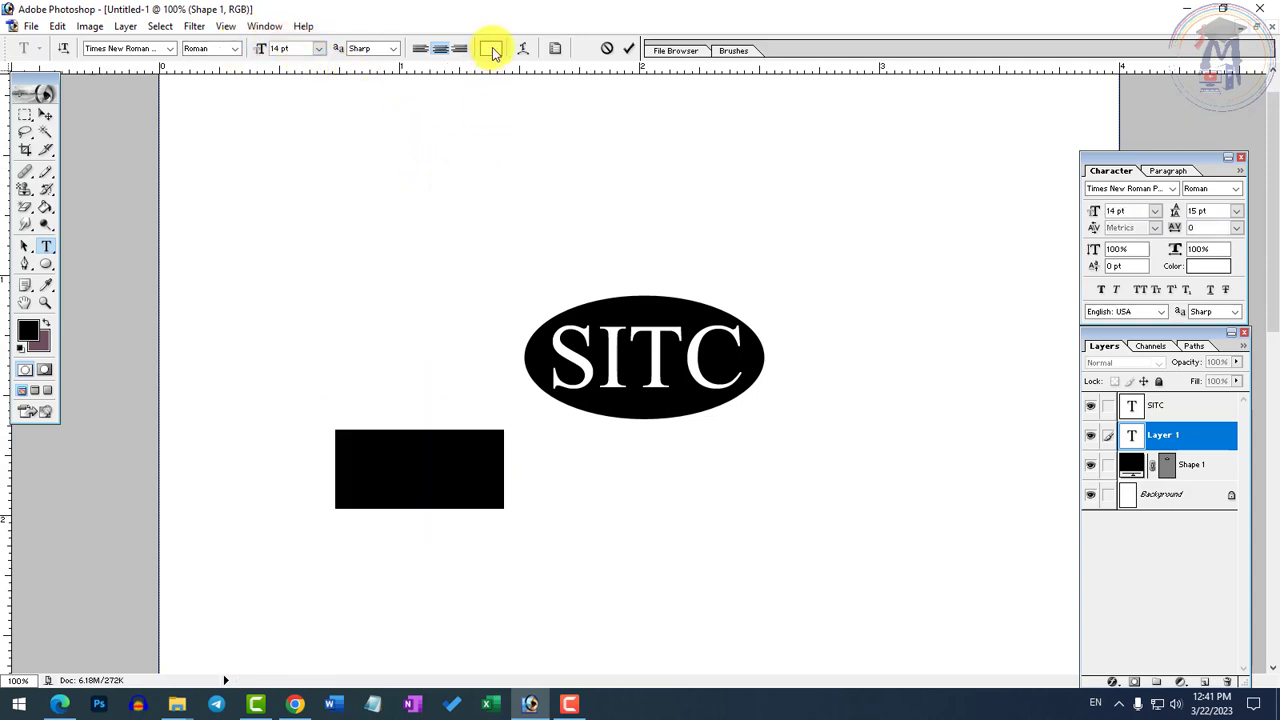
left_click(492, 52)
left_click_drag(576, 334, 394, 482)
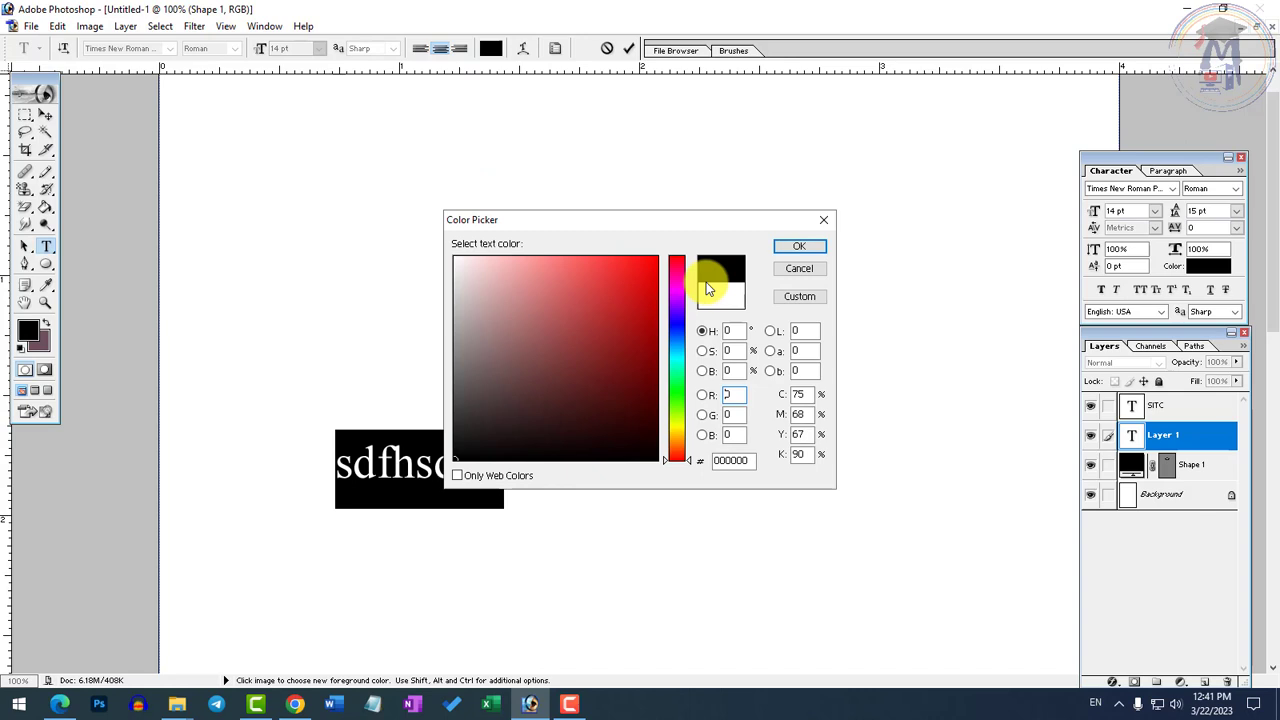
left_click(804, 247)
Write "Satpura Information Technology Centre" in the new text layer and select the whole line
type("Sat")
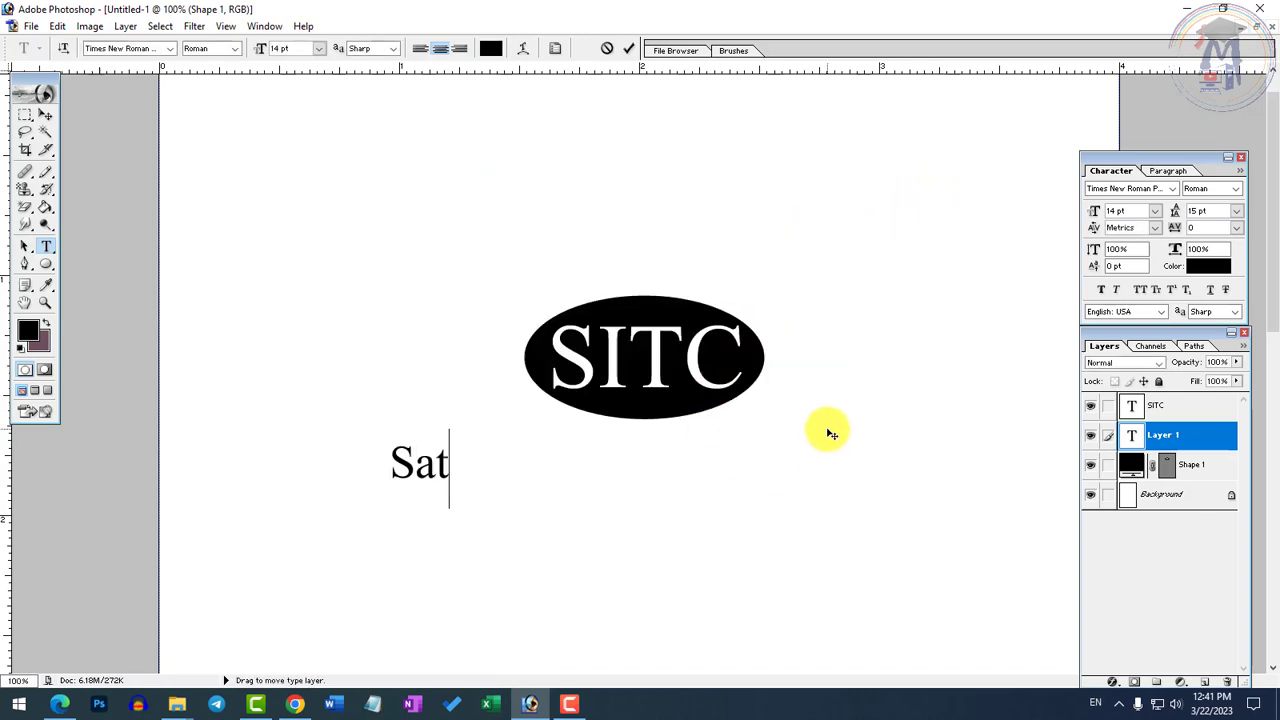
type("pura Informa")
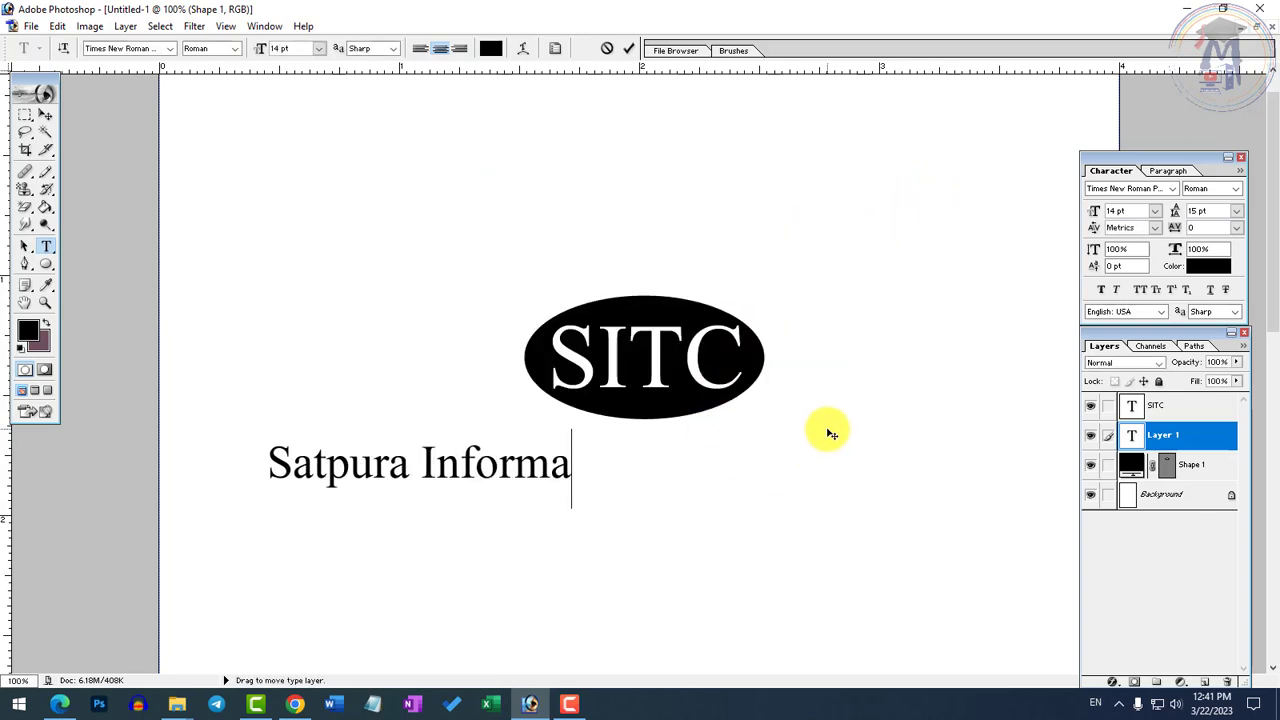
type("tion Techn")
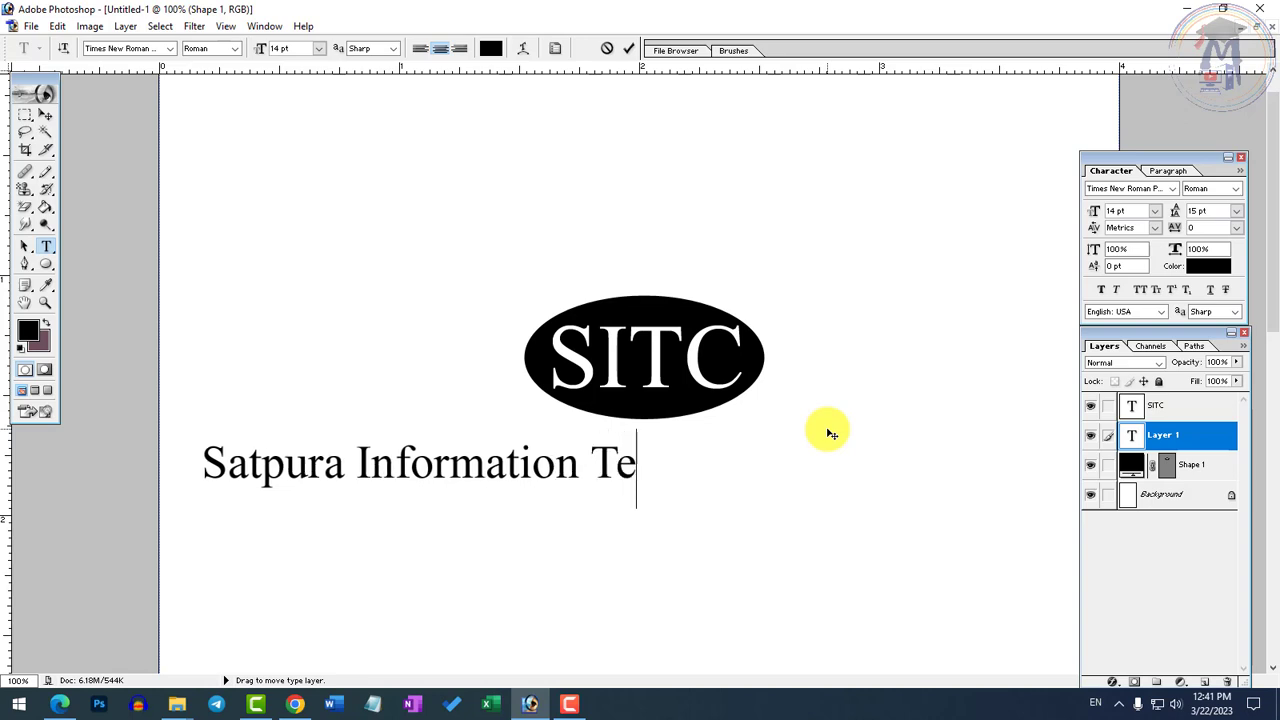
type("y")
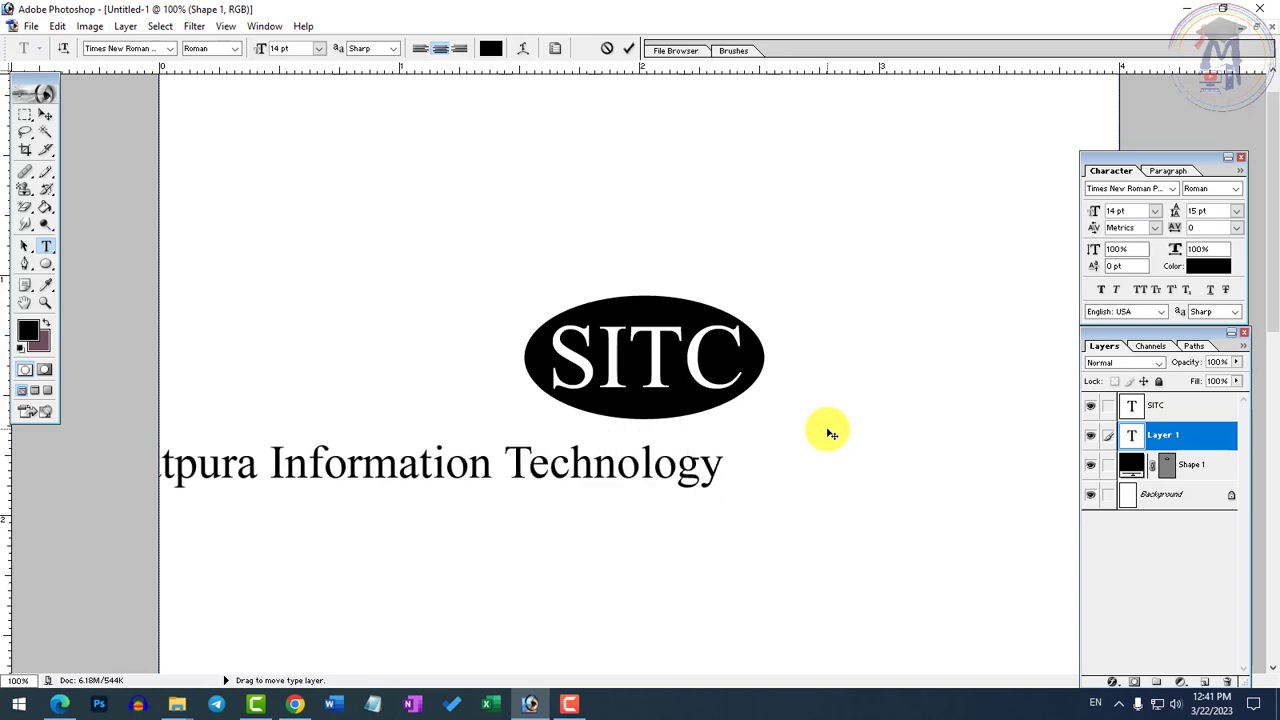
type(" Centee")
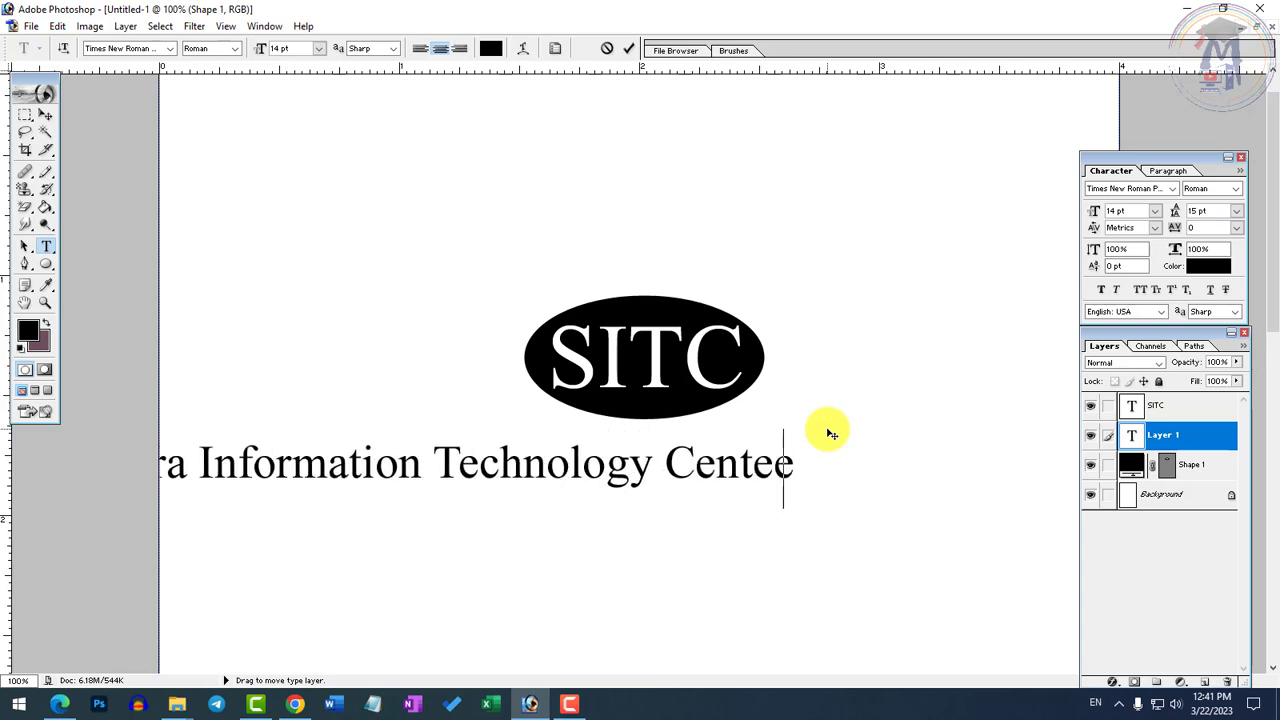
key("BackSpace")
key("BackSpace")
type("re")
key("ctrl+a")
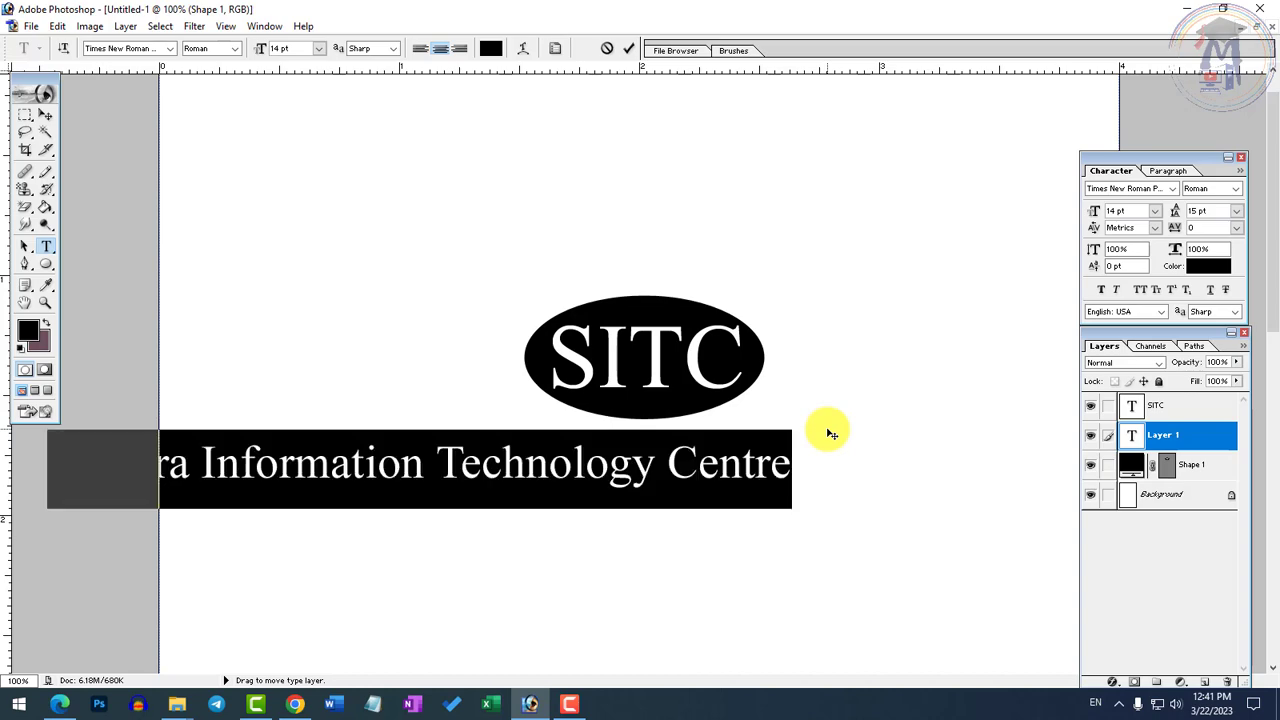
key("ctrl+shift+m")
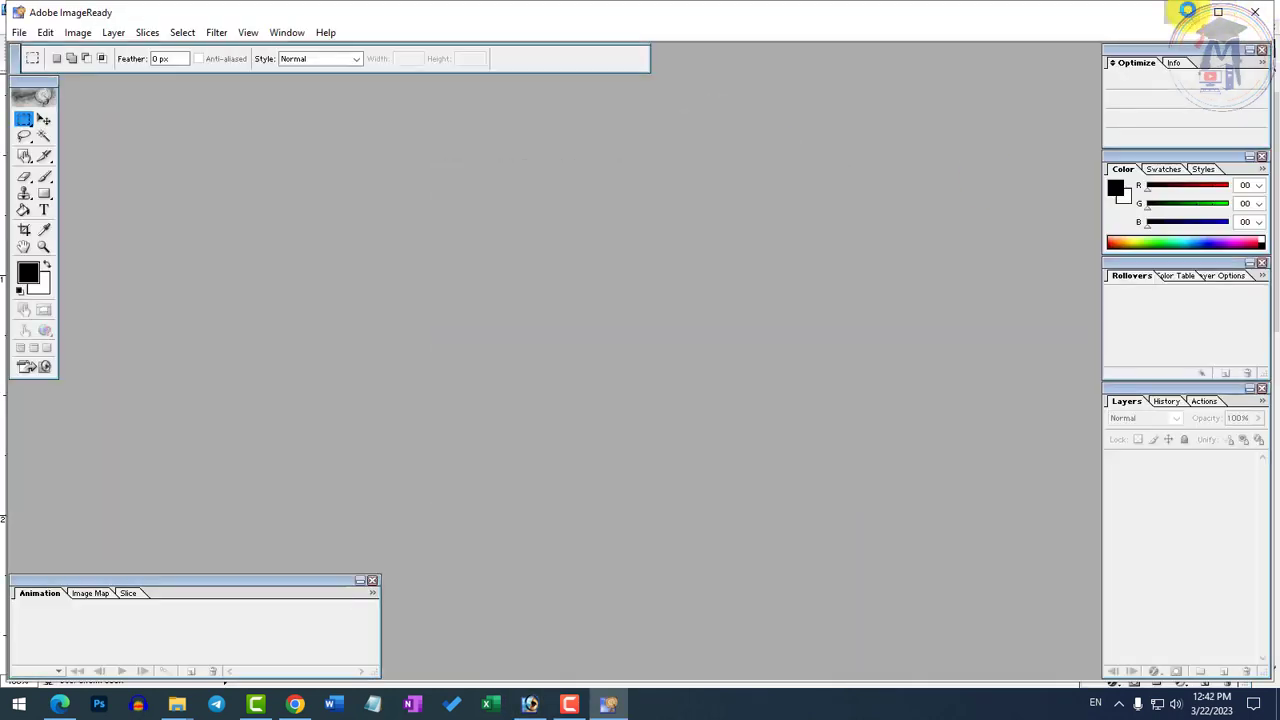
left_click(1183, 12)
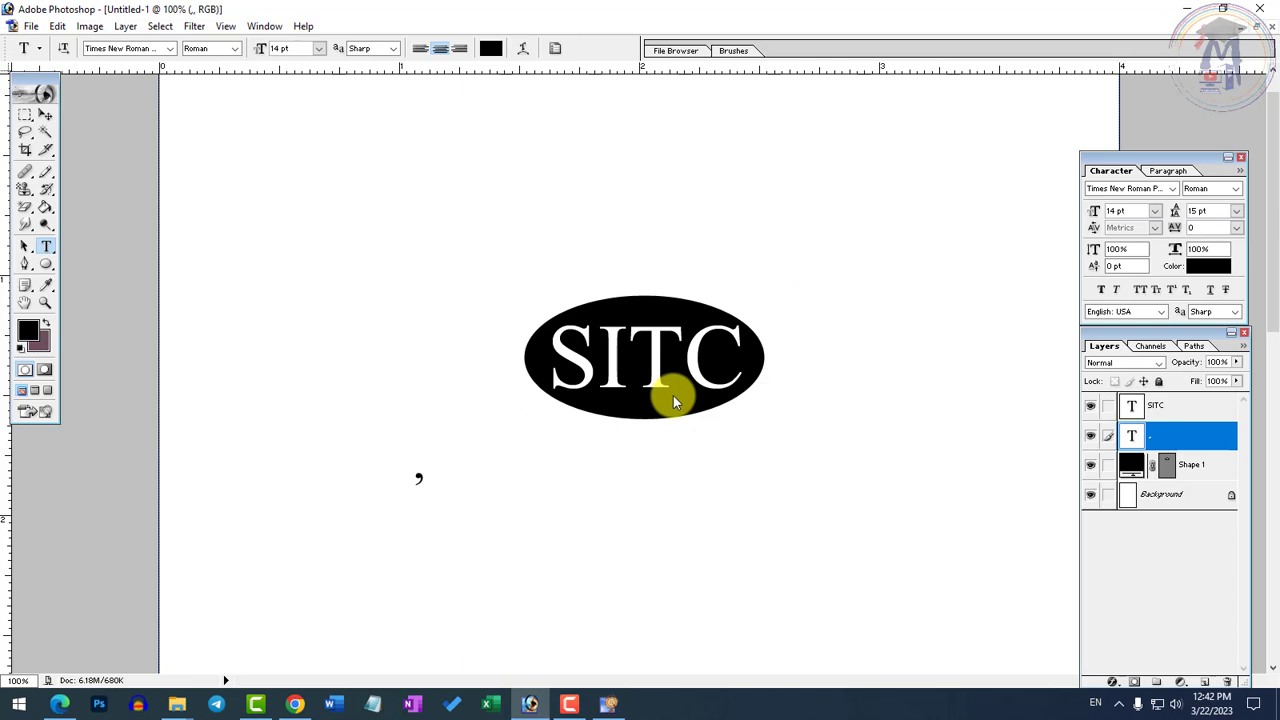
Replace the comma in the new text layer with "Satpura Information Technology Centre"
left_click(419, 478)
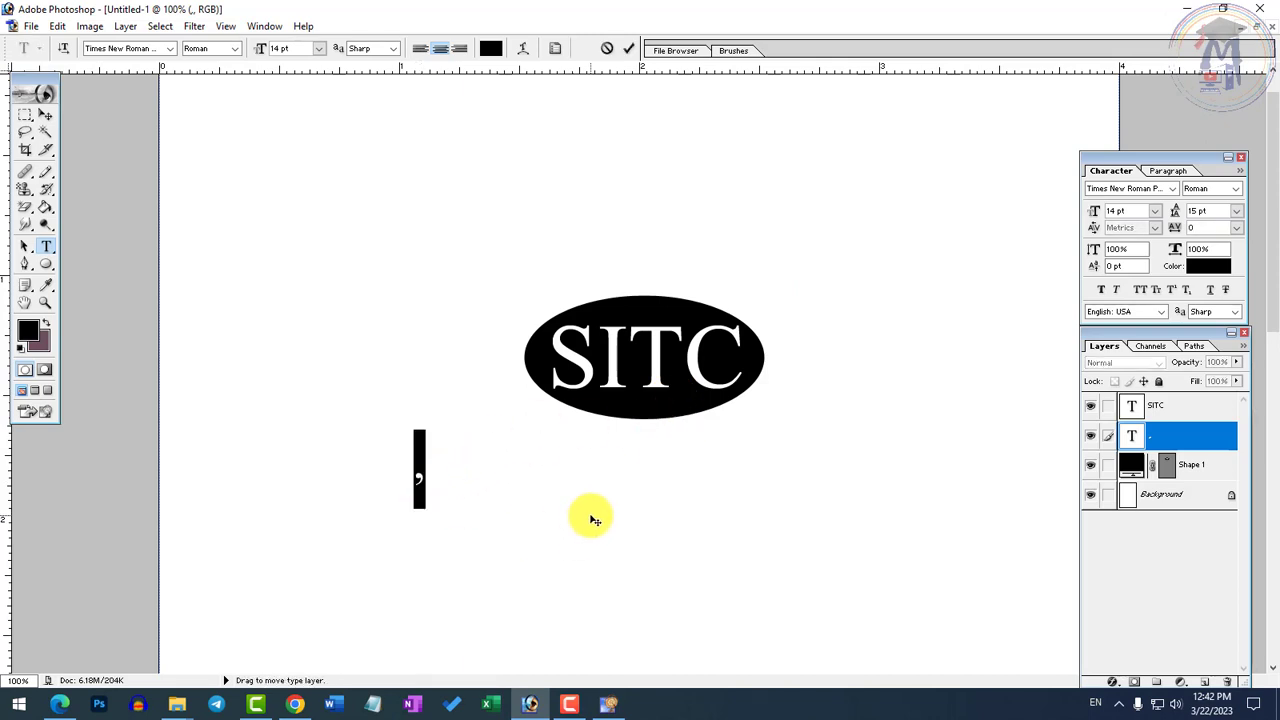
type("Satpura Infor")
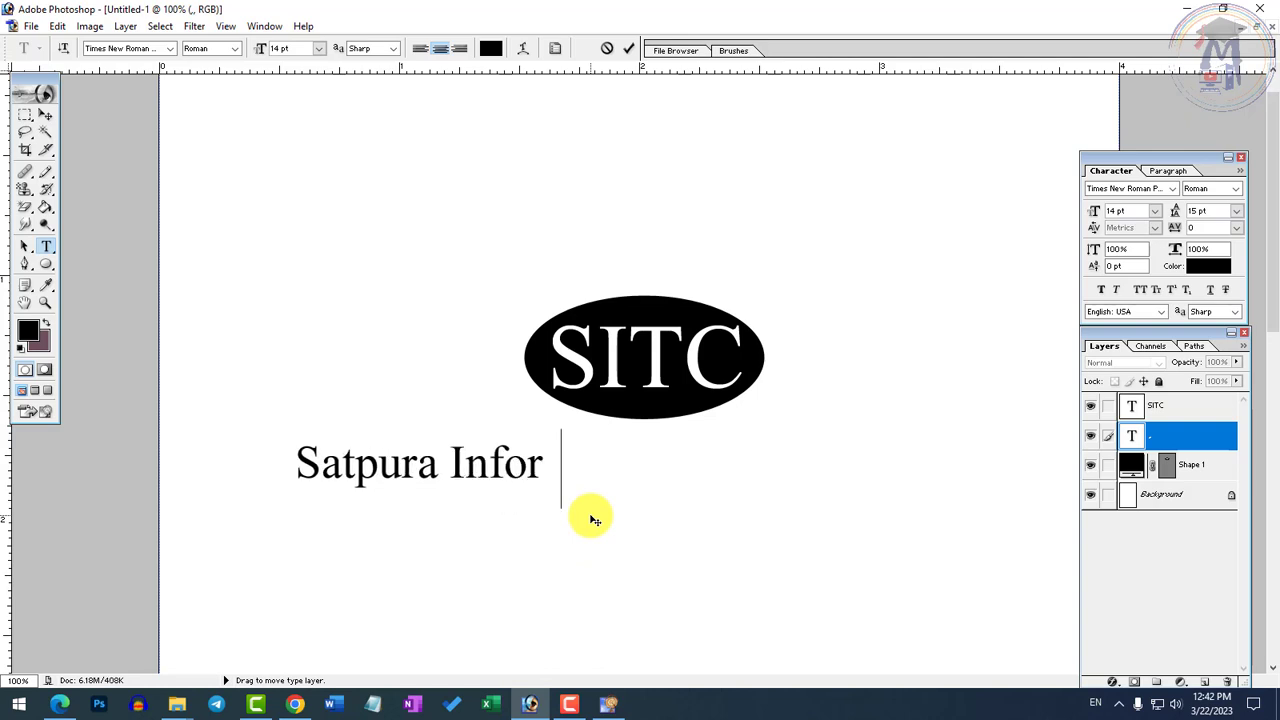
type("mation Techn ology")
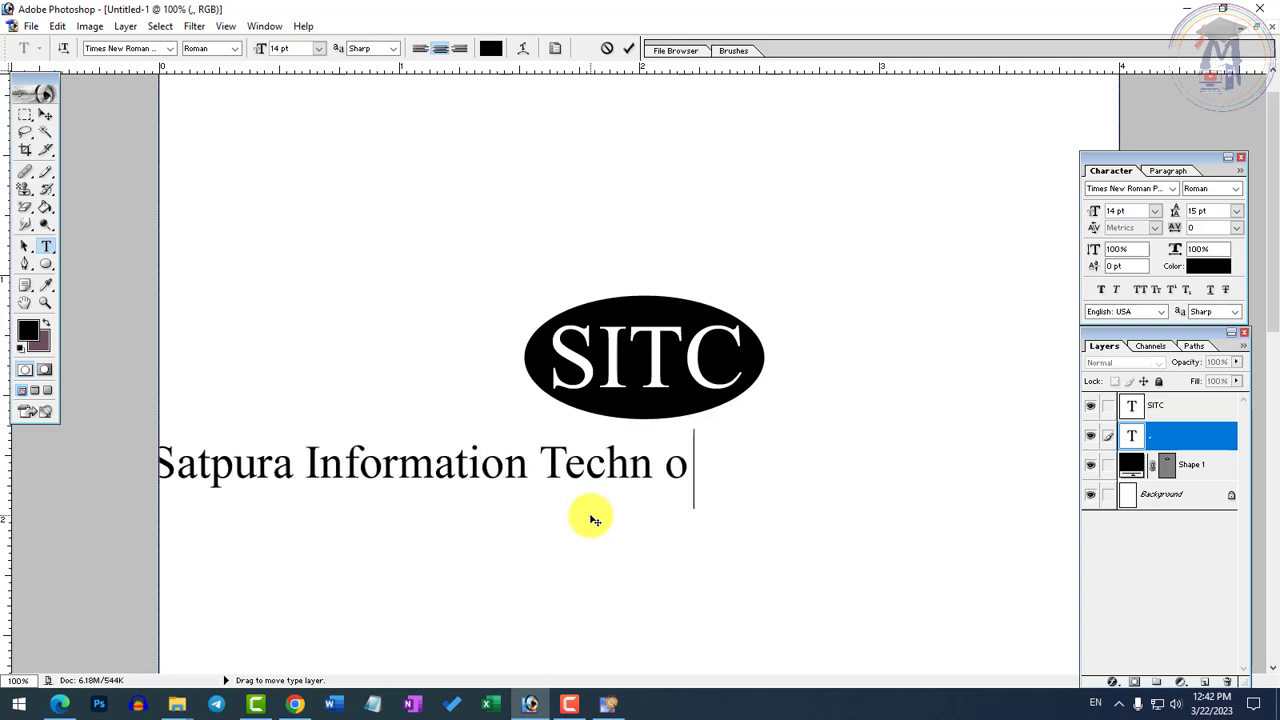
key("BackSpace")
key("BackSpace")
key("BackSpace")
key("BackSpace")
key("BackSpace")
key("BackSpace")
type("o")
key("BackSpace")
key("BackSpace")
type("ogy")
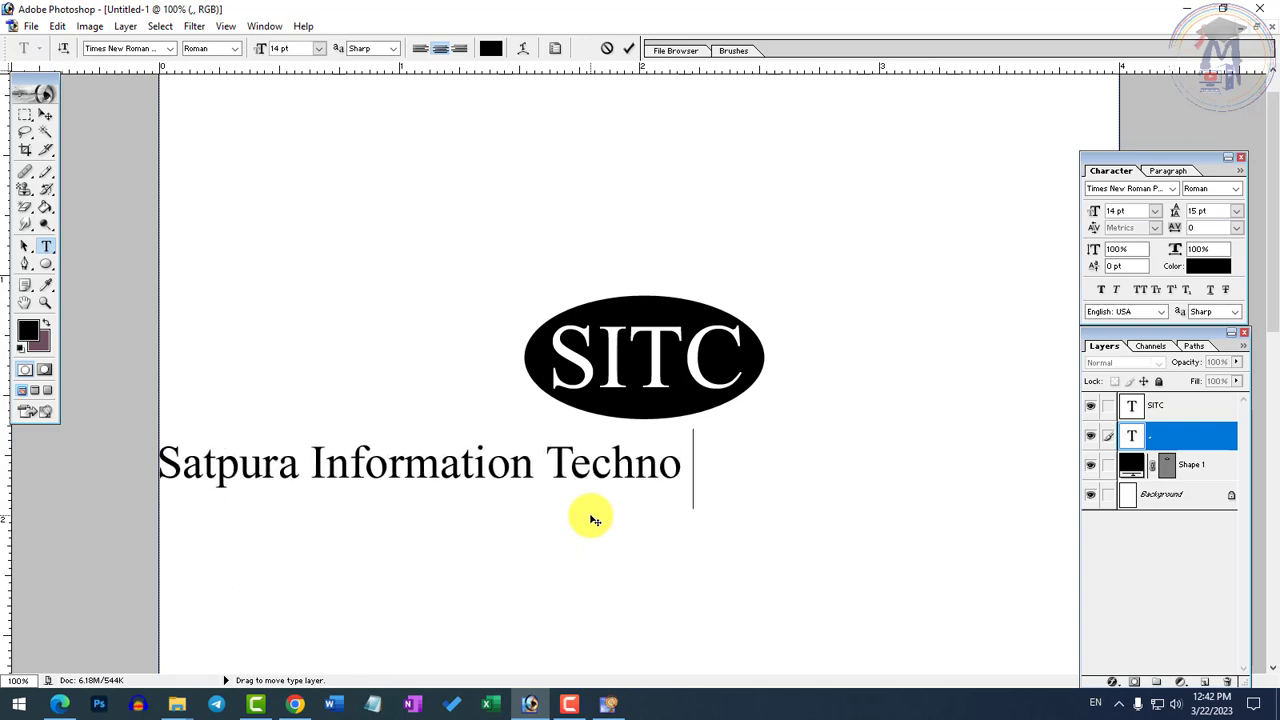
key("BackSpace")
key("BackSpace")
type("log")
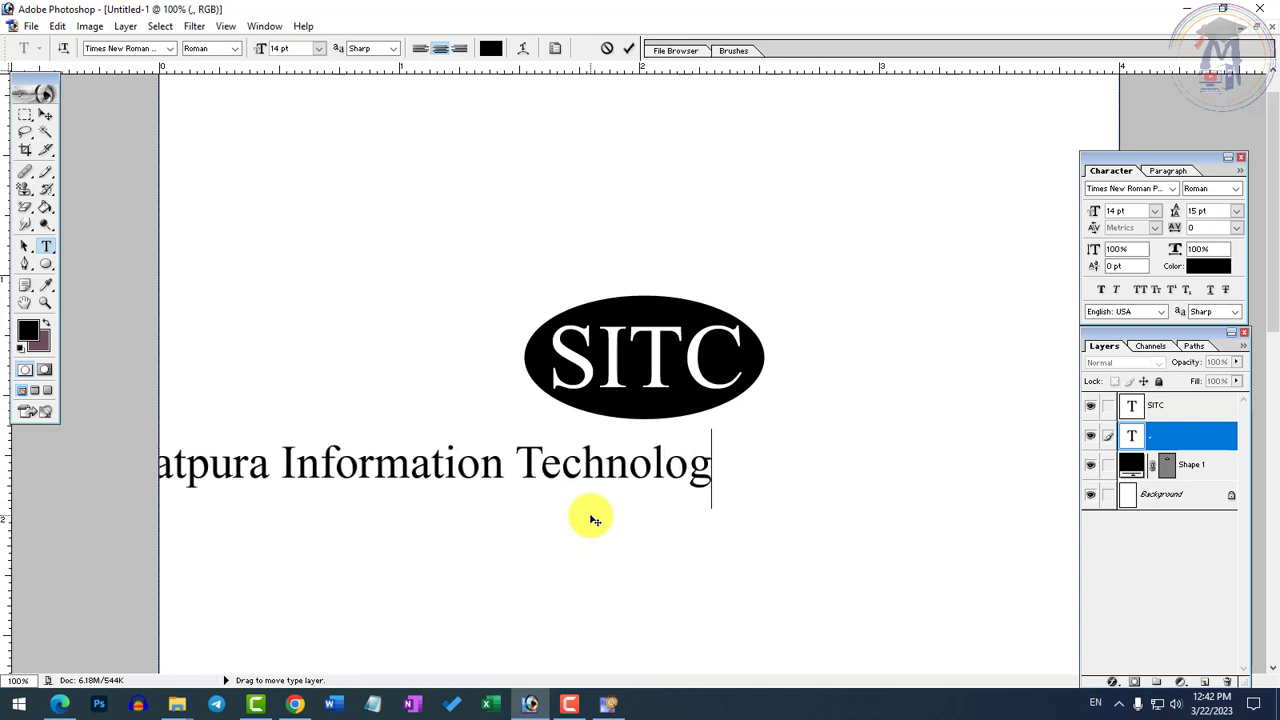
type("y Centre")
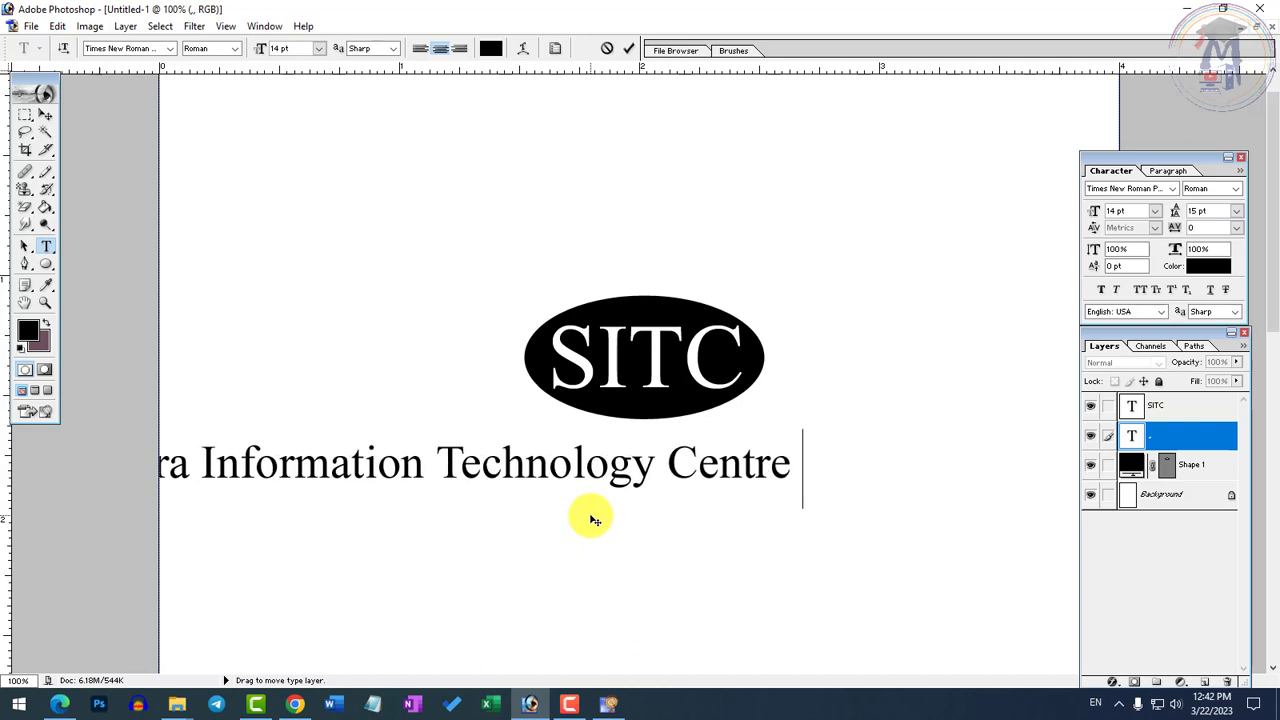
Reduce the Satpura Information Technology Centre text to 8 pt and move it directly above the SITC ellipse
key("ctrl+a")
key("ctrl+shift+comma")
key("ctrl+shift+comma")
key("ctrl+shift+comma")
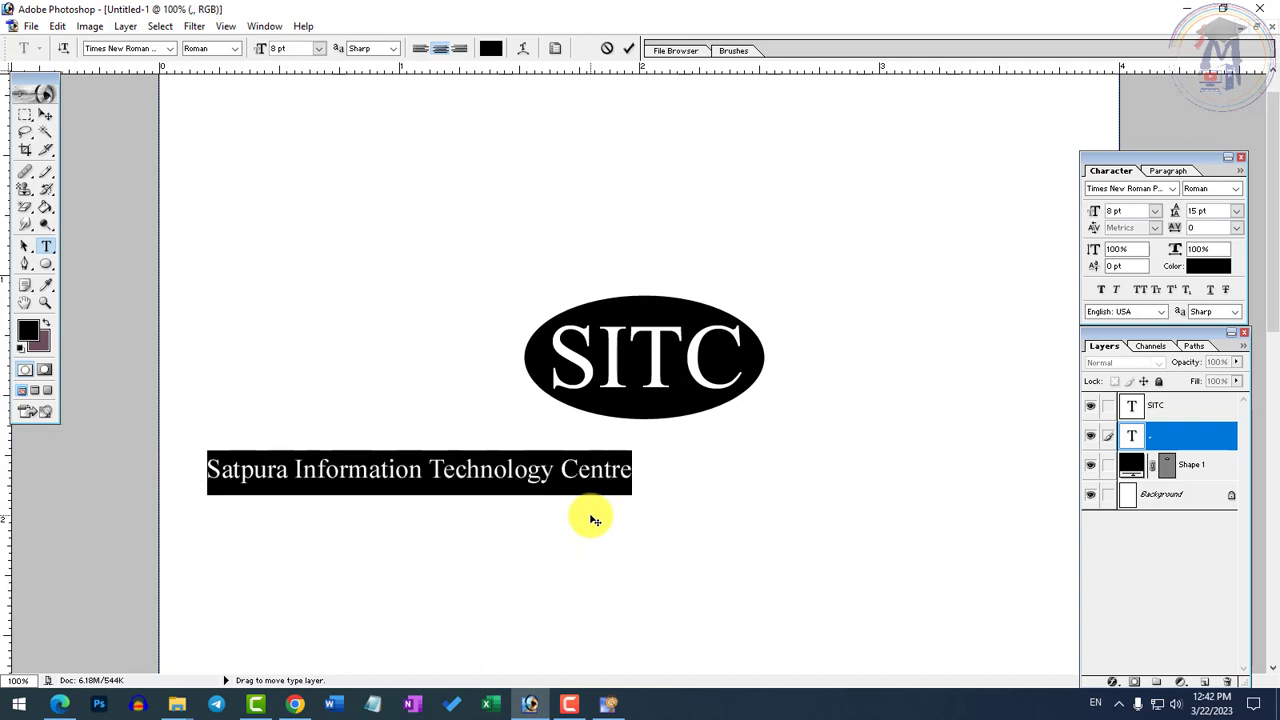
left_click_drag(474, 577, 609, 583)
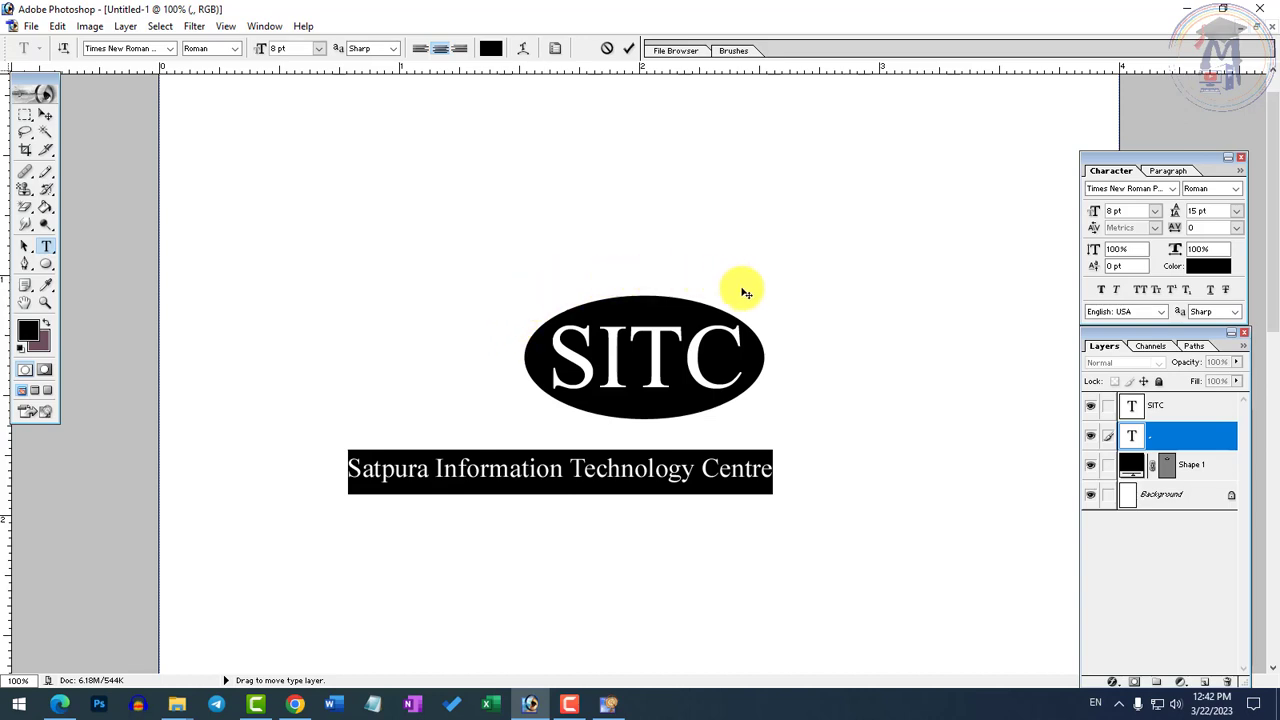
left_click_drag(783, 335, 786, 351)
left_click_drag(760, 466, 882, 248)
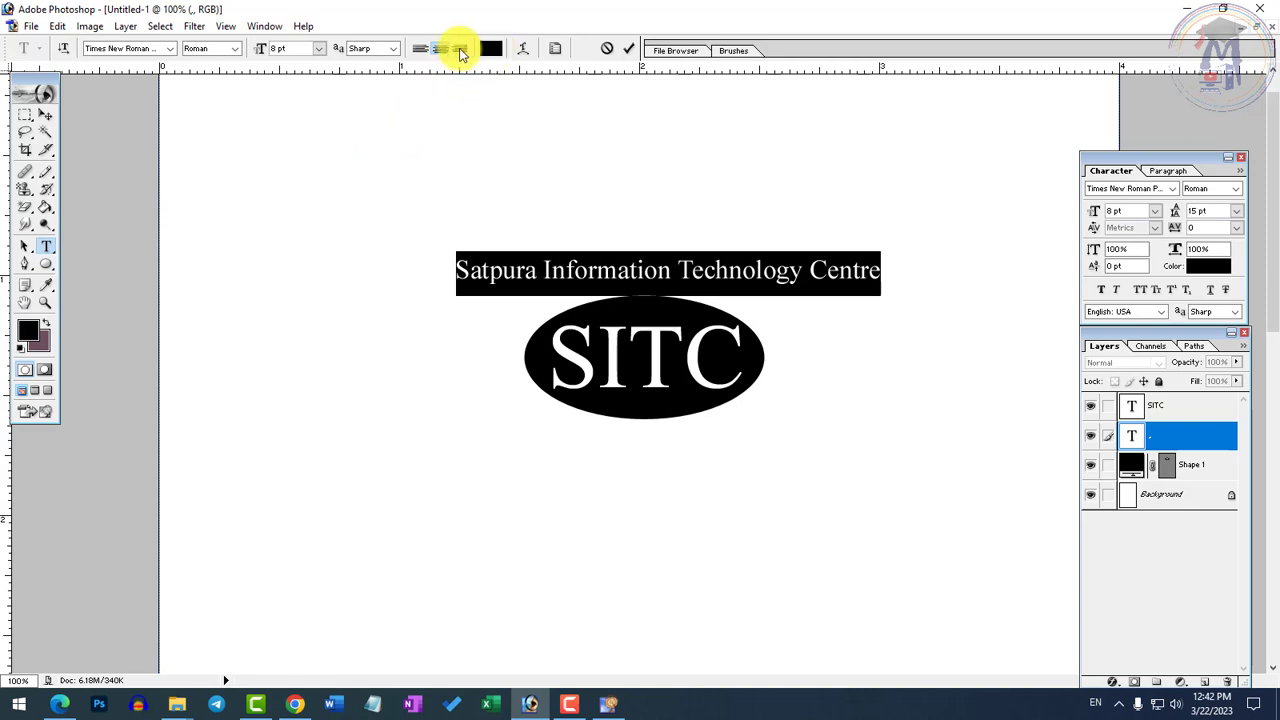
Warp the Satpura text with a horizontal Arc at +65% bend and move it down around the top of the ellipse
left_click(527, 53)
left_click(591, 286)
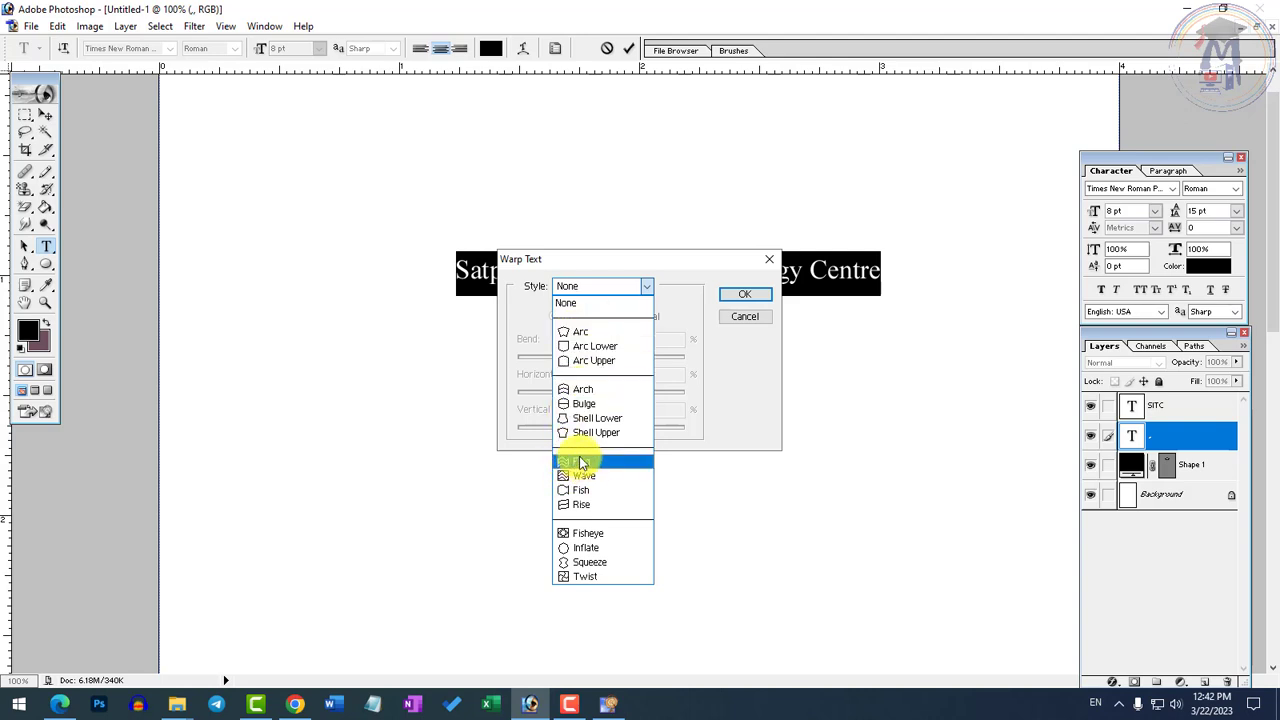
left_click(579, 333)
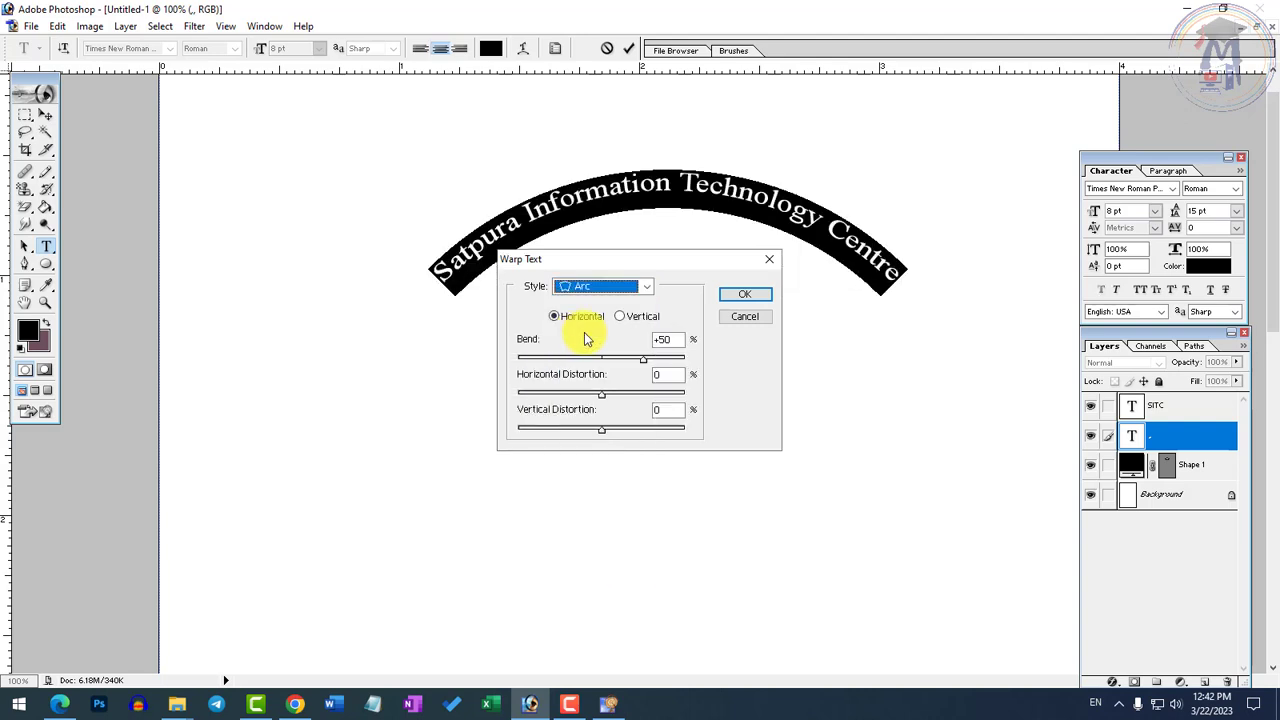
left_click_drag(672, 260, 669, 406)
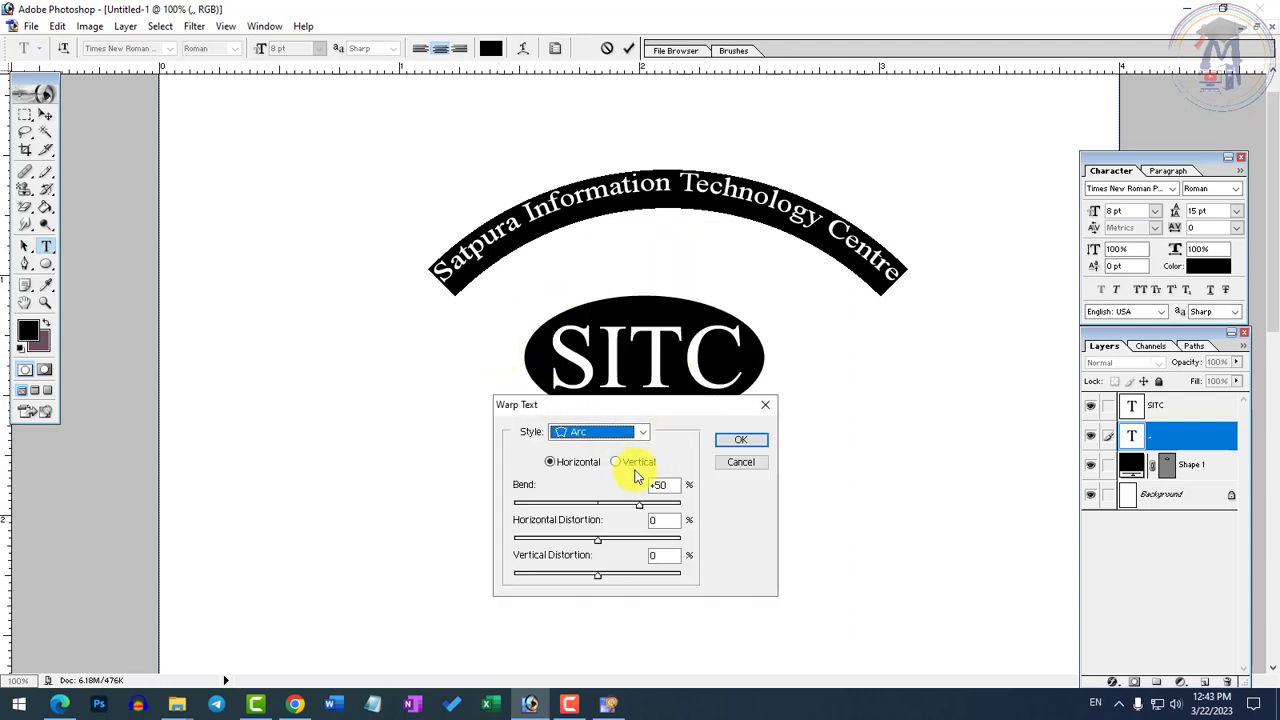
left_click_drag(643, 510, 598, 510)
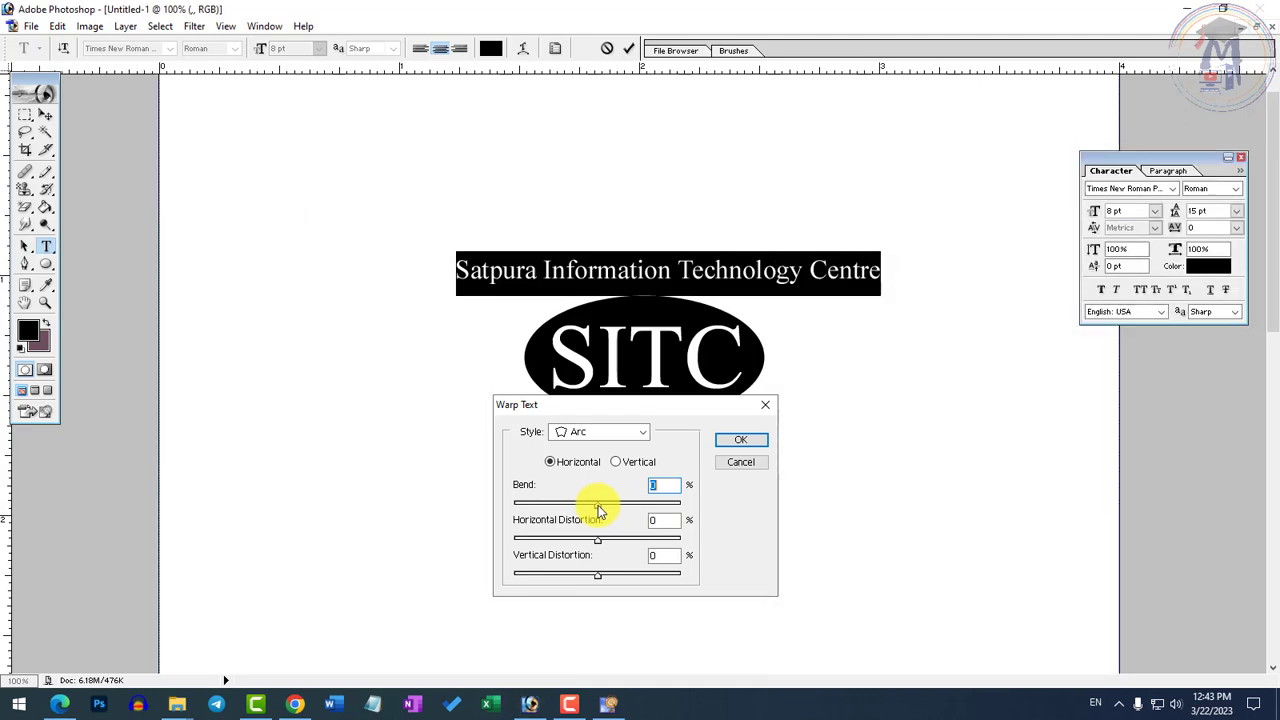
left_click_drag(602, 506, 653, 512)
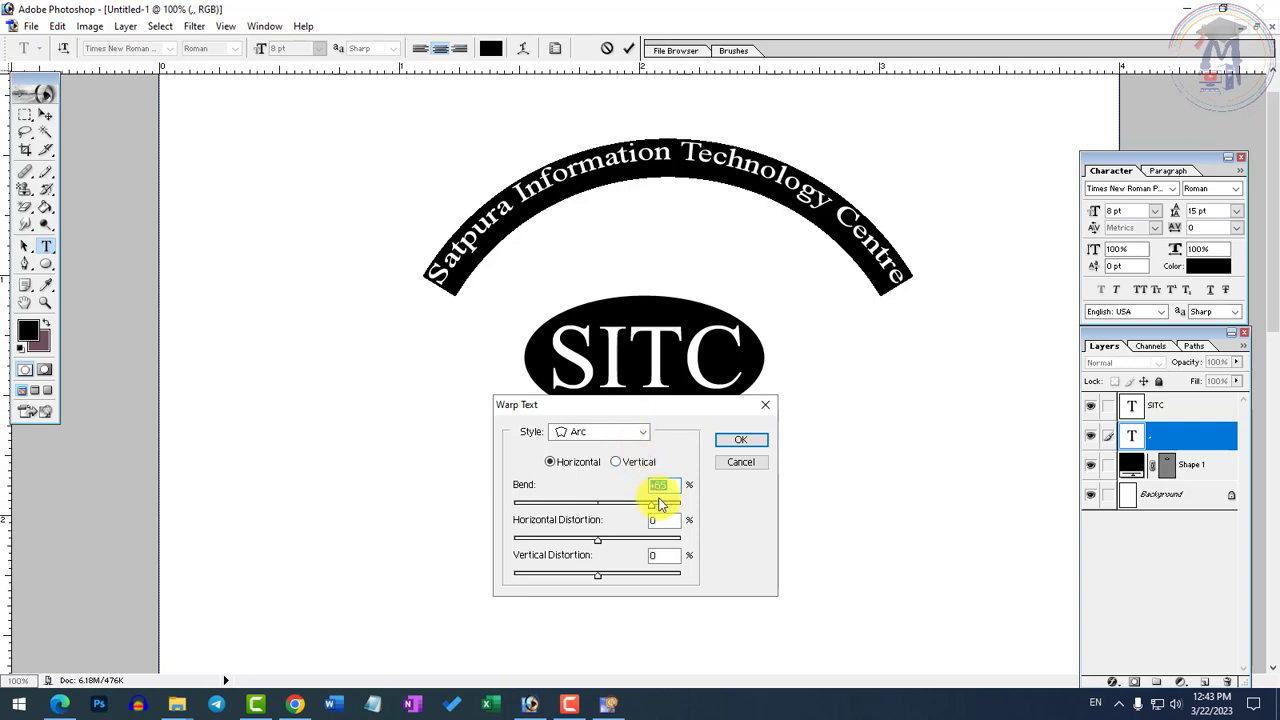
left_click(745, 448)
left_click(45, 115)
left_click_drag(594, 274, 585, 400)
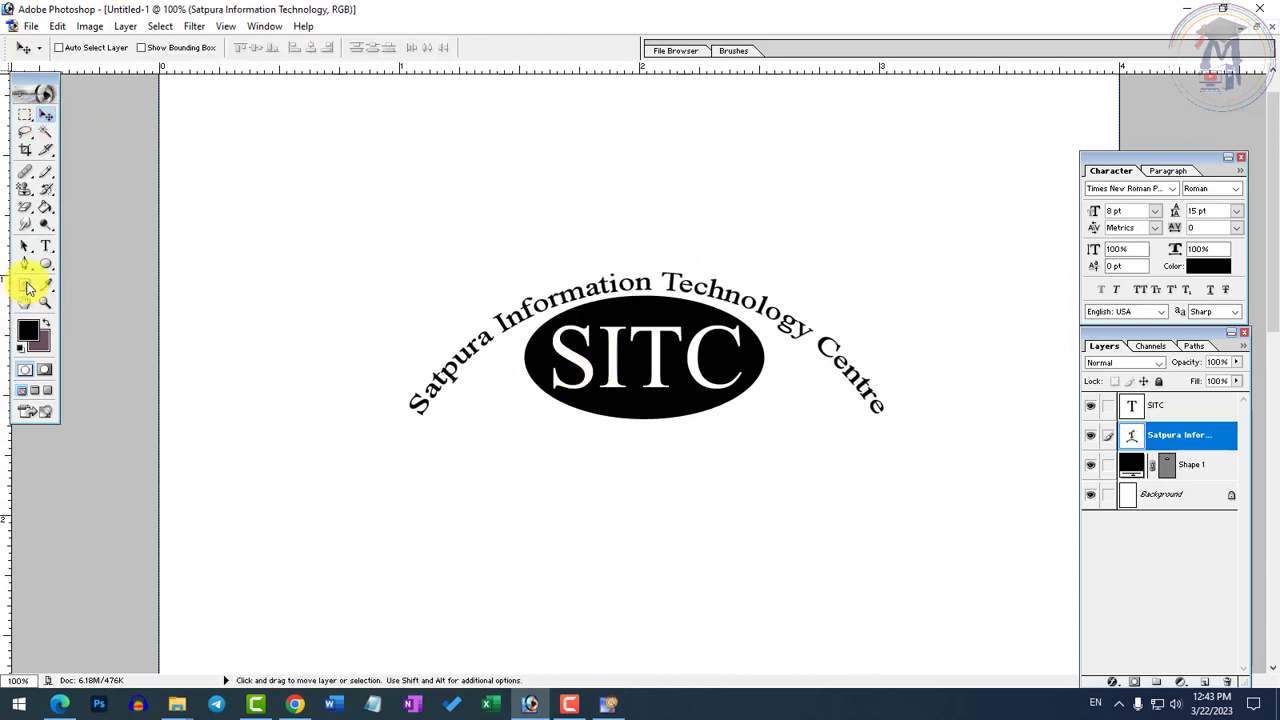
Reduce the arched Satpura Information Technology Centre text to 4 pt and move it up over the ellipse's upper edge
left_click(45, 250)
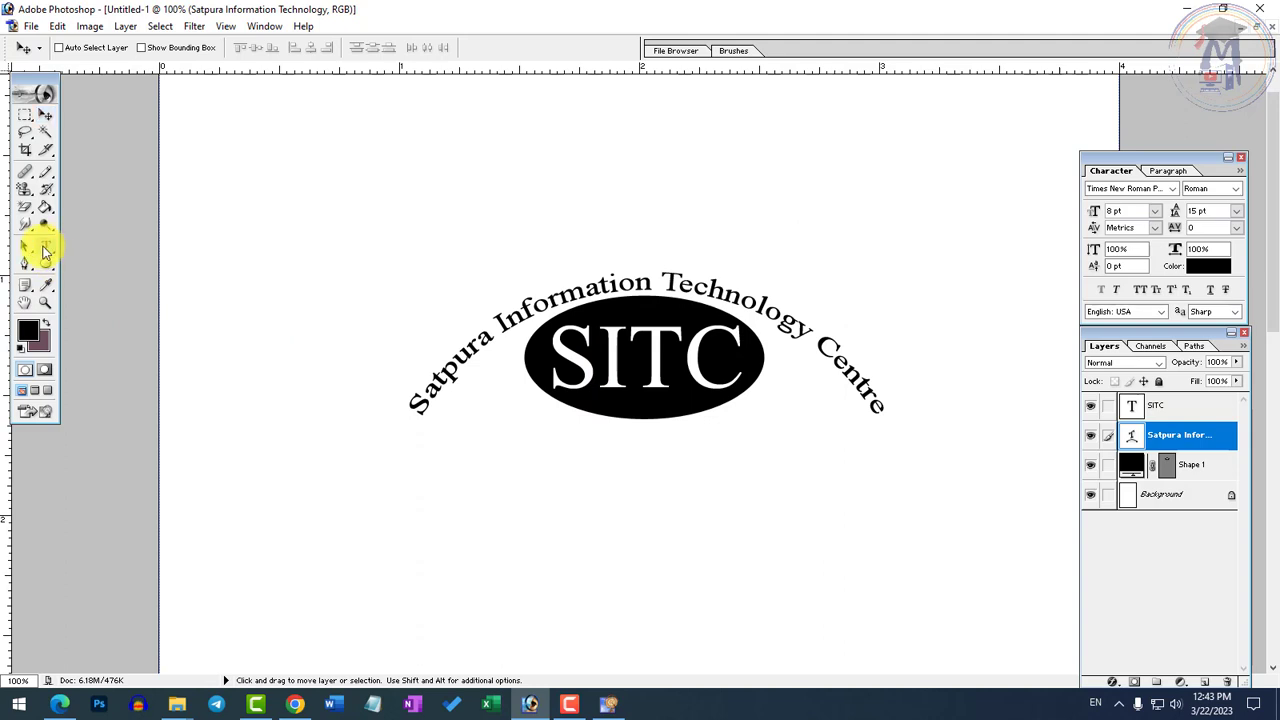
left_click(580, 300)
key("ctrl+a")
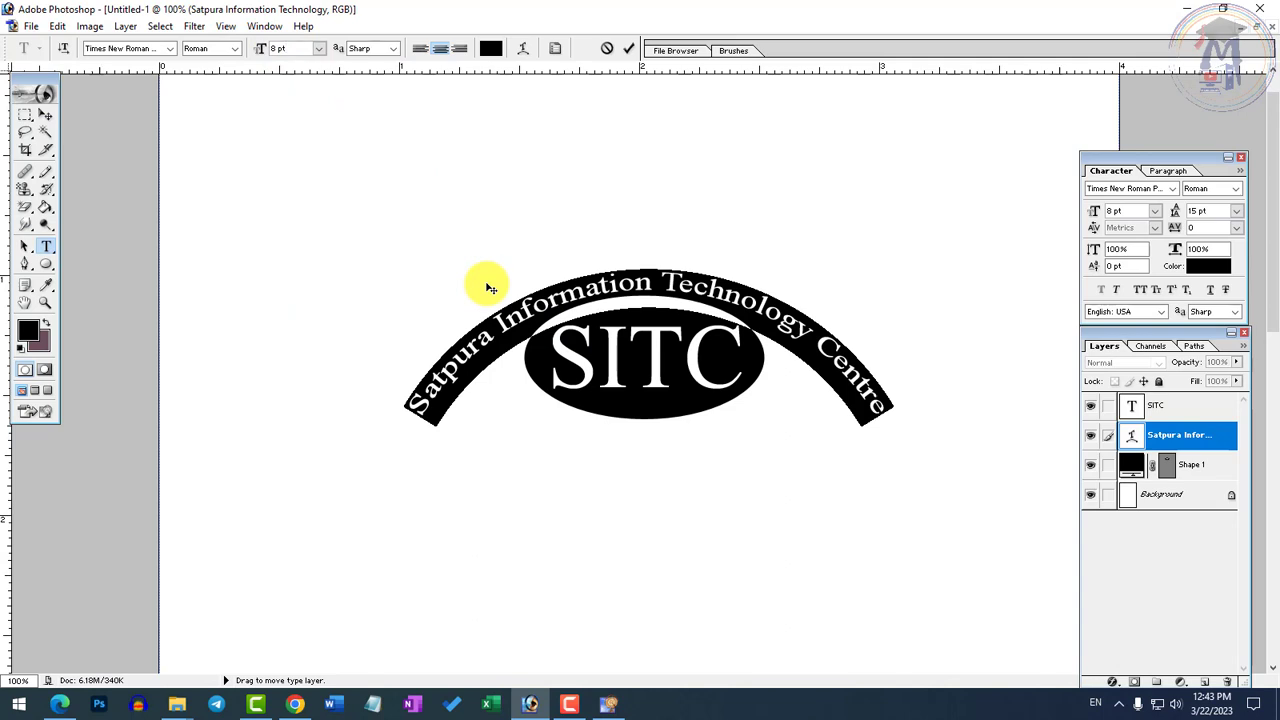
key("ctrl+shift+comma")
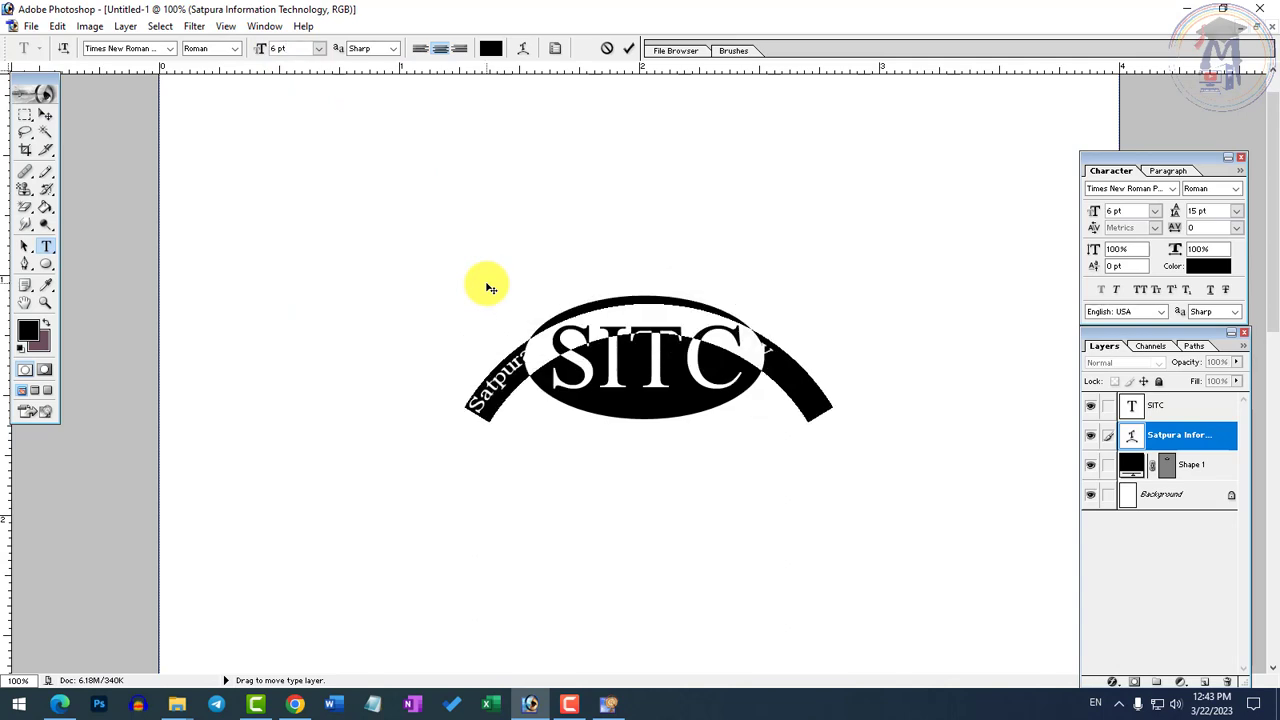
left_click_drag(591, 506, 586, 462)
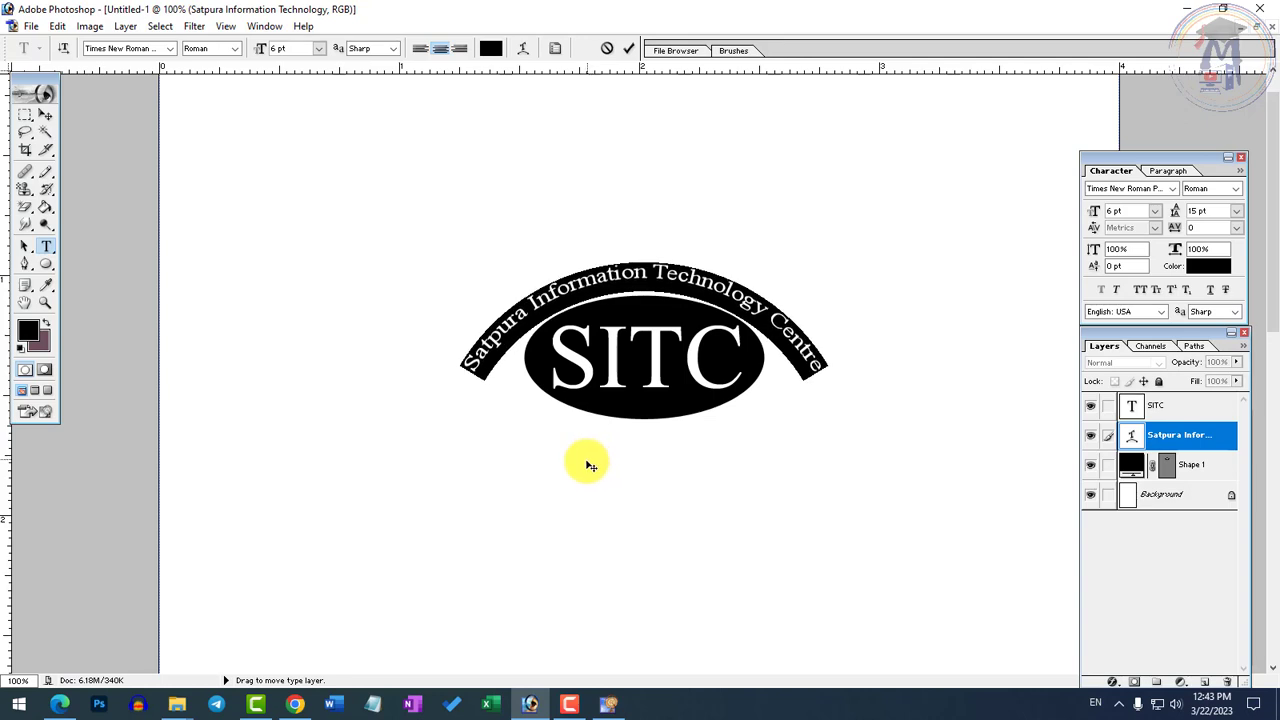
key("ctrl+shift+comma")
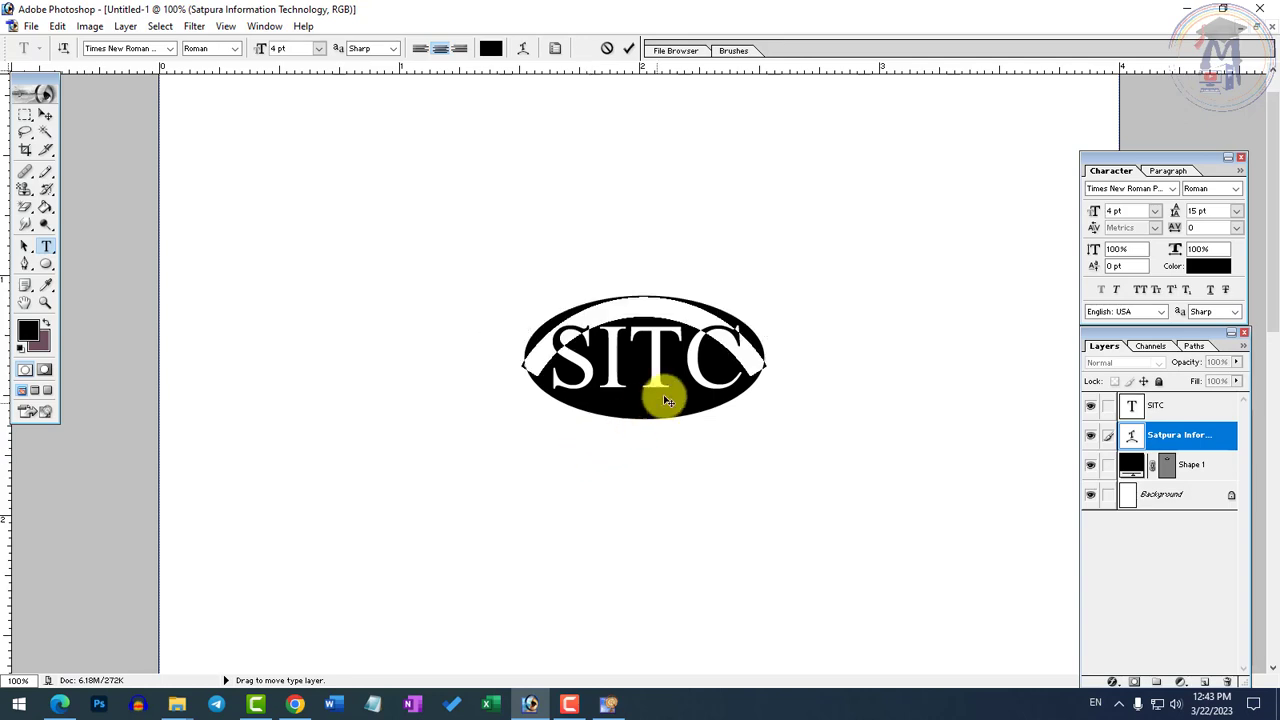
key("ctrl+plus")
left_click(45, 115)
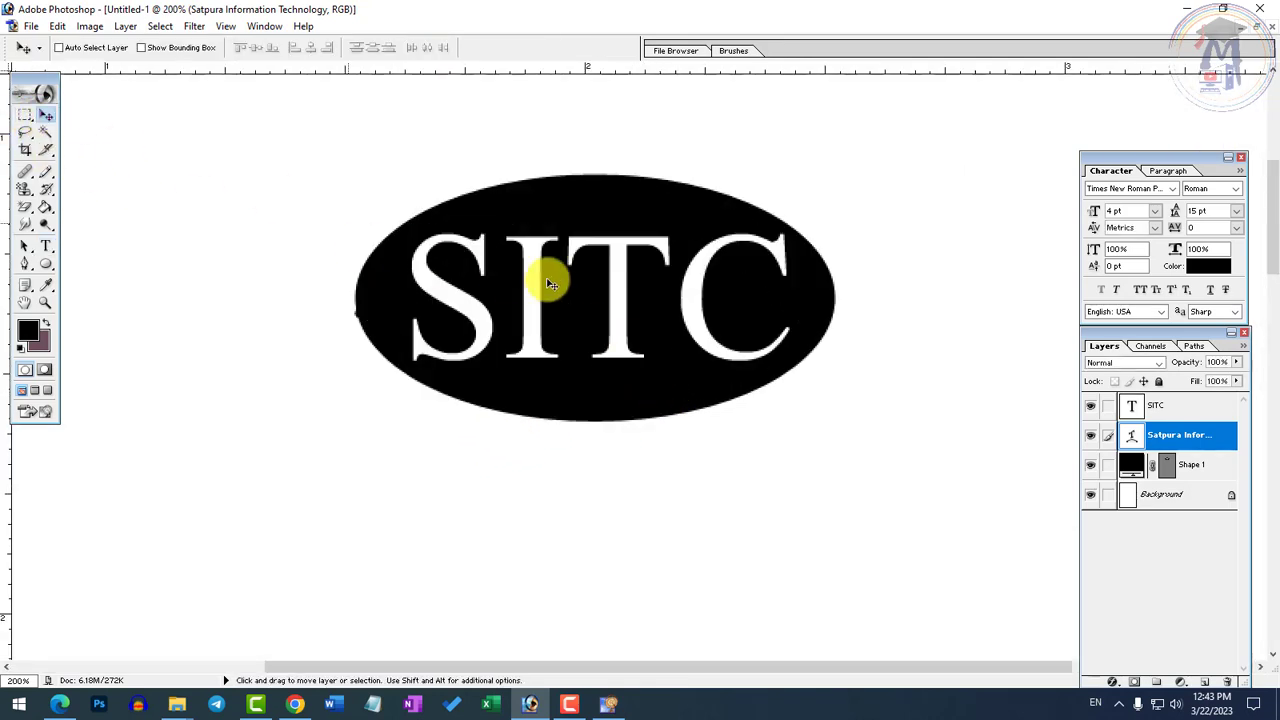
left_click_drag(551, 284, 533, 221)
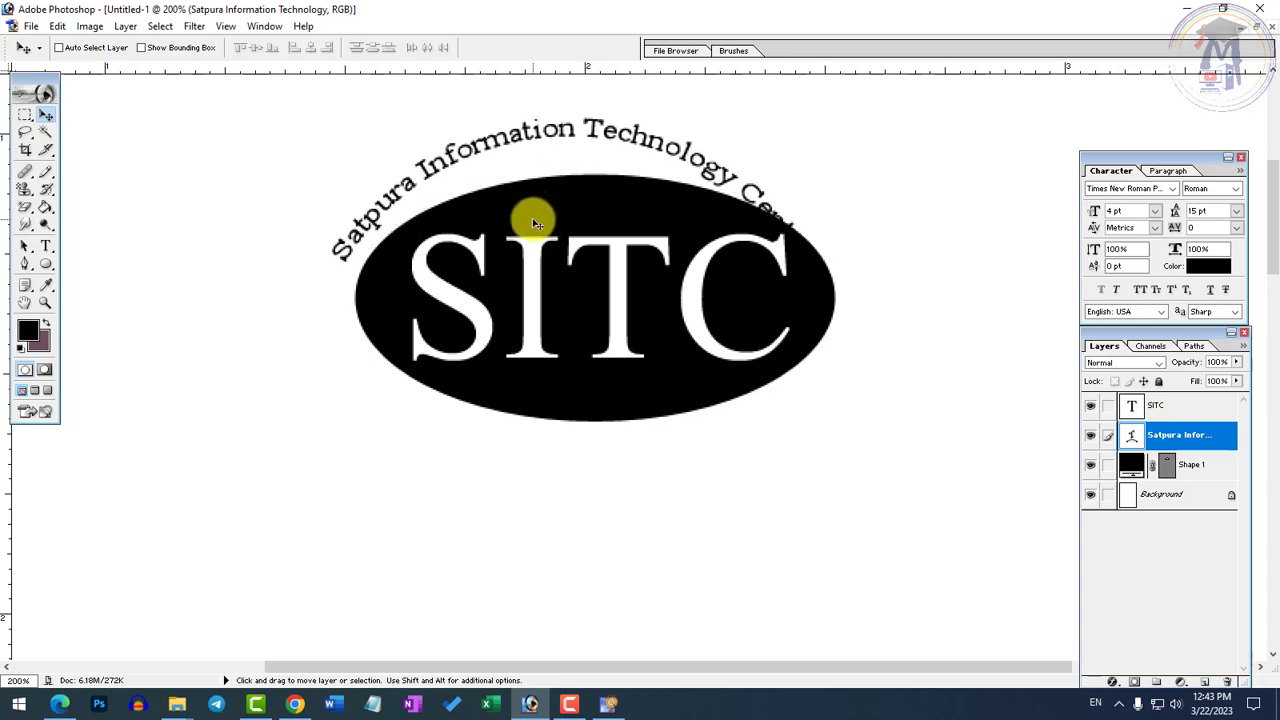
Free-transform the arched Satpura text to about 114.3% width and 101.1% height, centring it close around the top of the ellipse
key("ctrl+t")
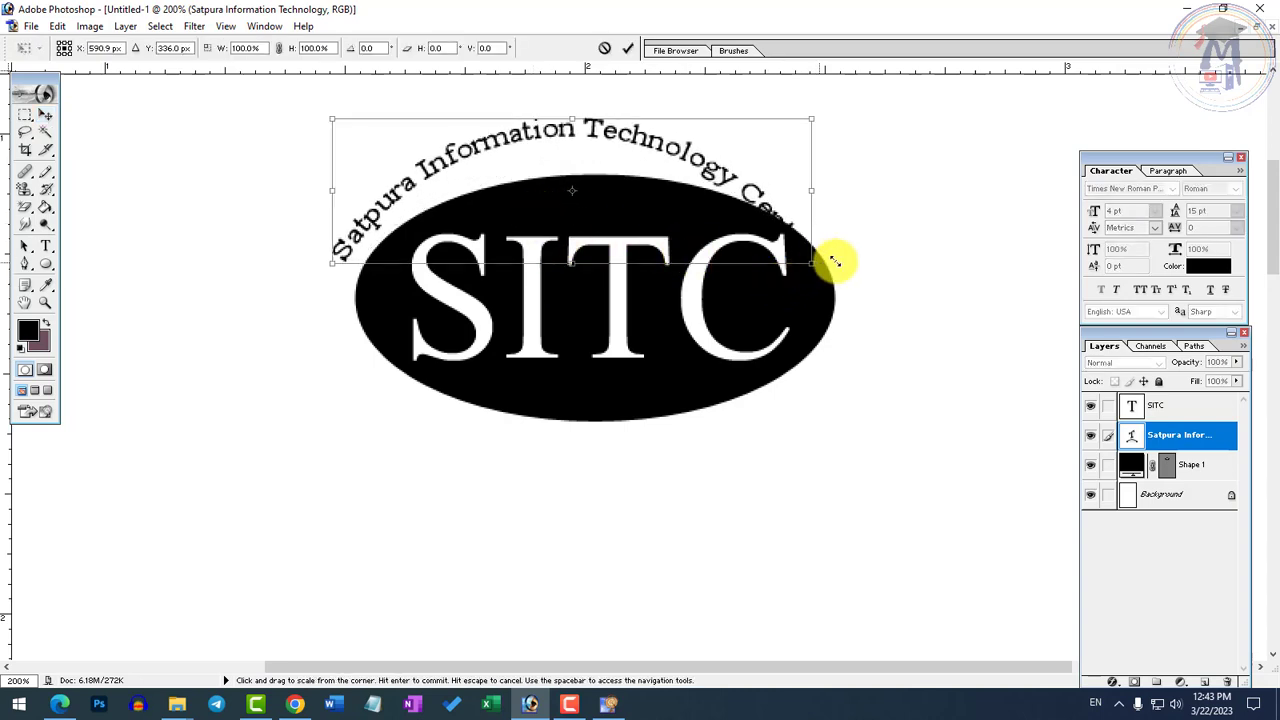
left_click_drag(835, 261, 868, 264)
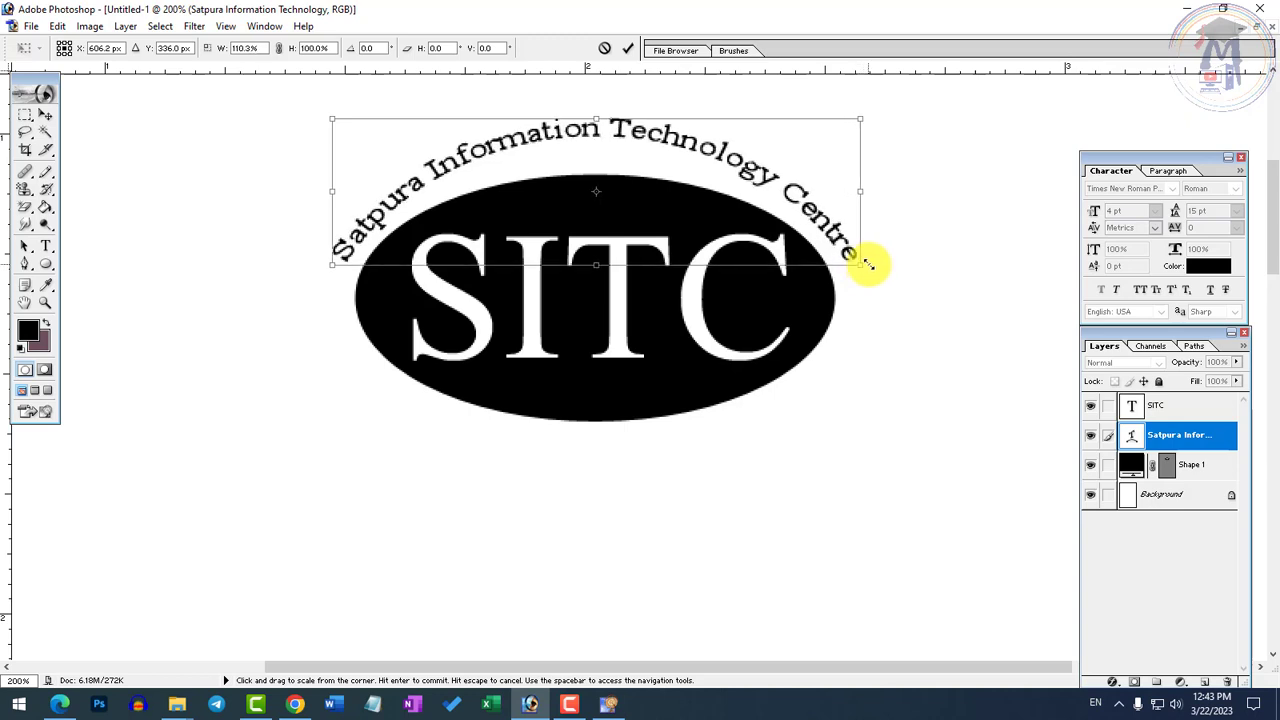
left_click_drag(702, 131, 700, 143)
key("Left")
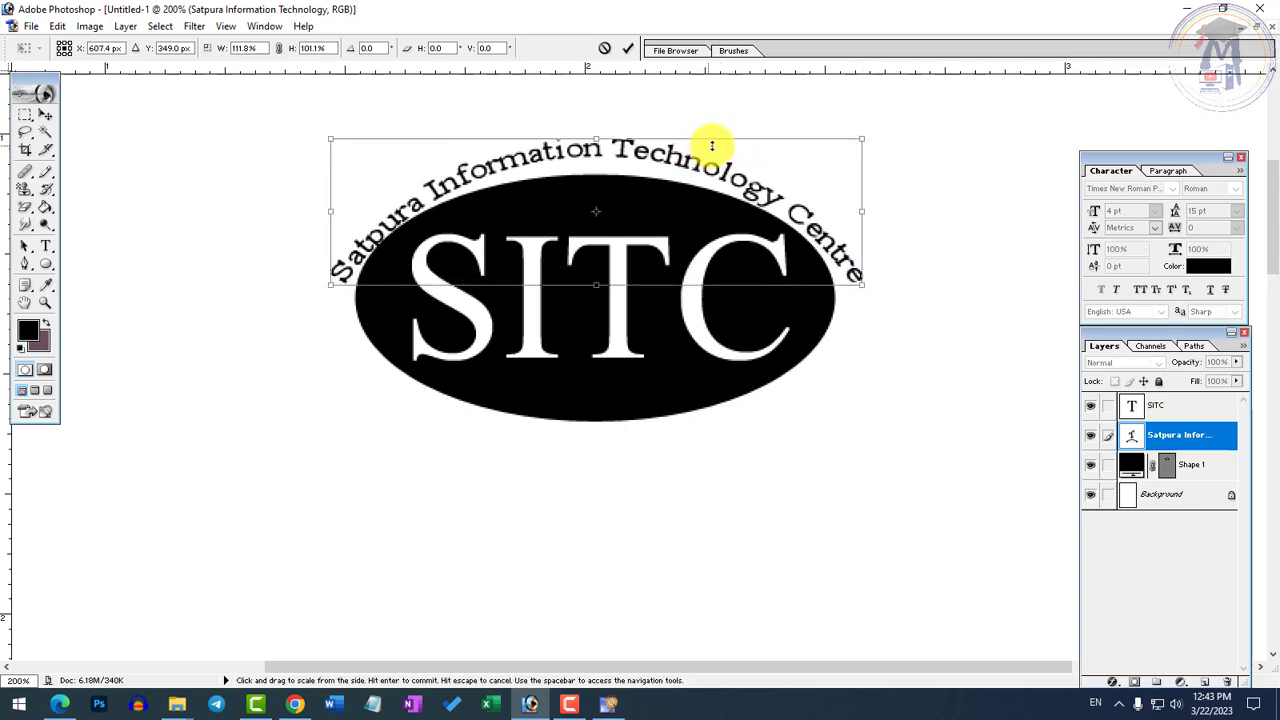
left_click_drag(330, 210, 318, 209)
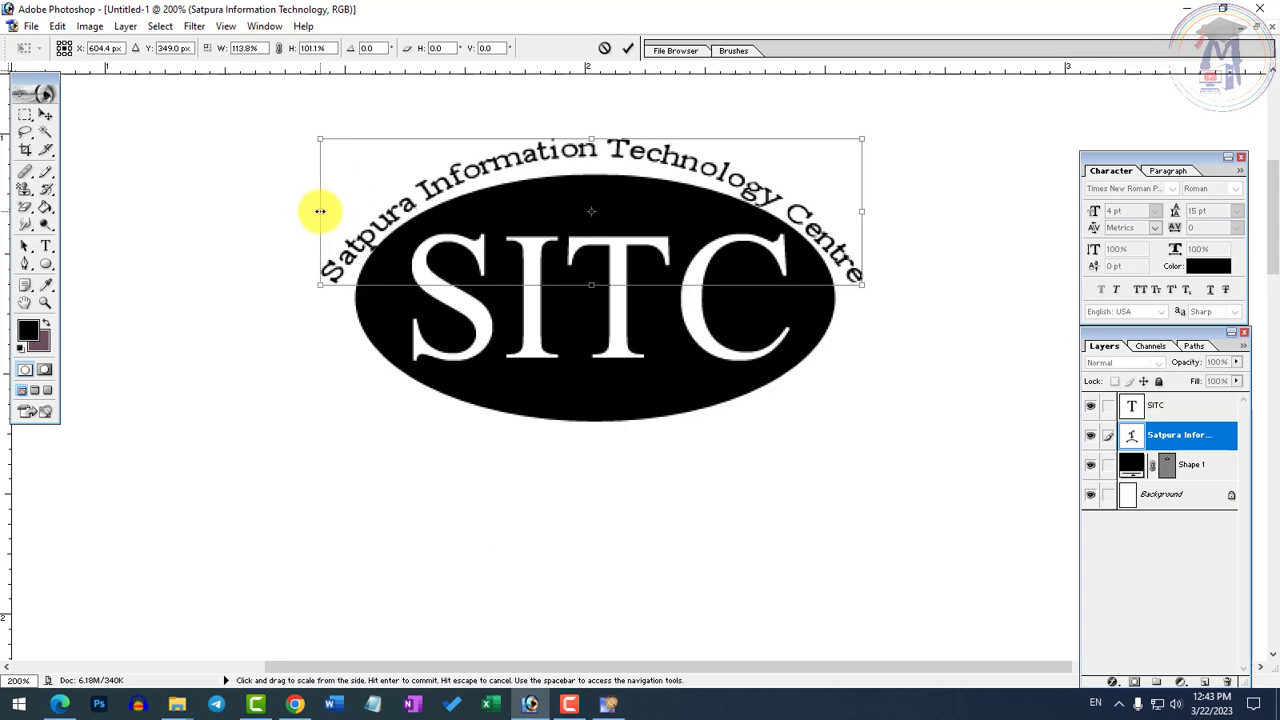
key("Right")
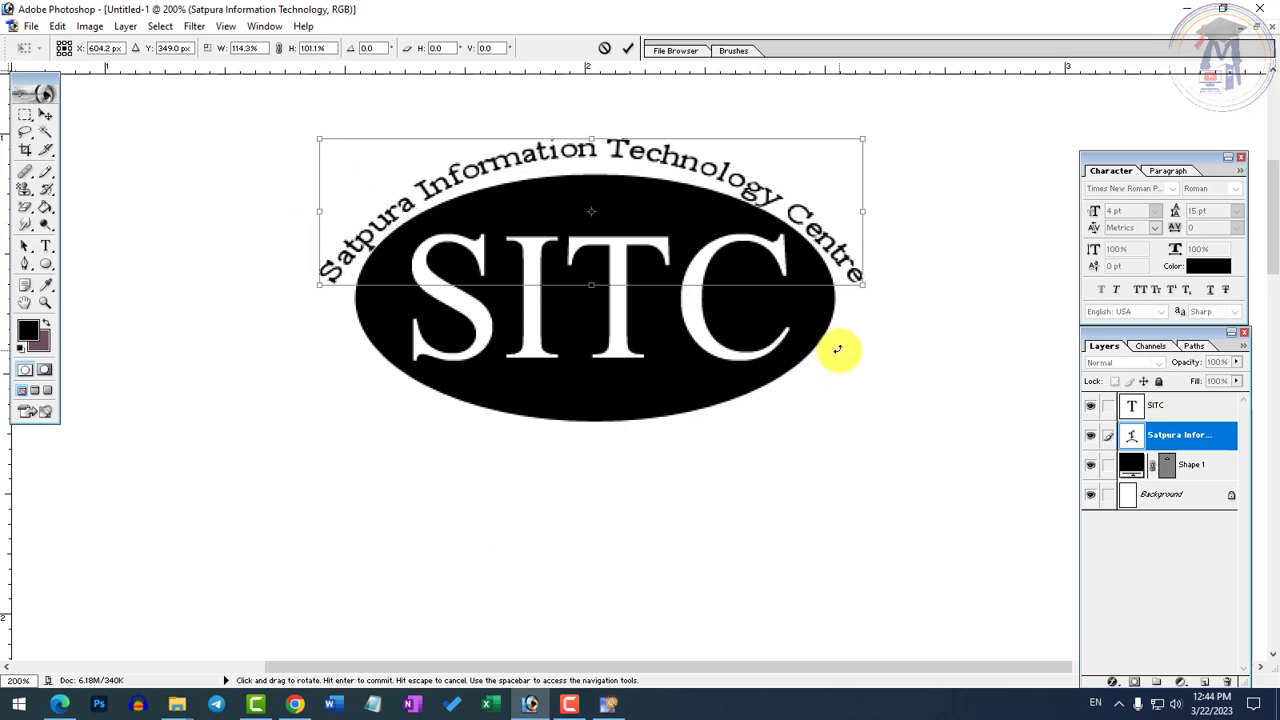
key("Right")
key("Up")
key("Up")
key("Up")
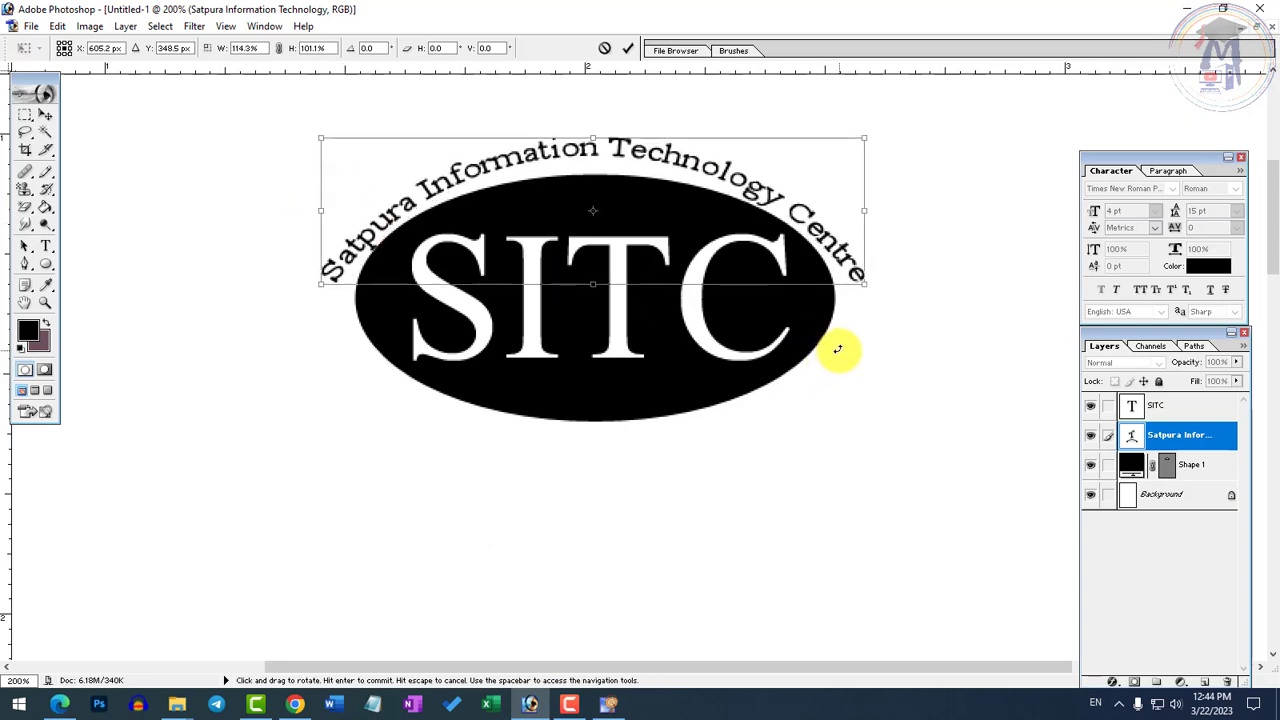
key("Right")
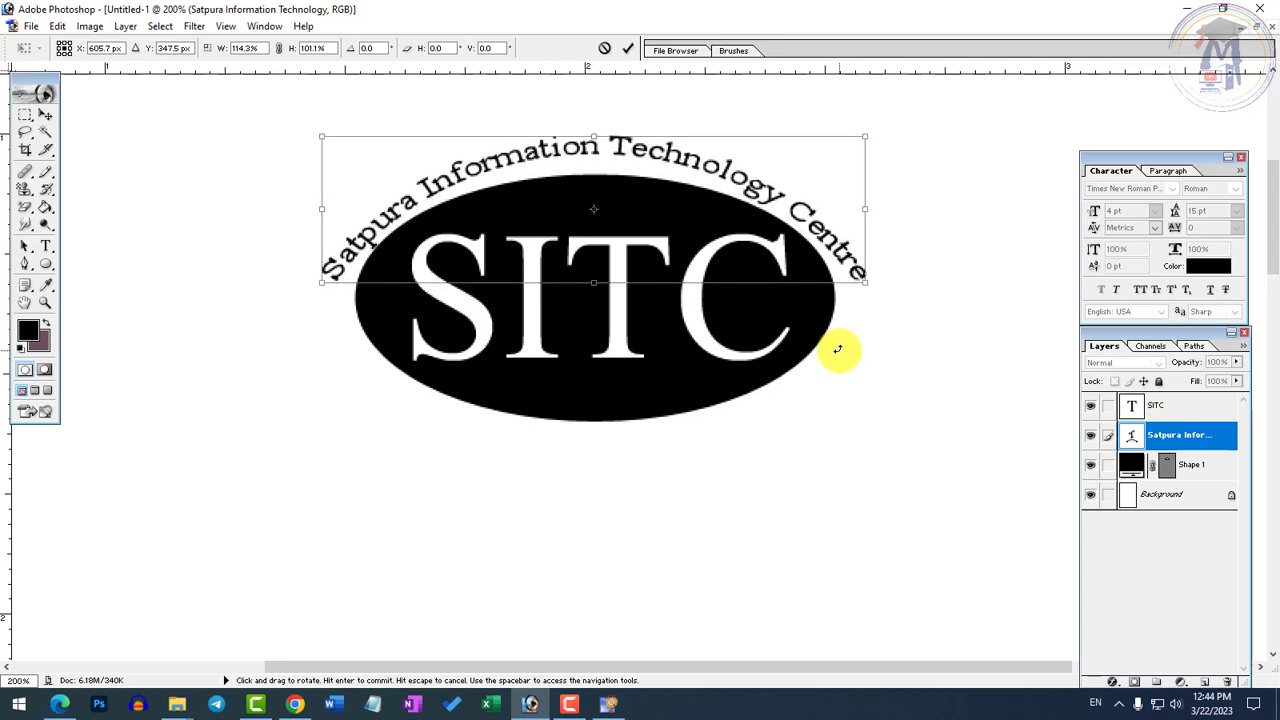
key("Return")
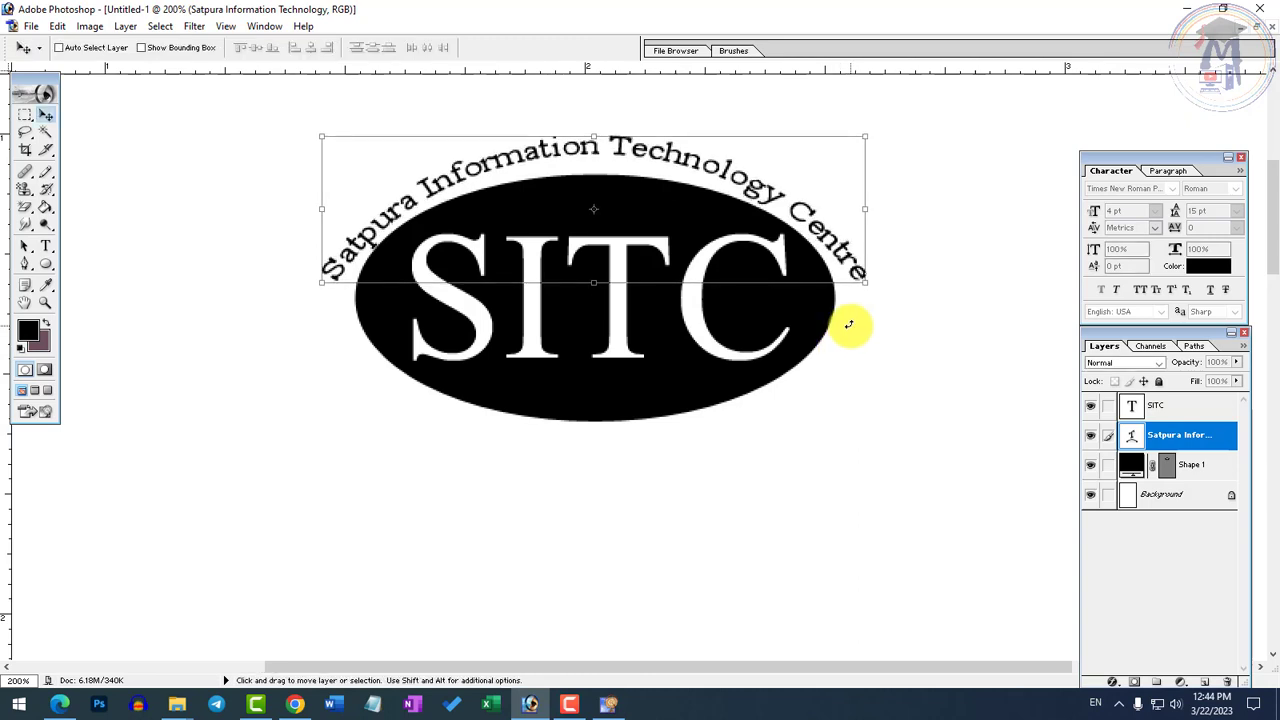
Examine the fit of the arched Satpura text around the SITC ellipse, both at full view and close up
left_click(751, 296, "ctrl")
left_click(745, 320, "alt")
left_click(740, 332, "alt")
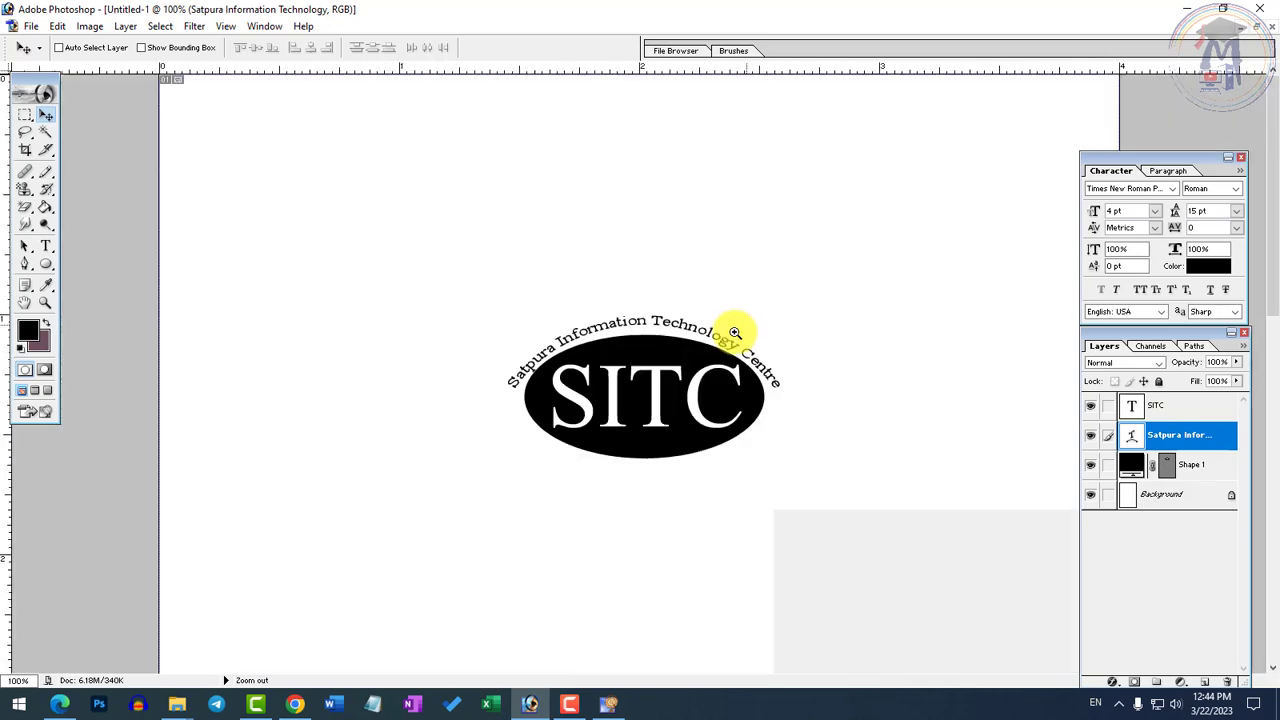
left_click(772, 418)
left_click(690, 417, "alt")
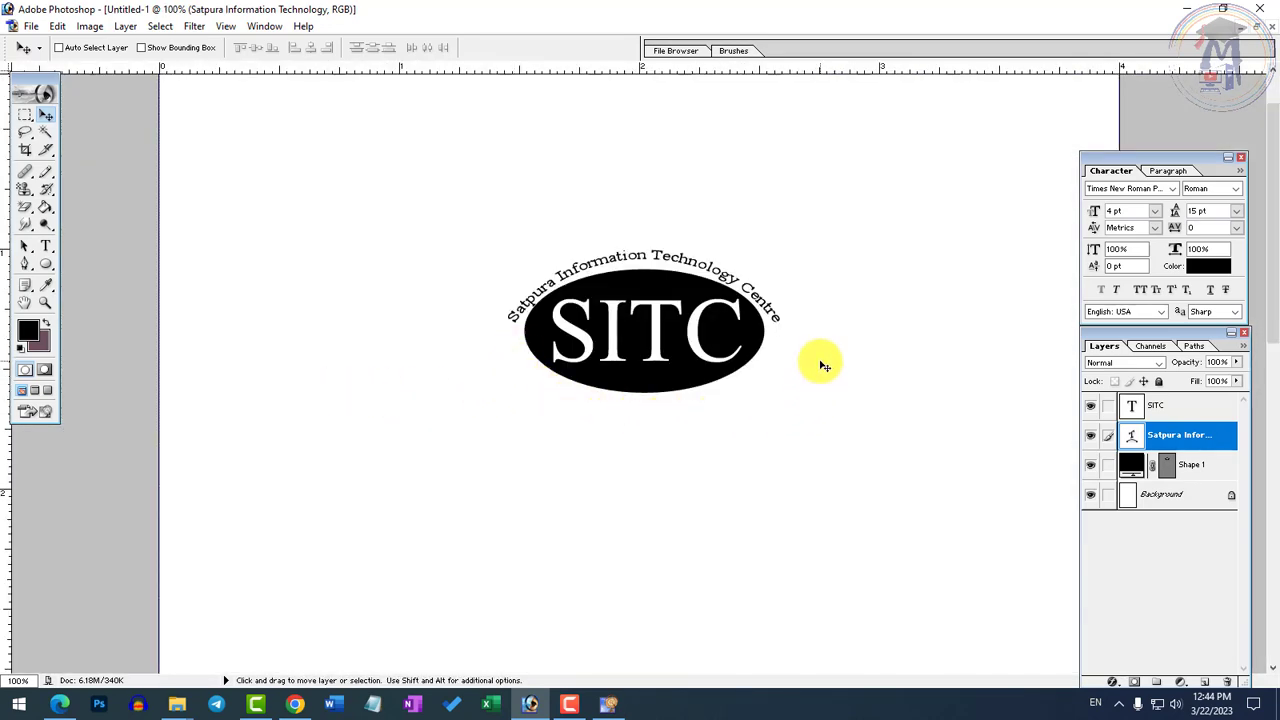
left_click(48, 130)
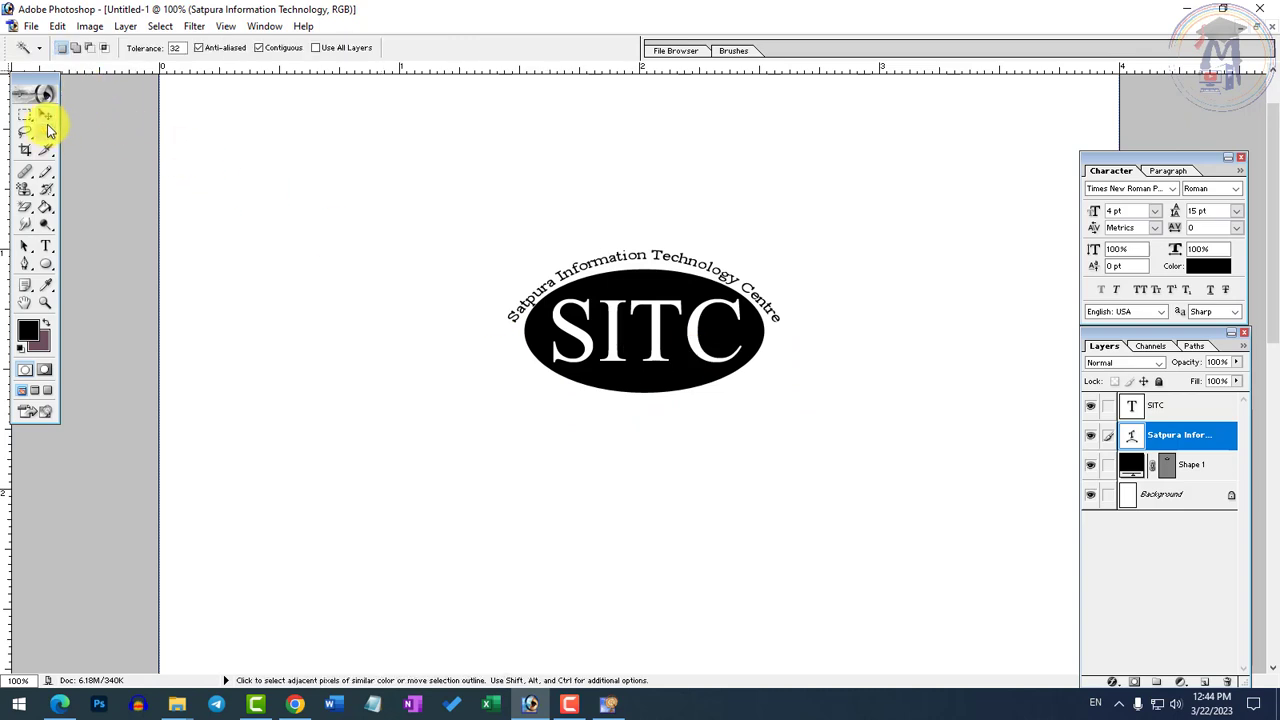
left_click(47, 115)
left_click(725, 306, "ctrl")
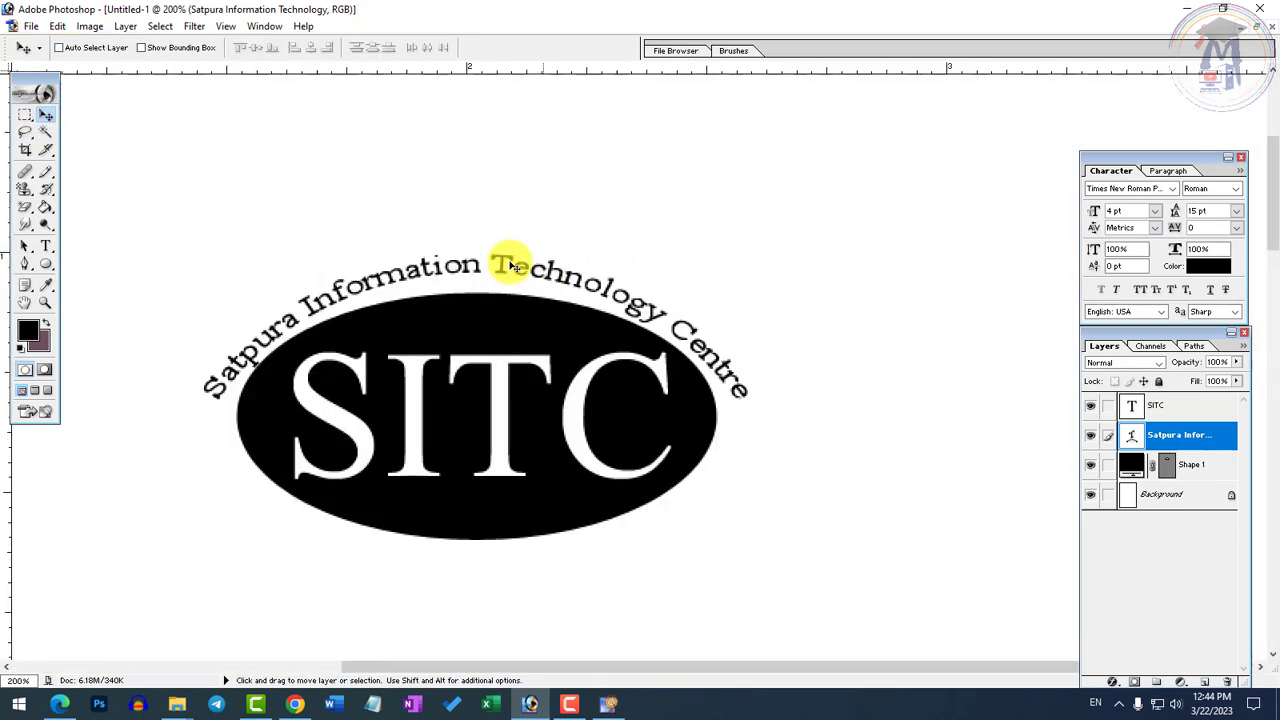
left_click(549, 320, "alt")
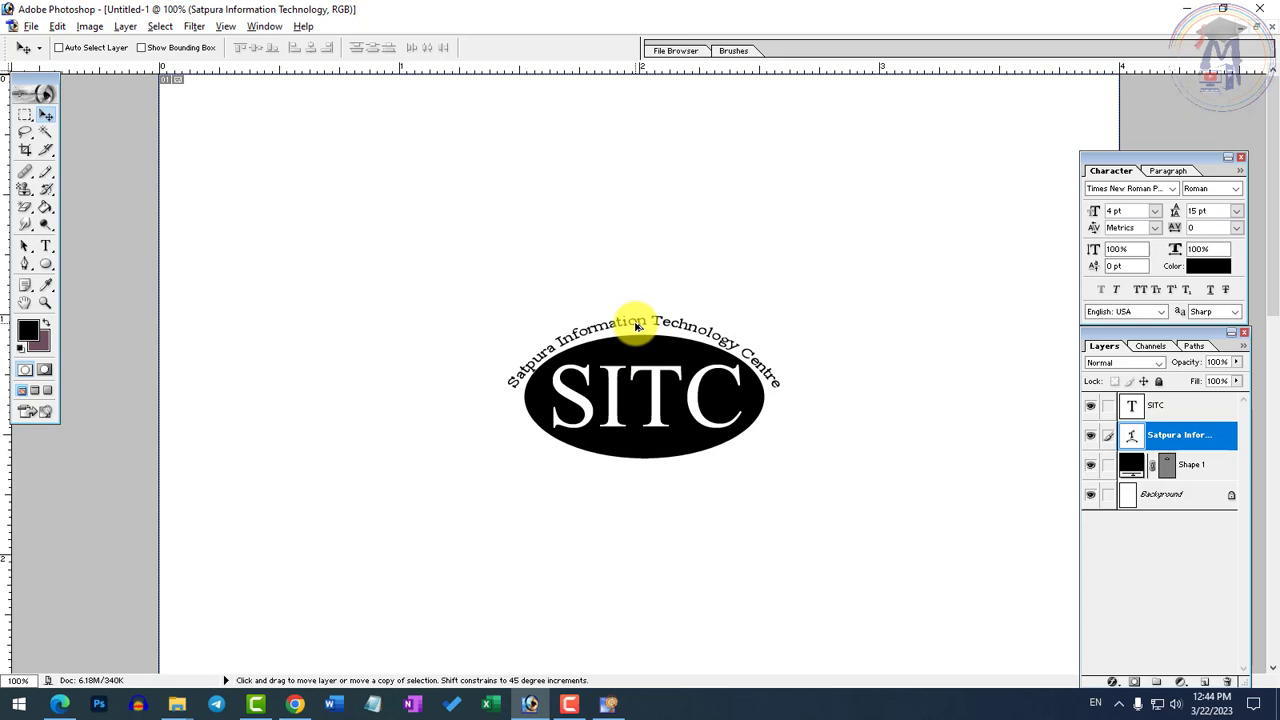
Duplicate the arched Satpura text straight below the ellipse and replace the copy's wording with the centre's address
left_click_drag(635, 326, 636, 481)
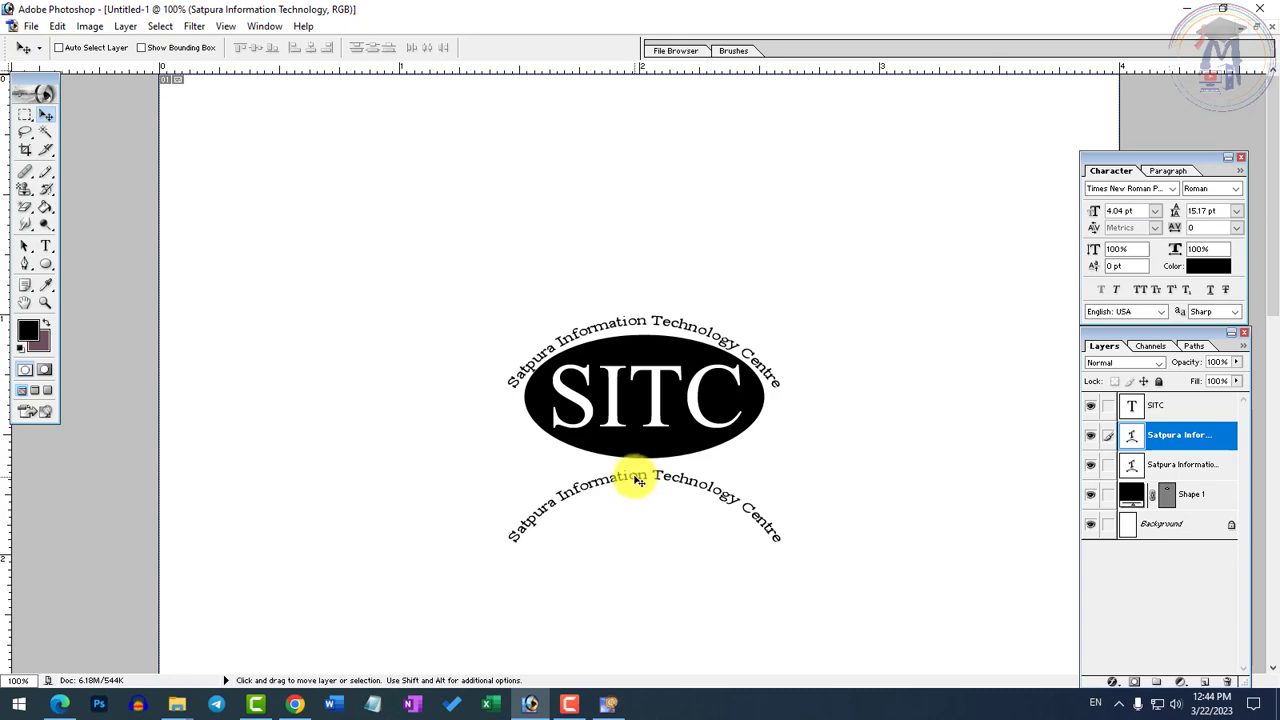
left_click(52, 248)
triple_click(631, 480)
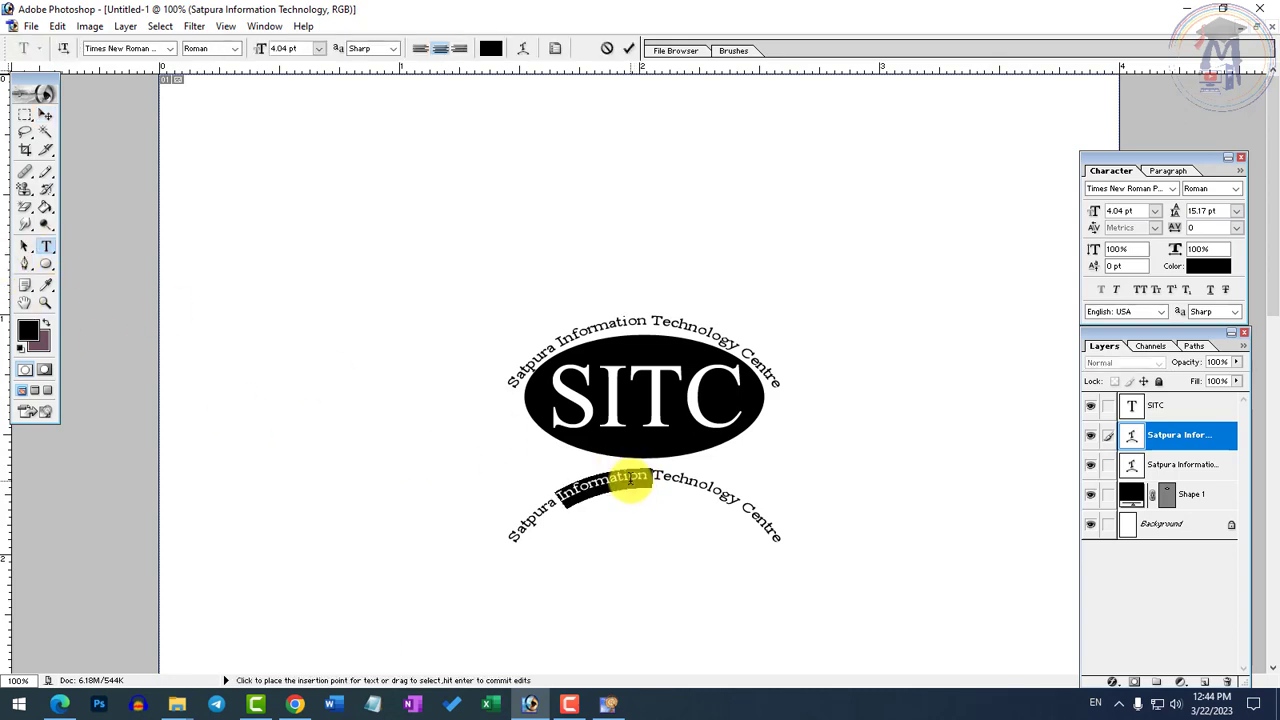
key("BackSpace")
type("Mohan")
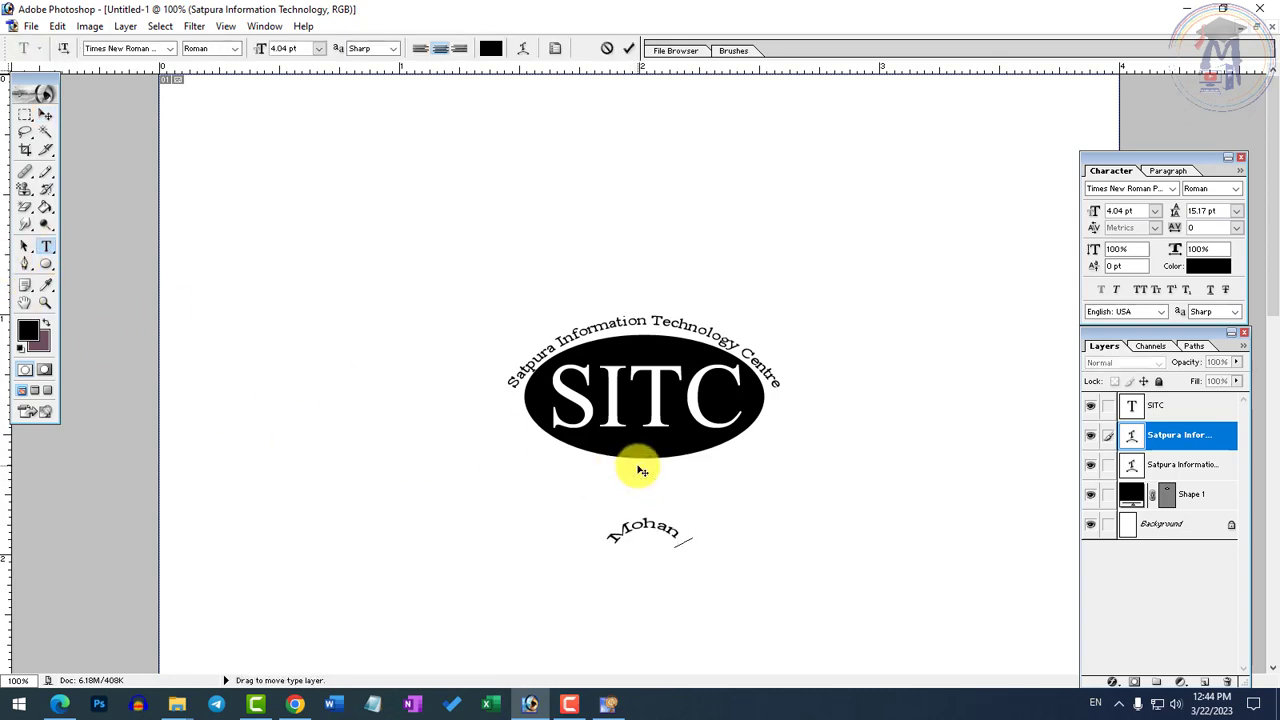
type(" Nagar Chhin")
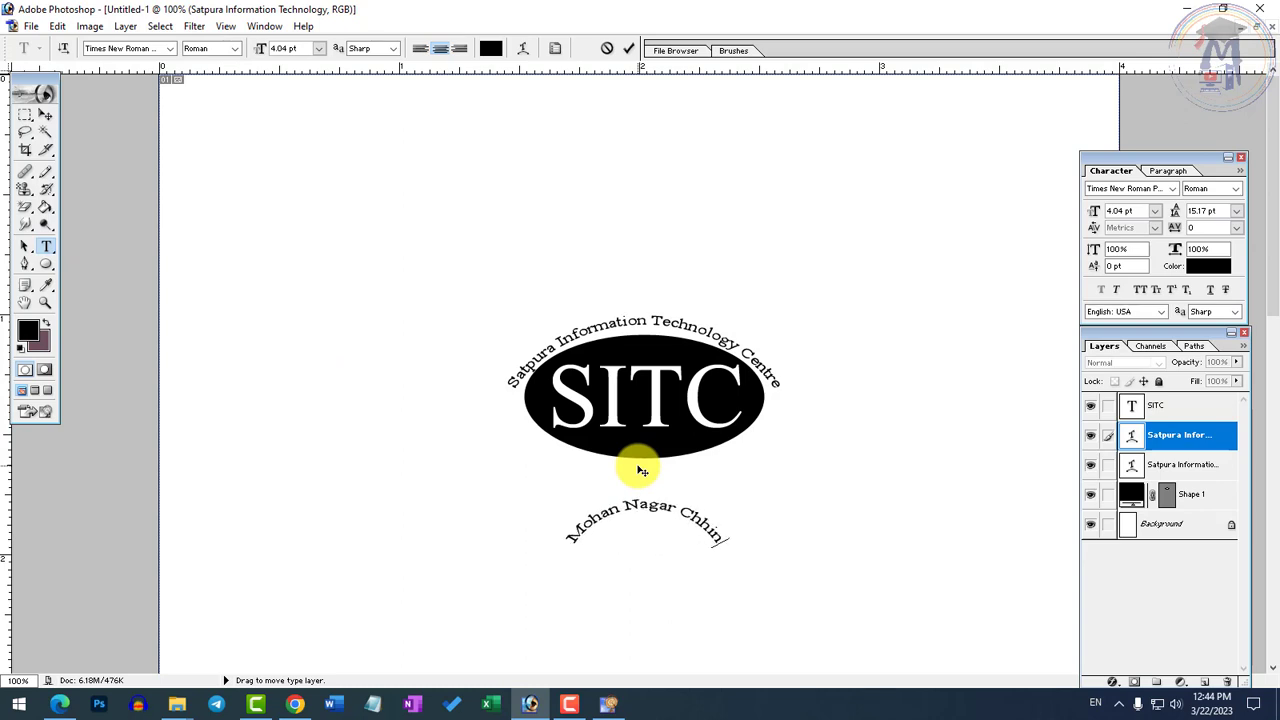
type("dwara M.P")
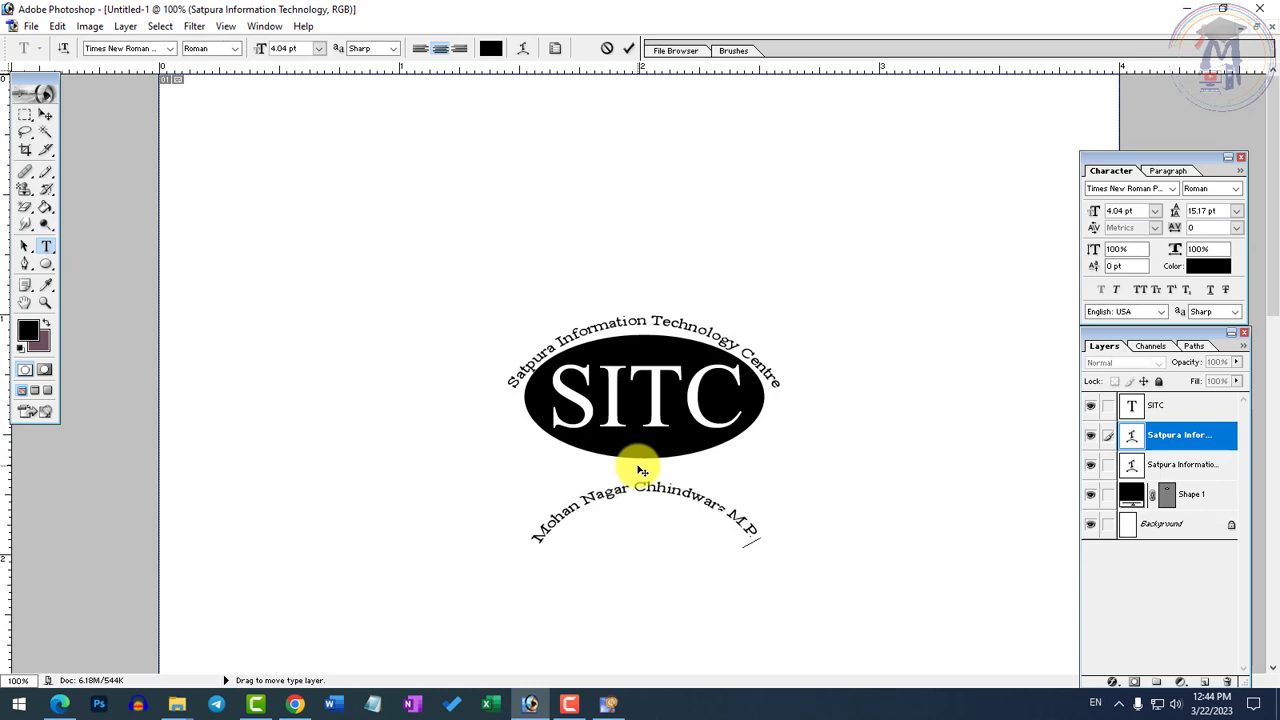
left_click(44, 114)
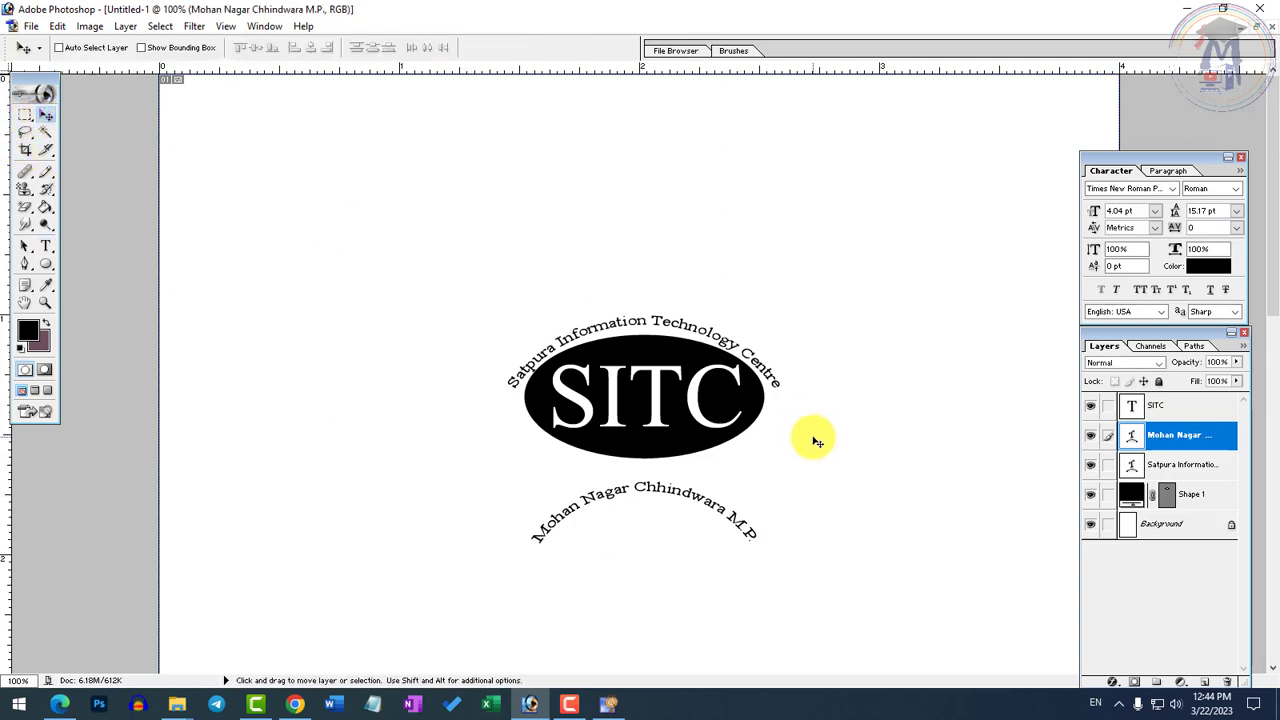
Rotate the arched address text about 178.4° and move it up against the lower edge of the ellipse
key("ctrl+t")
left_click_drag(836, 563, 577, 522)
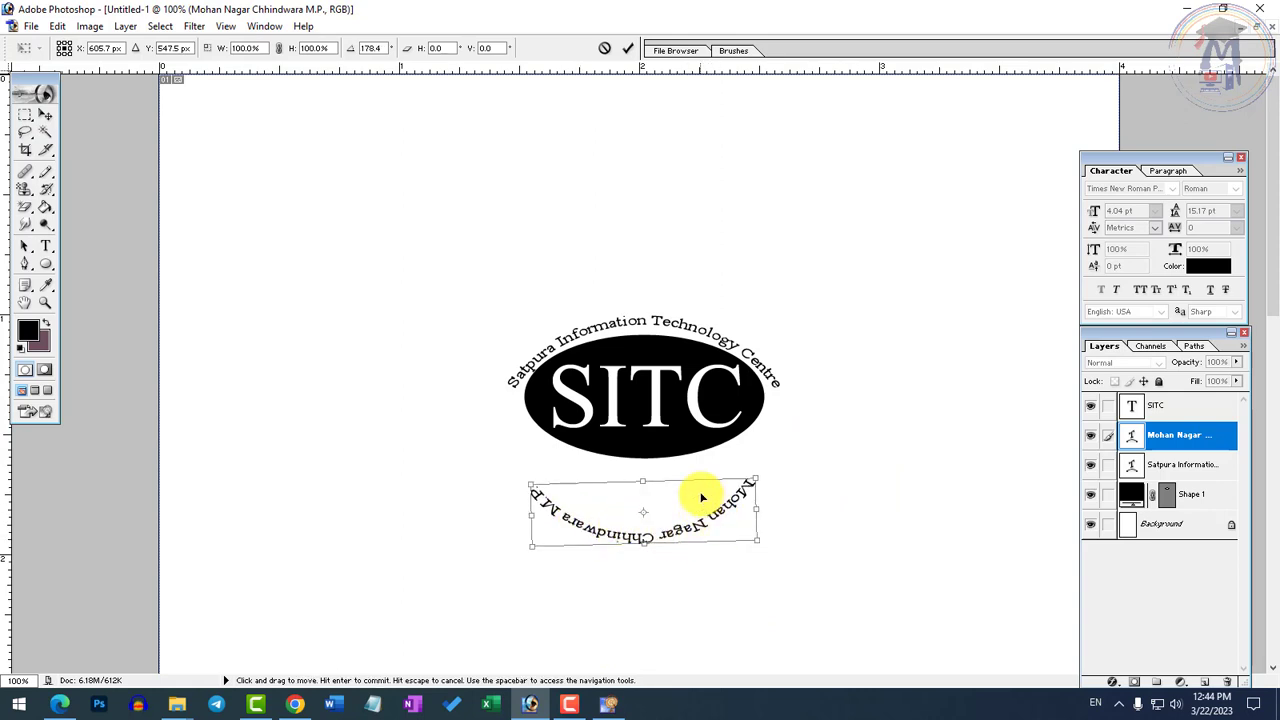
left_click_drag(702, 497, 704, 452)
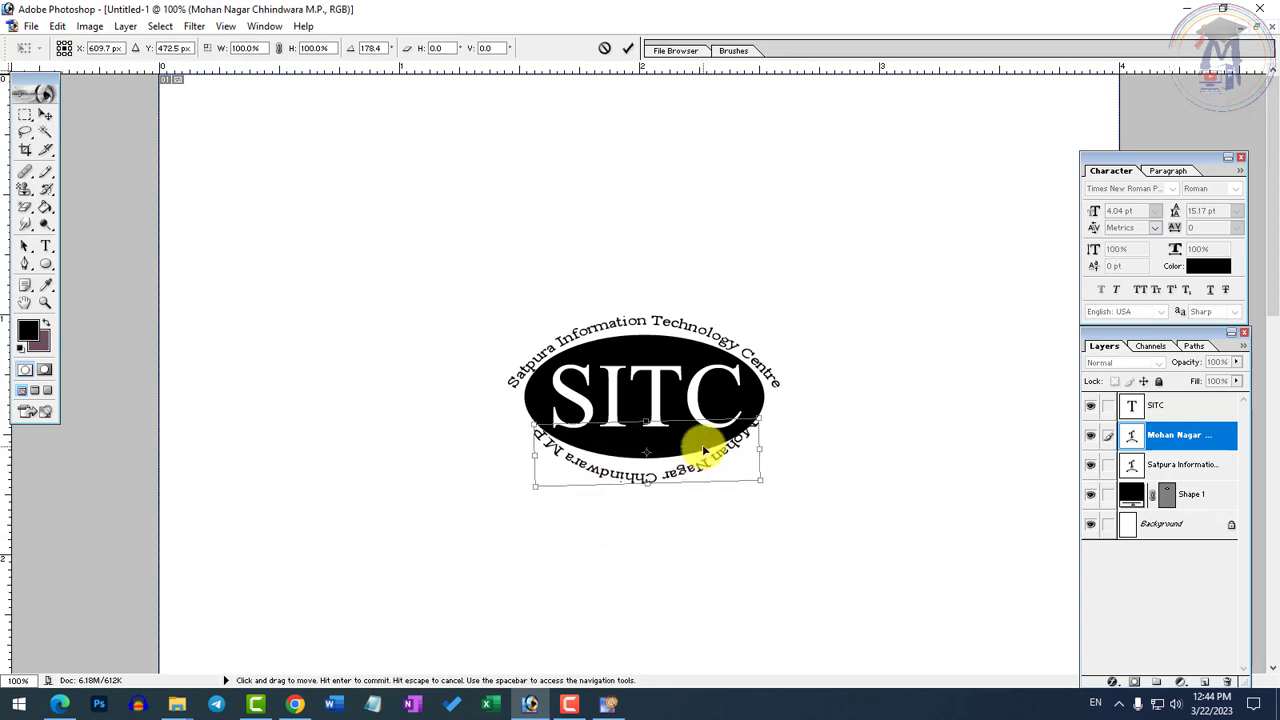
key("Return")
Widen the flipped address text to about 117.7% and nudge it up so it hugs the bottom of the ellipse
key("ctrl+t")
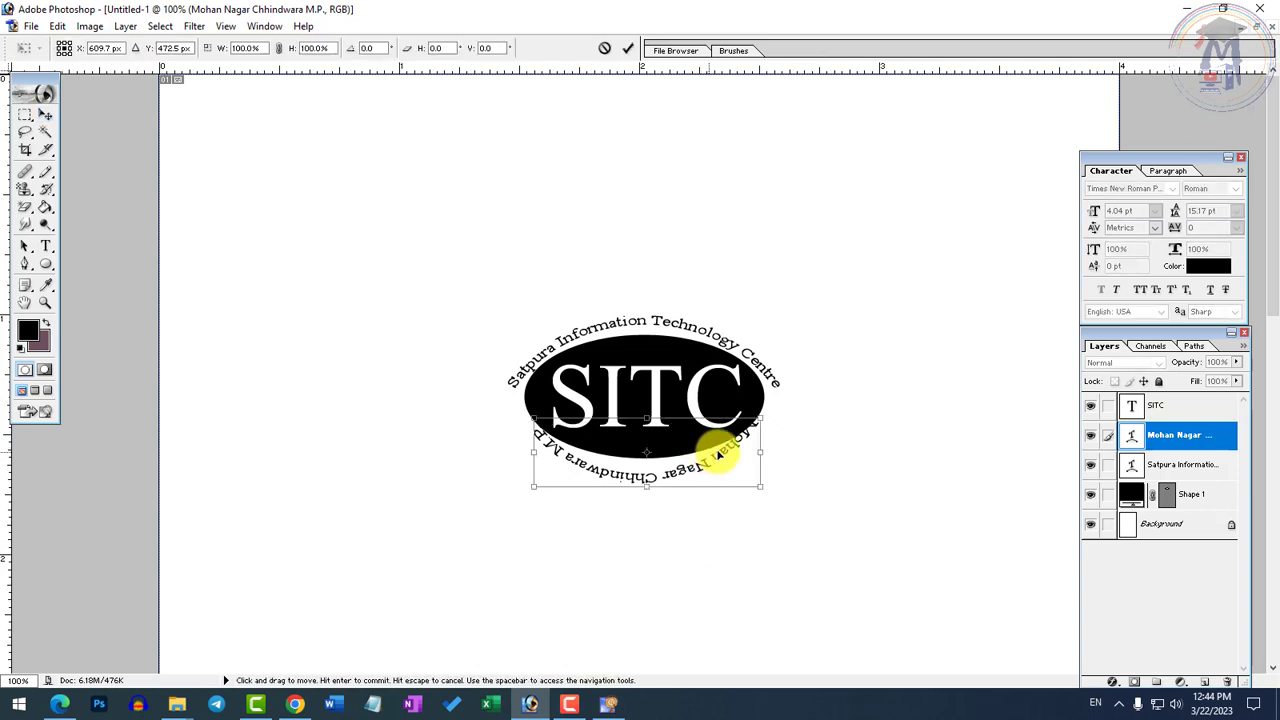
left_click_drag(762, 447, 778, 448)
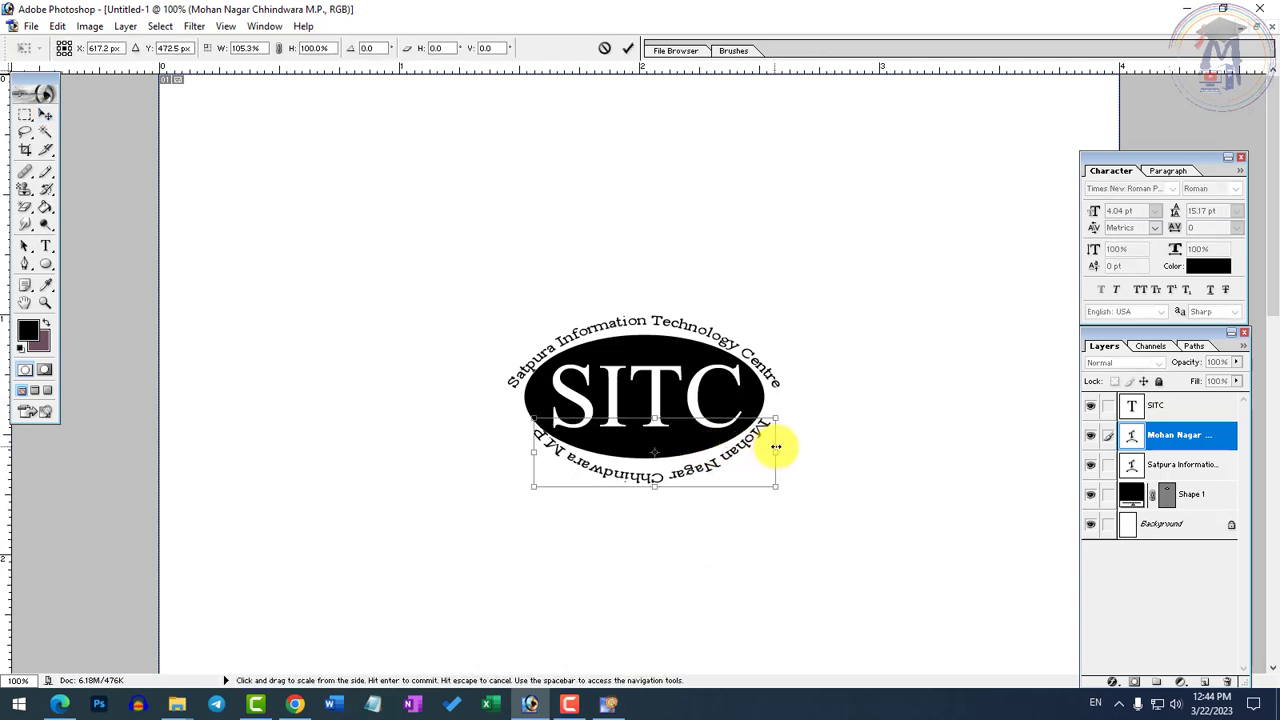
left_click_drag(523, 452, 511, 453)
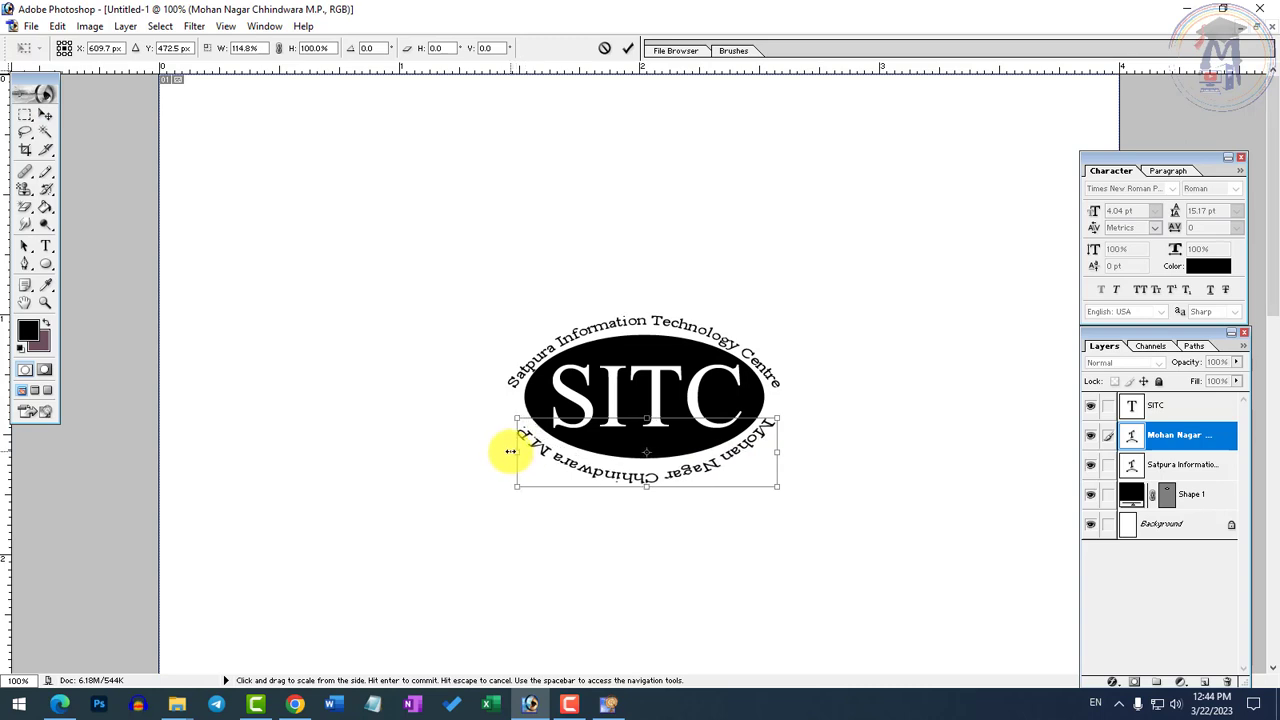
key("Up")
key("Up")
key("Up")
key("Up")
key("Up")
key("Up")
key("Up")
key("Up")
key("Up")
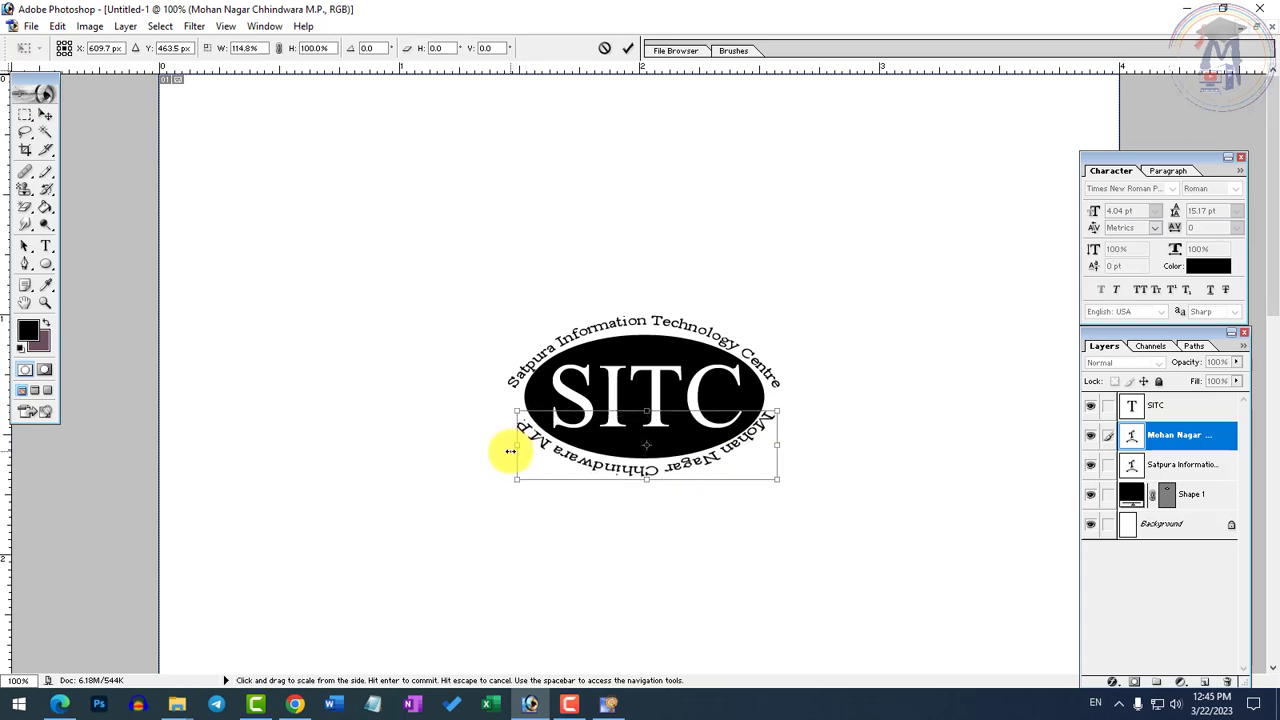
left_click_drag(777, 445, 780, 446)
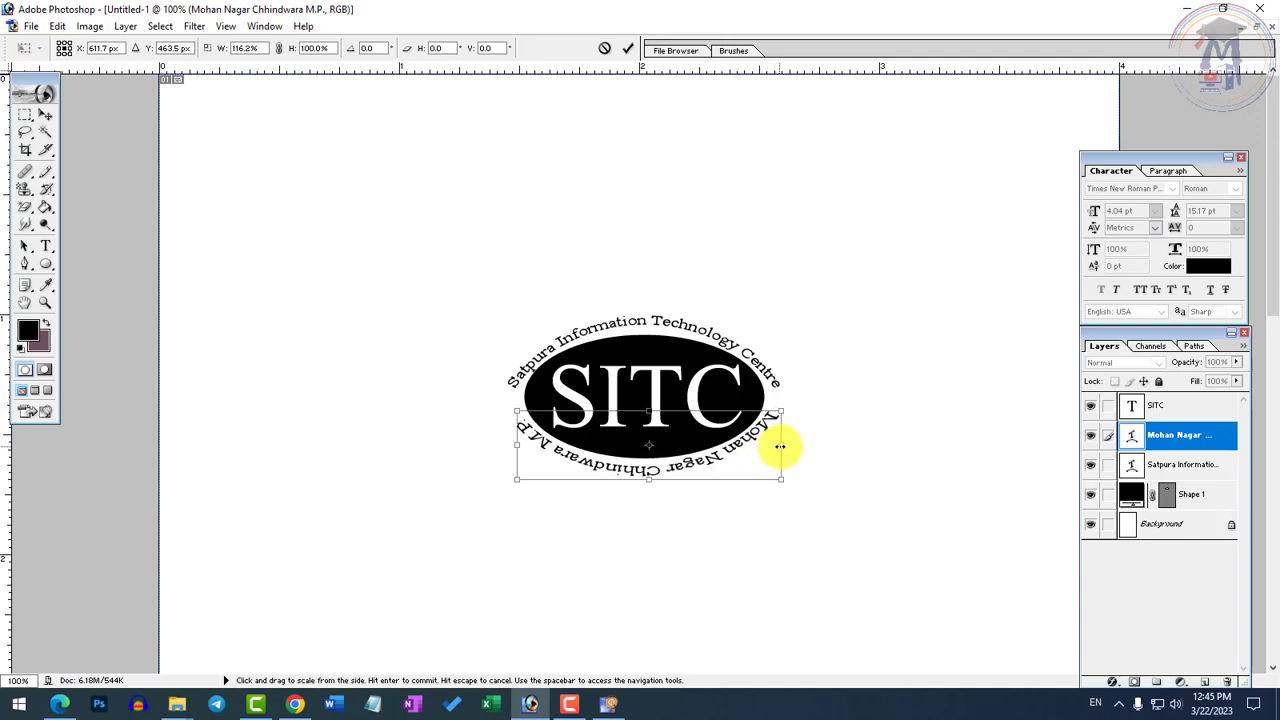
left_click_drag(517, 446, 518, 446)
key("Up")
key("Up")
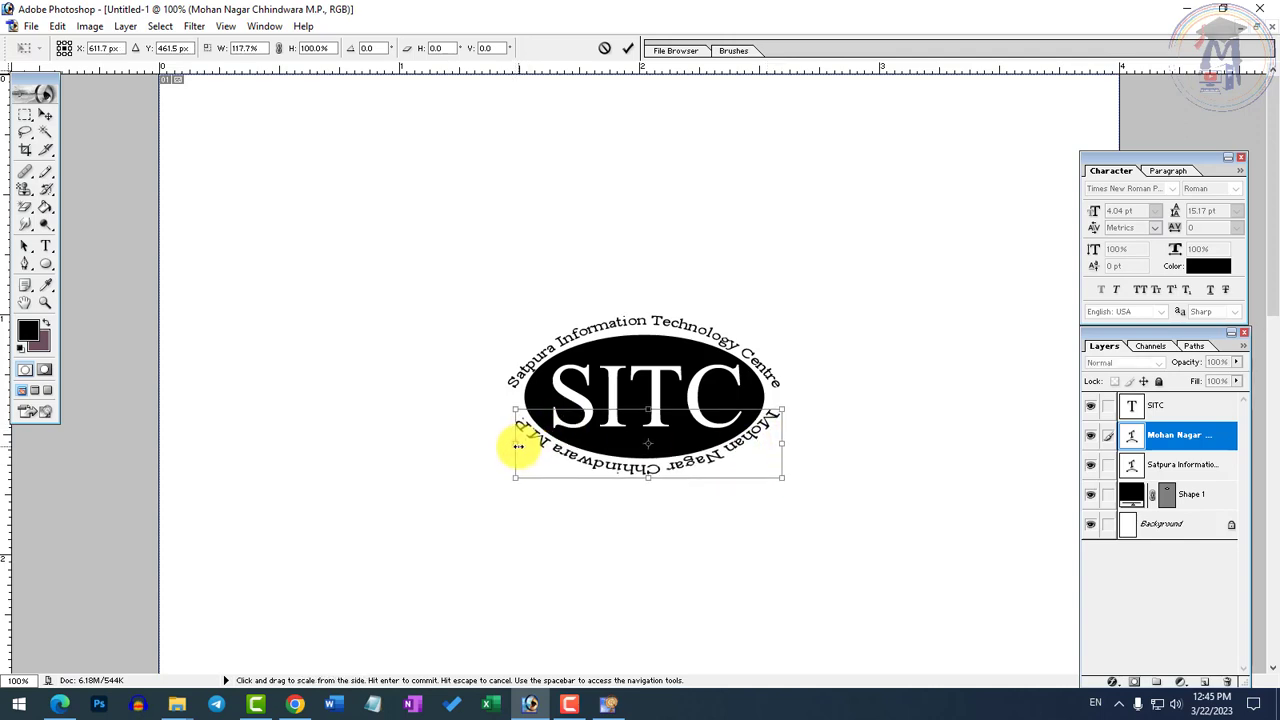
key("Left")
key("Return")
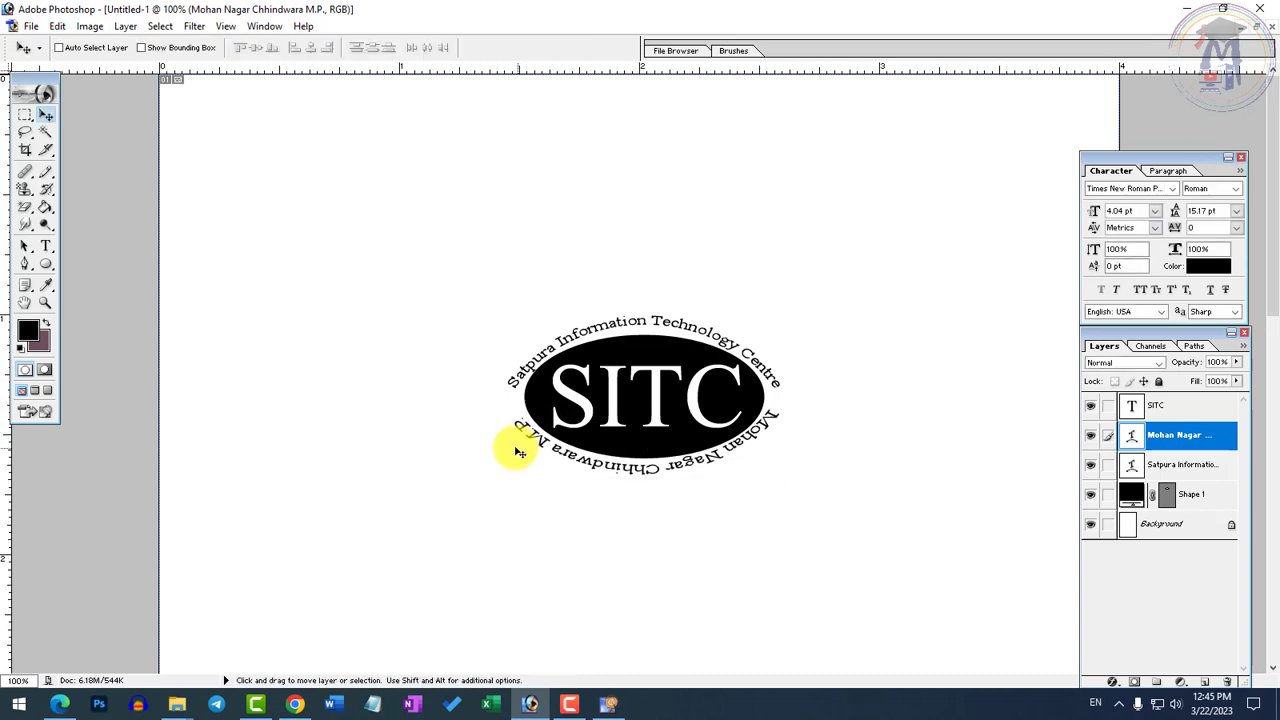
Draw a small starburst custom shape in the gap between the two arched texts at the ellipse's left end
key("z")
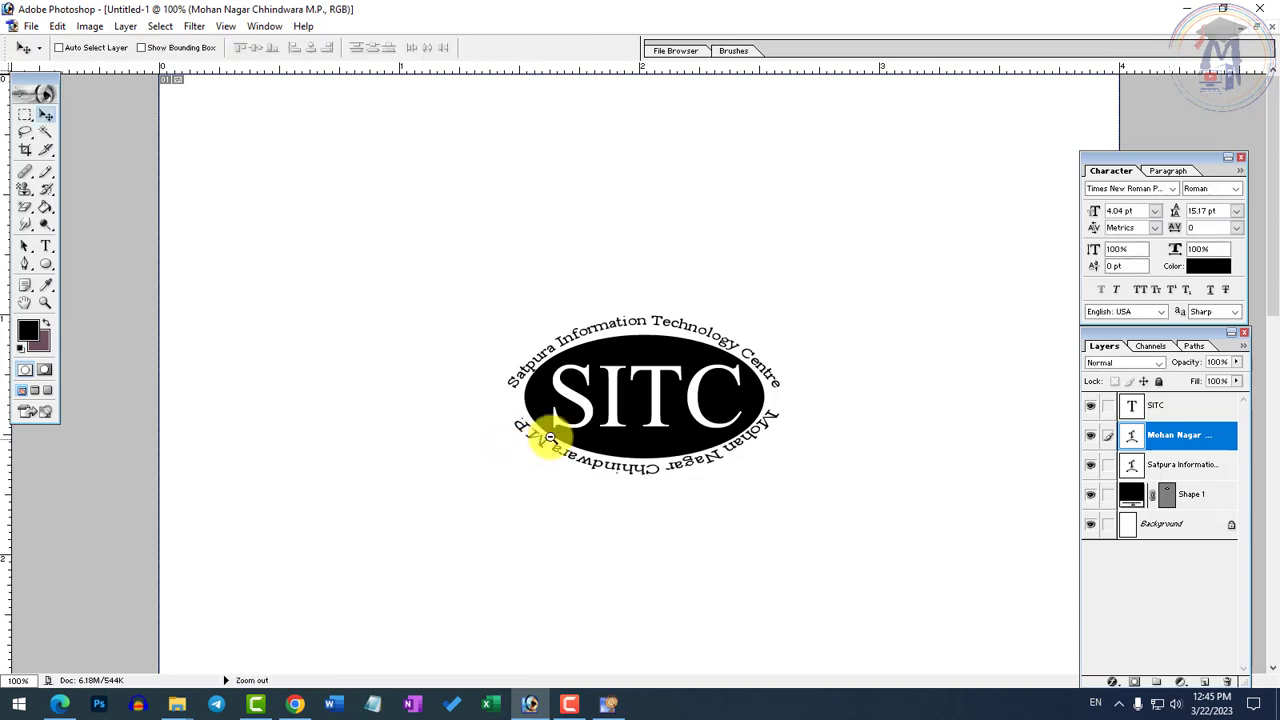
left_click(815, 443)
left_click(482, 396)
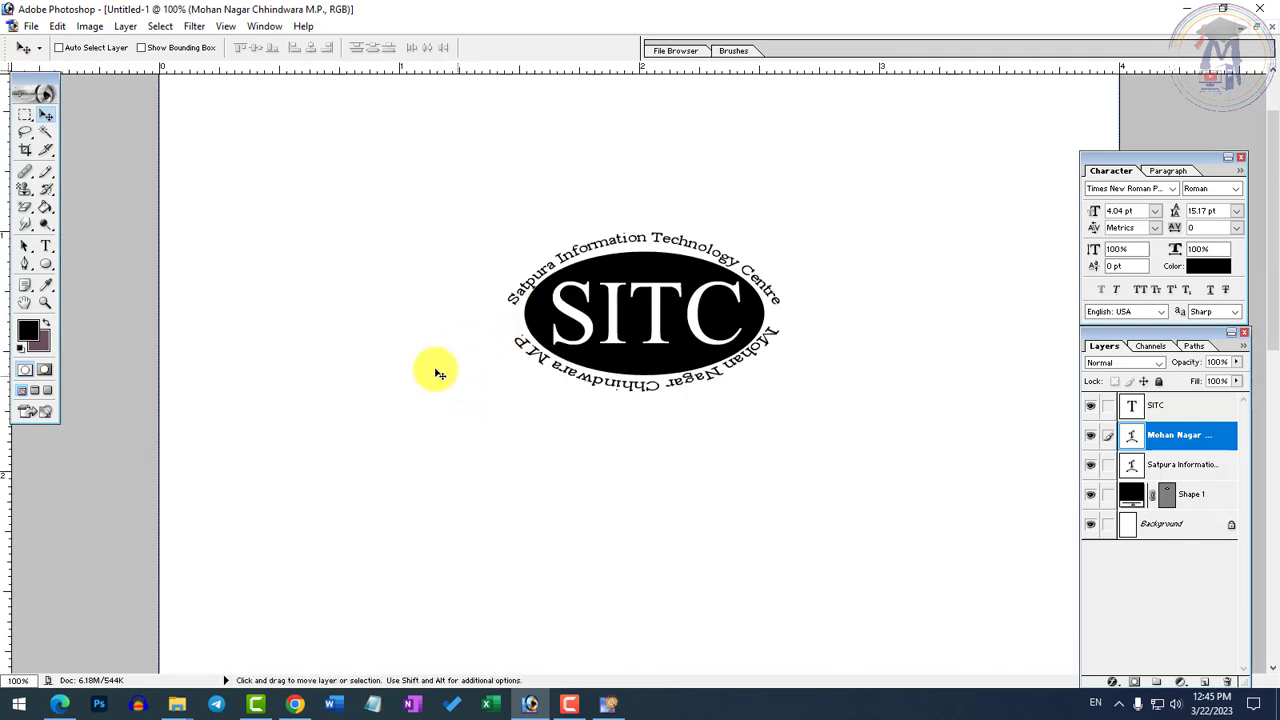
left_click_drag(45, 264, 104, 334)
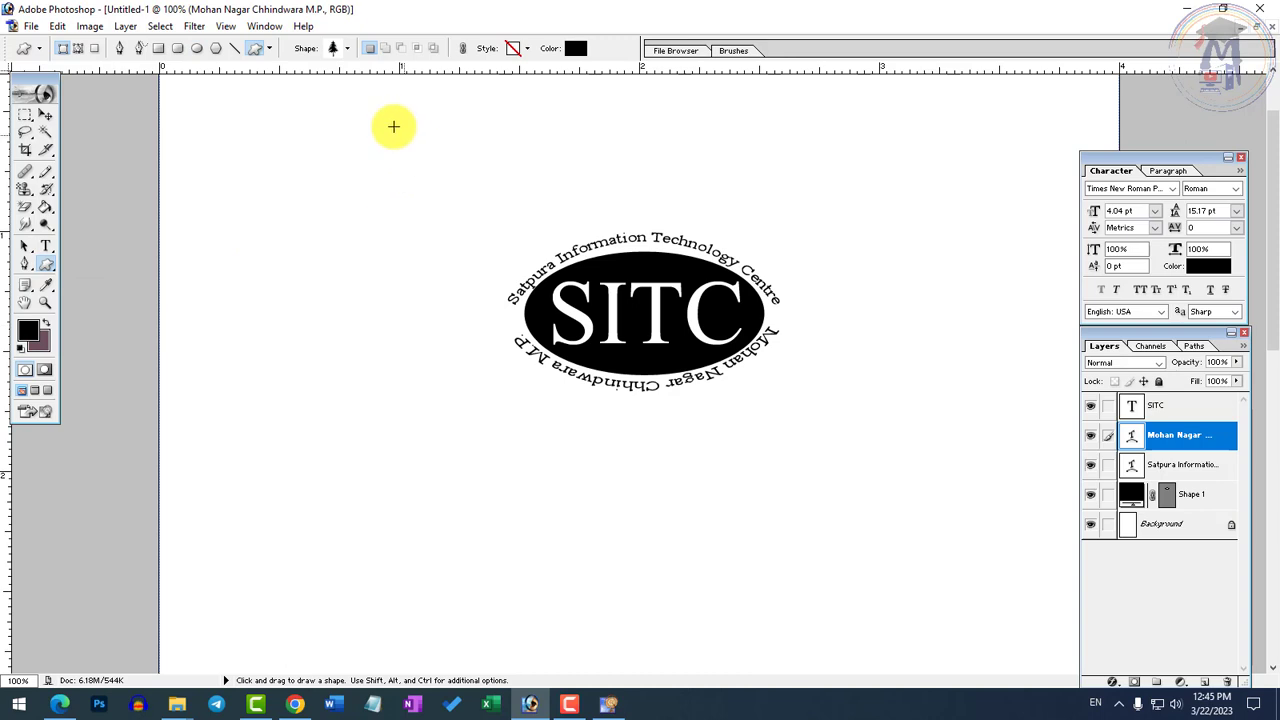
left_click(348, 48)
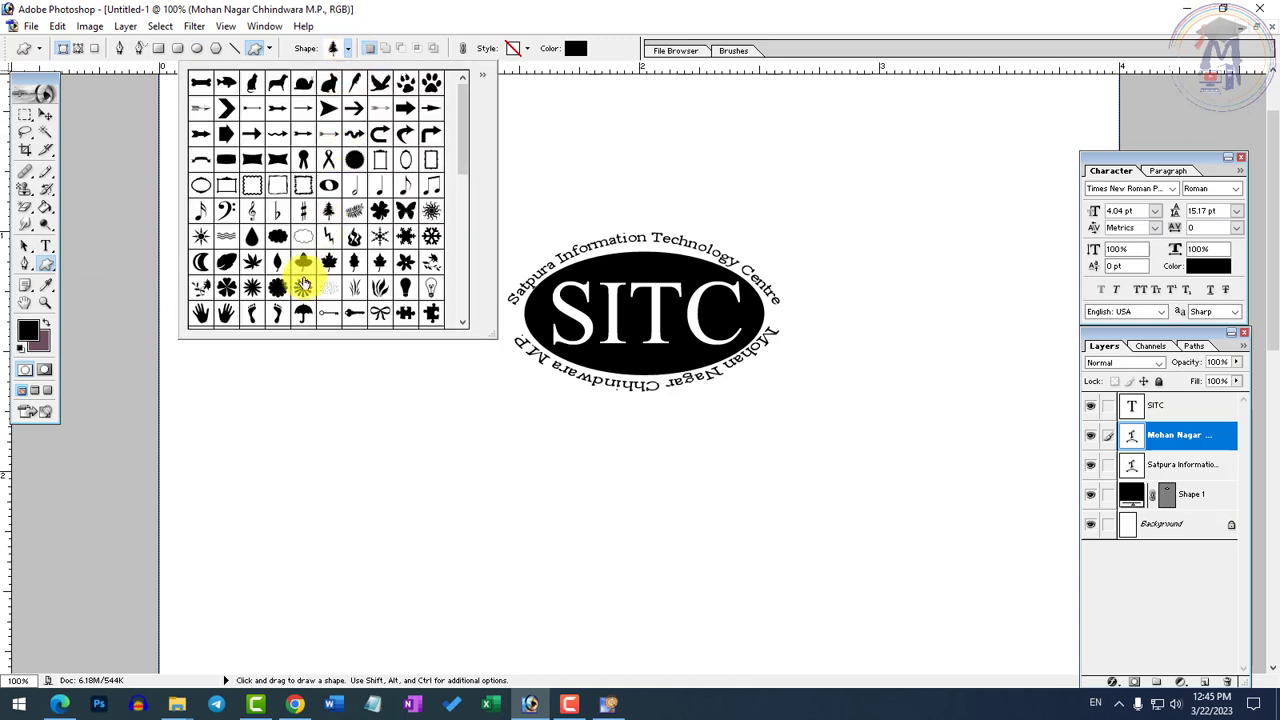
left_click(568, 319, "ctrl")
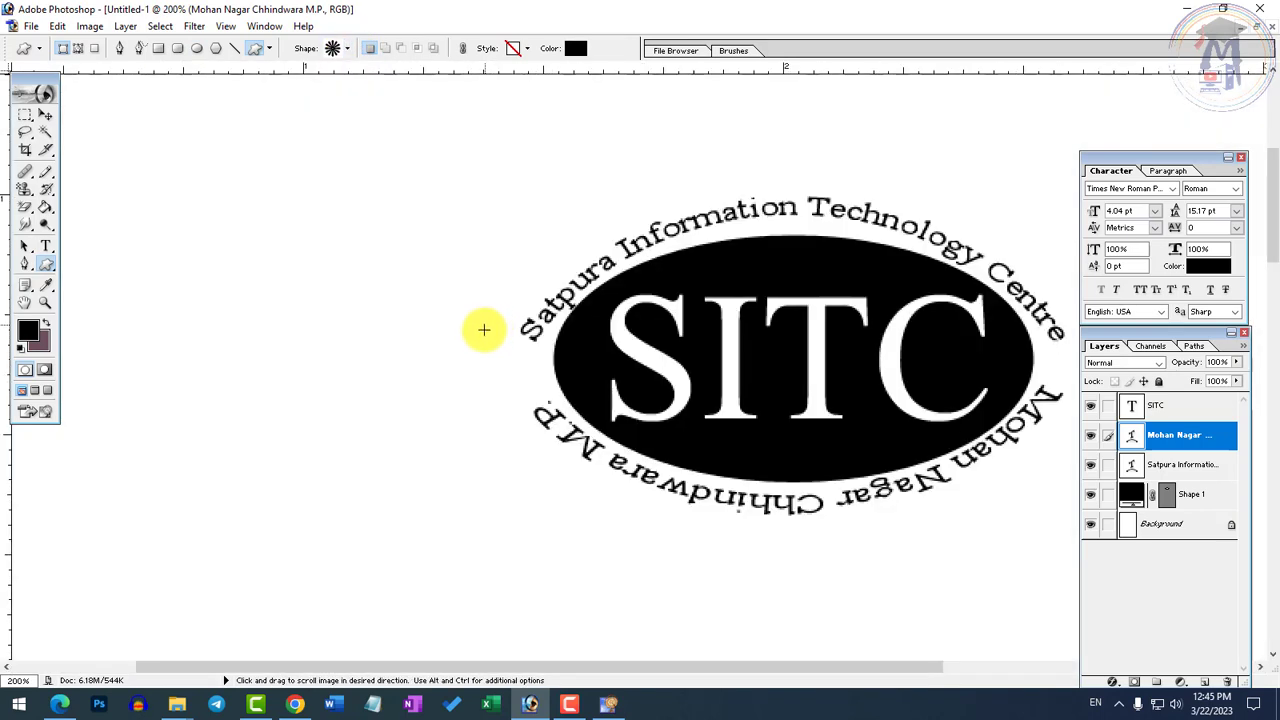
left_click_drag(516, 353, 552, 387)
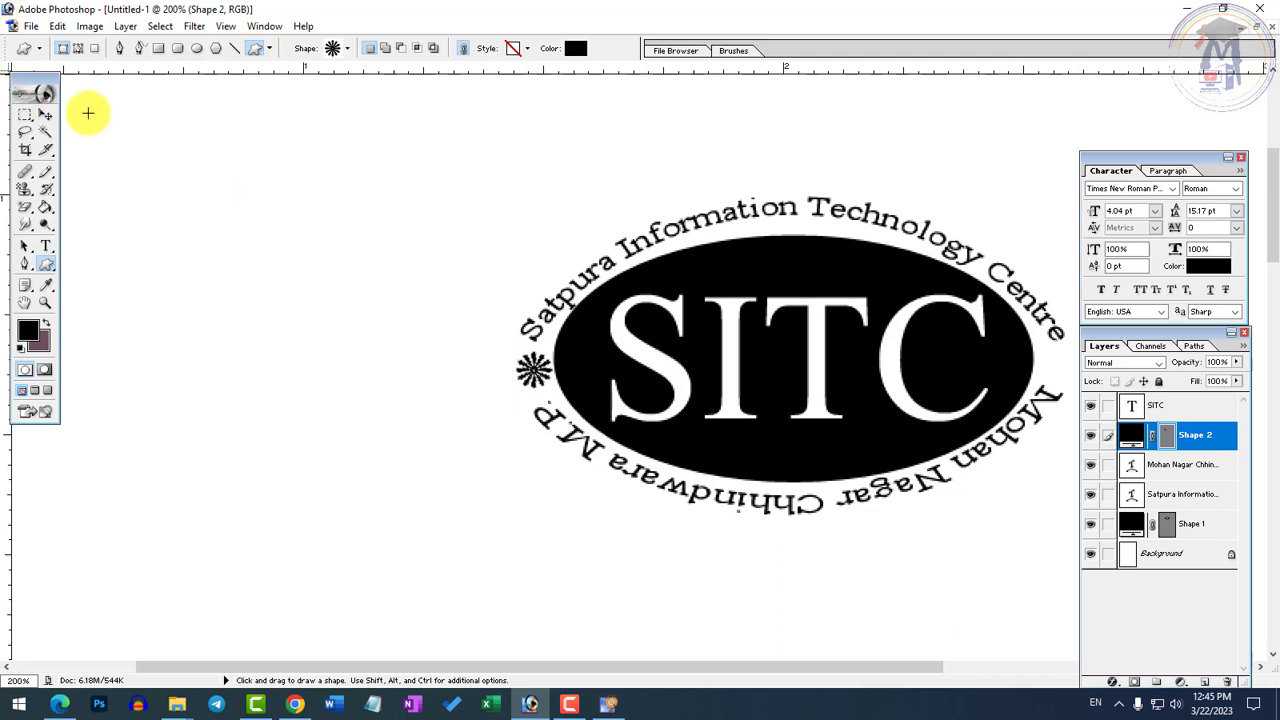
Nudge the starburst slightly left, away from the edge of the ellipse
left_click(45, 115)
key("Left")
key("Left")
key("Left")
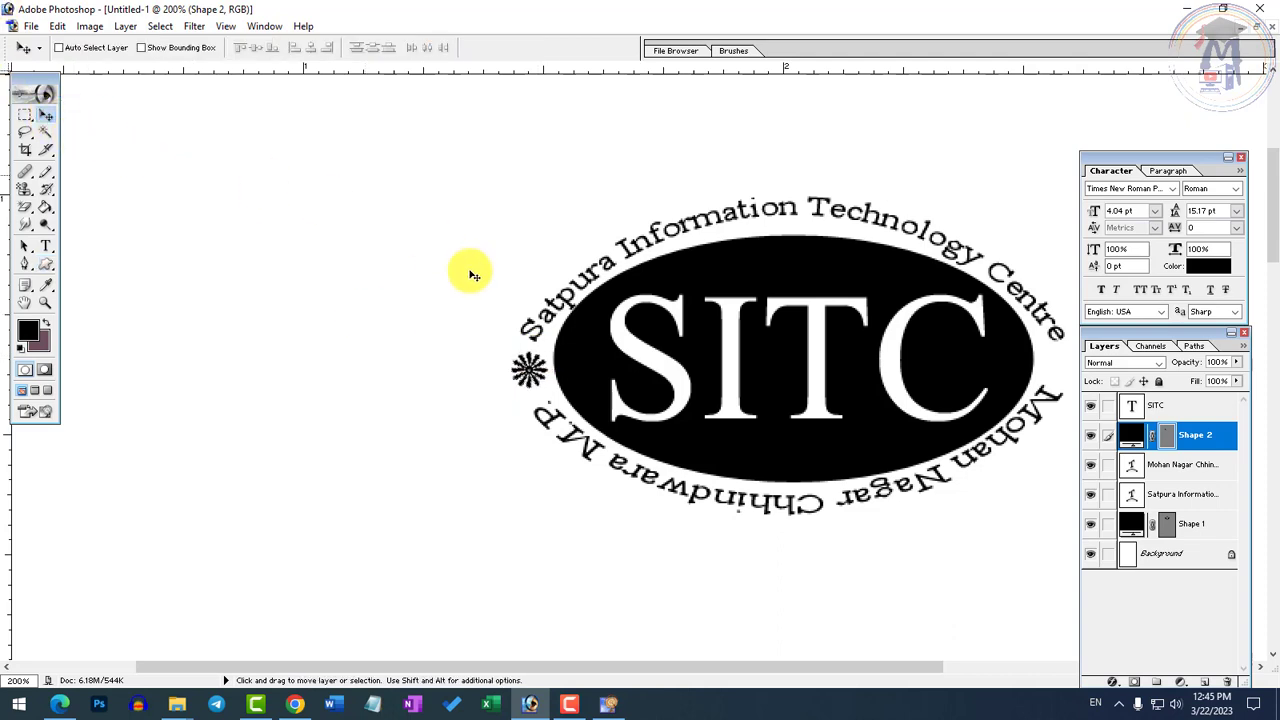
Duplicate the starburst straight across into the gap between the arched texts at the ellipse's right end
scroll(569, 345, "down", 2)
left_click_drag(518, 388, 779, 386)
key("Left")
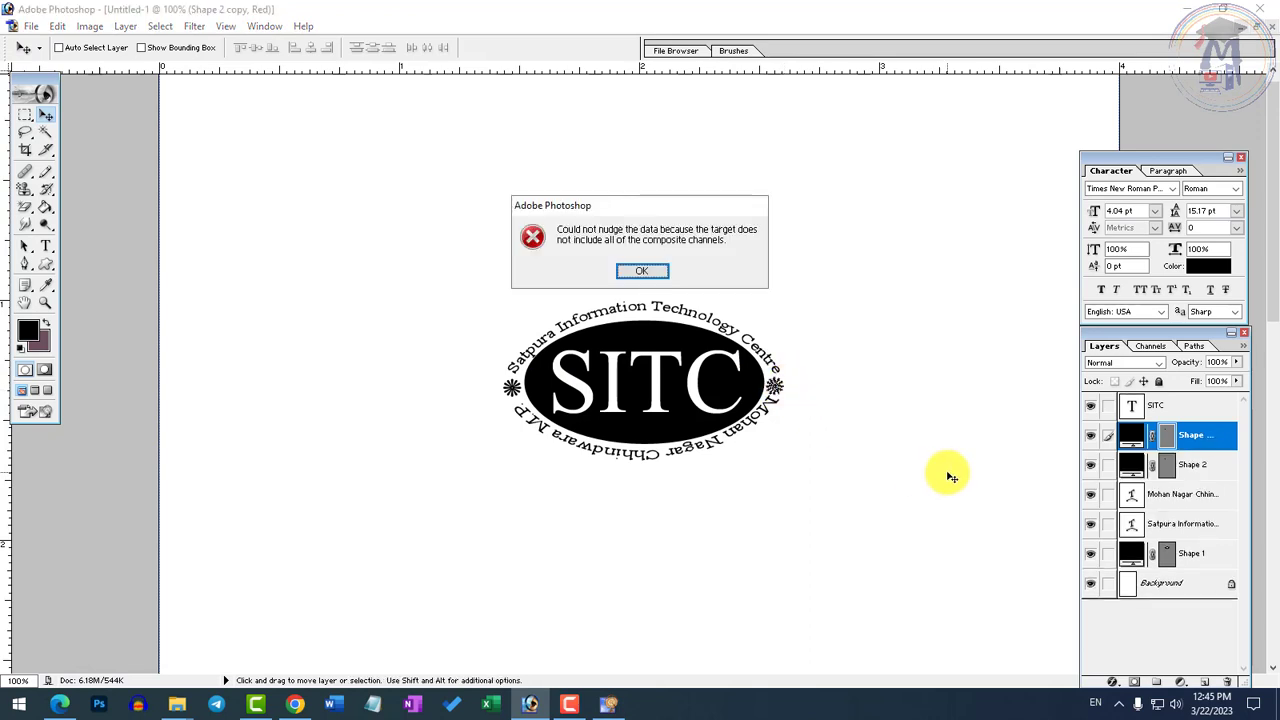
key("Return")
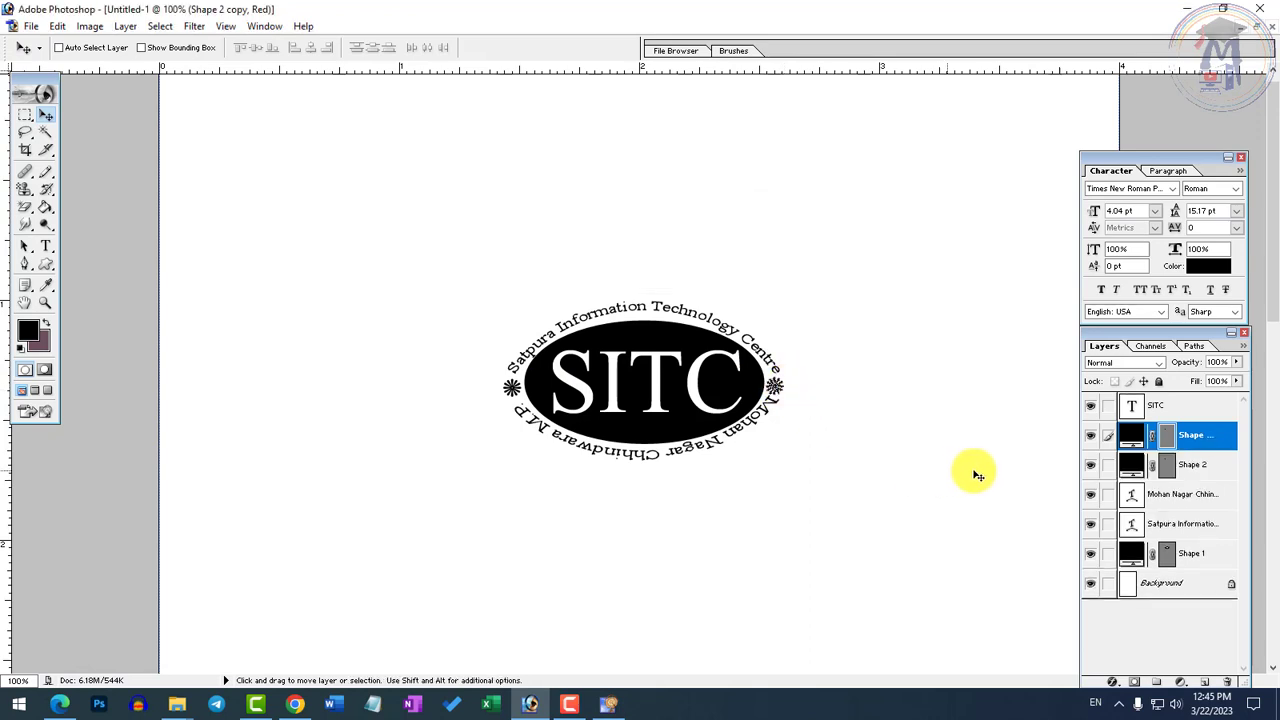
Try to nudge the starburst copy left towards the ellipse
right_click(778, 389)
left_click(826, 399)
key("Left")
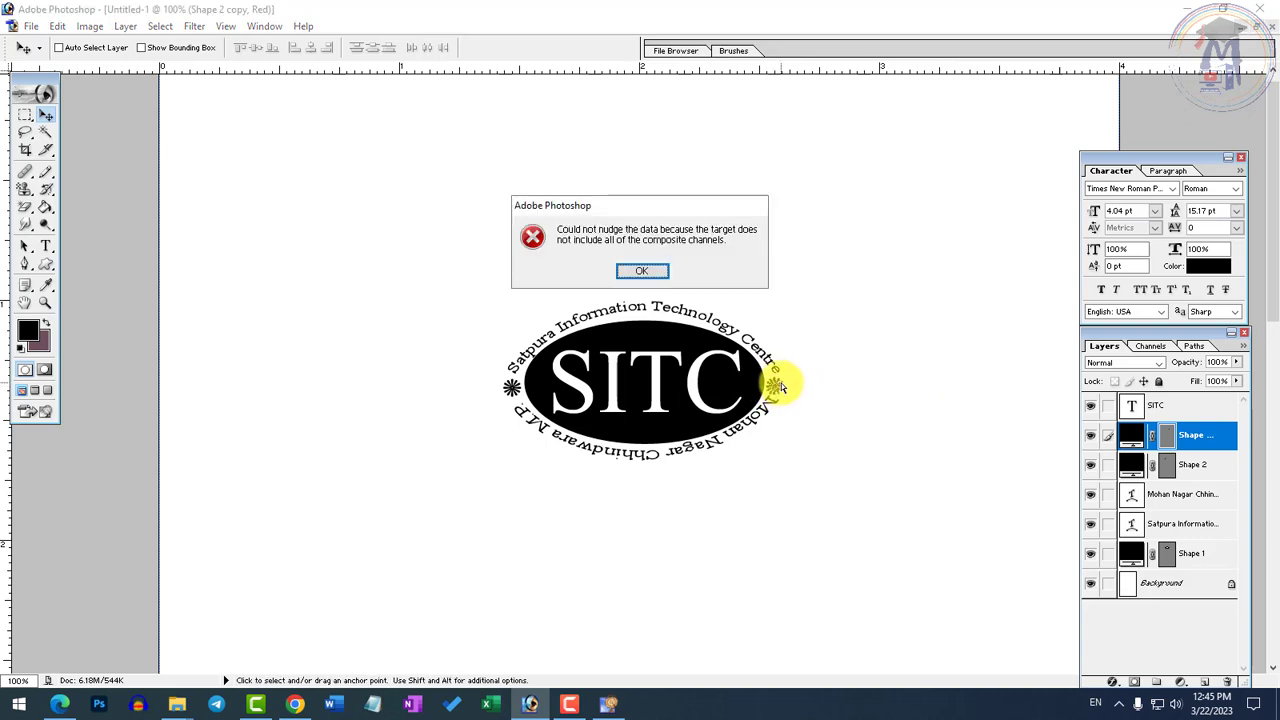
left_click(642, 270)
left_click(904, 460, "ctrl")
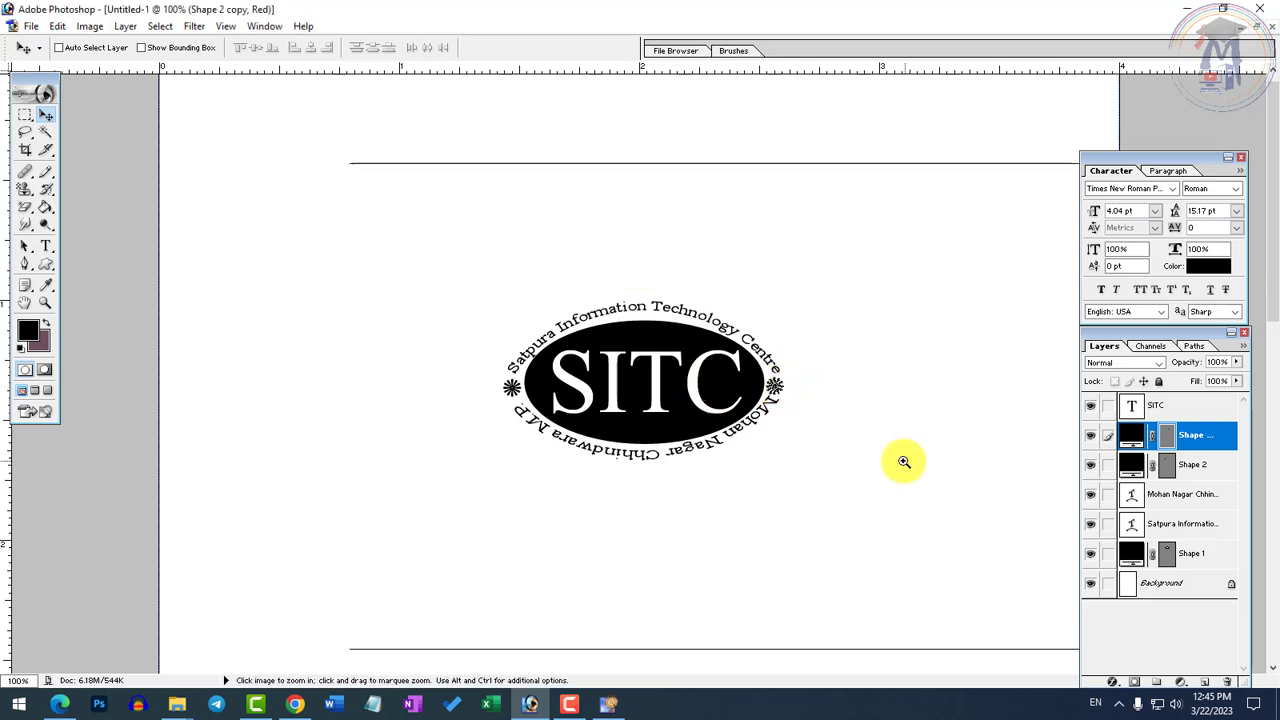
right_click(585, 220)
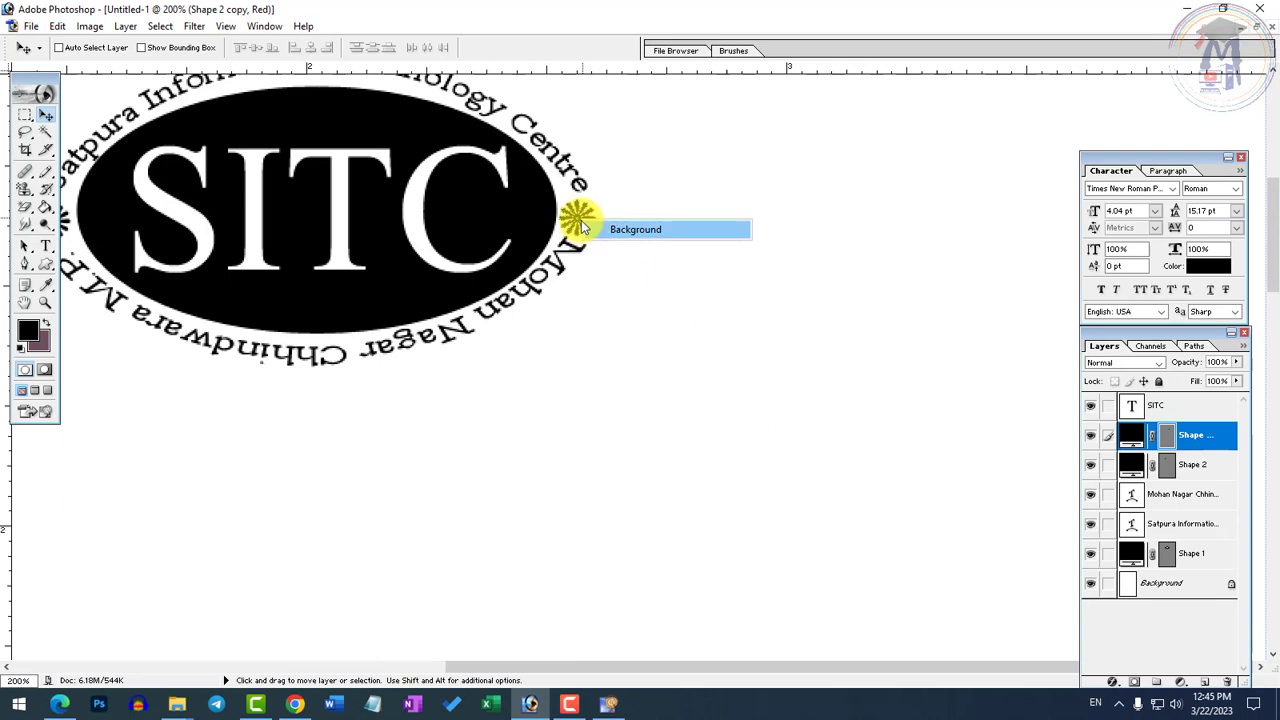
right_click(596, 226)
left_click(591, 233)
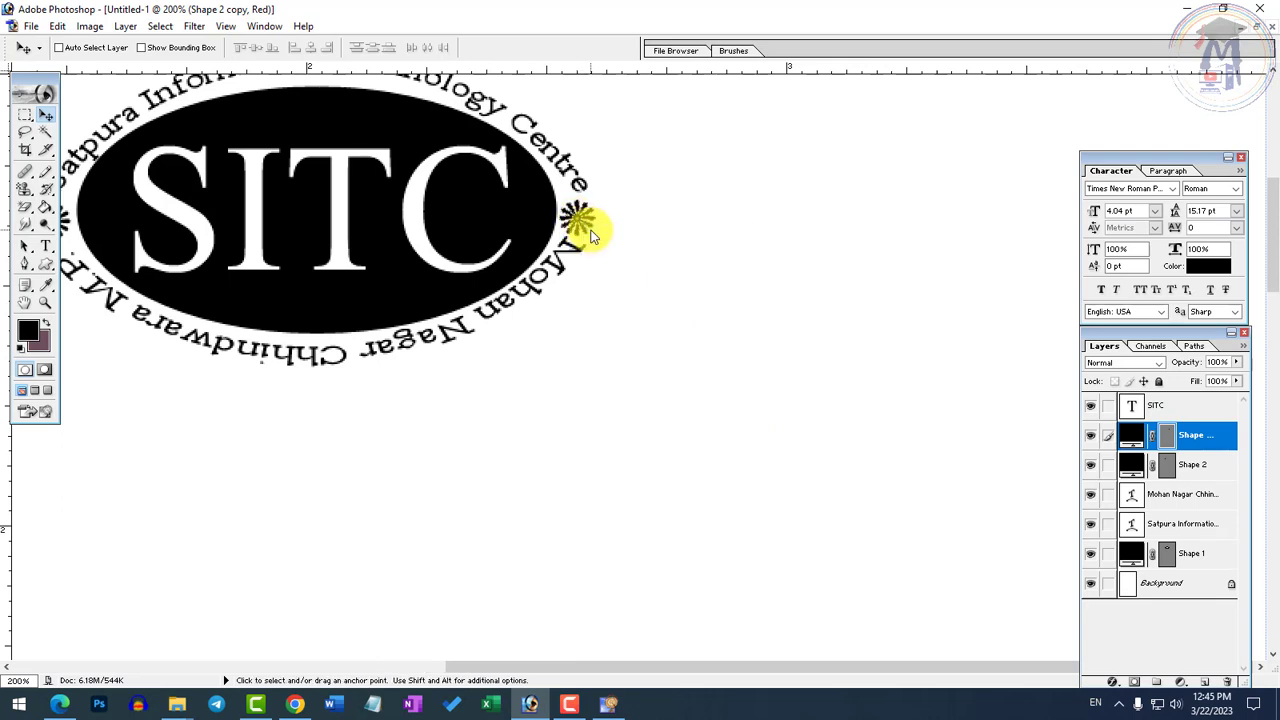
key("Left")
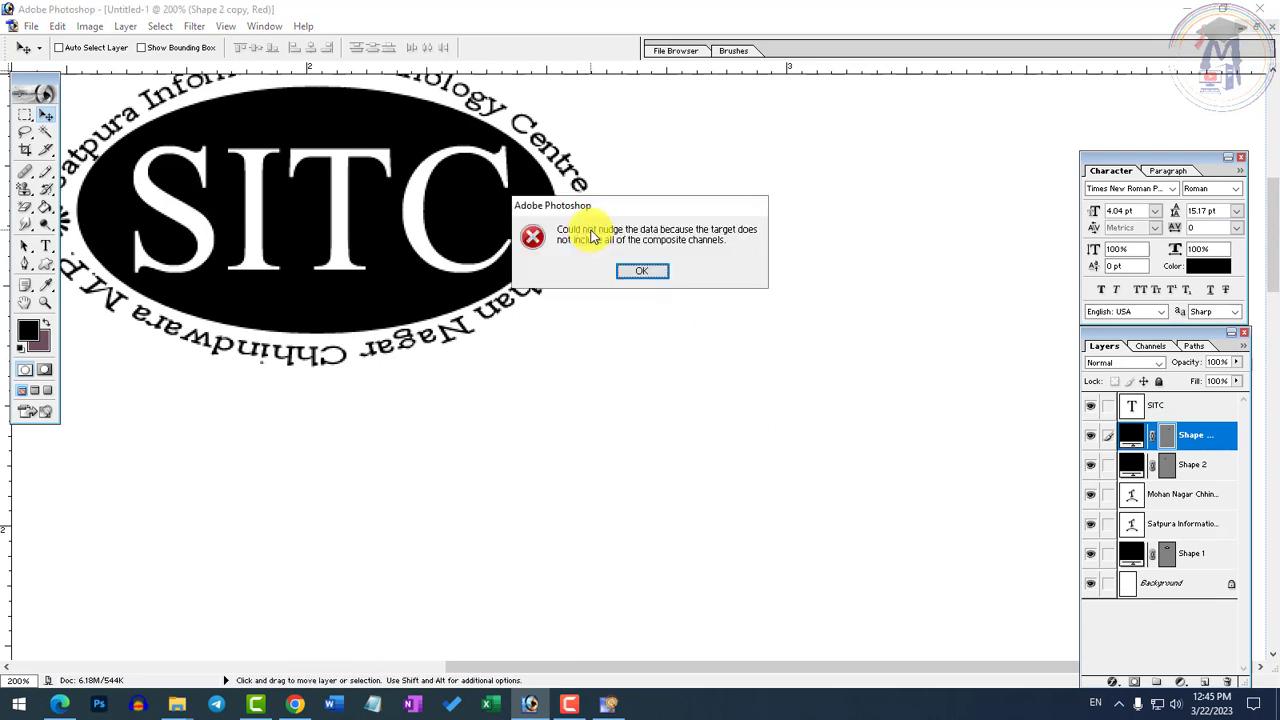
left_click(640, 272)
Flatten all layers of the logo image into a single background layer
left_click(520, 310, "alt")
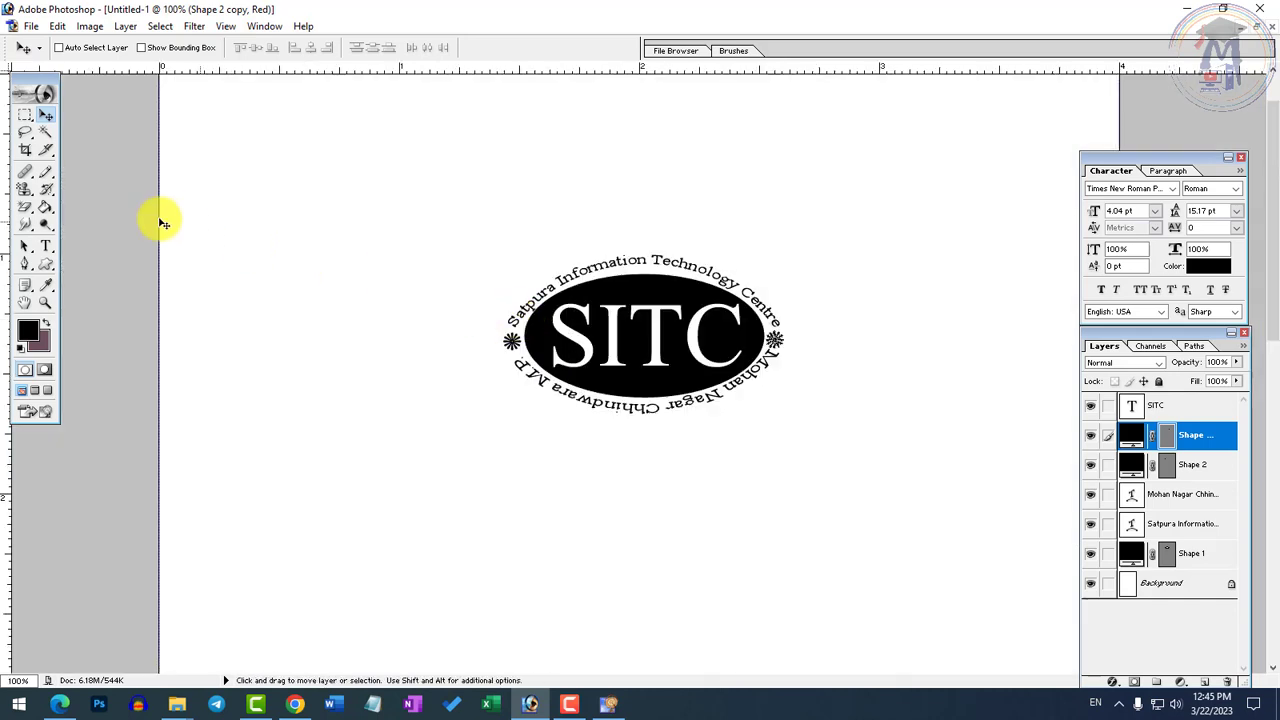
left_click(30, 117)
left_click(25, 149)
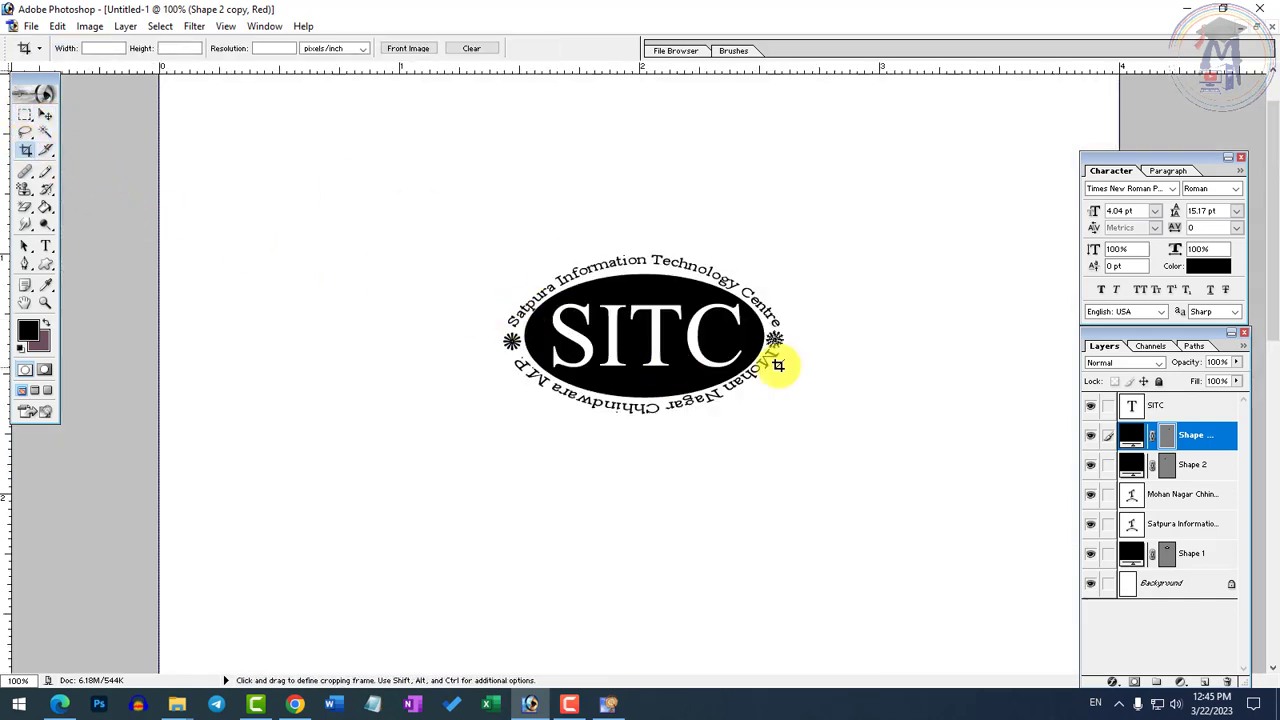
left_click(774, 398, "ctrl+alt")
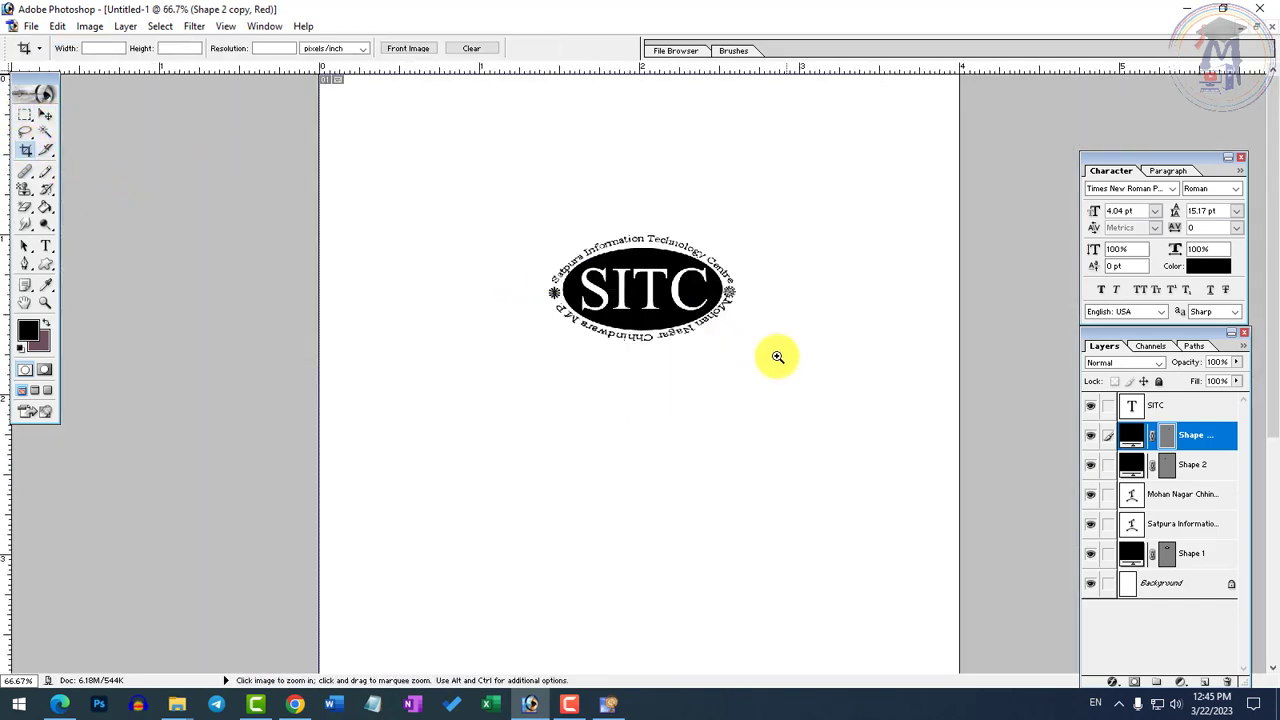
left_click(717, 302, "ctrl")
left_click(125, 26)
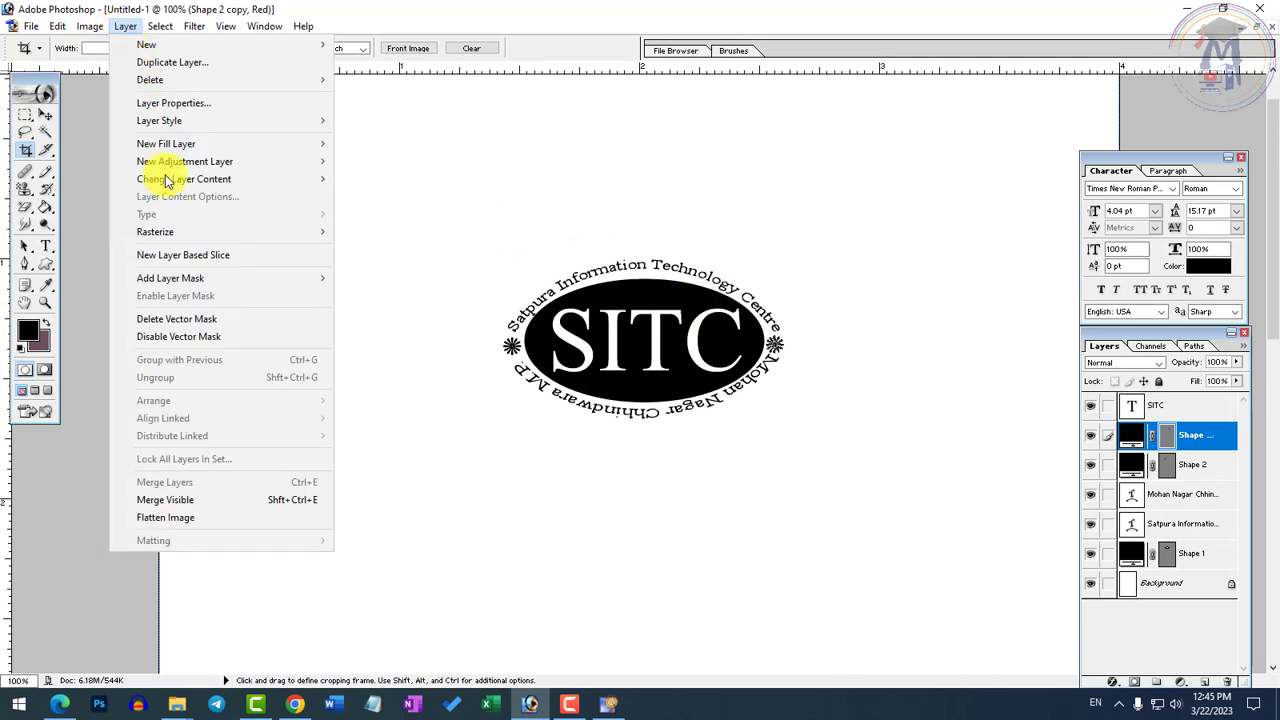
left_click(161, 519)
Examine the flattened SITC logo both at full view and close up
left_click(930, 333, "ctrl")
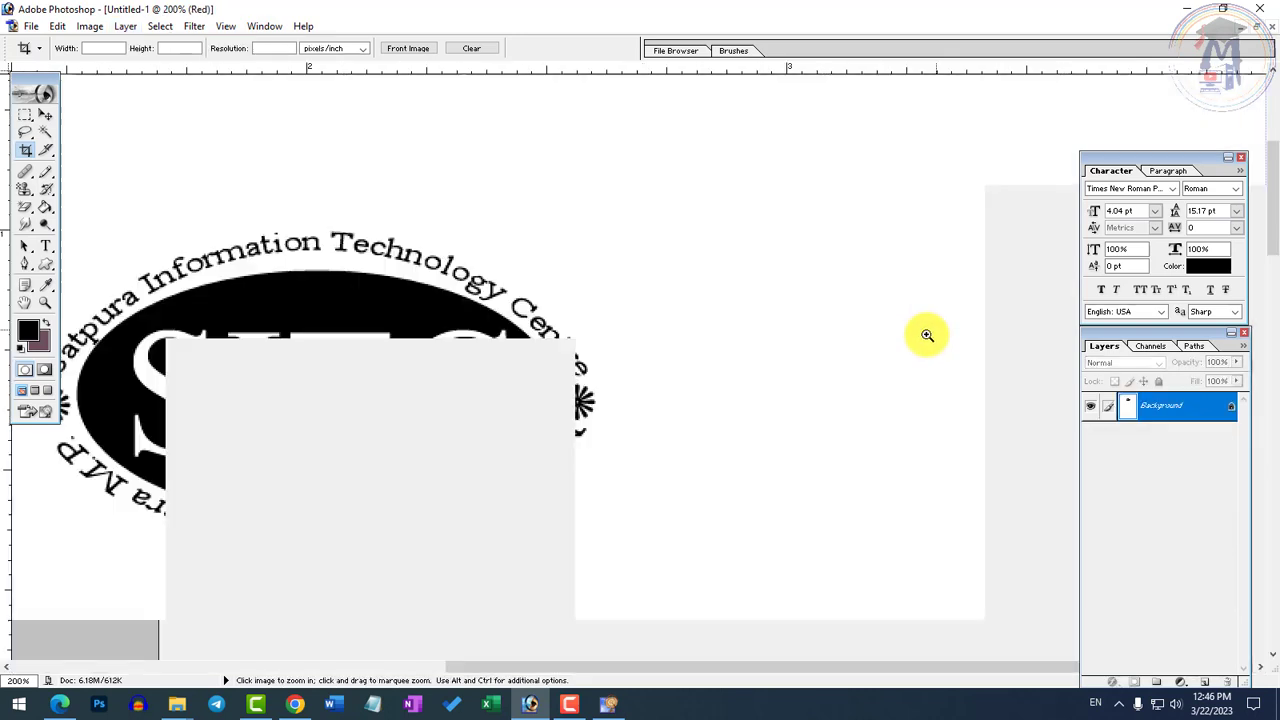
left_click(705, 387, "alt")
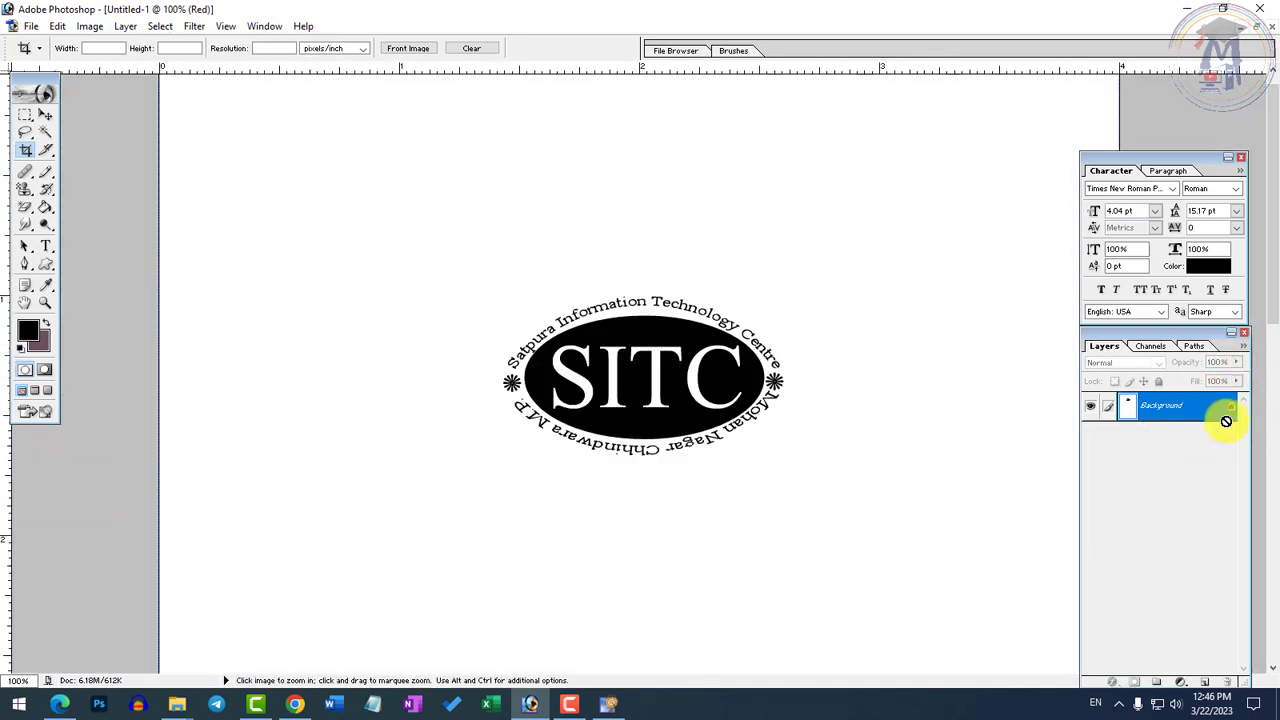
left_click(881, 375)
left_click(543, 357, "alt")
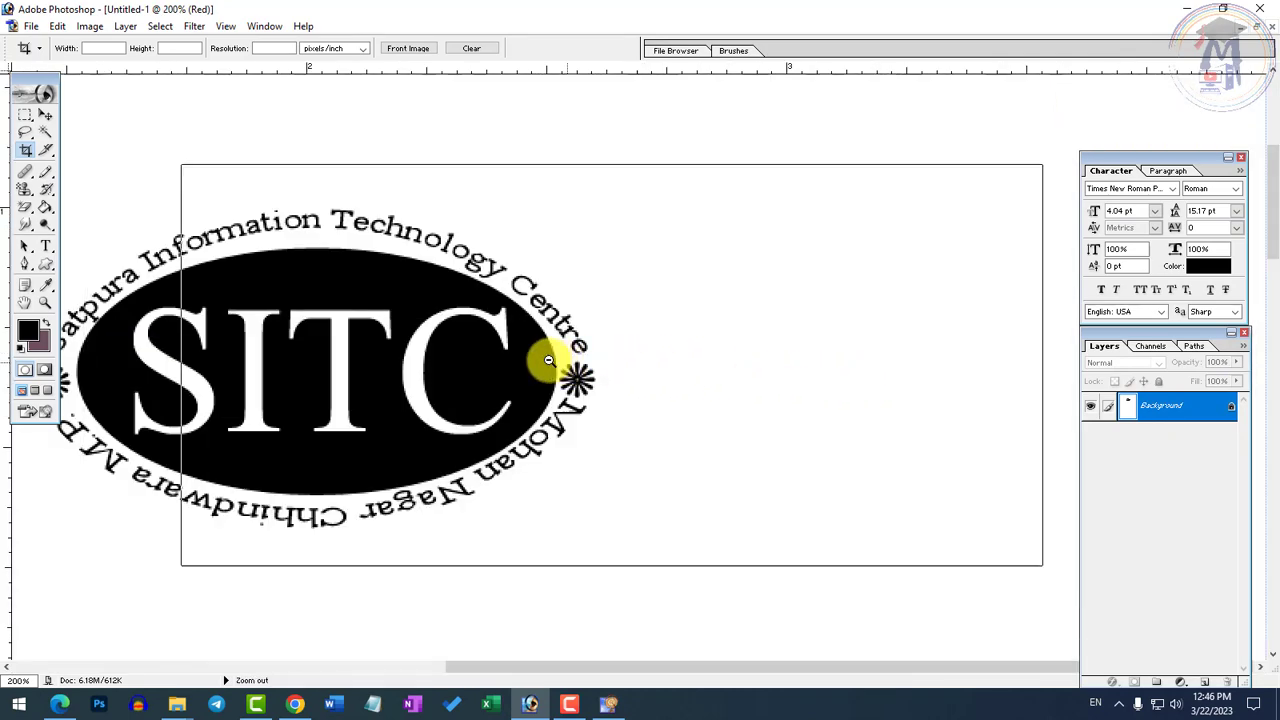
left_click(651, 380, "ctrl")
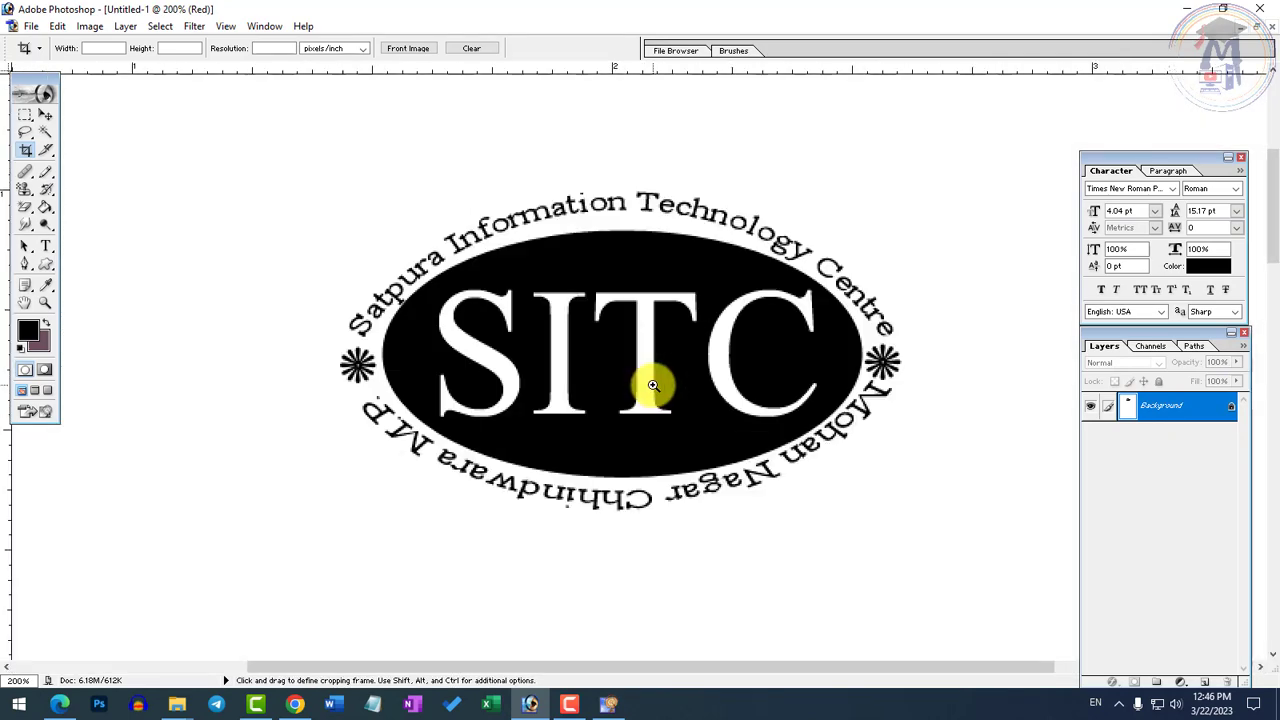
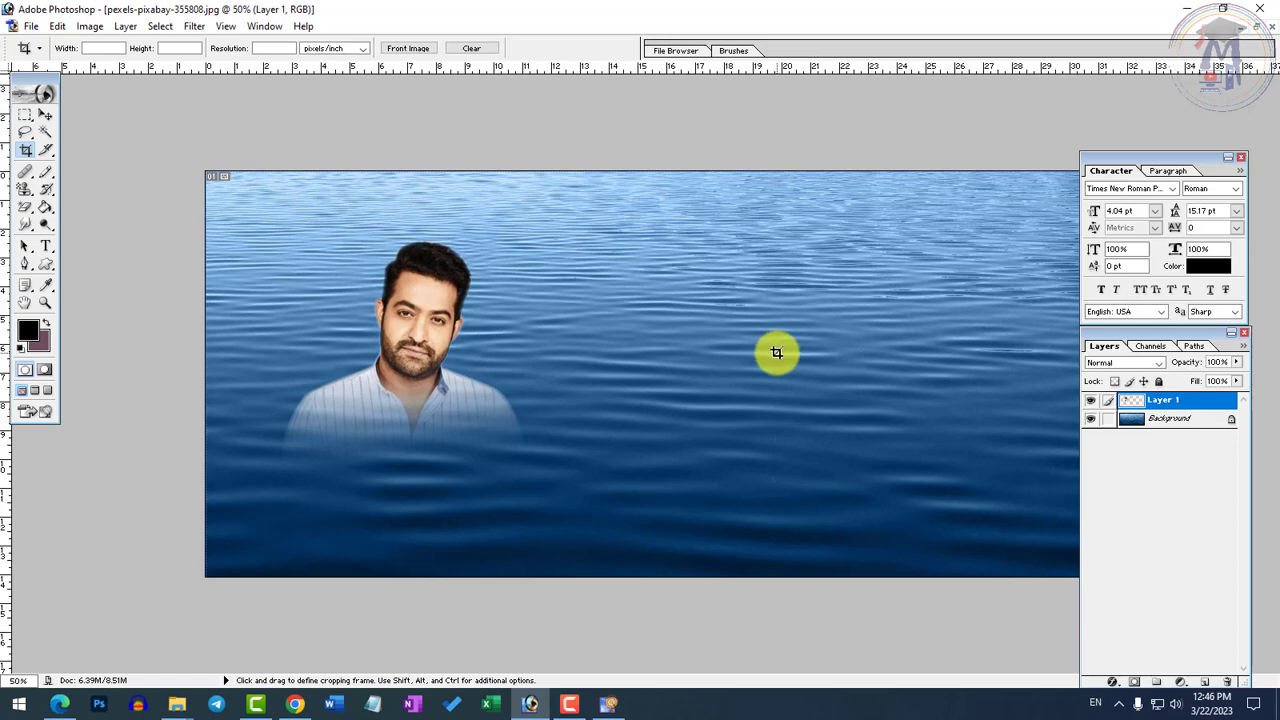
Close ImageReady and bring the SITC logo document back to the front in Photoshop
key("alt+Tab")
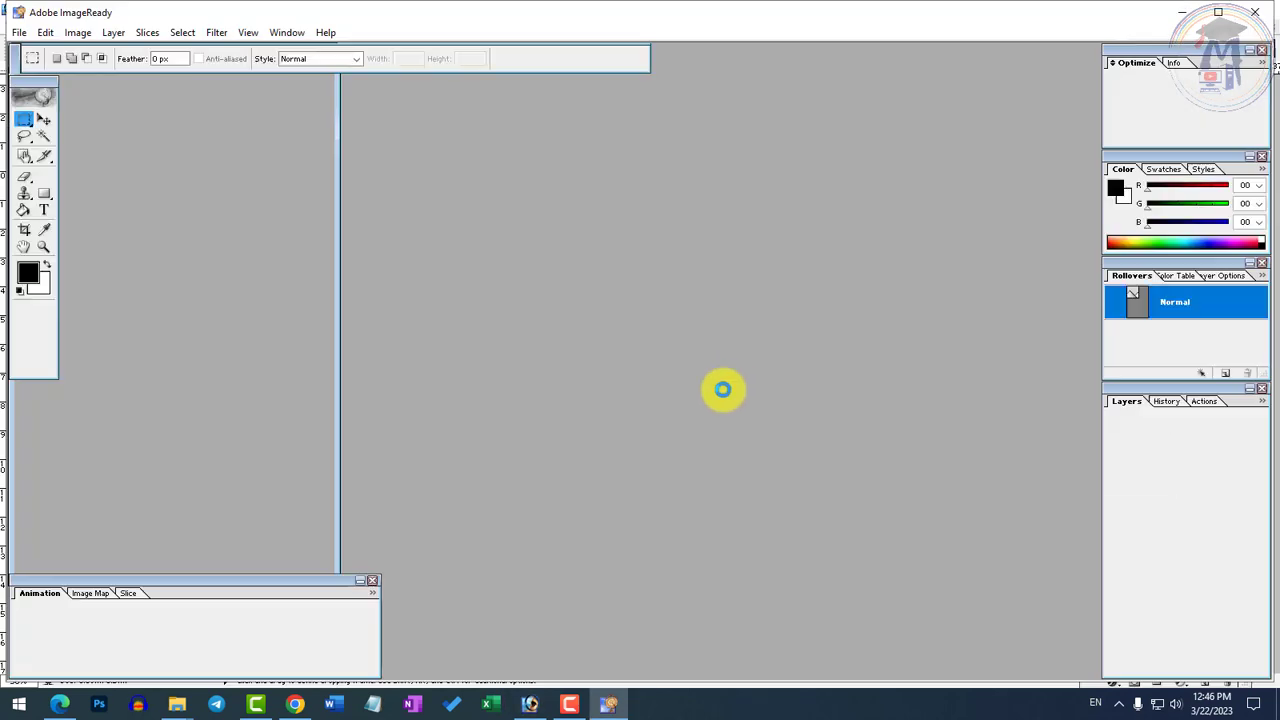
key("alt+Tab")
key("alt+Tab")
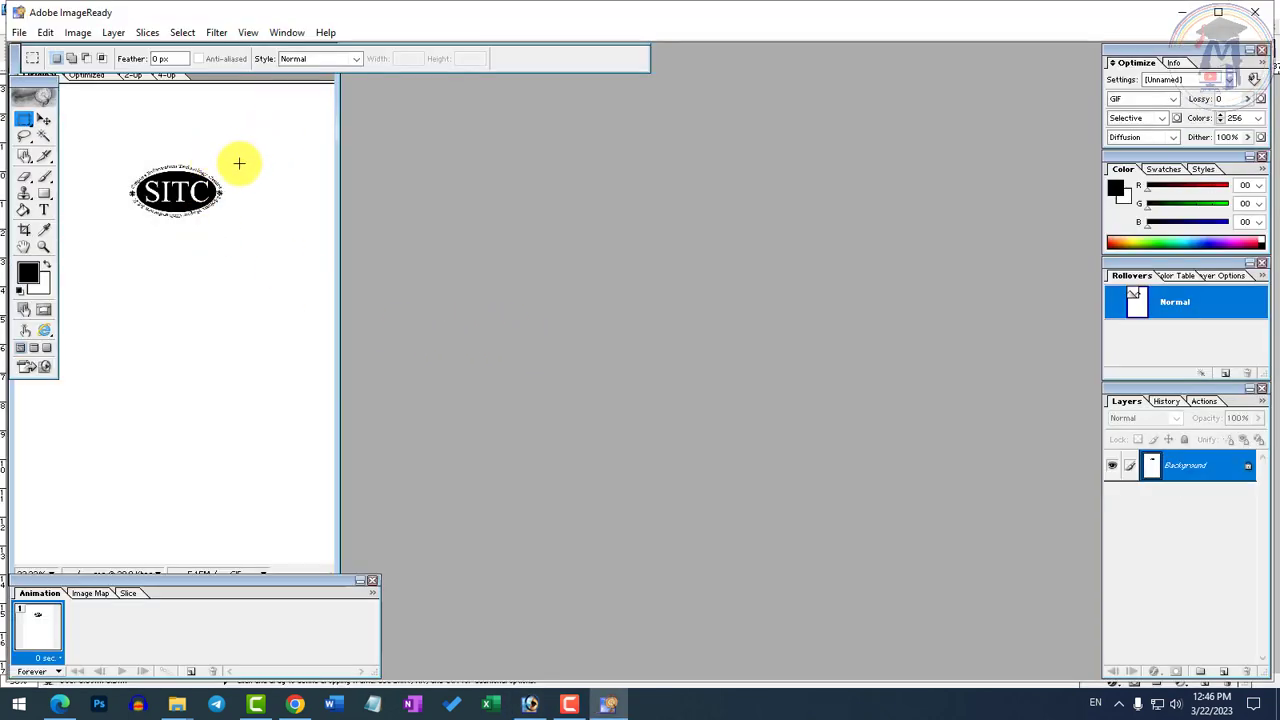
left_click(1255, 12)
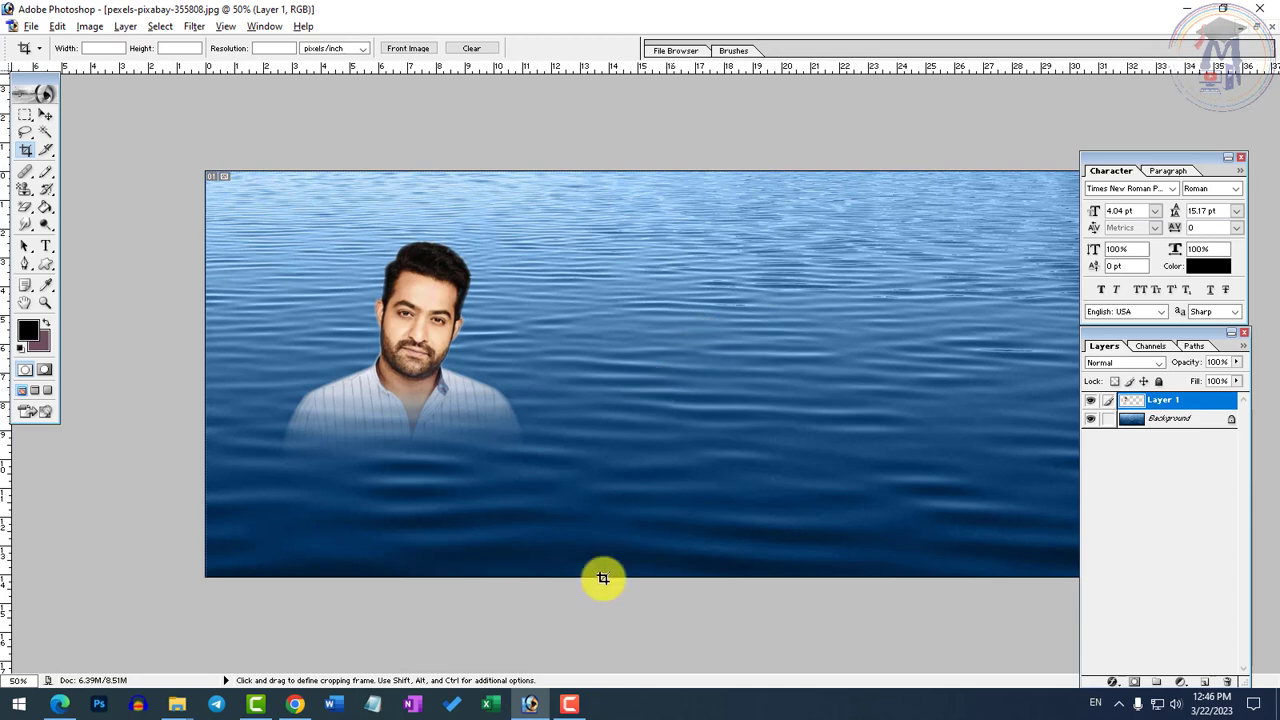
key("ctrl+Tab")
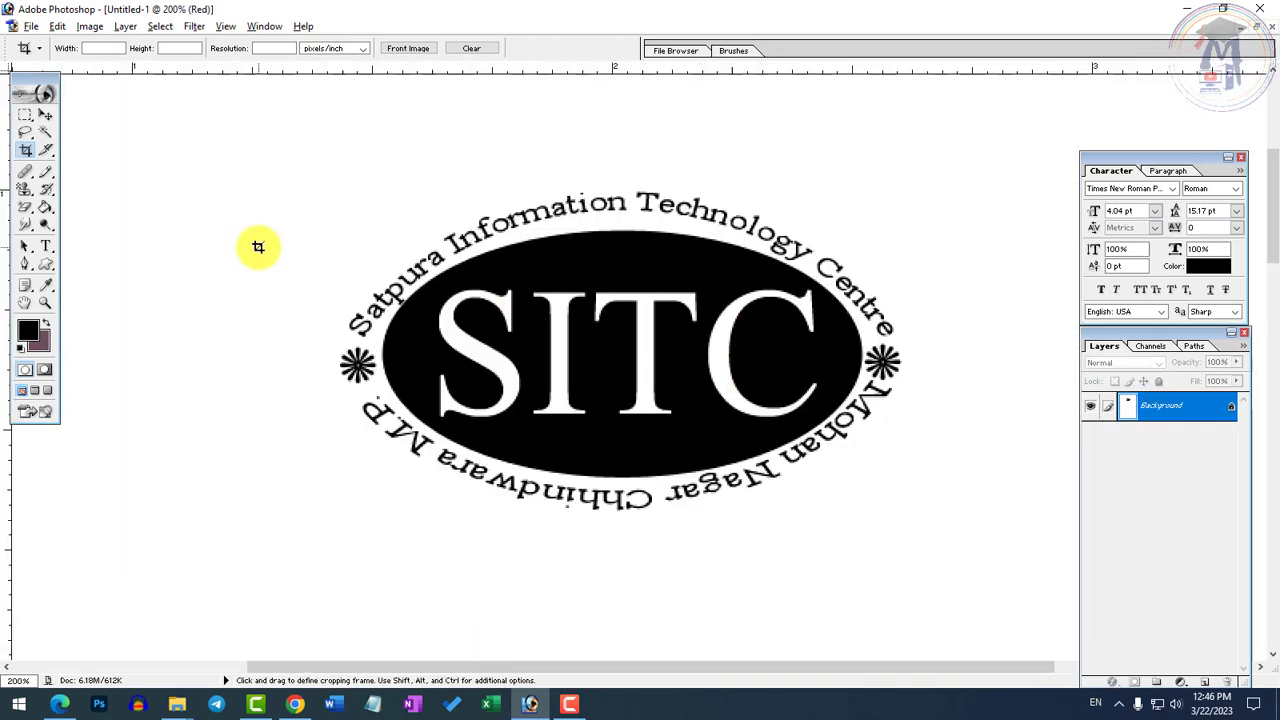
Draw an elliptical marquee selection around the whole SITC logo, including both arched texts and the starburst ornaments
left_click(25, 115)
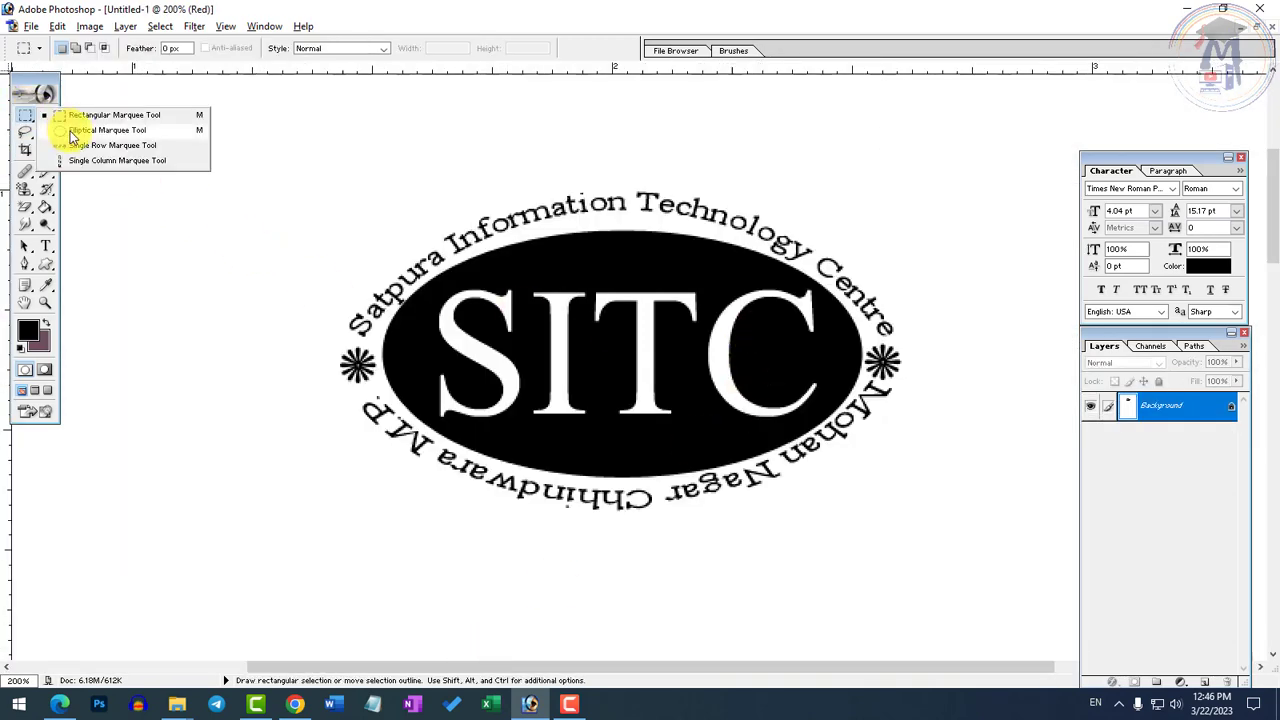
left_click(100, 130)
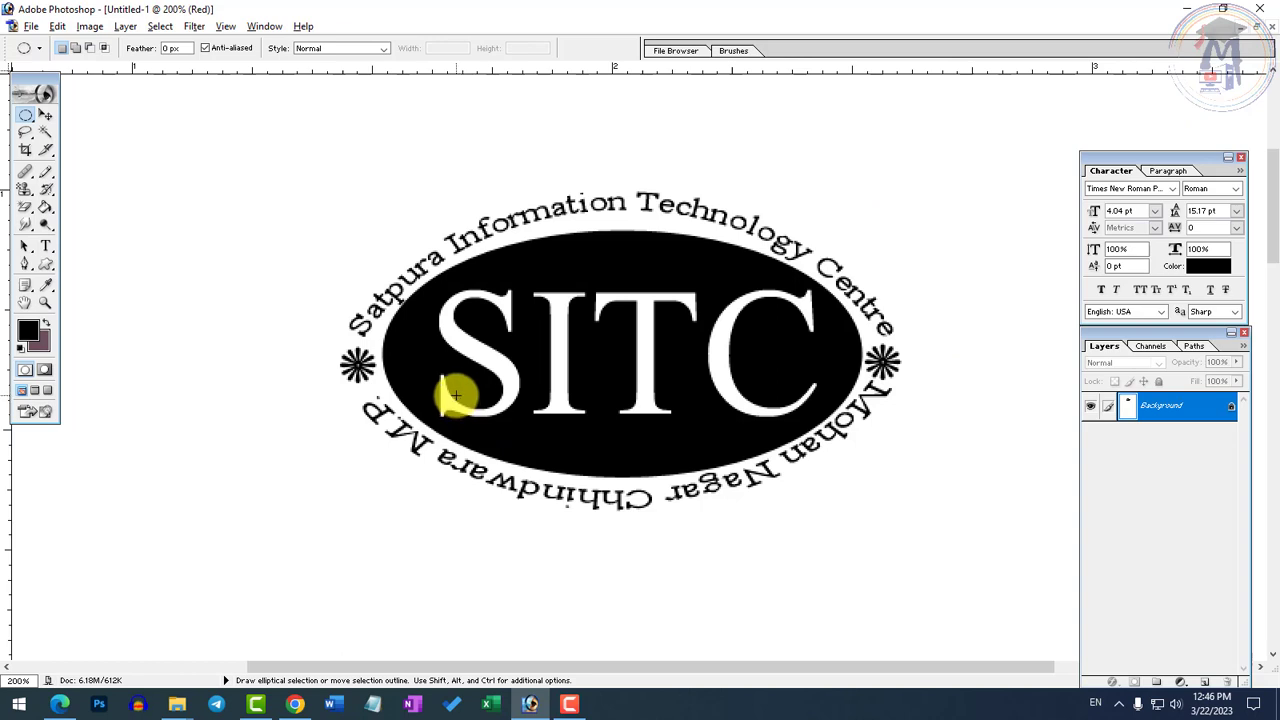
left_click(26, 115)
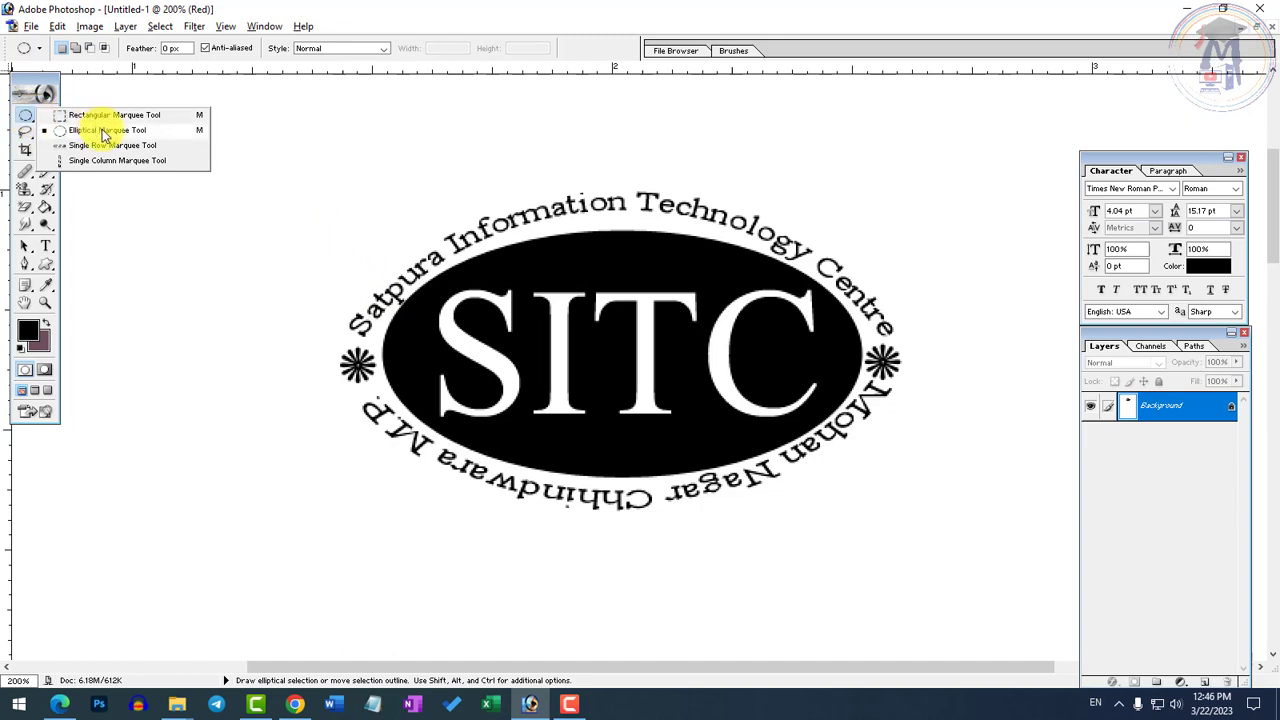
left_click(103, 130)
left_click_drag(316, 192, 934, 521)
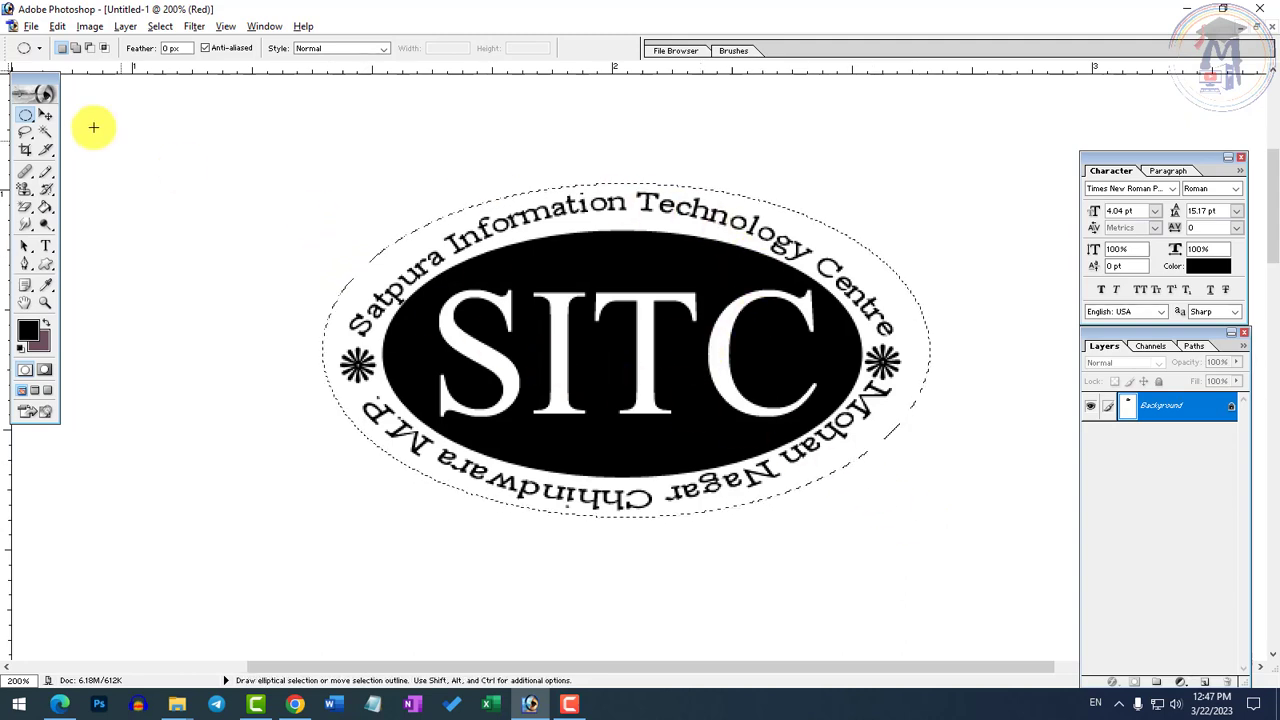
Define the selected logo as a custom brush named SITC Stamp
left_click(58, 27)
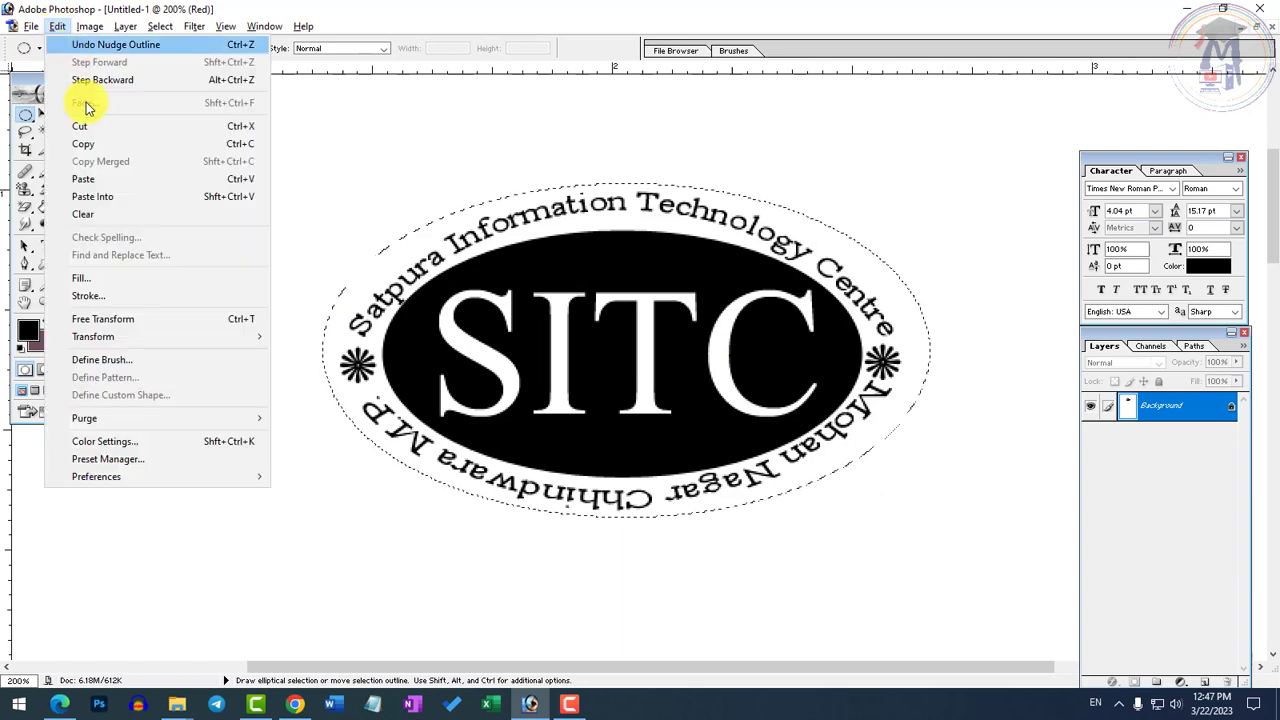
left_click(100, 360)
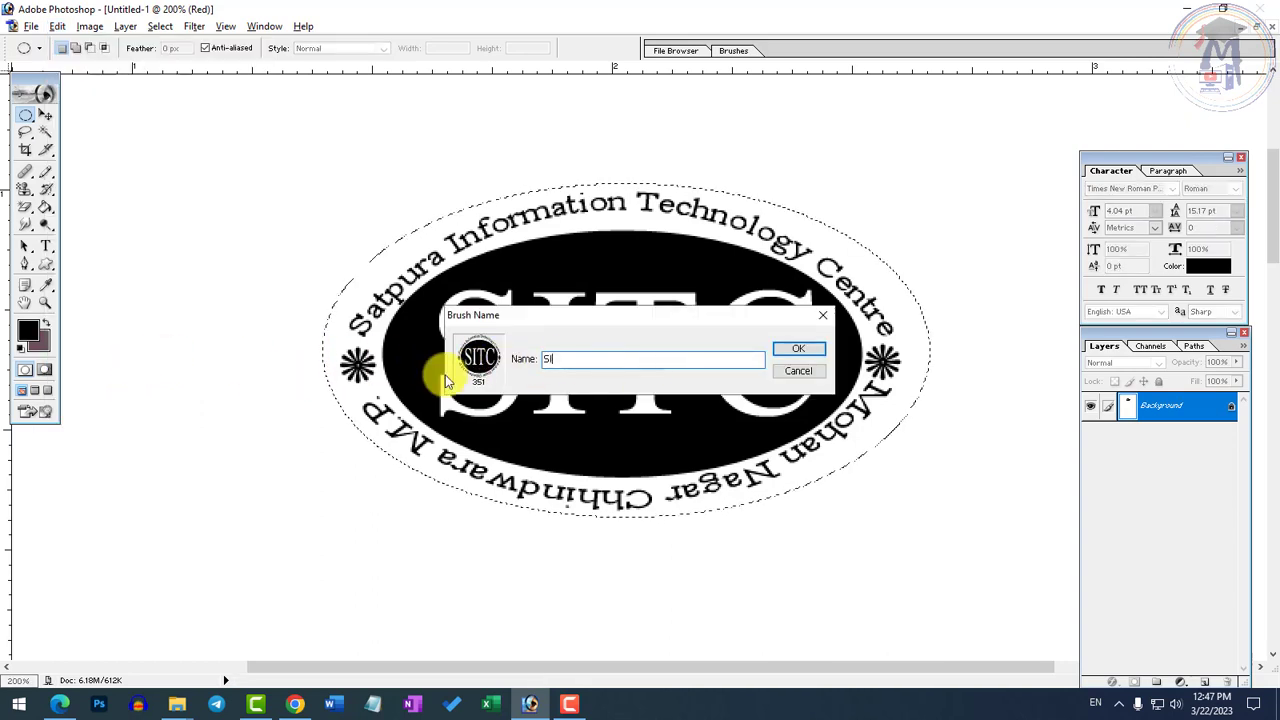
type("SITC Stamp")
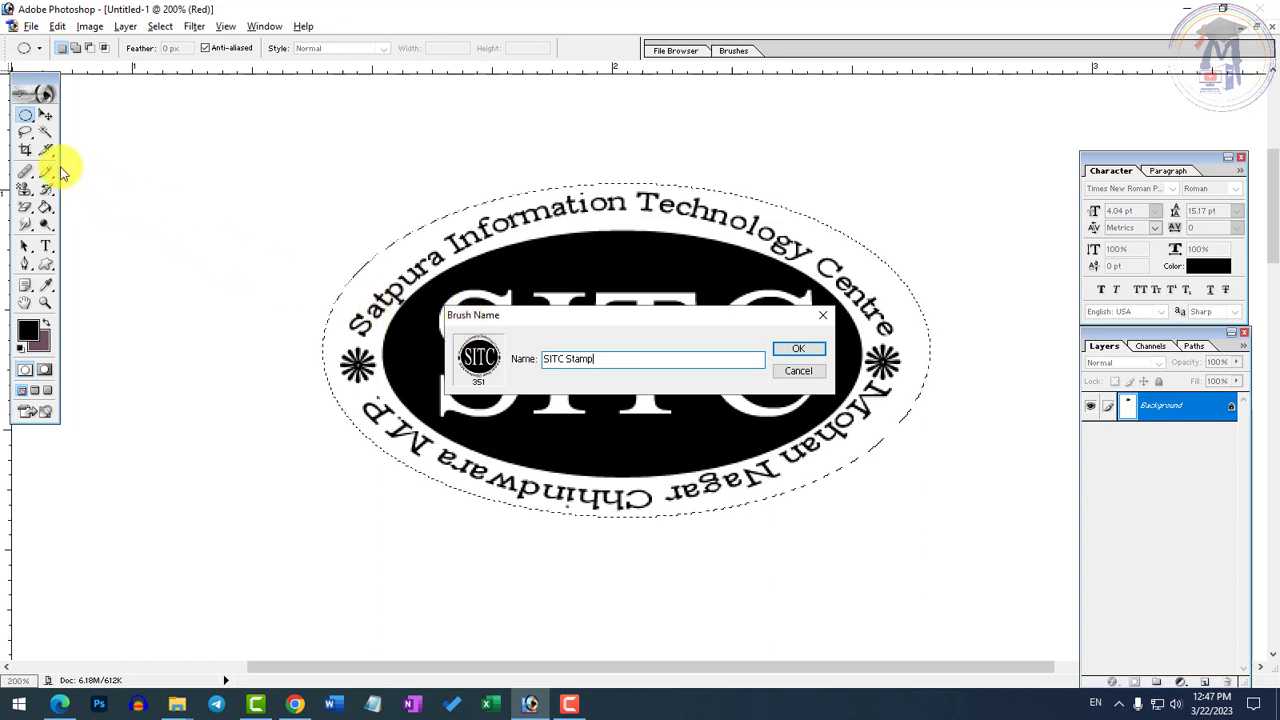
left_click(797, 348)
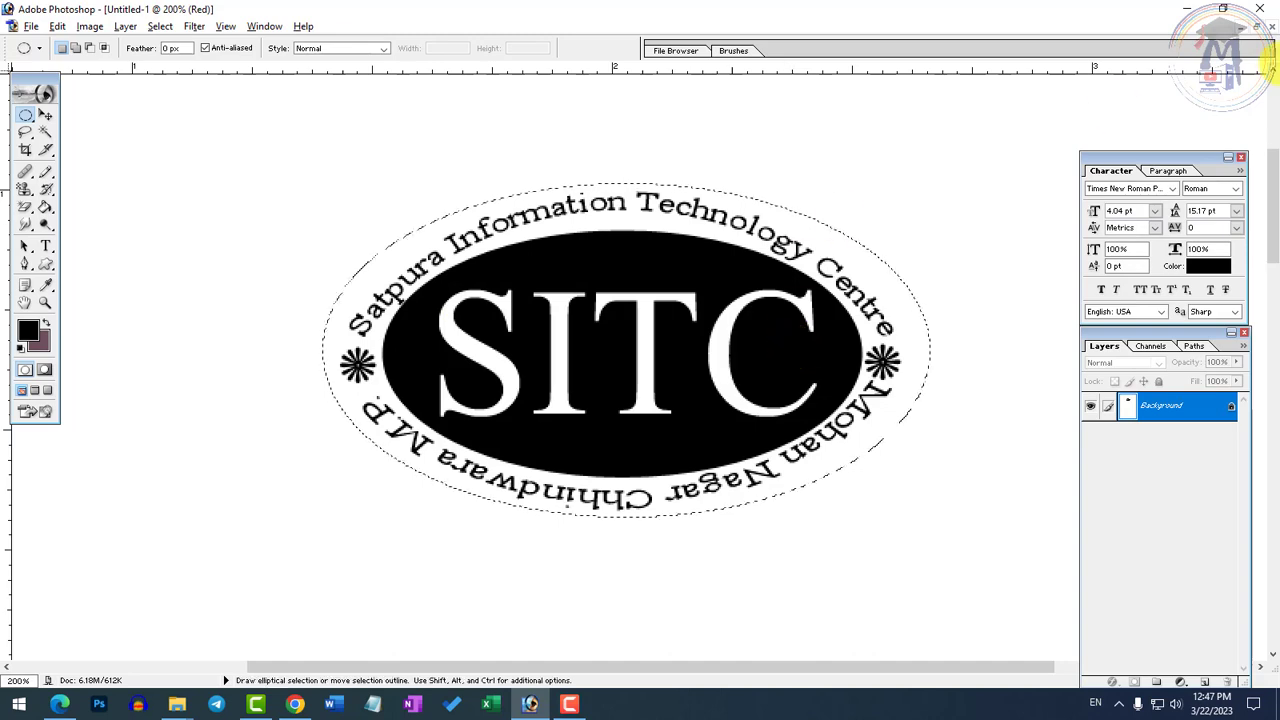
Minimize the logo document and open the portrait photo of the man in the dark blue jacket
left_click(1238, 24)
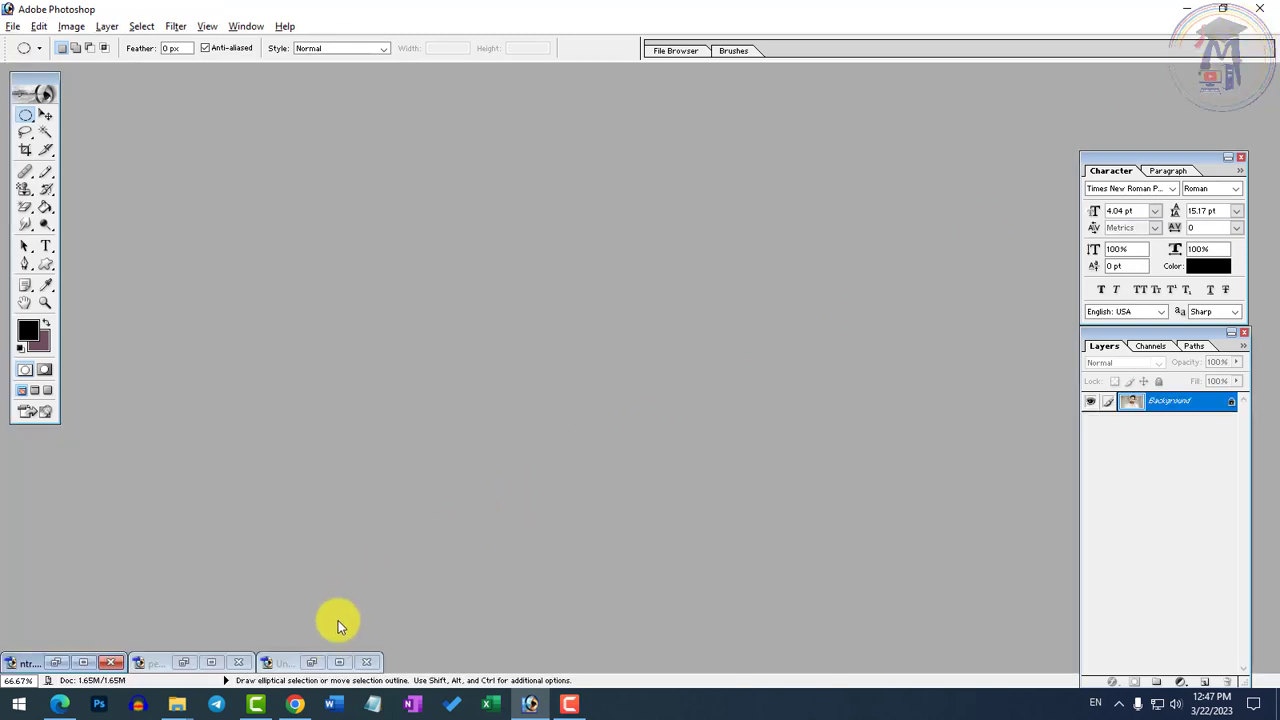
left_click(320, 662)
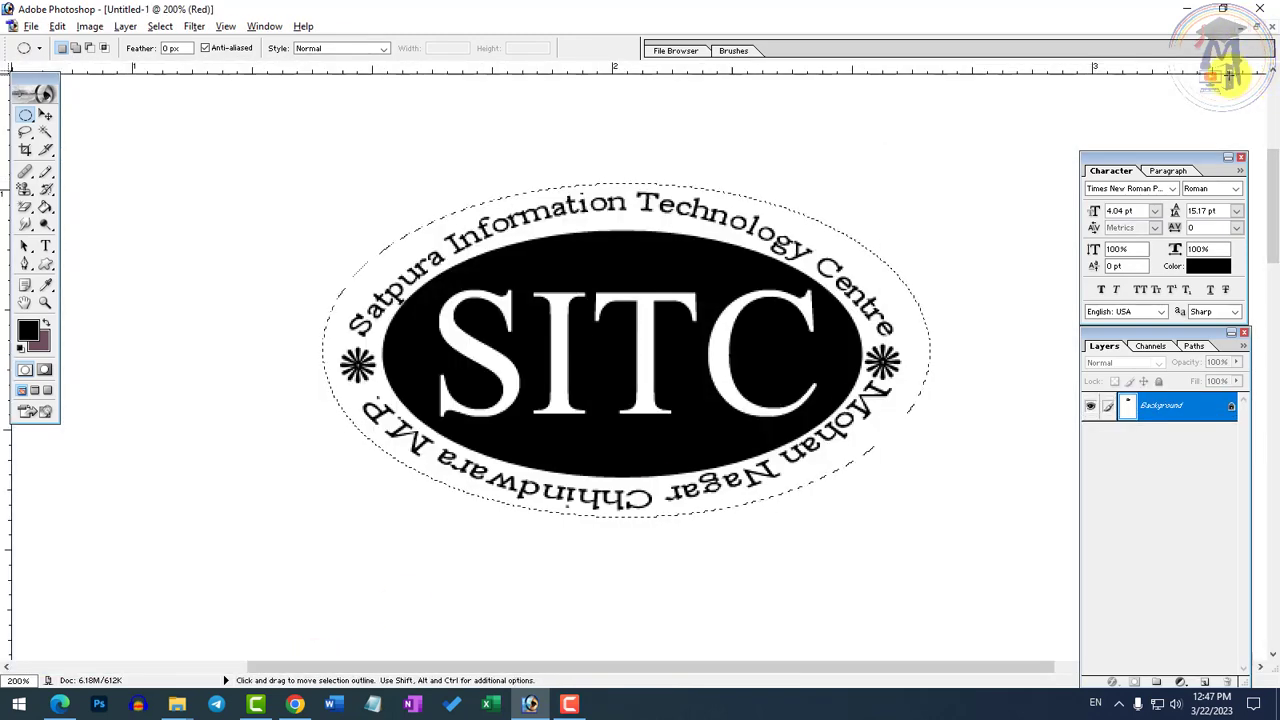
left_click(1240, 25)
double_click(670, 347)
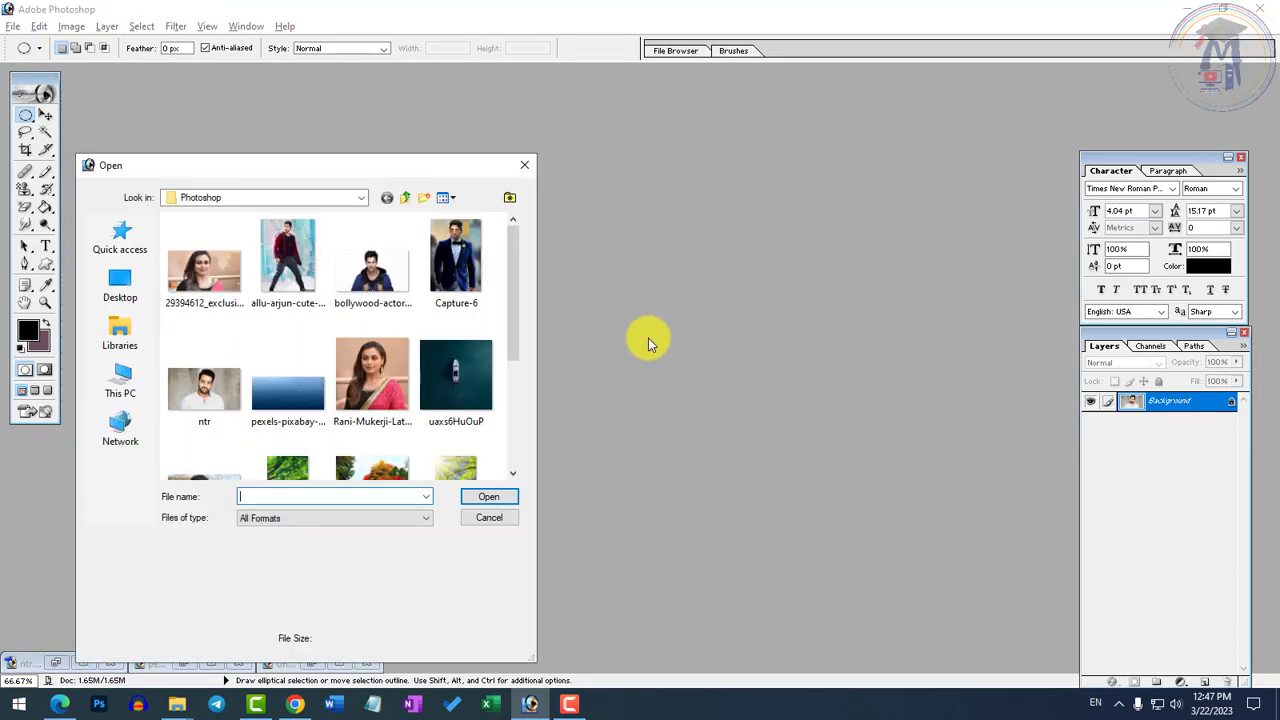
scroll(210, 360, "down", 3)
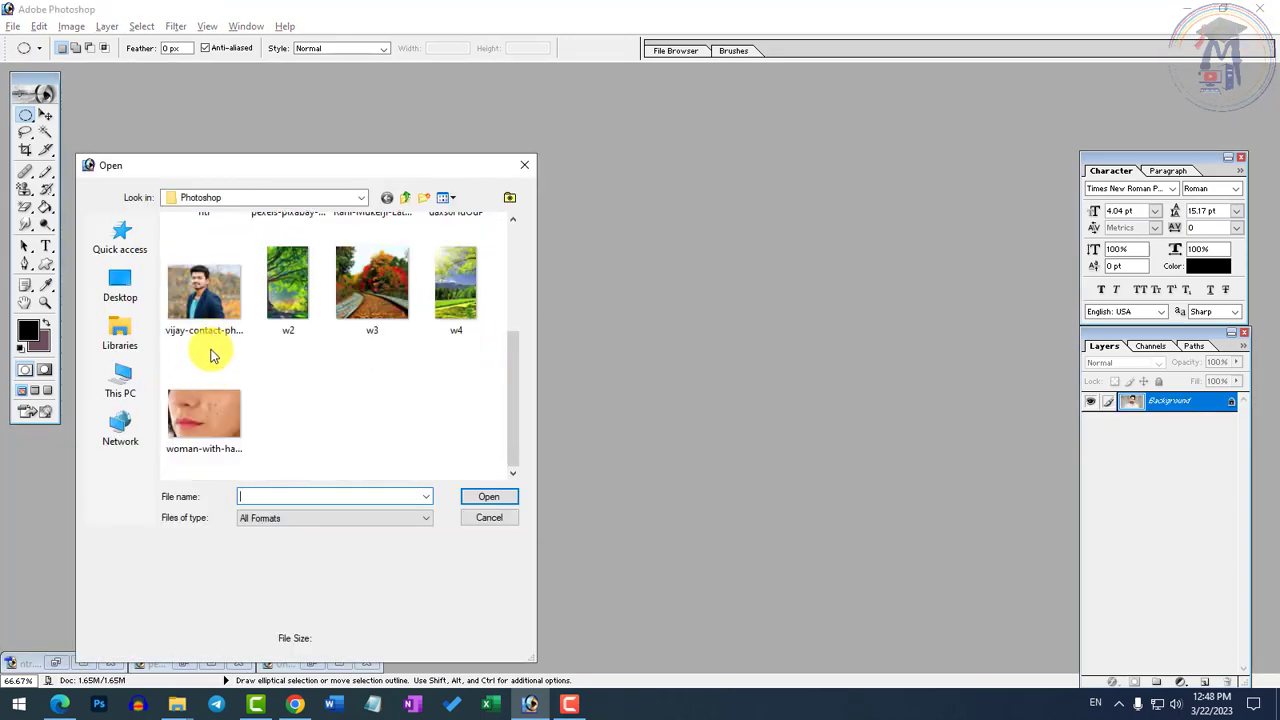
double_click(218, 303)
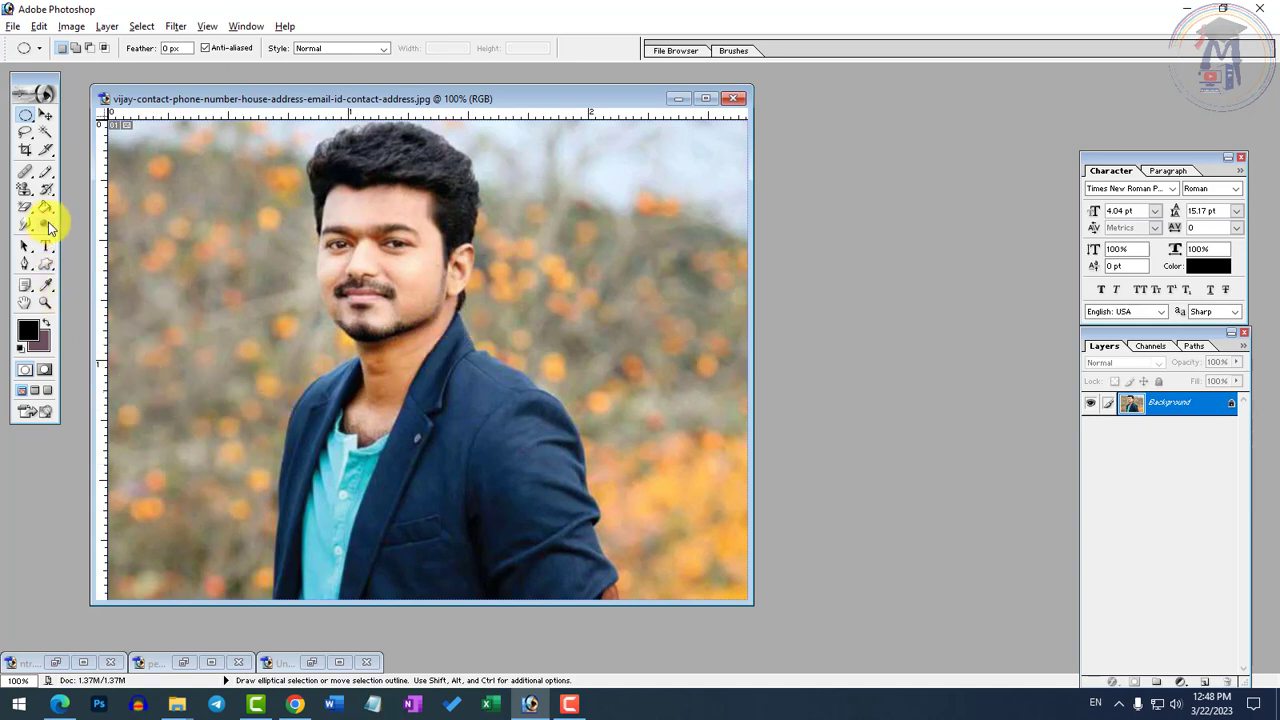
Activate the Brush tool with the custom SITC logo tip at the end of the brush presets
left_click_drag(45, 172, 100, 174)
left_click(104, 50)
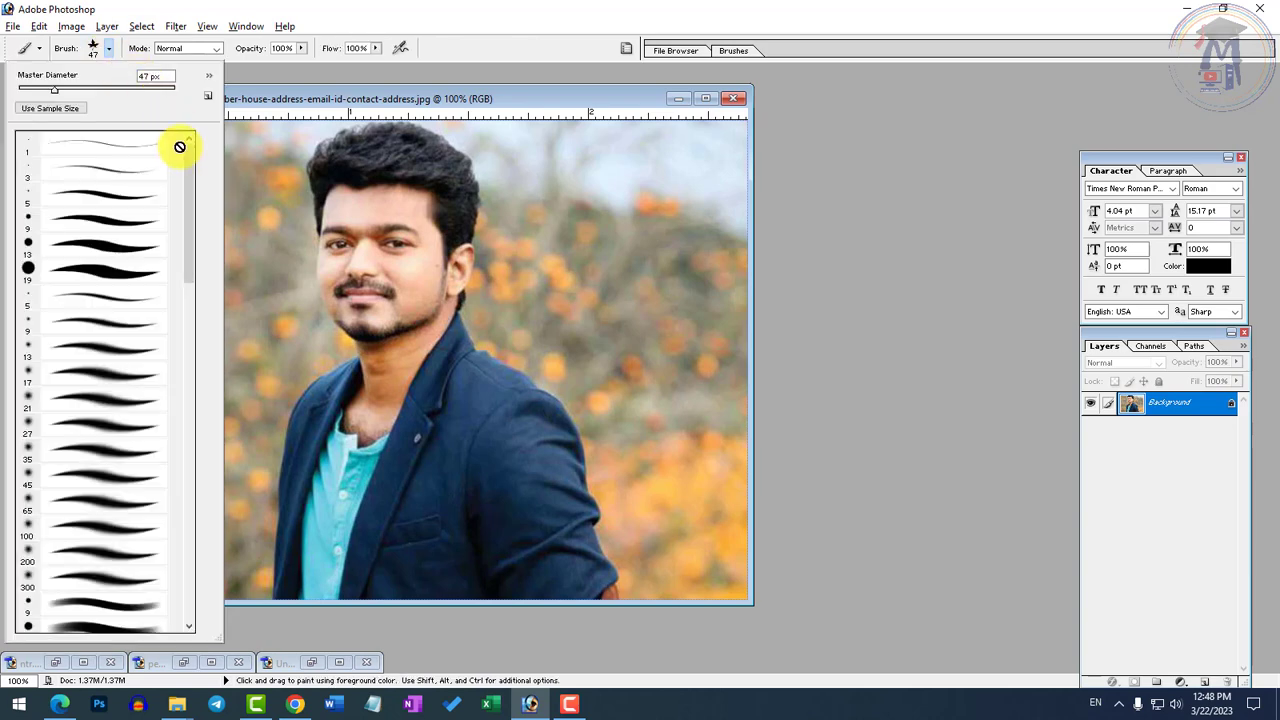
left_click_drag(189, 160, 191, 569)
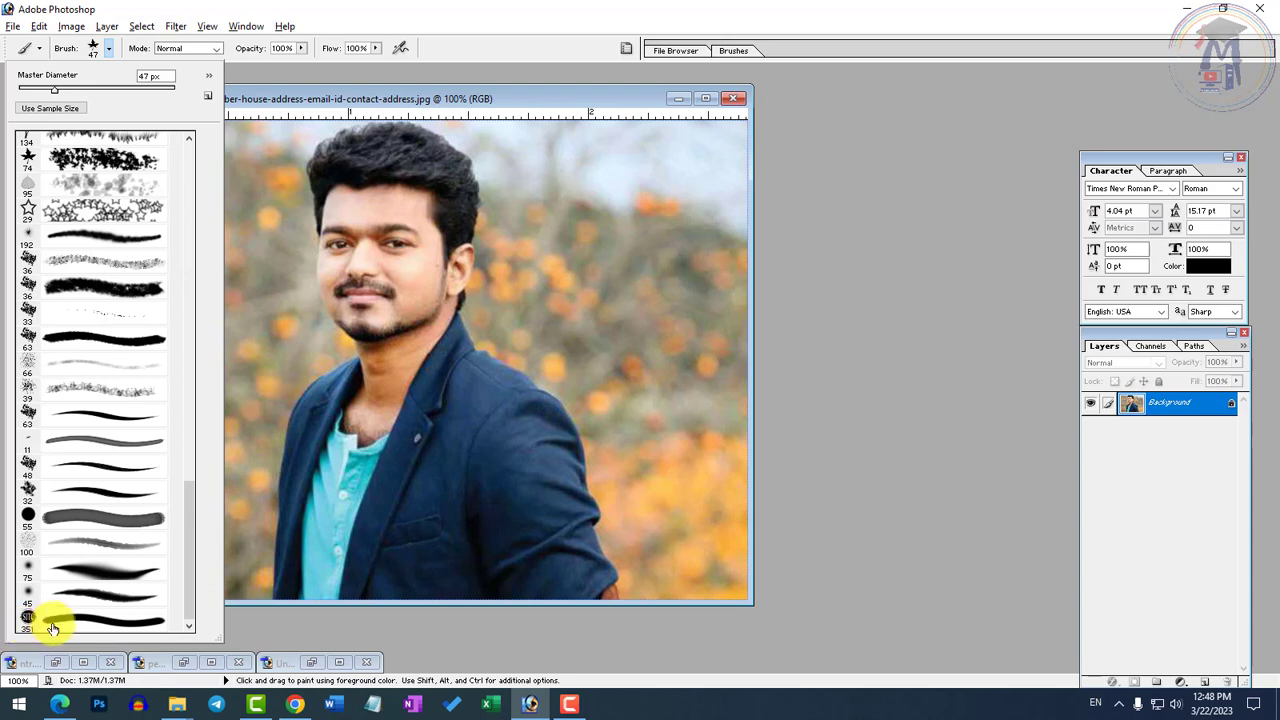
left_click(55, 626)
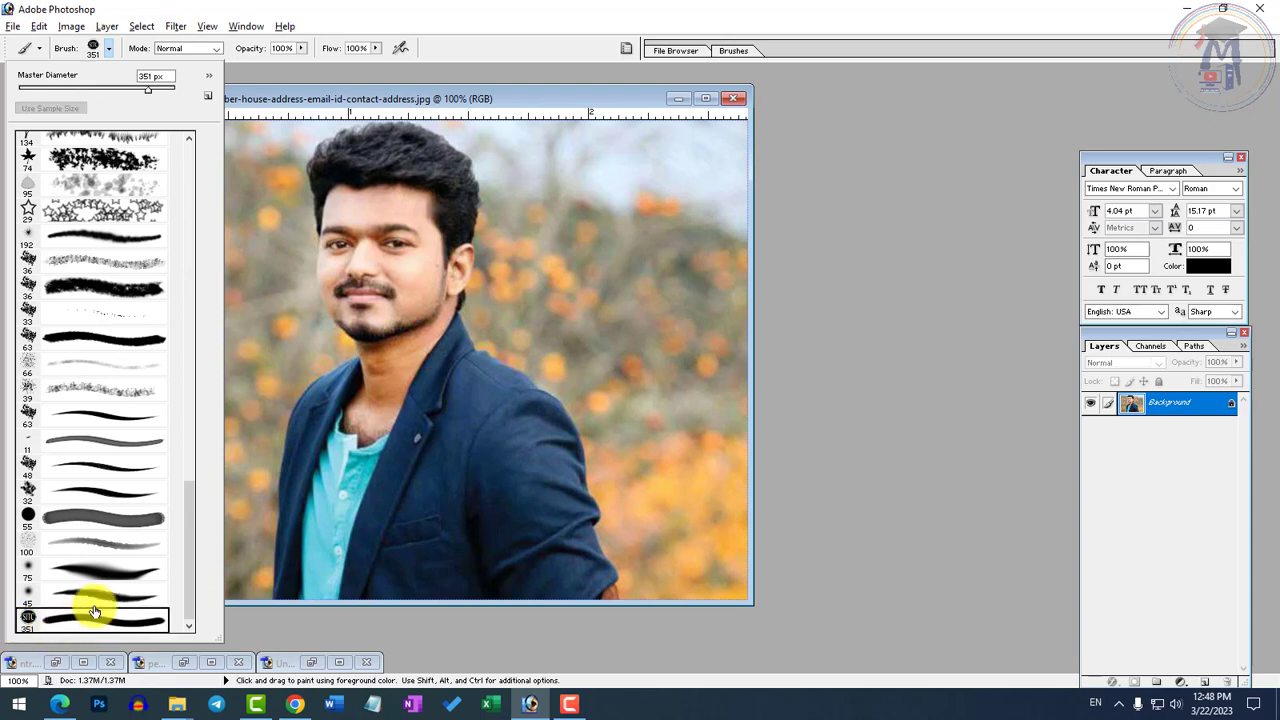
left_click(552, 97)
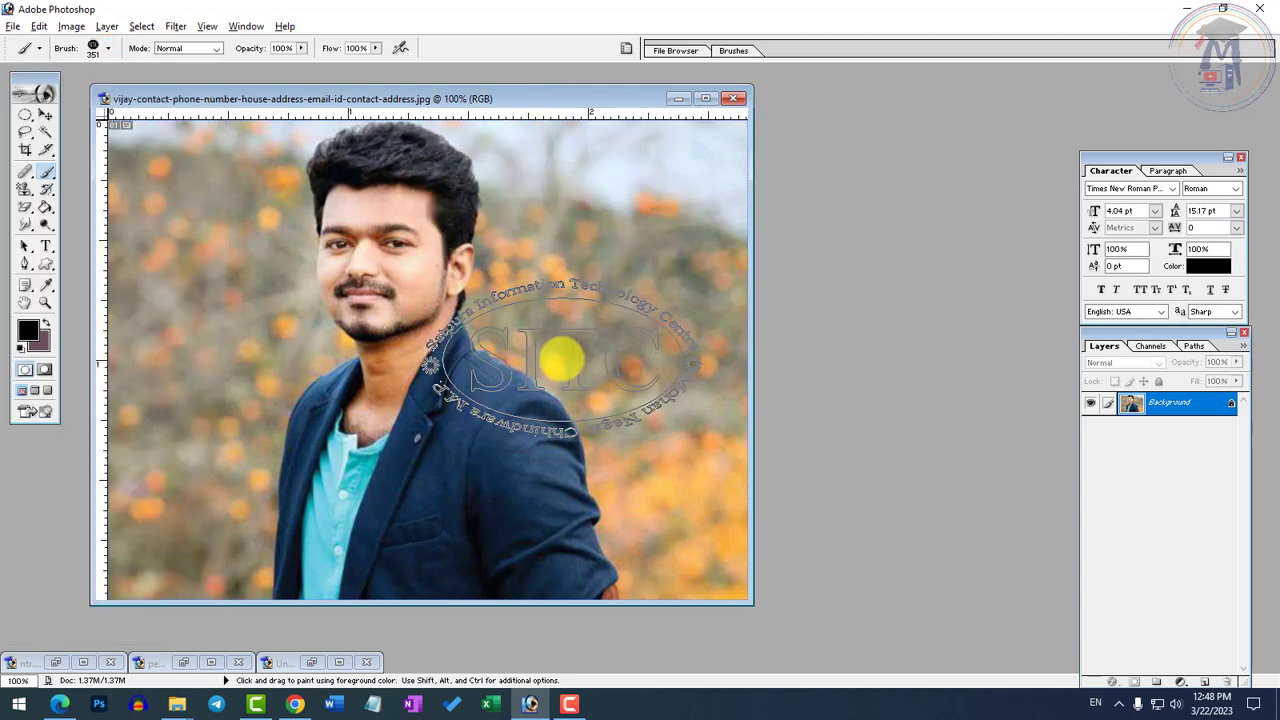
Set the stamp brush to 400 px and leave one black SITC stamp on the portrait's lower-left area
key("bracketright")
key("bracketright")
key("bracketright")
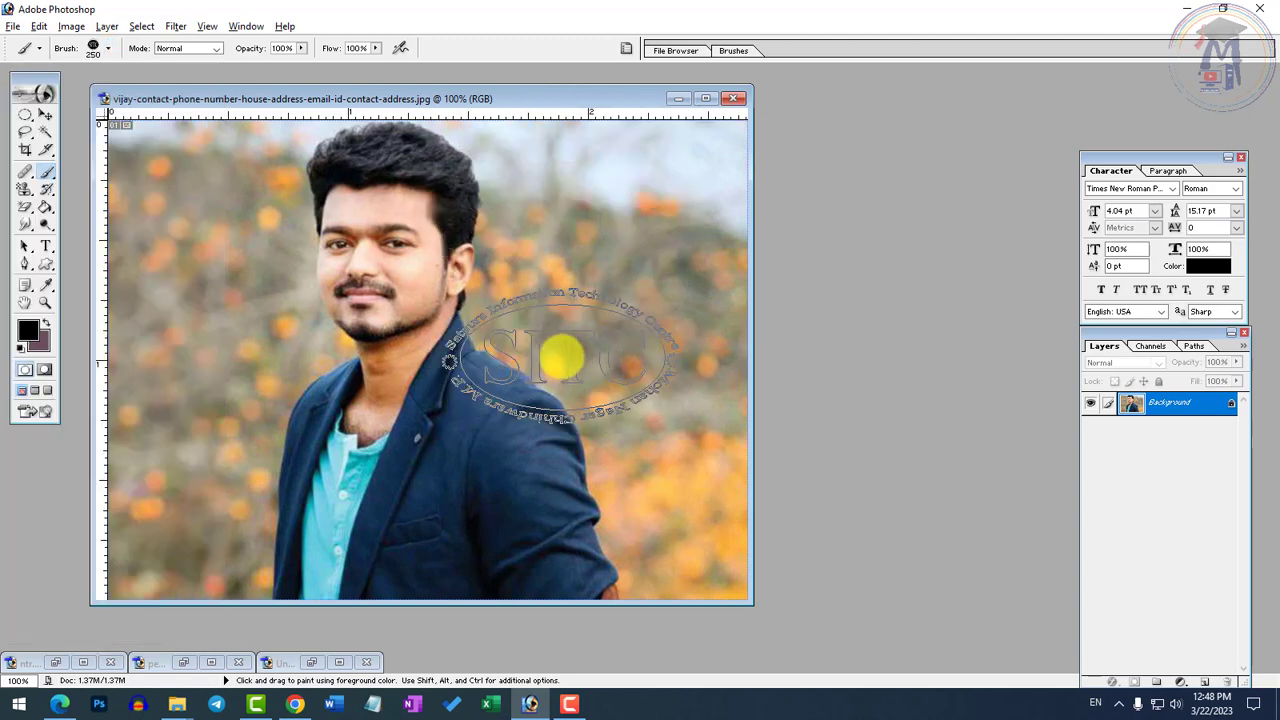
key("bracketleft")
key("bracketleft")
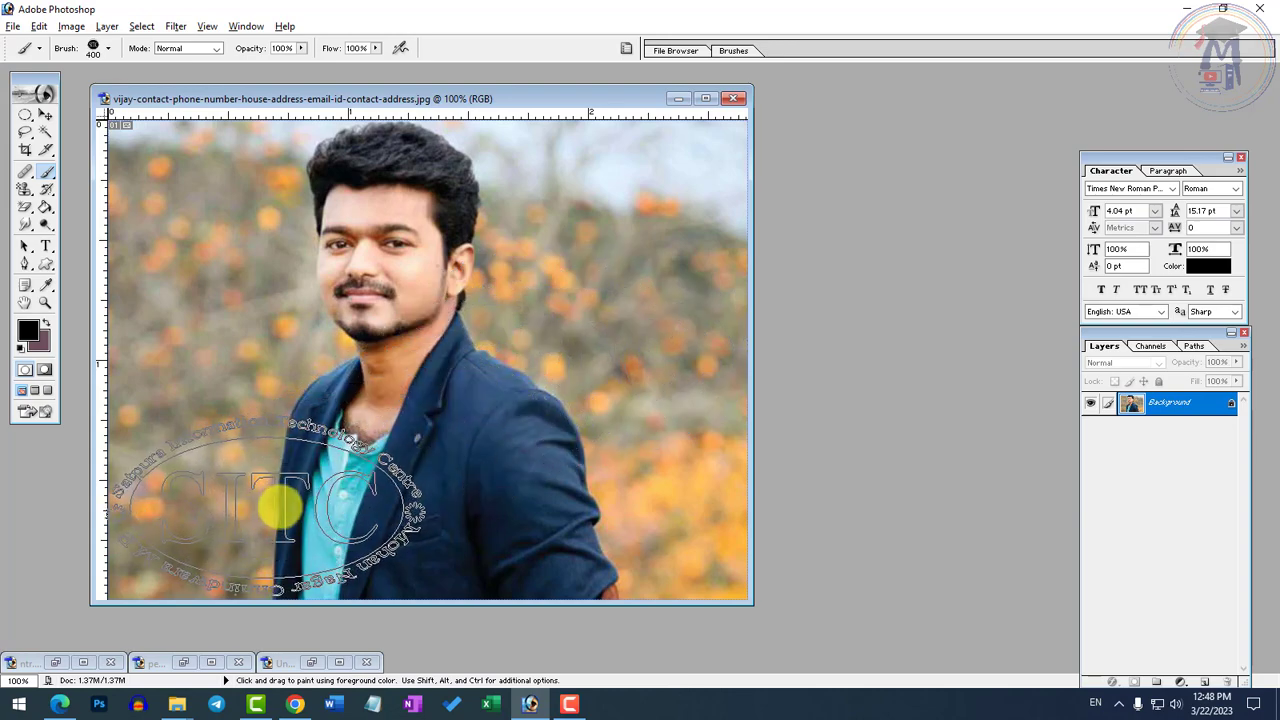
left_click(279, 508)
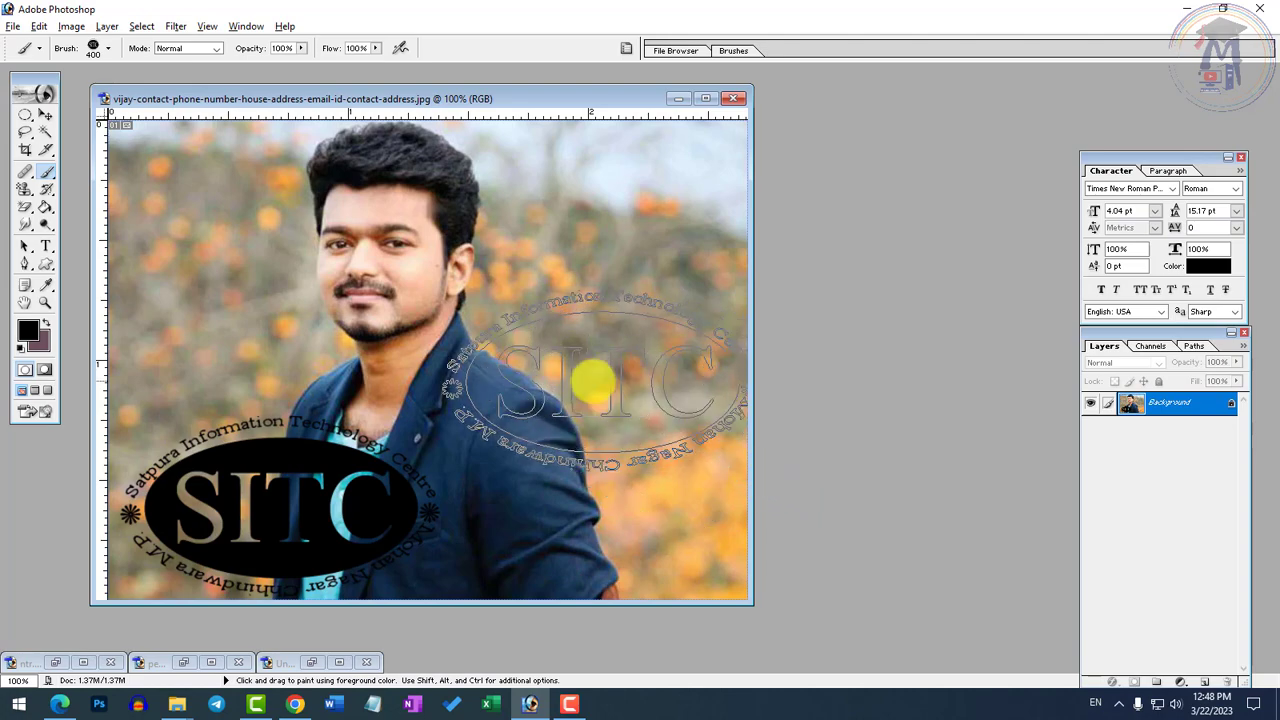
left_click(576, 377)
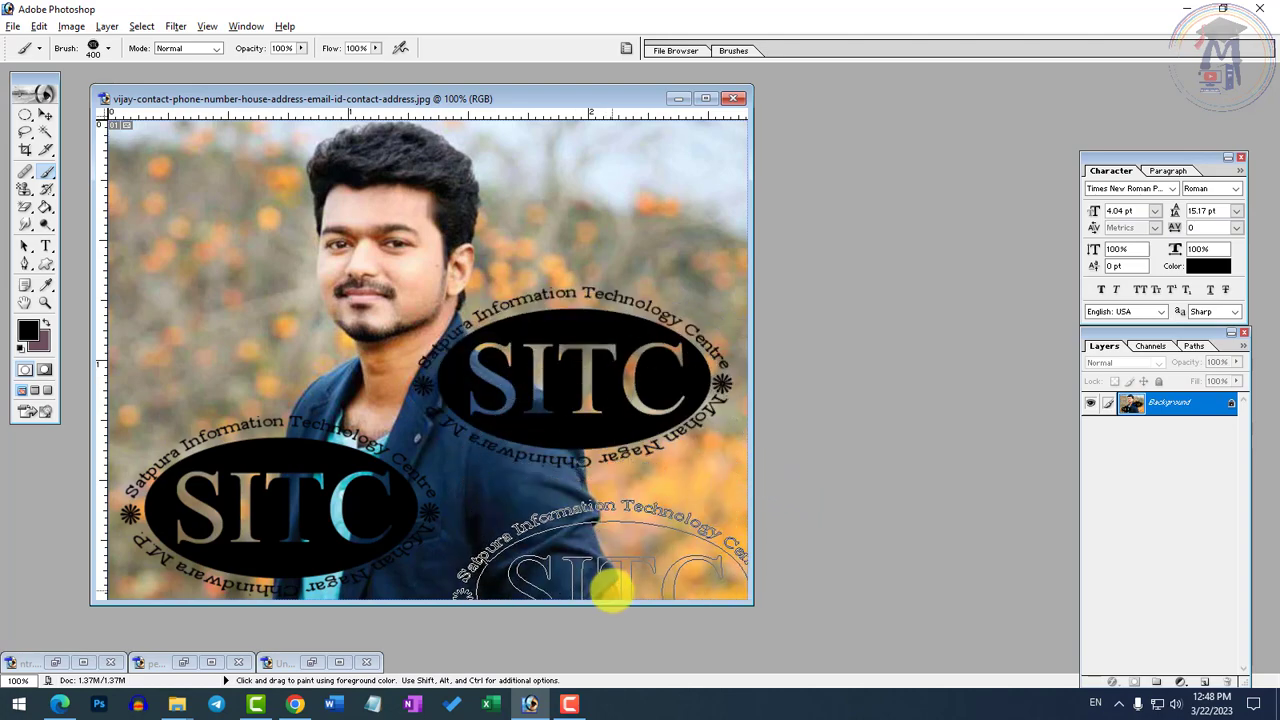
key("ctrl+z")
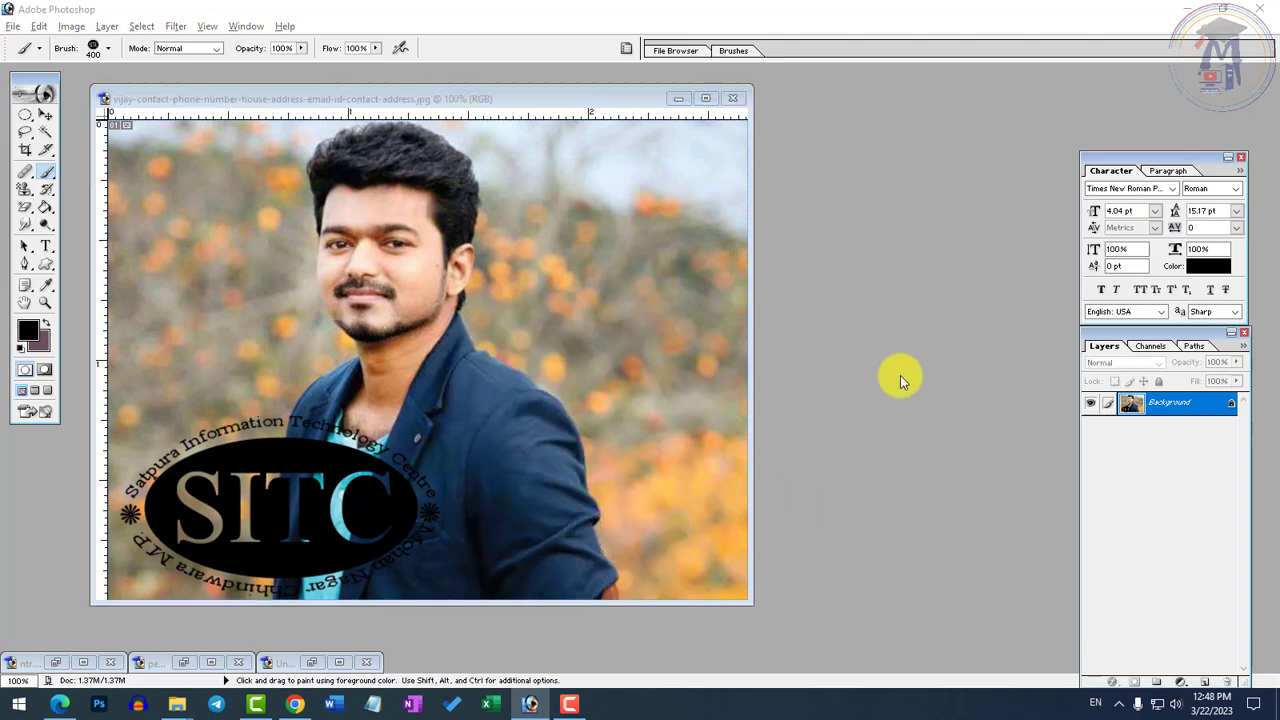
Open the boat image uaxs6HuOuP and try a black 300 px SITC stamp near its lower-right corner
key("ctrl+o")
double_click(467, 381)
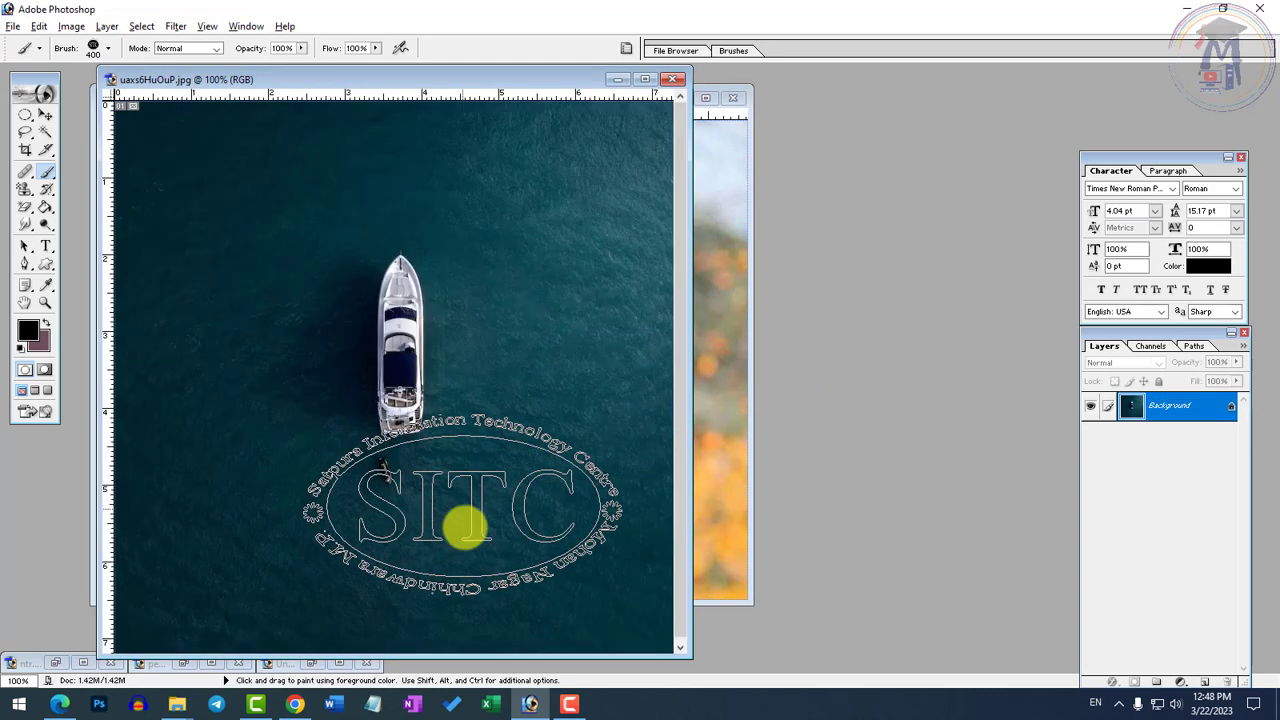
key("bracketleft")
left_click(527, 553)
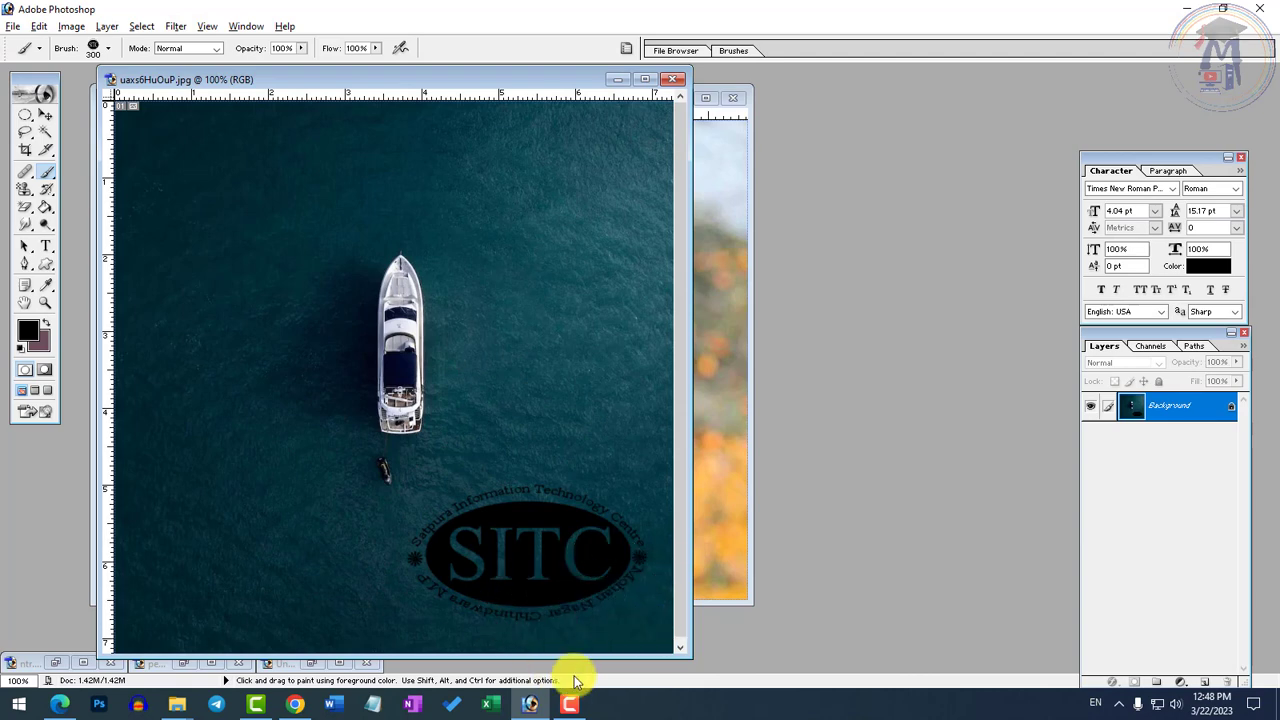
key("ctrl+z")
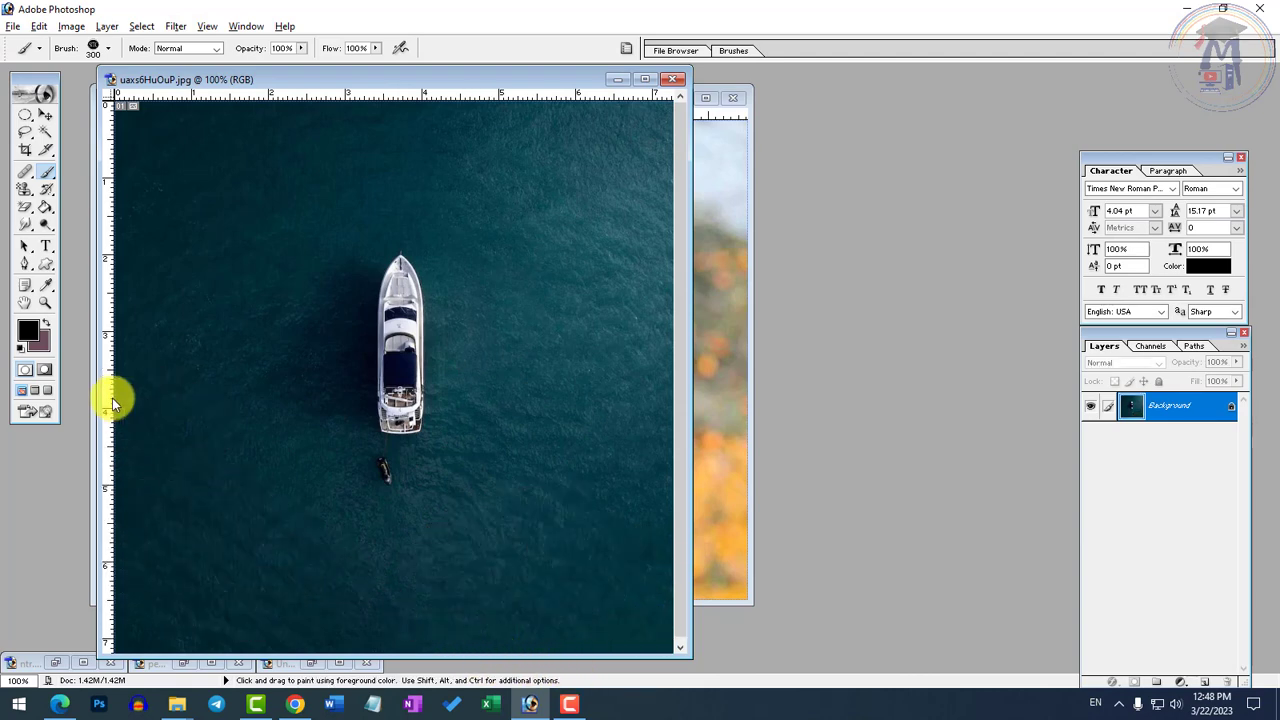
Set the foreground color to white (FFFFFF) and stamp the SITC logo in the boat image's upper-left corner
left_click(28, 333)
left_click(455, 258)
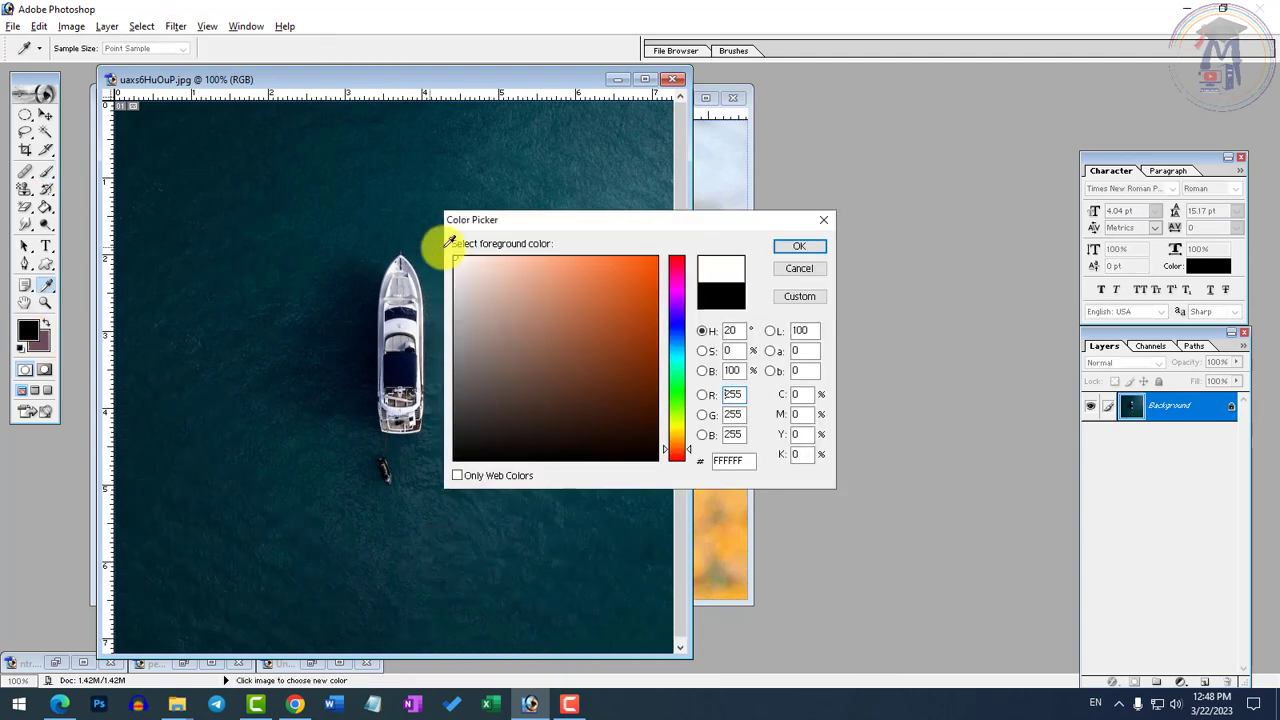
left_click(786, 248)
left_click(258, 195)
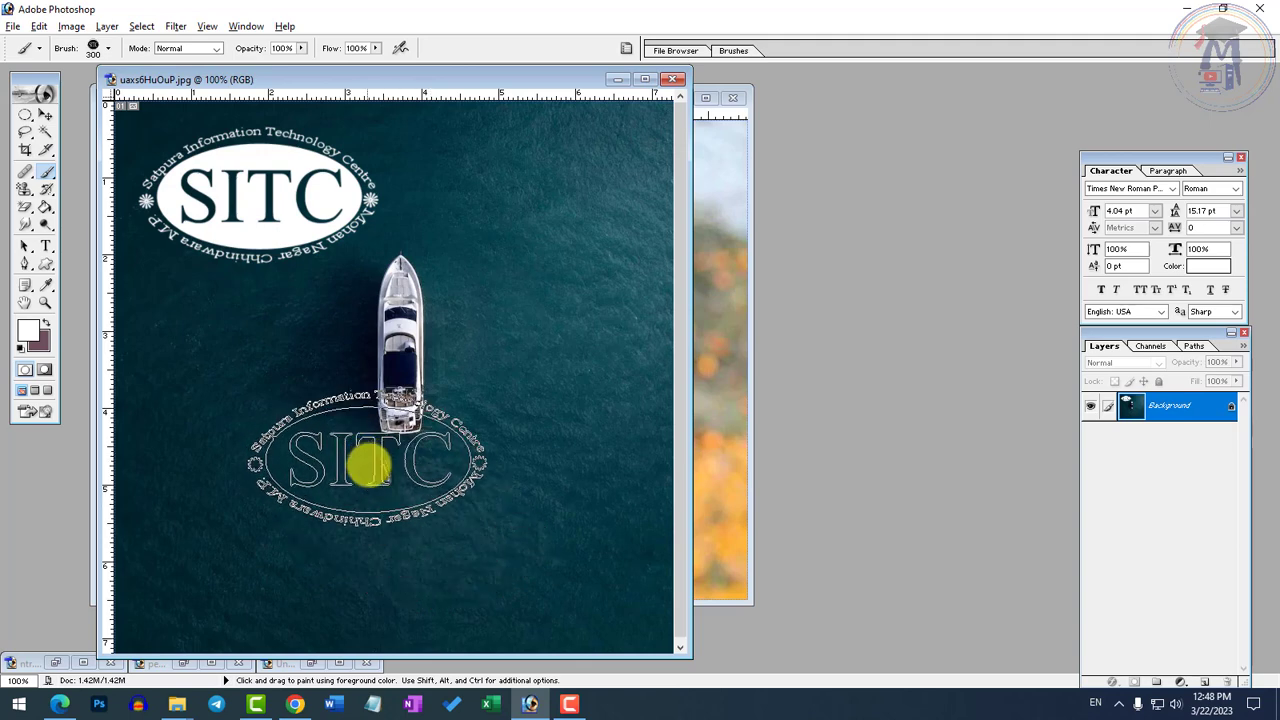
Minimize the boat image, restore the SITC logo document and reactivate the Elliptical Marquee tool
left_click(618, 80)
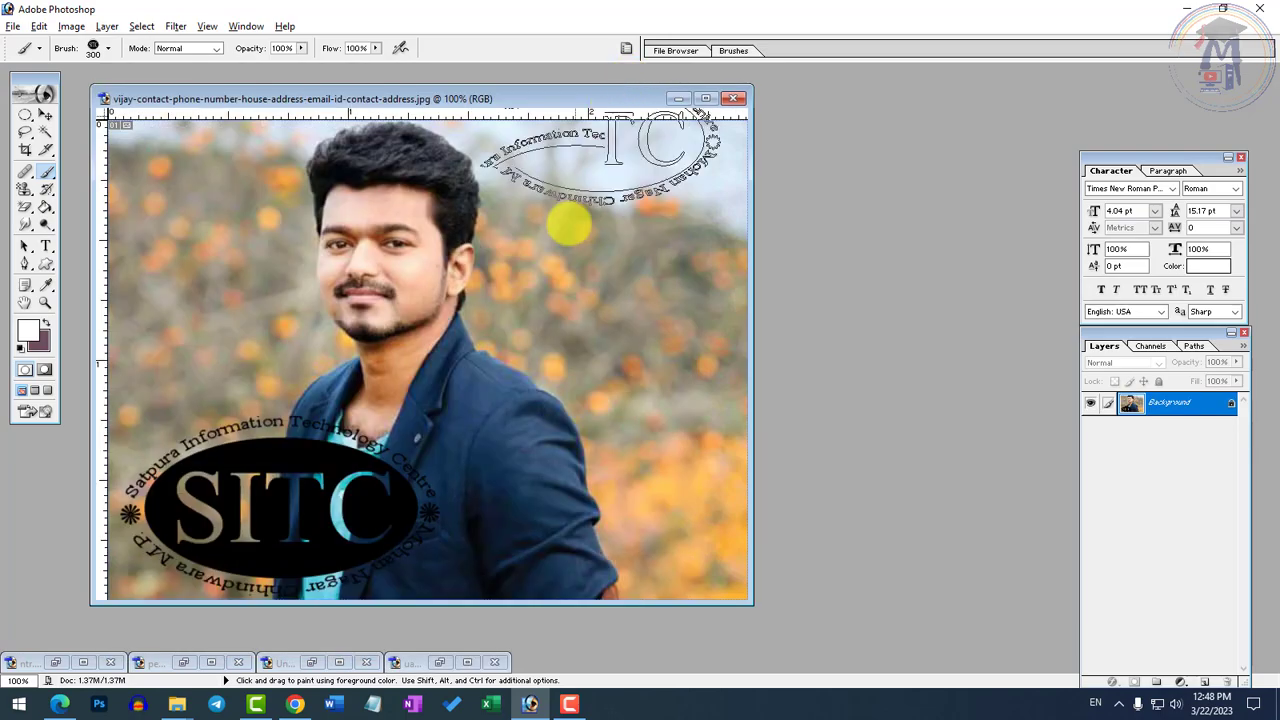
left_click(310, 662)
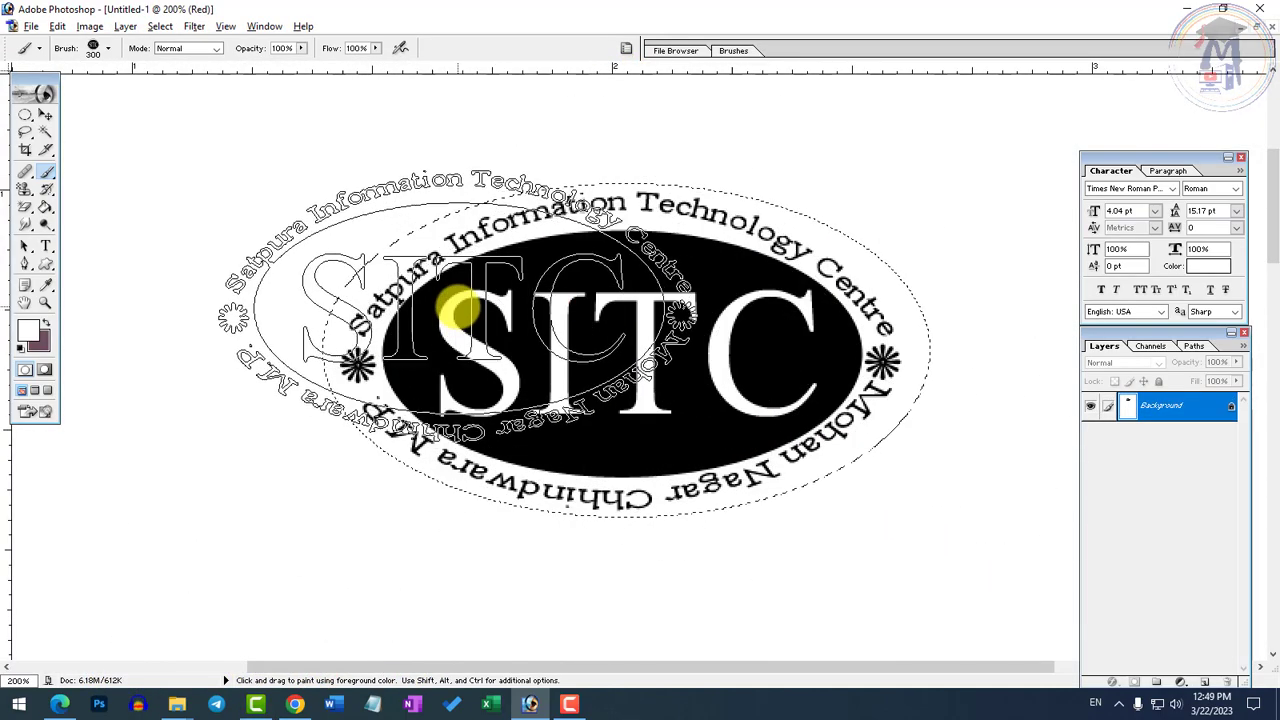
left_click(125, 26)
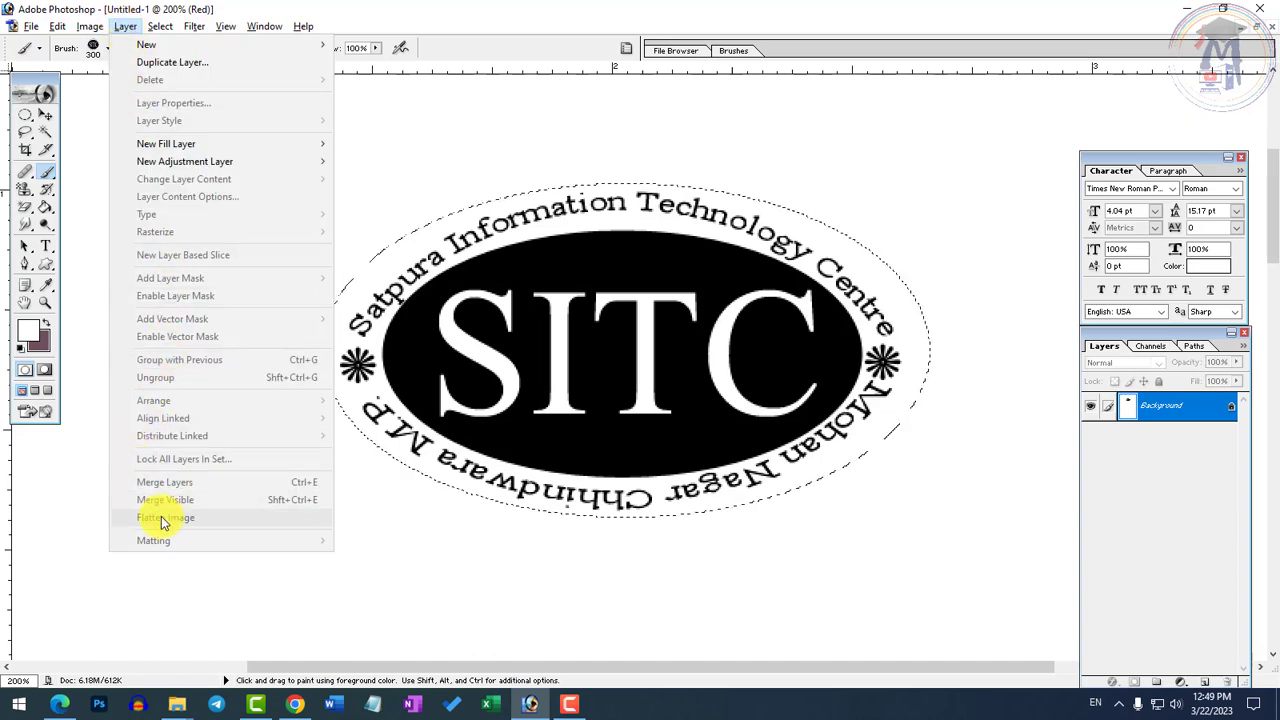
left_click(26, 120)
left_click(26, 120)
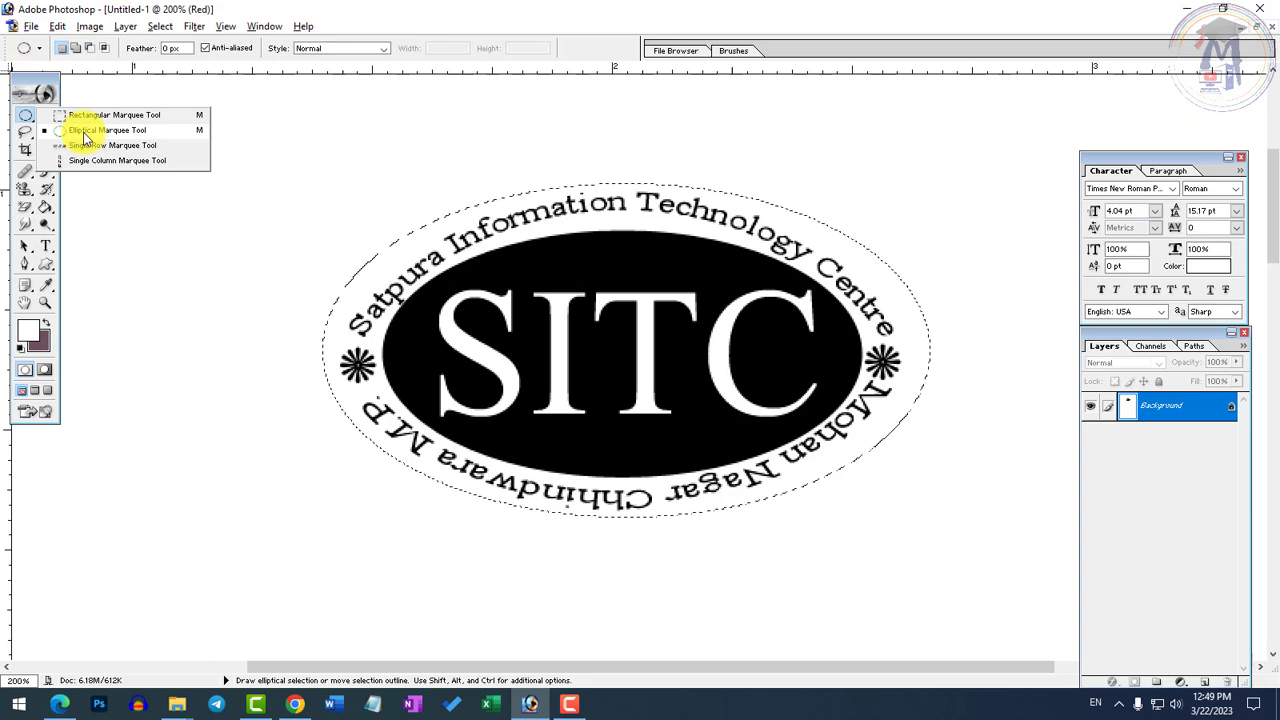
Activate the Brush tool and examine the brush presets down to the custom SITC logo brush
left_click(57, 26)
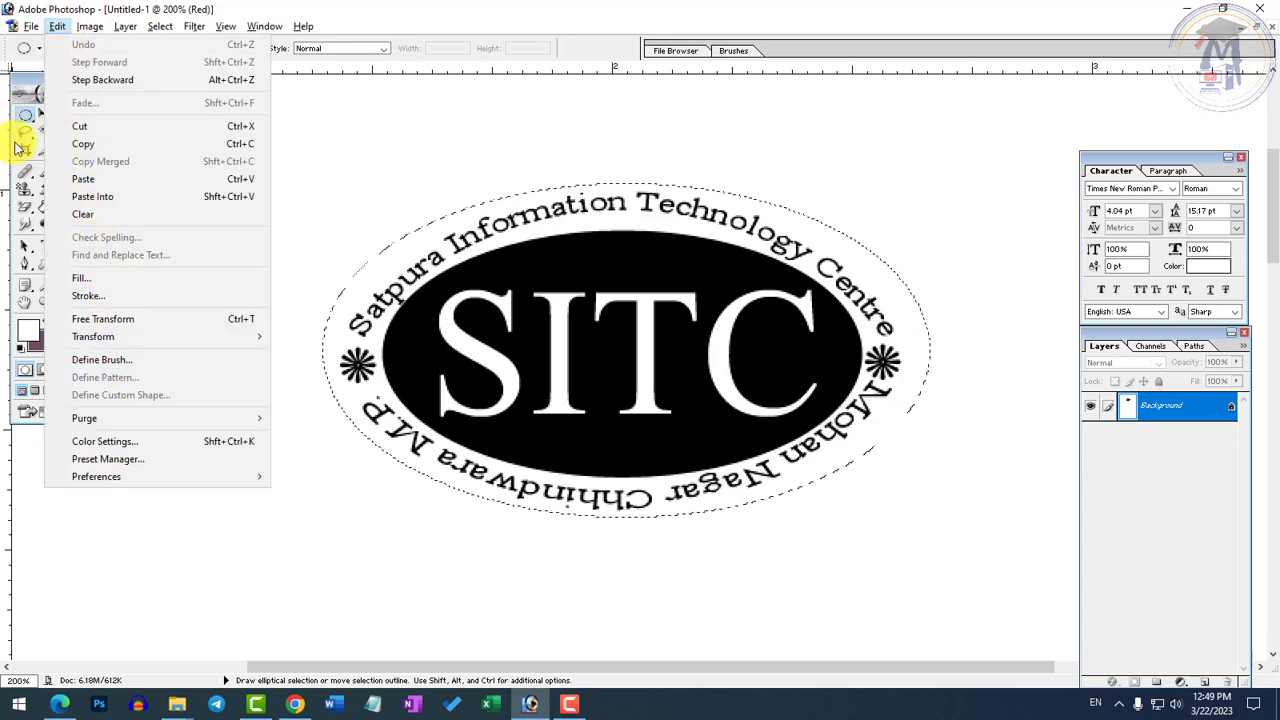
left_click(25, 175)
left_click(46, 176)
left_click(46, 177)
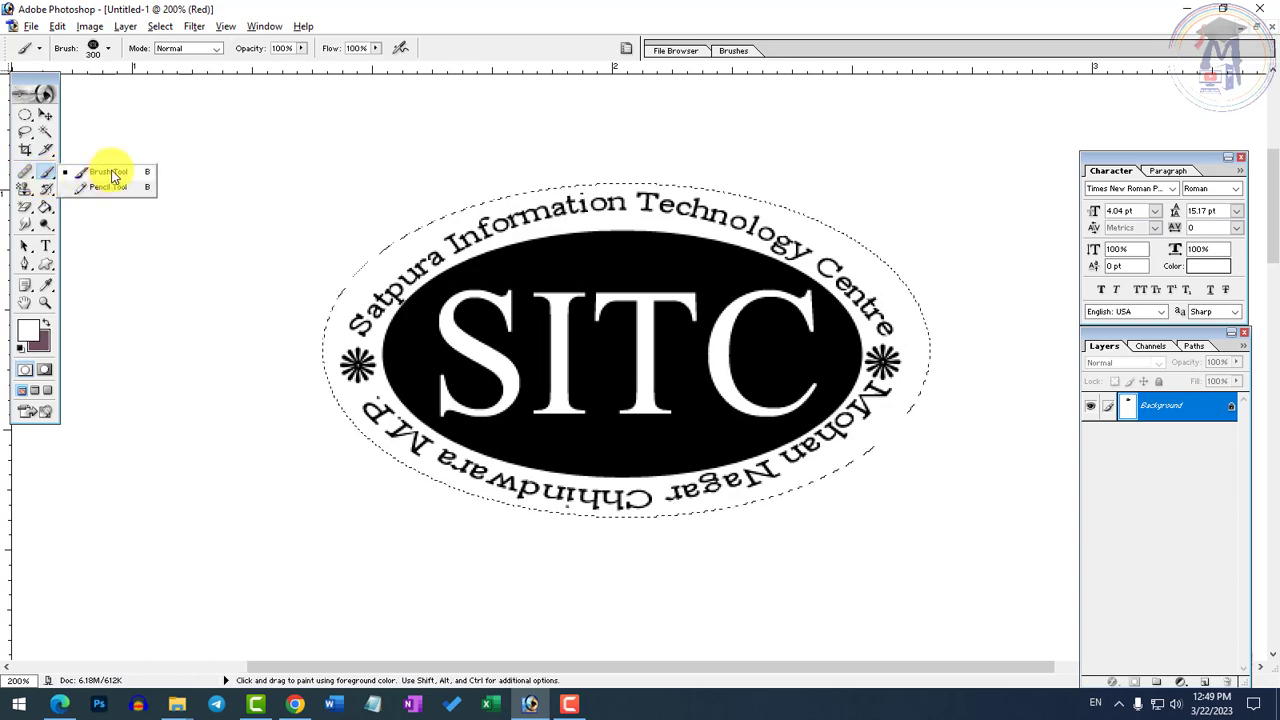
left_click(112, 176)
left_click(108, 48)
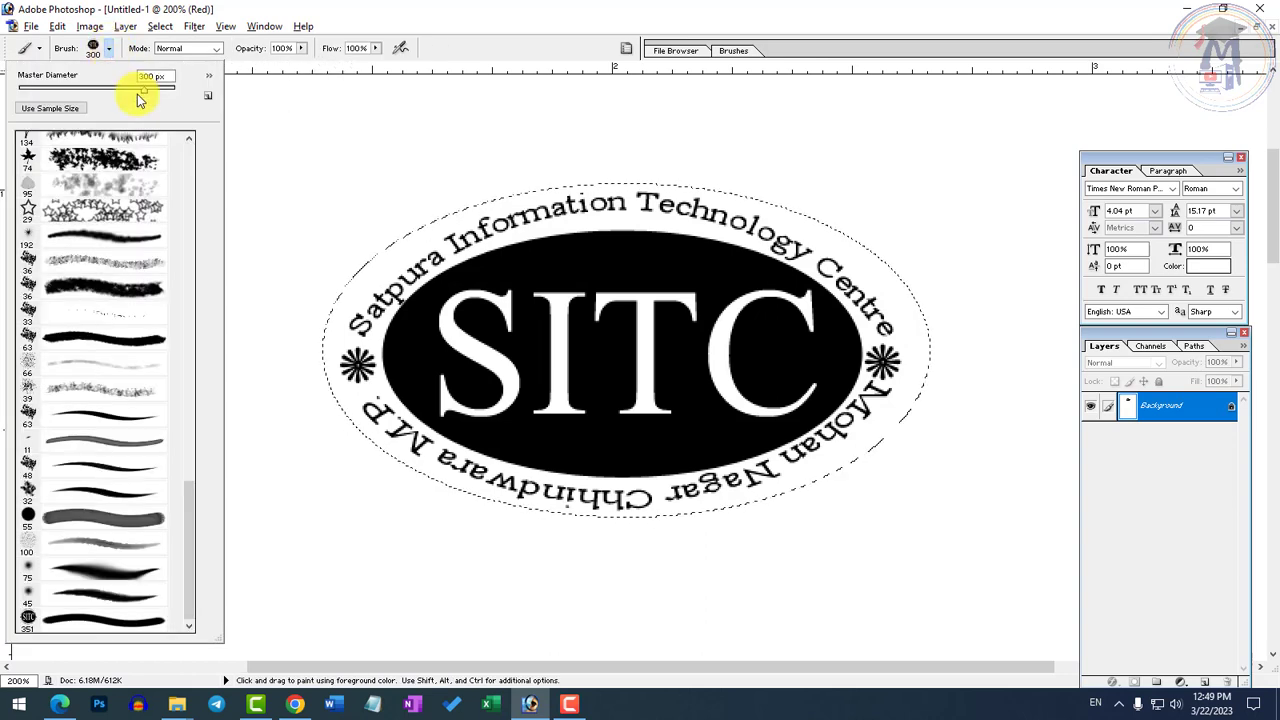
scroll(185, 196, "down", 10)
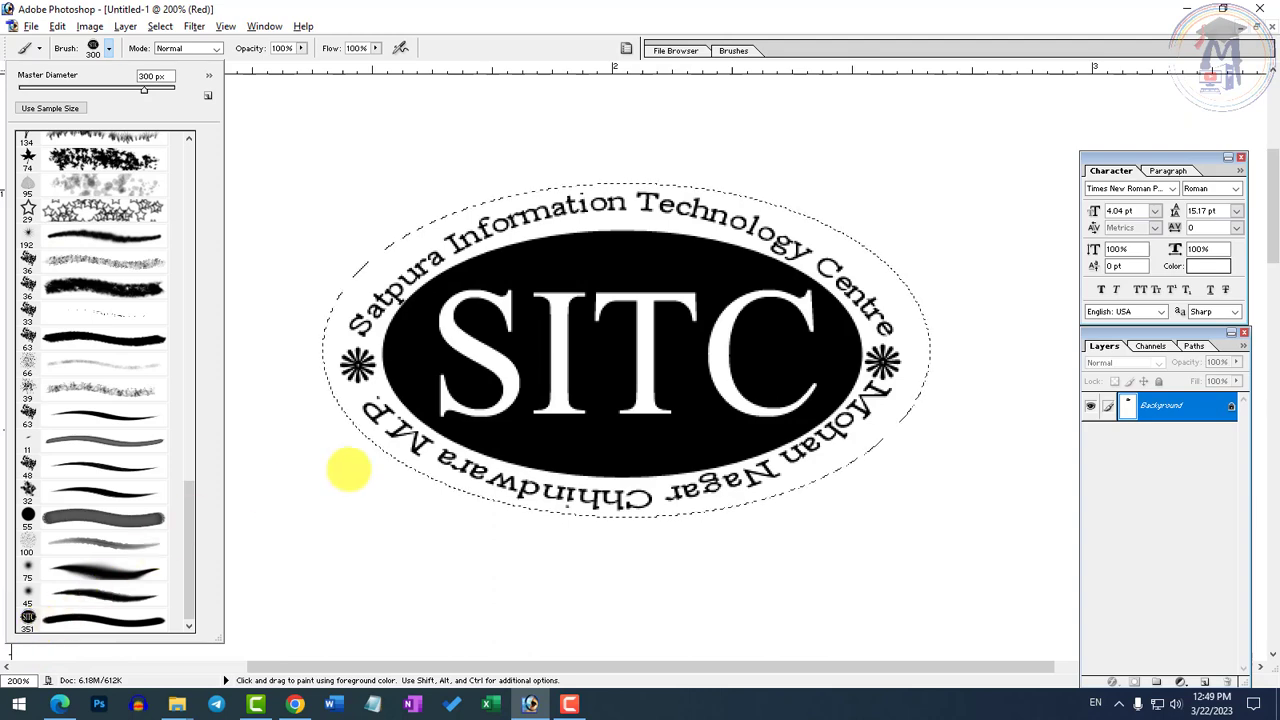
Close the brush presets and clear the elliptical selection around the SITC logo
left_click(733, 63)
key("ctrl+d")
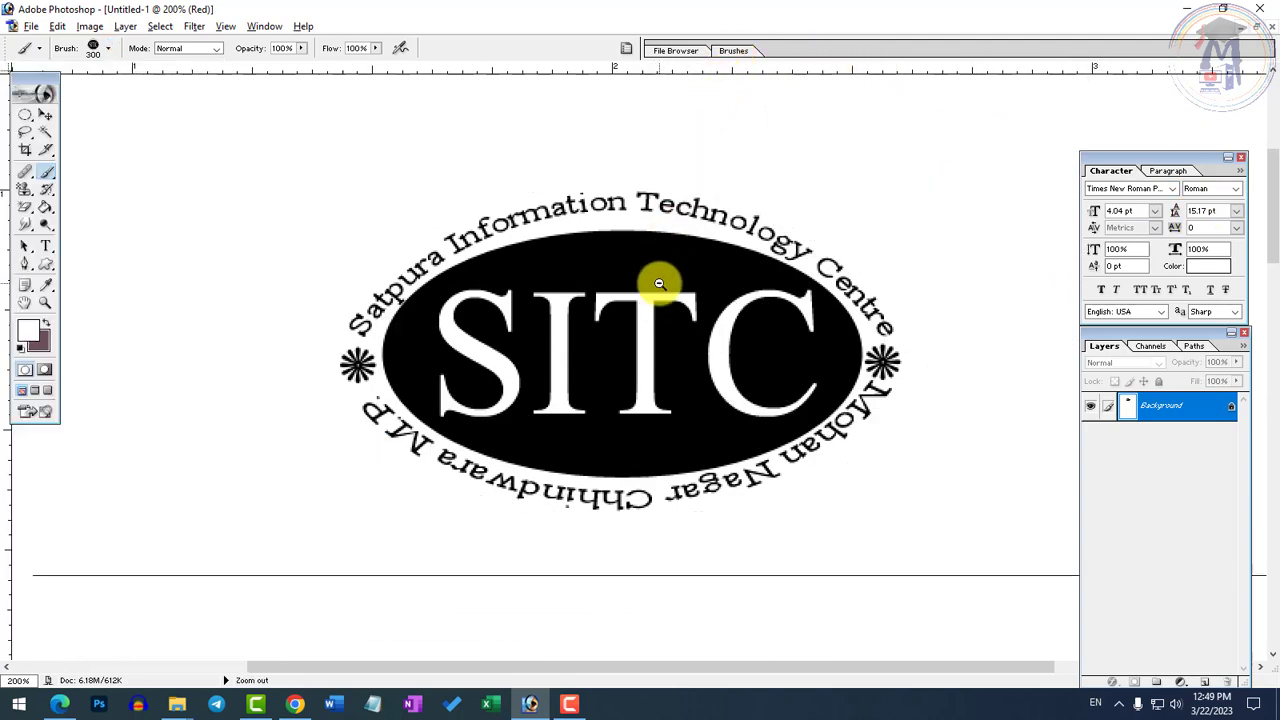
left_click(743, 292, "ctrl+alt")
left_click(743, 292, "ctrl")
scroll(615, 495, "down", 2)
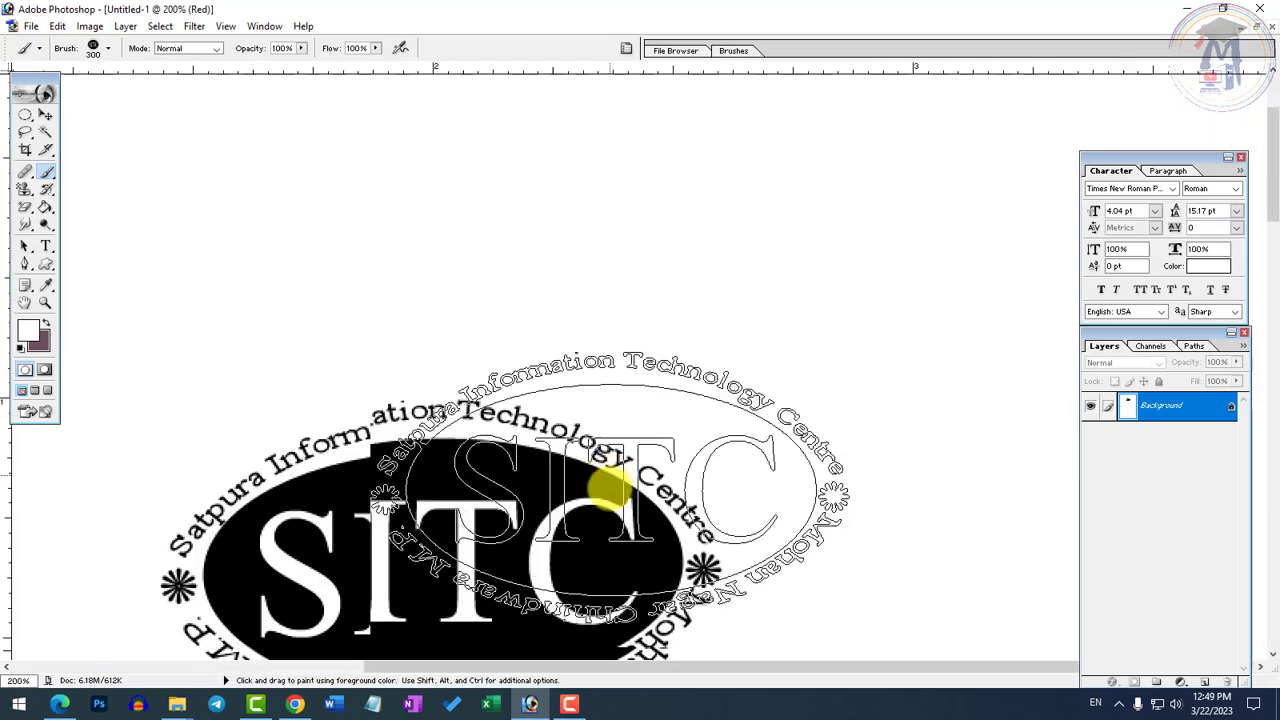
Show the Brush tool with the SITC logo tip again, and end with the Move tool active
left_click(47, 173)
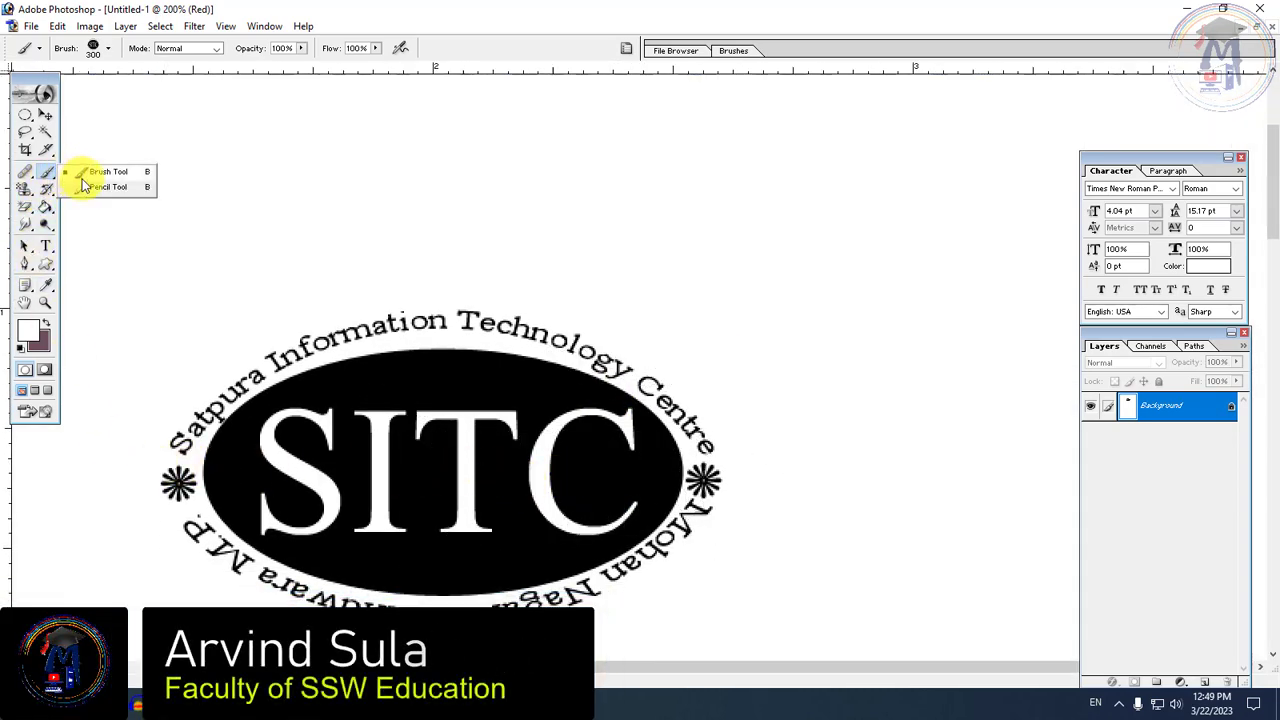
left_click(93, 180)
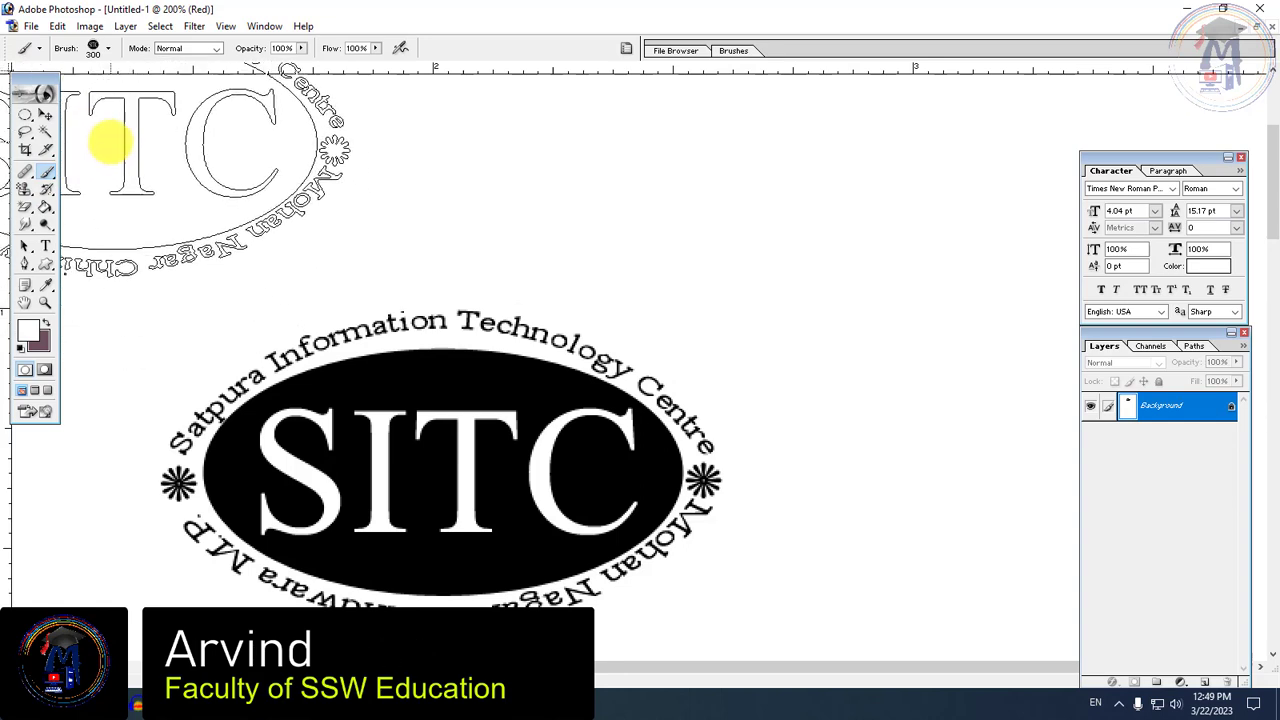
left_click(46, 117)
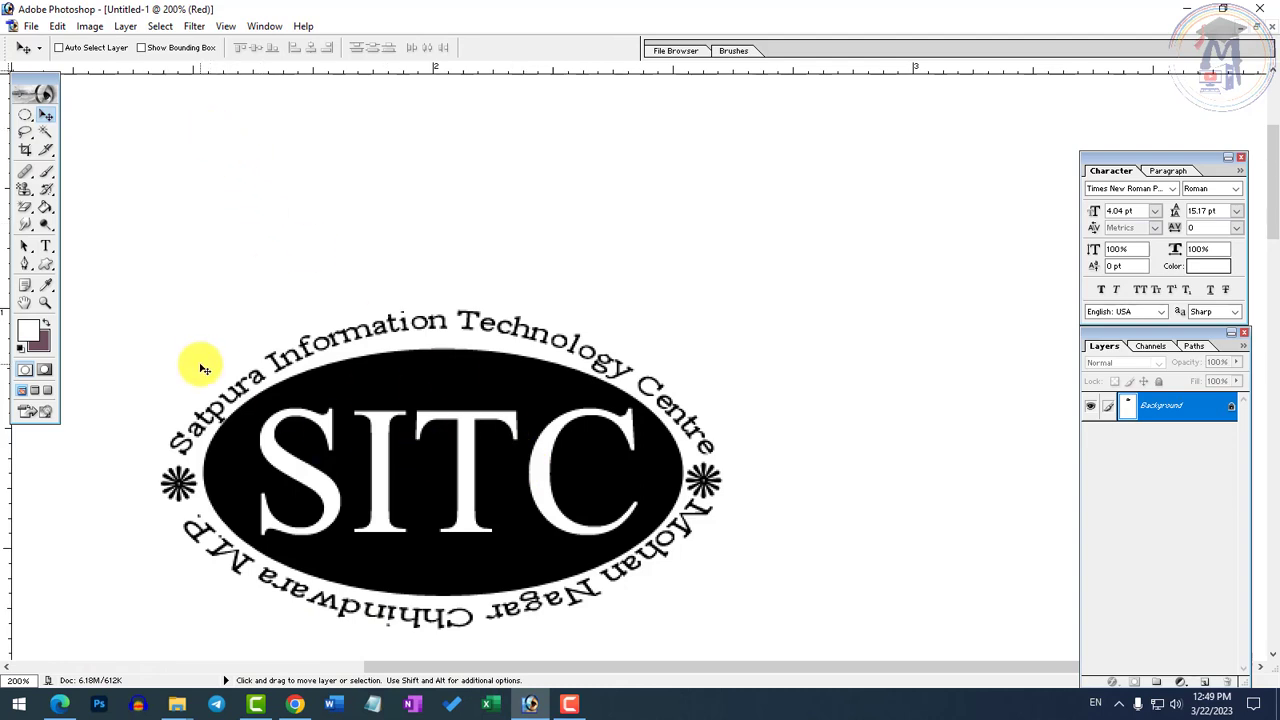
scroll(460, 474, "down", 2)
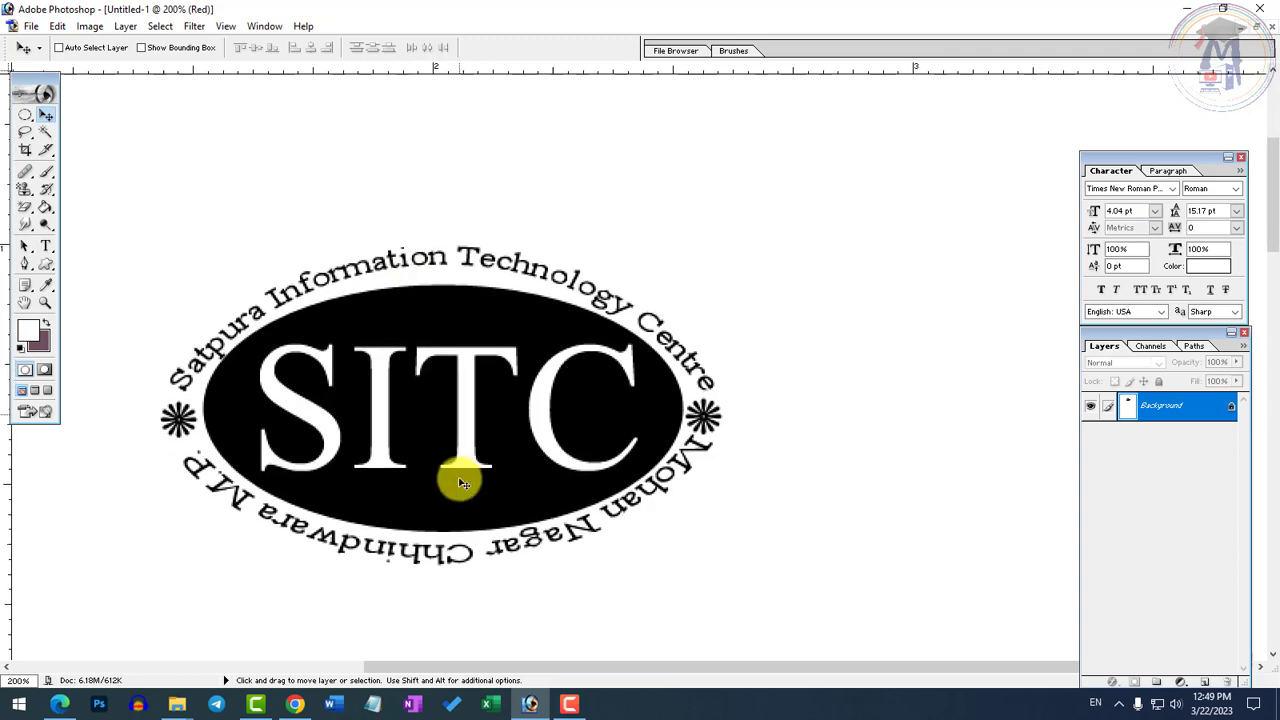